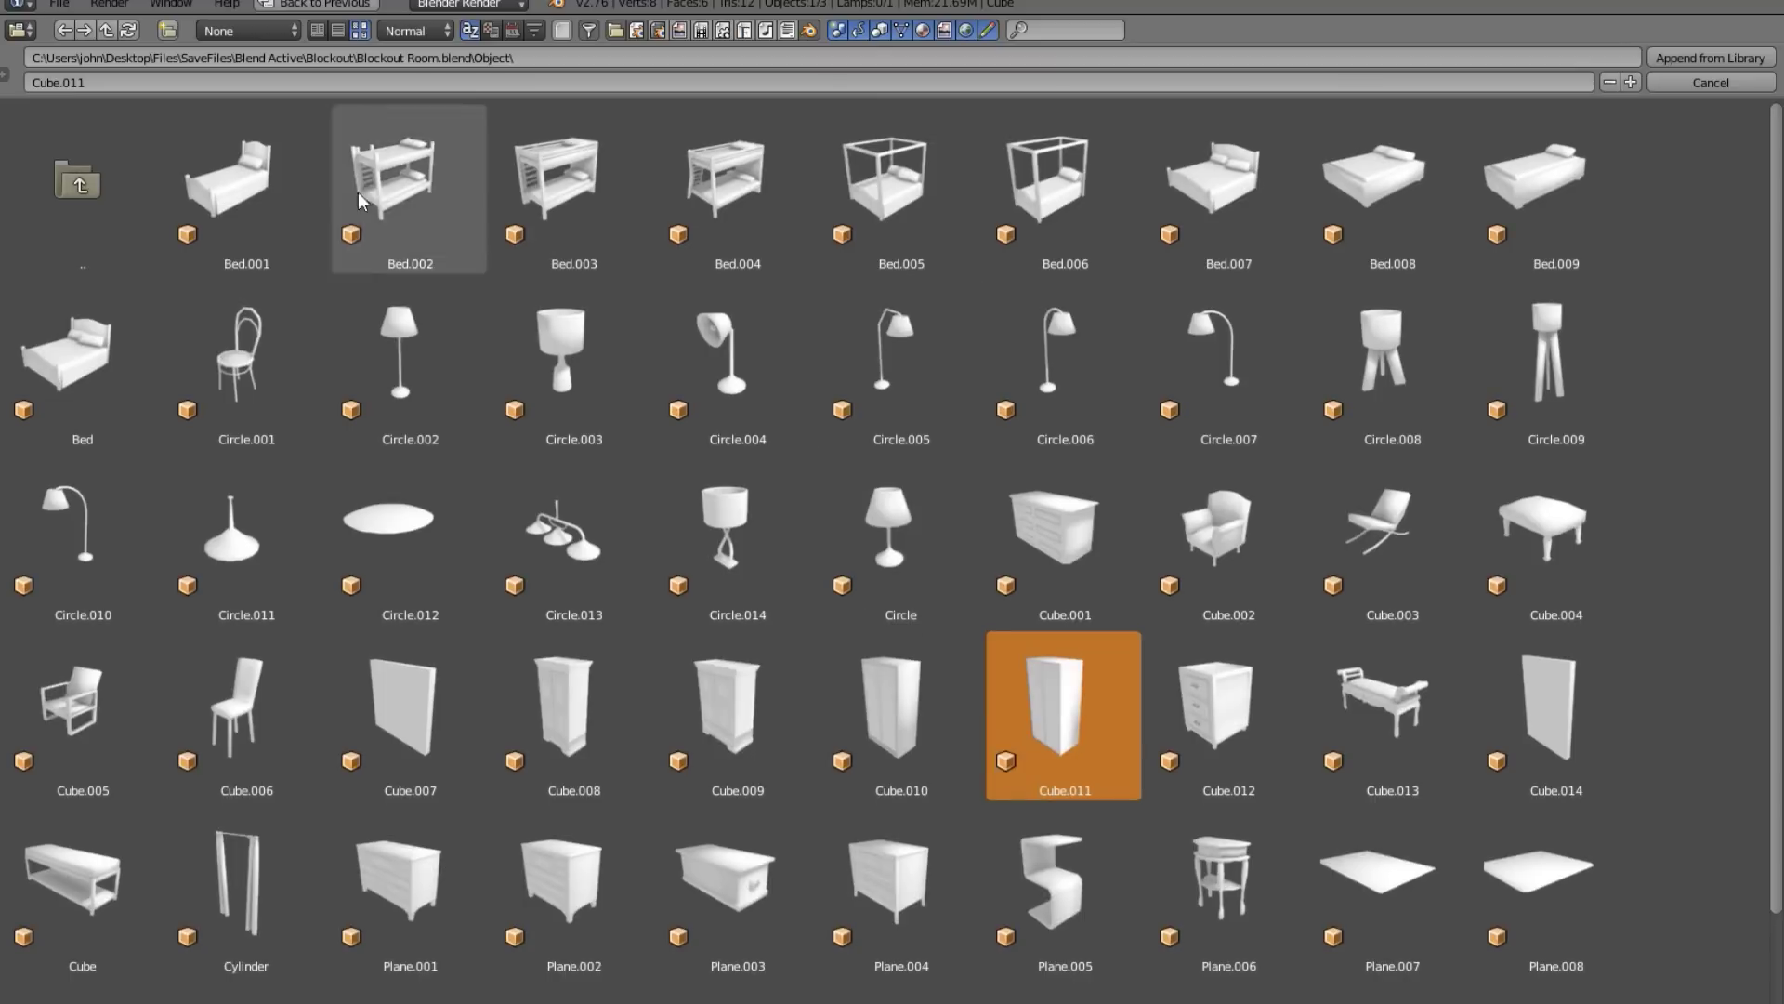
Append the Bed.004 object from the Blockout Room.blend library file into the scene
click(453, 199)
click(571, 182)
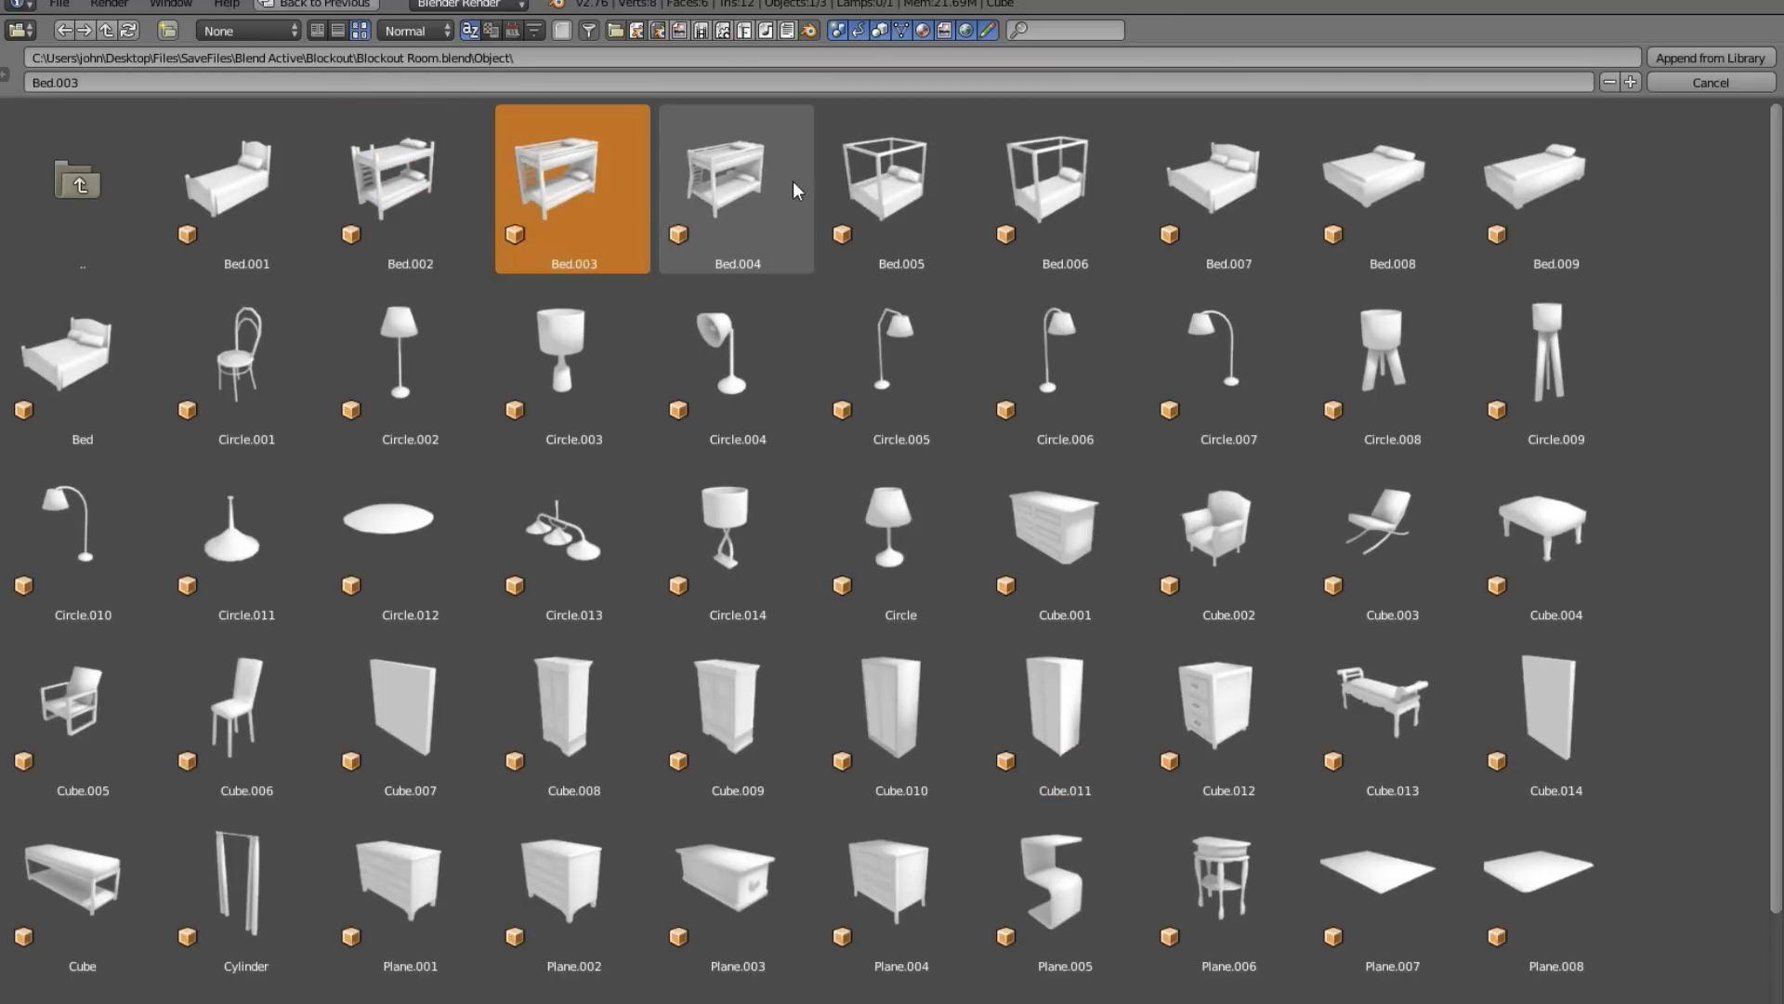
click(794, 181)
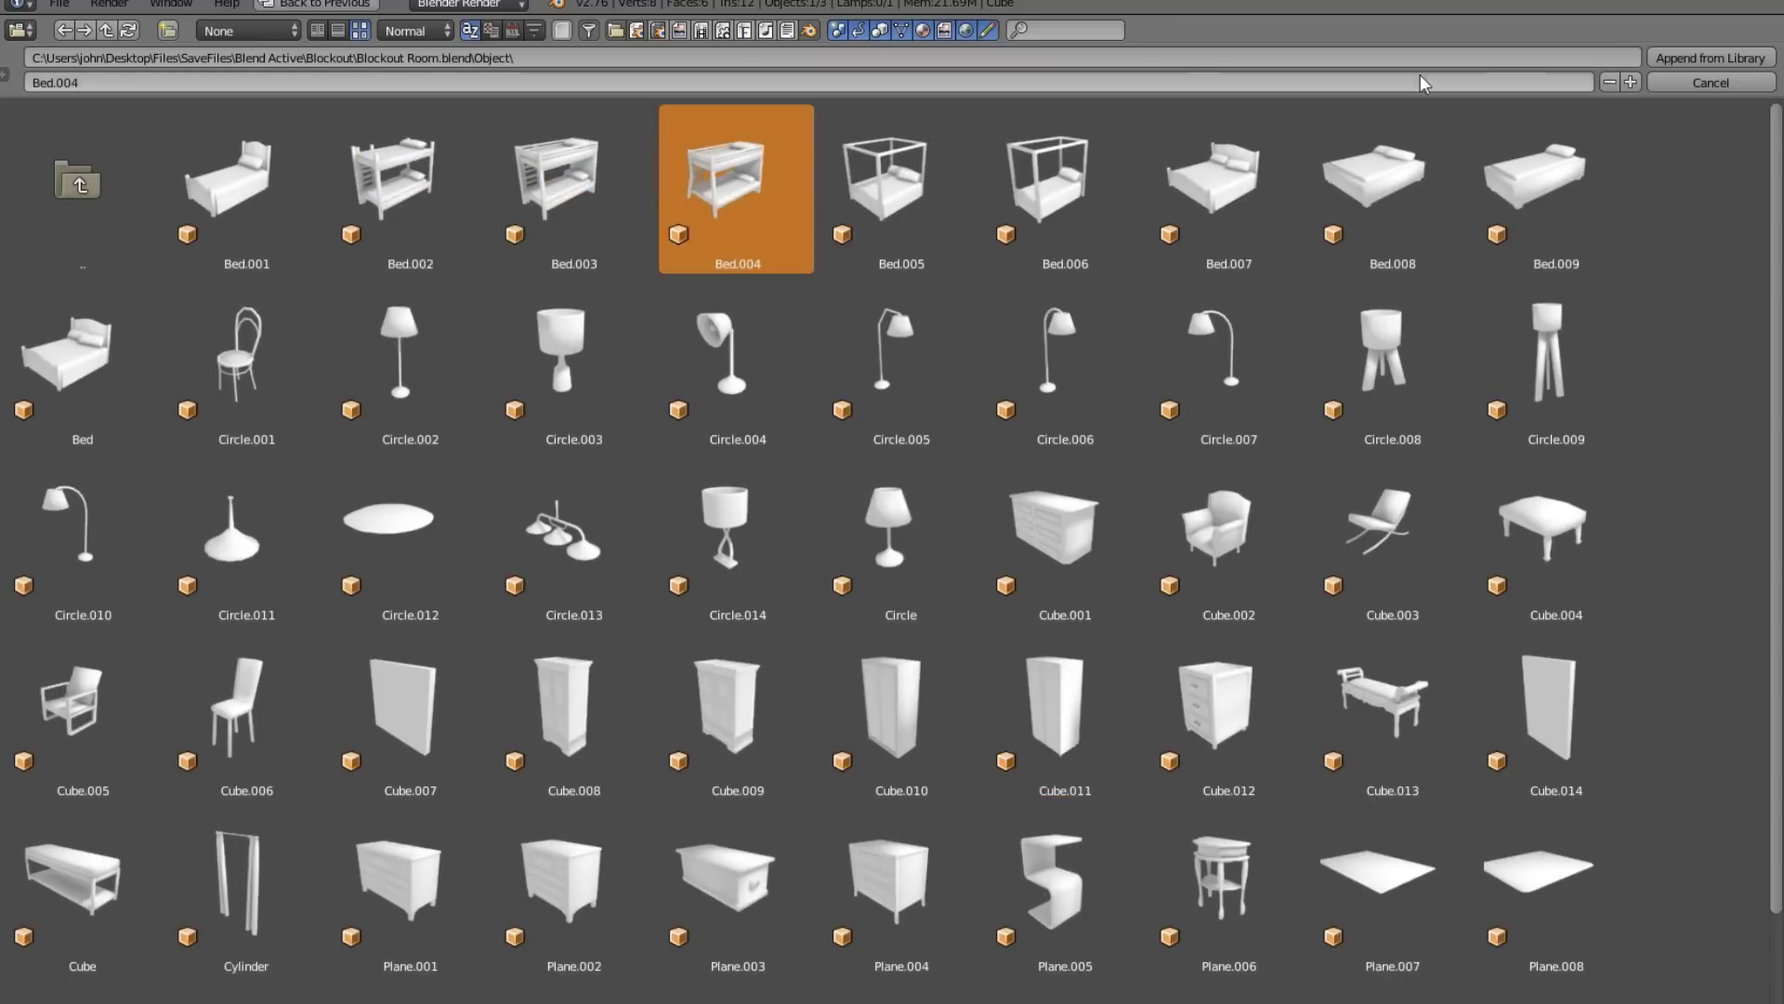
click(1720, 54)
Examine the appended bunk bed up close and from several angles
scroll(981, 325, up, 4)
middle_drag(868, 327, 1130, 316)
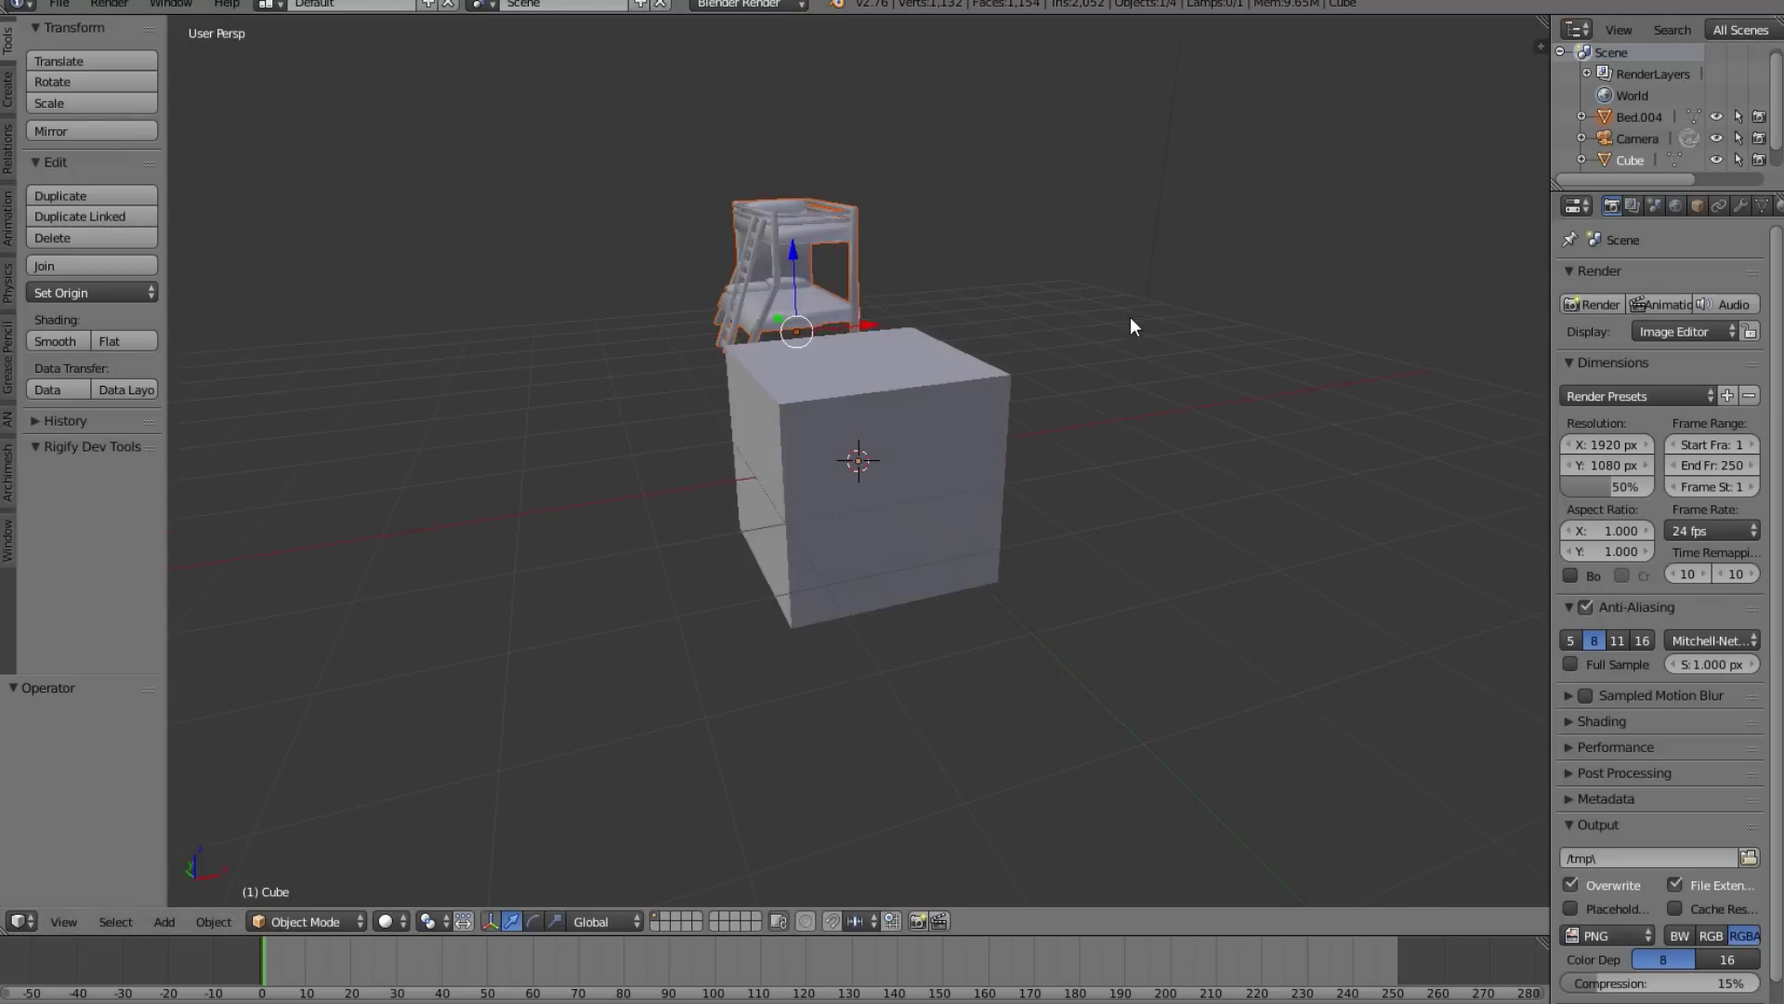
key(KP_Decimal)
key(a)
scroll(466, 562, down, 5)
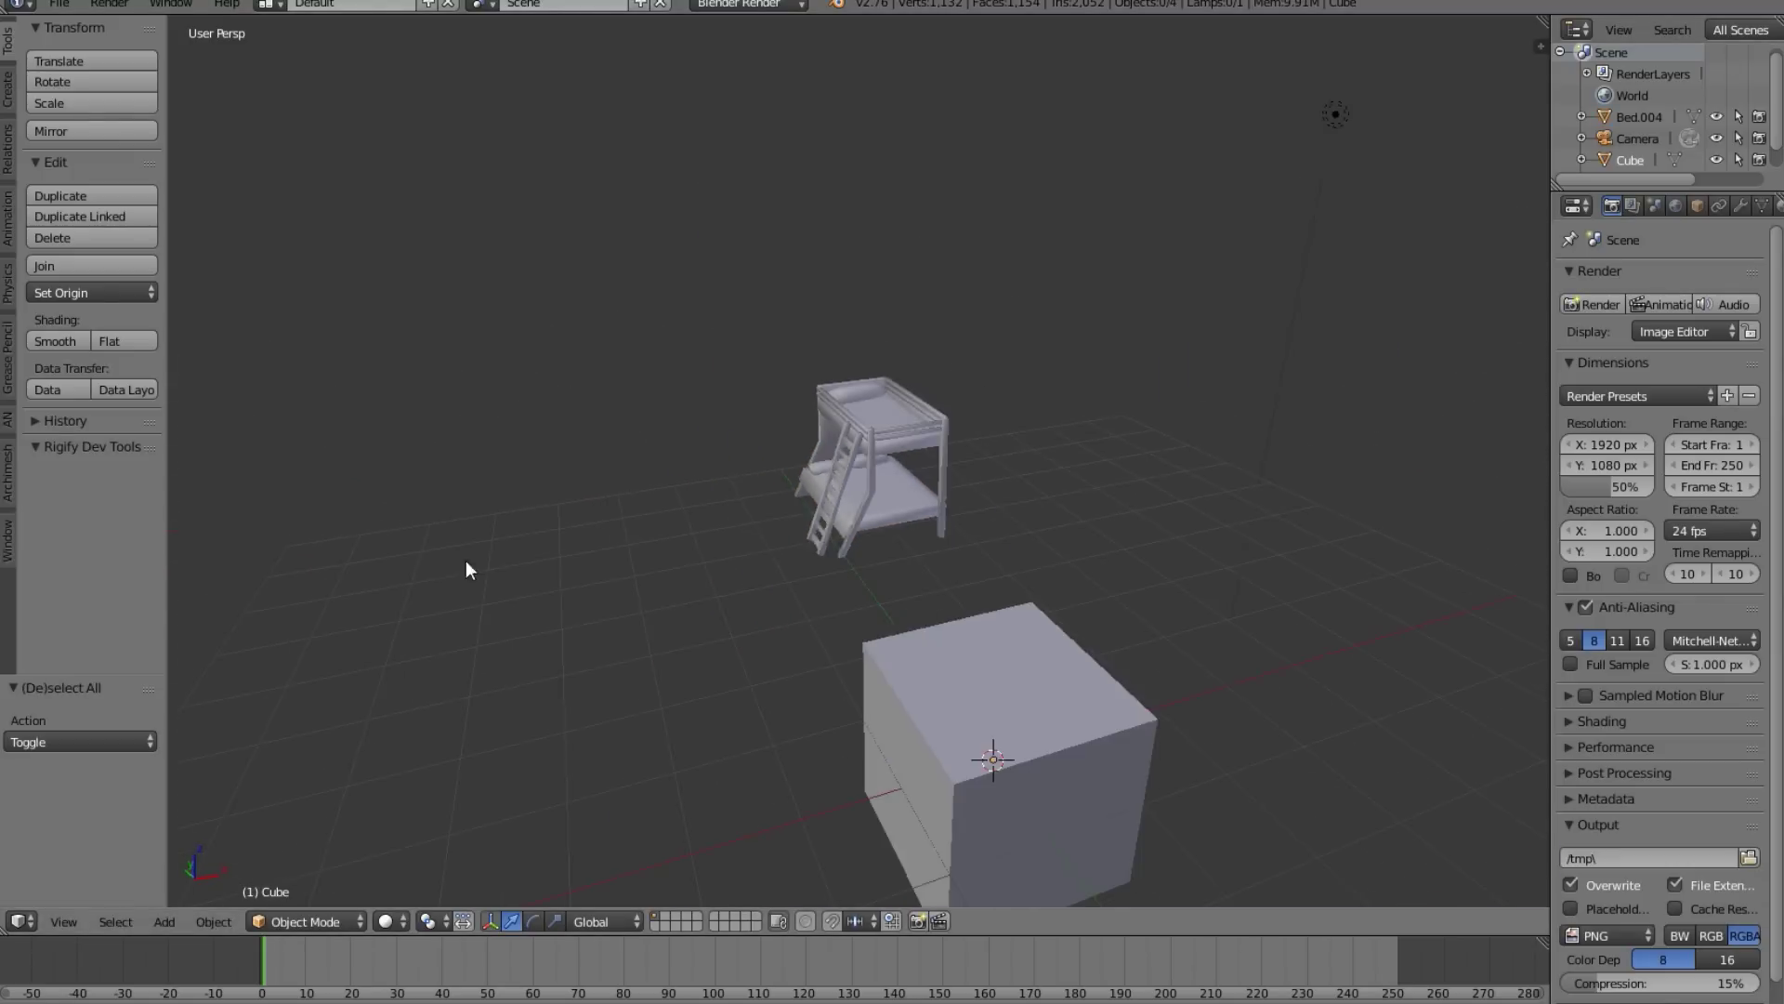
middle_drag(465, 570, 769, 539)
scroll(878, 383, up, 3)
right_click(876, 381)
middle_drag(875, 381, 855, 419)
scroll(922, 354, up, 3)
scroll(693, 509, down, 5)
middle_drag(549, 576, 760, 501)
scroll(840, 420, up, 5)
middle_drag(856, 540, 912, 478)
scroll(685, 537, down, 3)
scroll(822, 455, down, 3)
key(t)
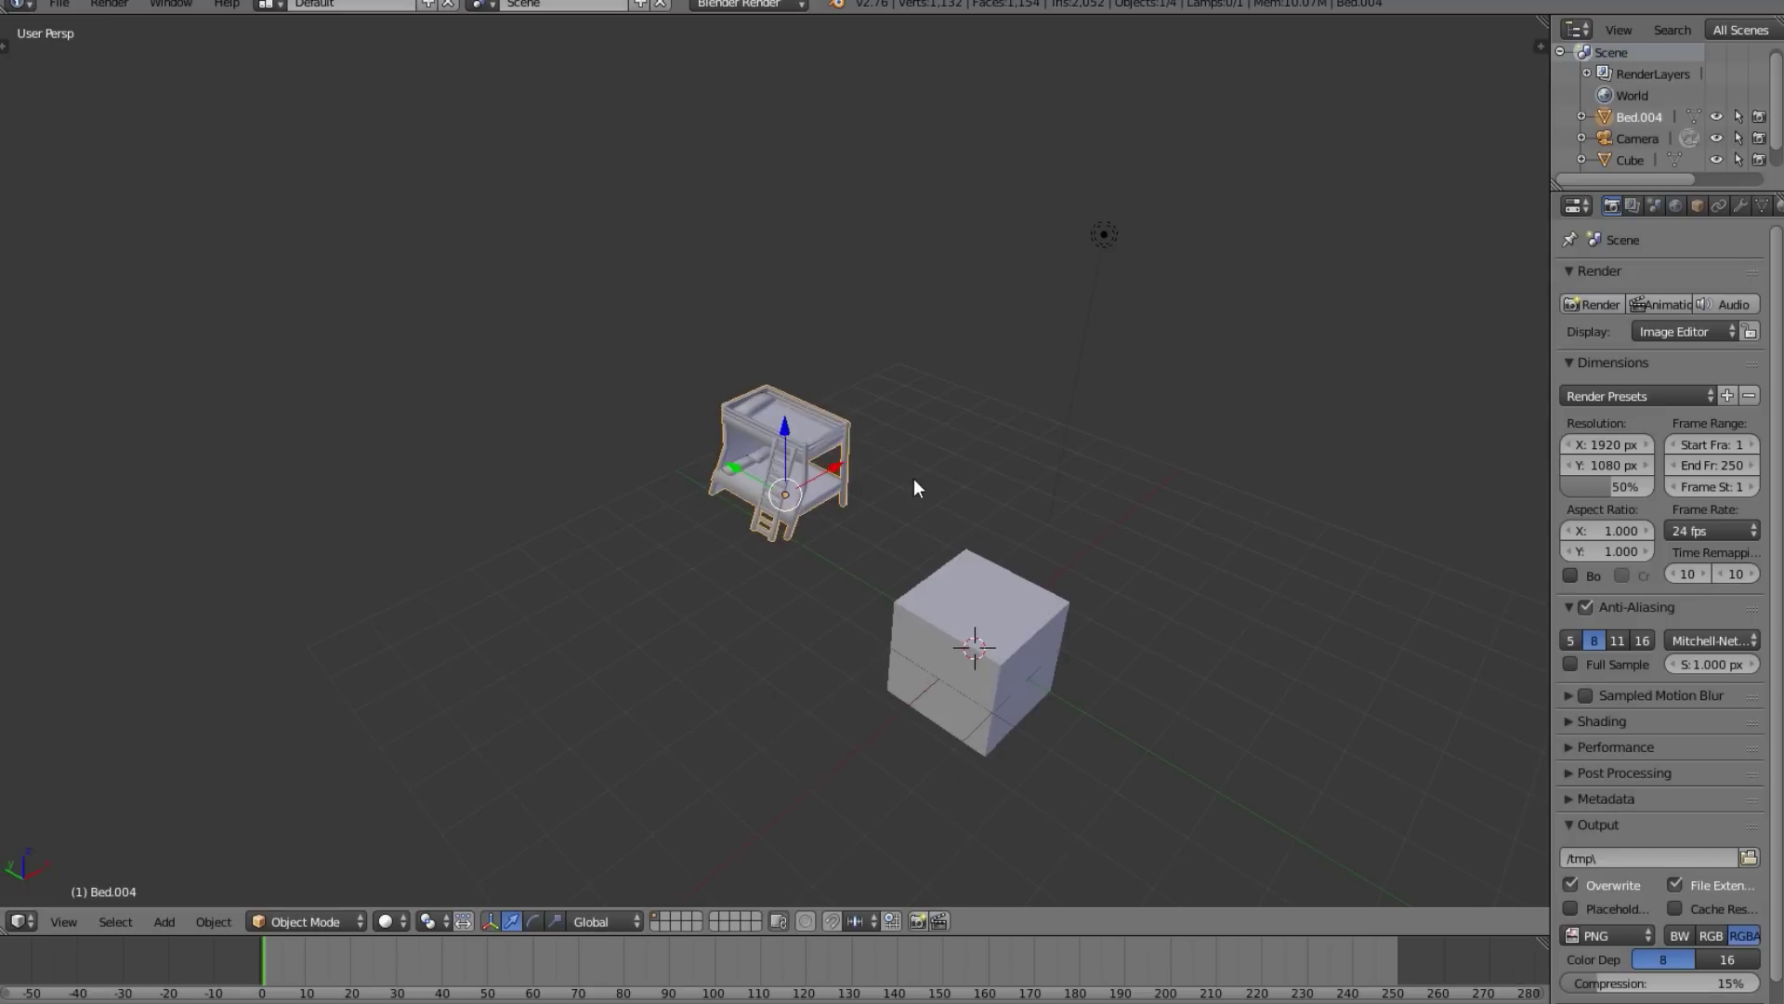
Delete the bunk bed from the scene and open the append browser again
key(Delete)
click(61, 4)
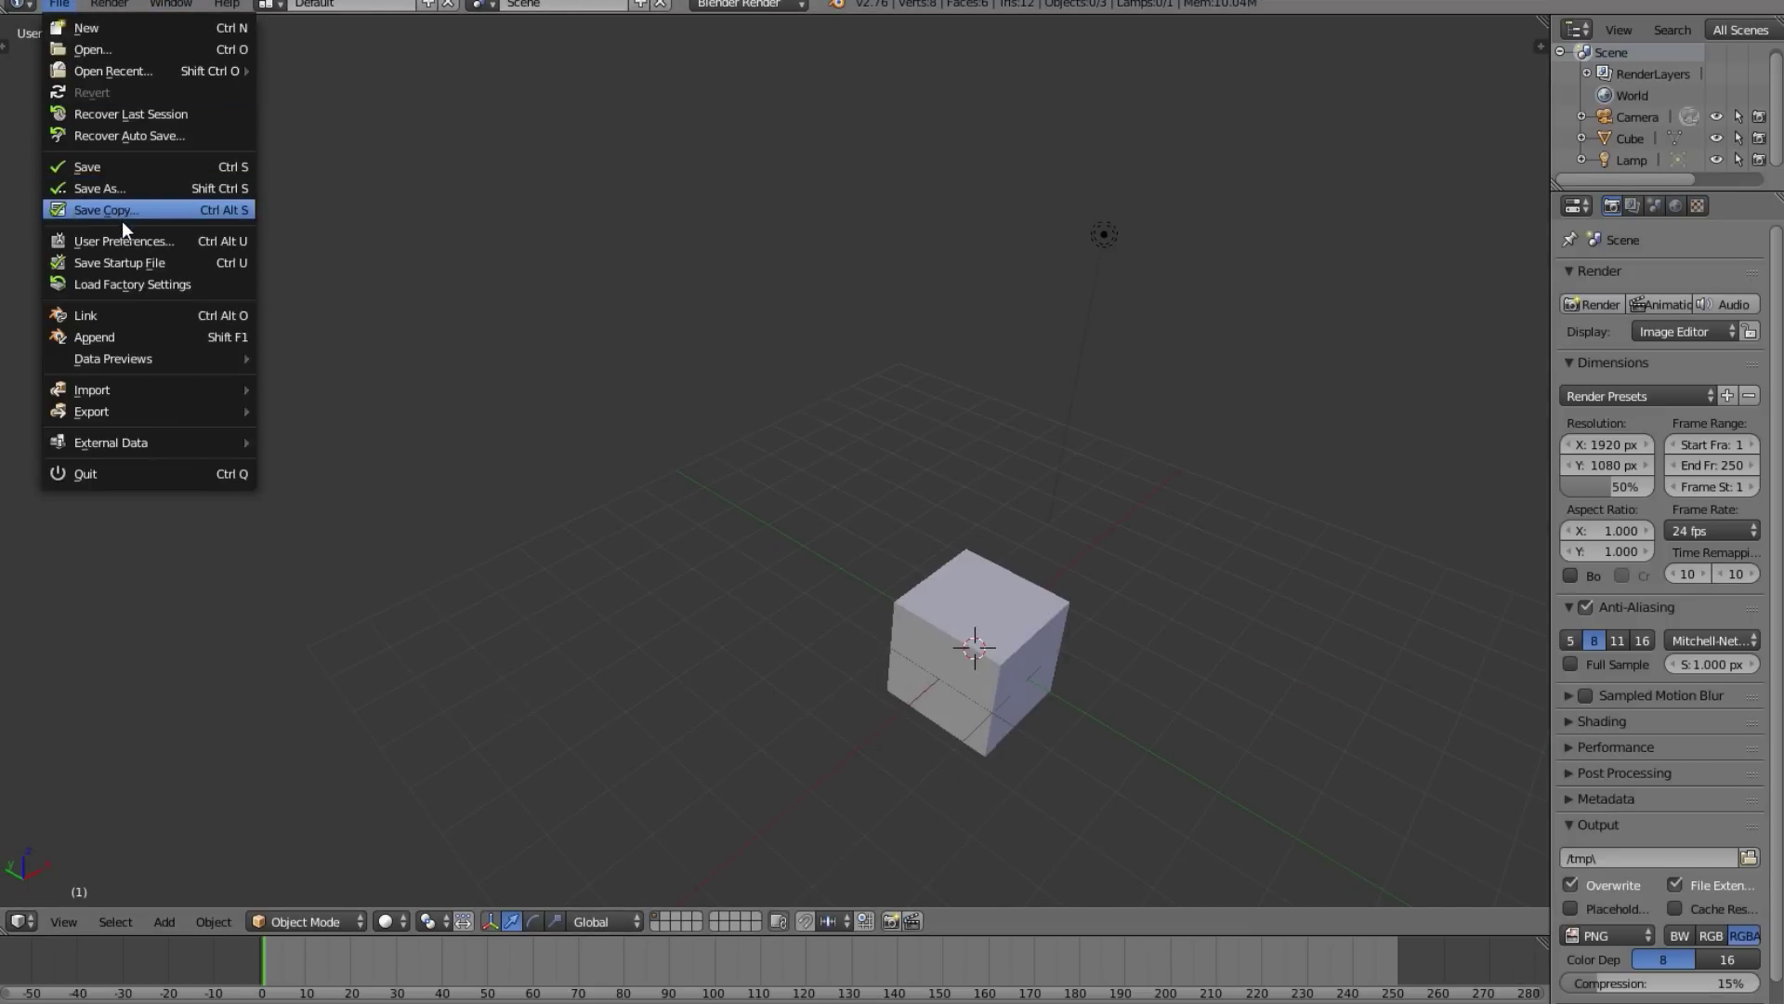
click(114, 338)
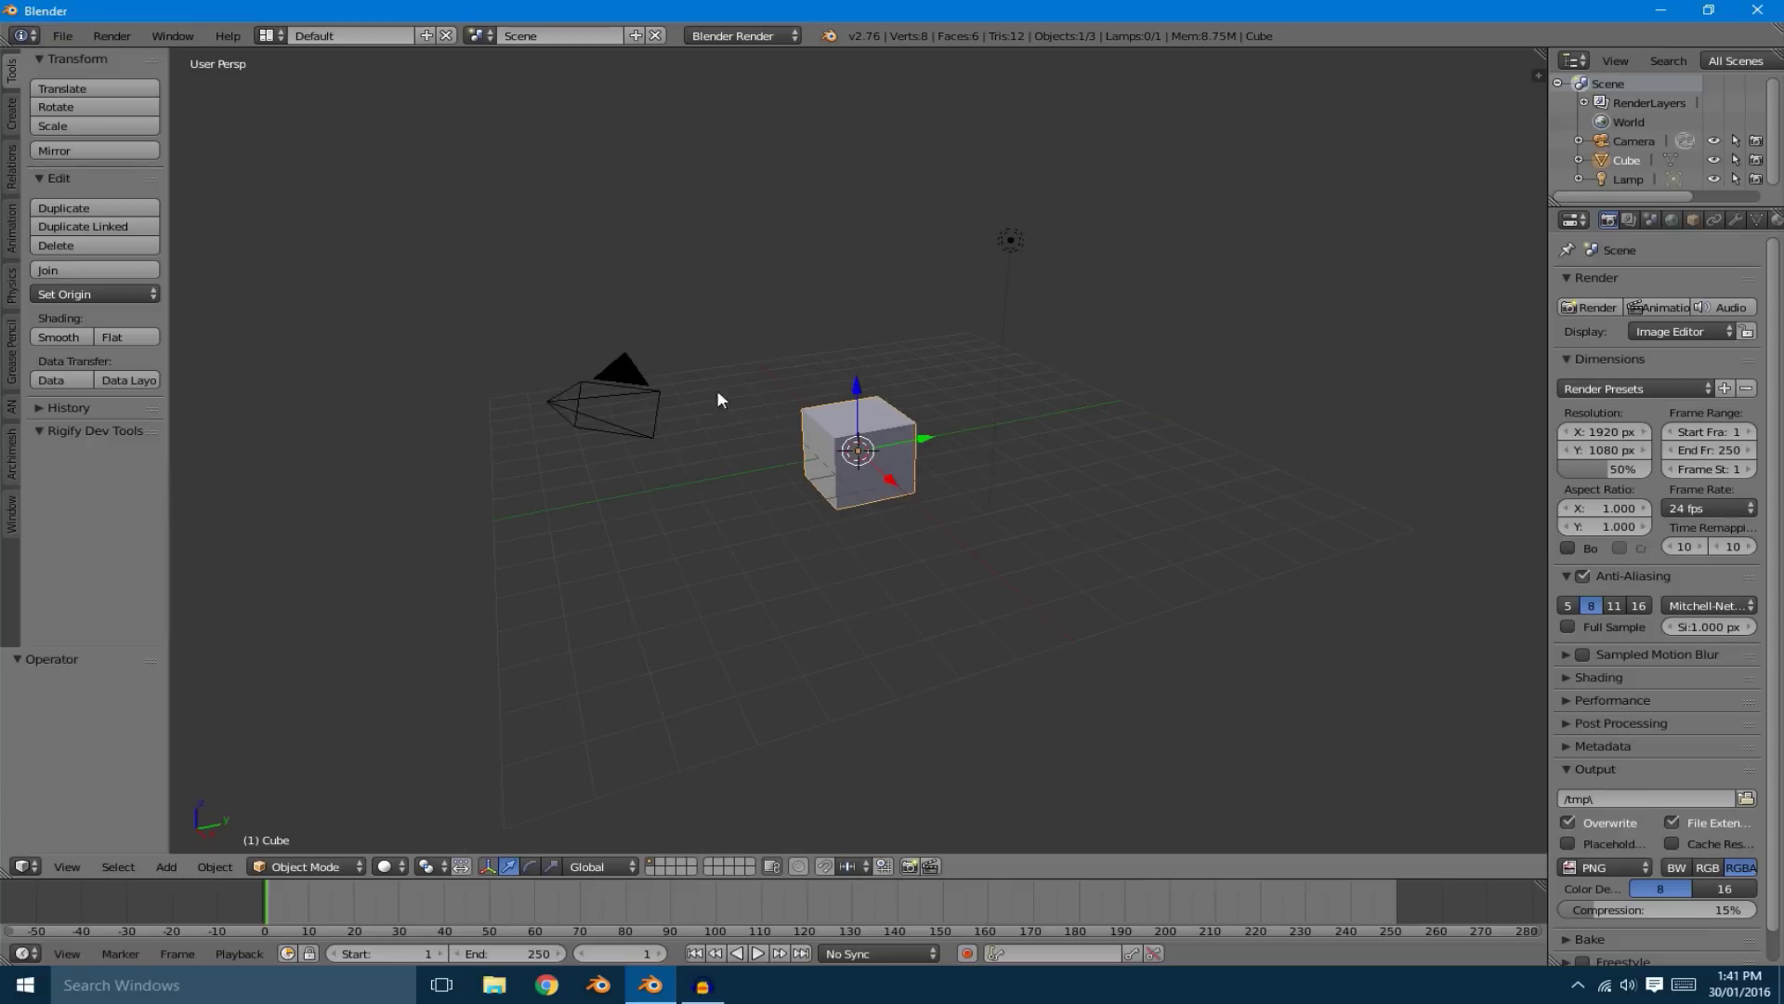
Delete the camera and the lamp so that only the default cube remains in the scene
middle_drag(584, 414, 1211, 471)
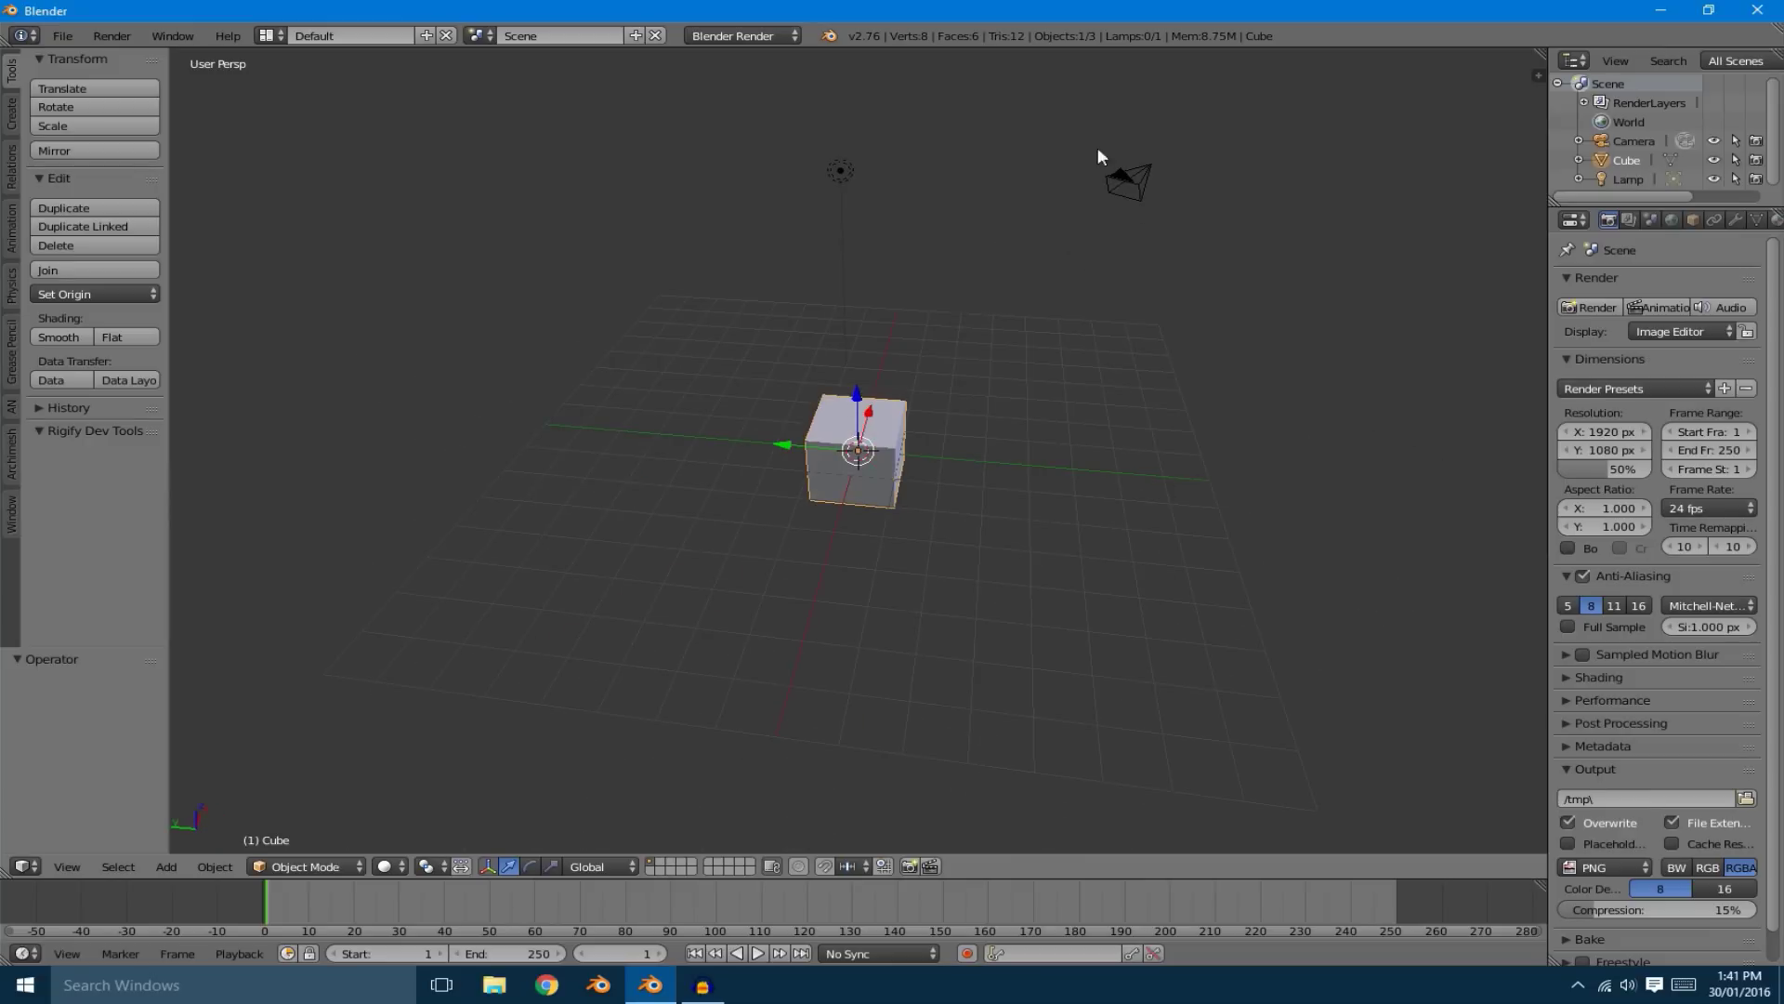
middle_drag(1155, 576, 984, 353)
right_click(1000, 406)
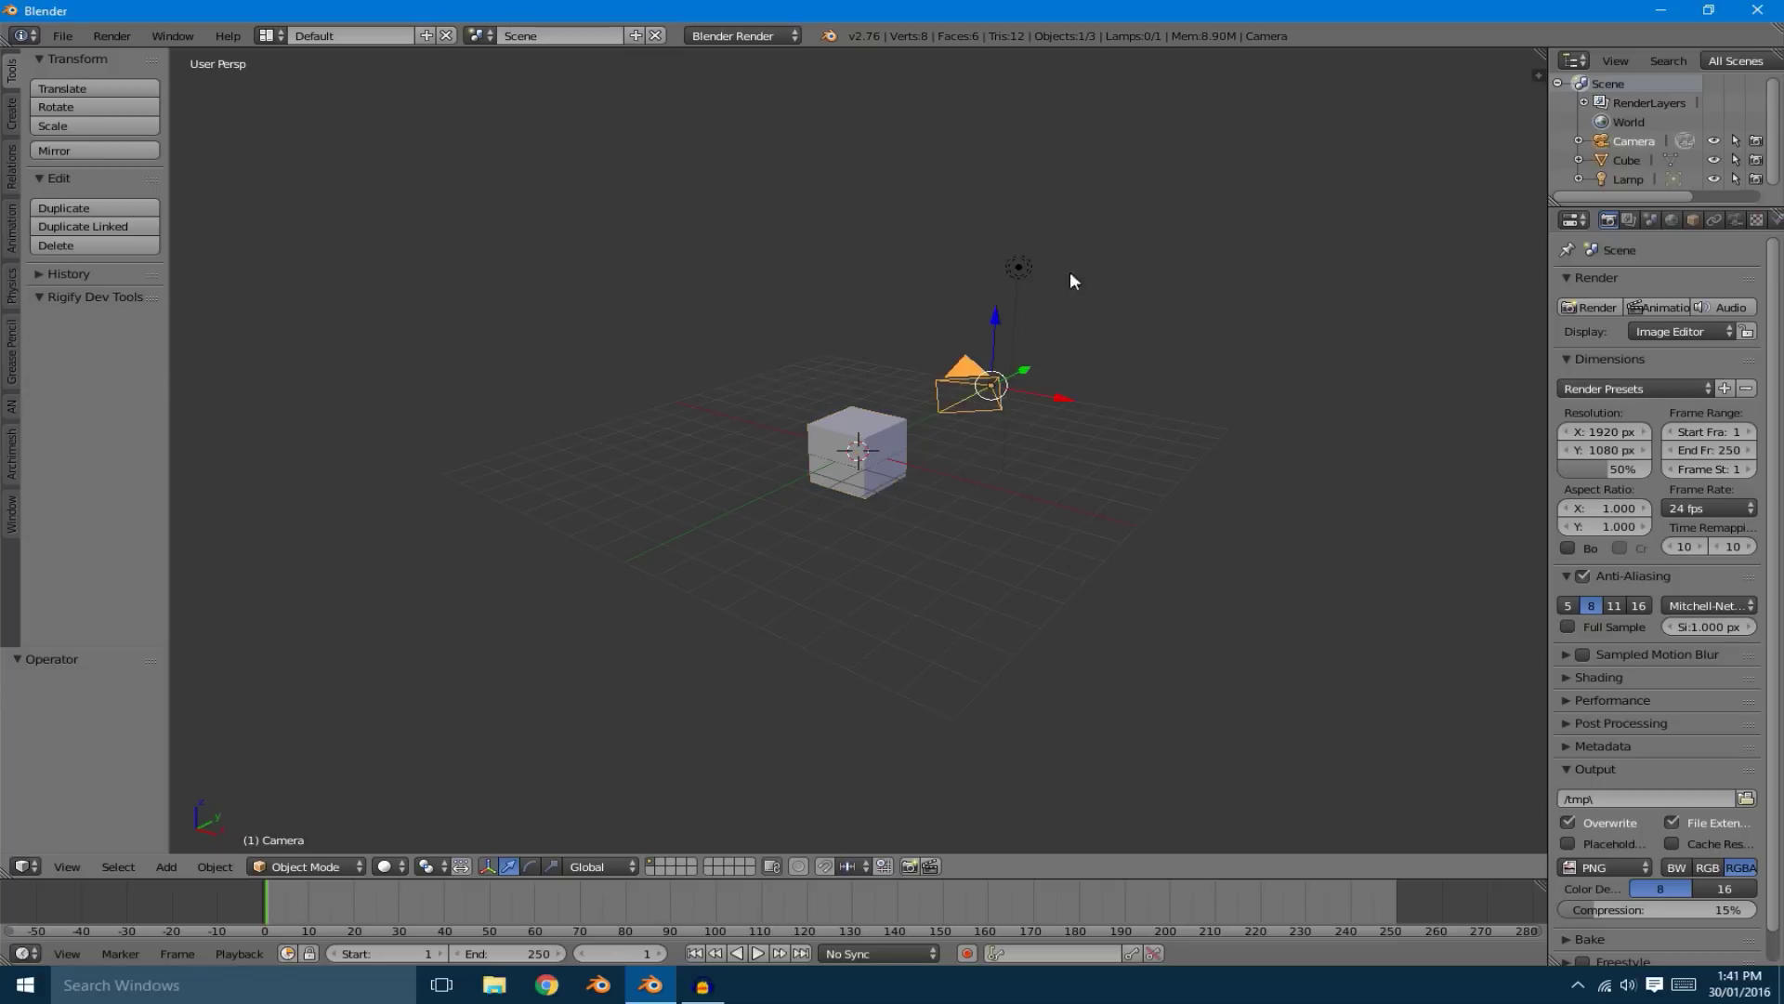
shift+right_click(1023, 261)
key(x)
click(1025, 262)
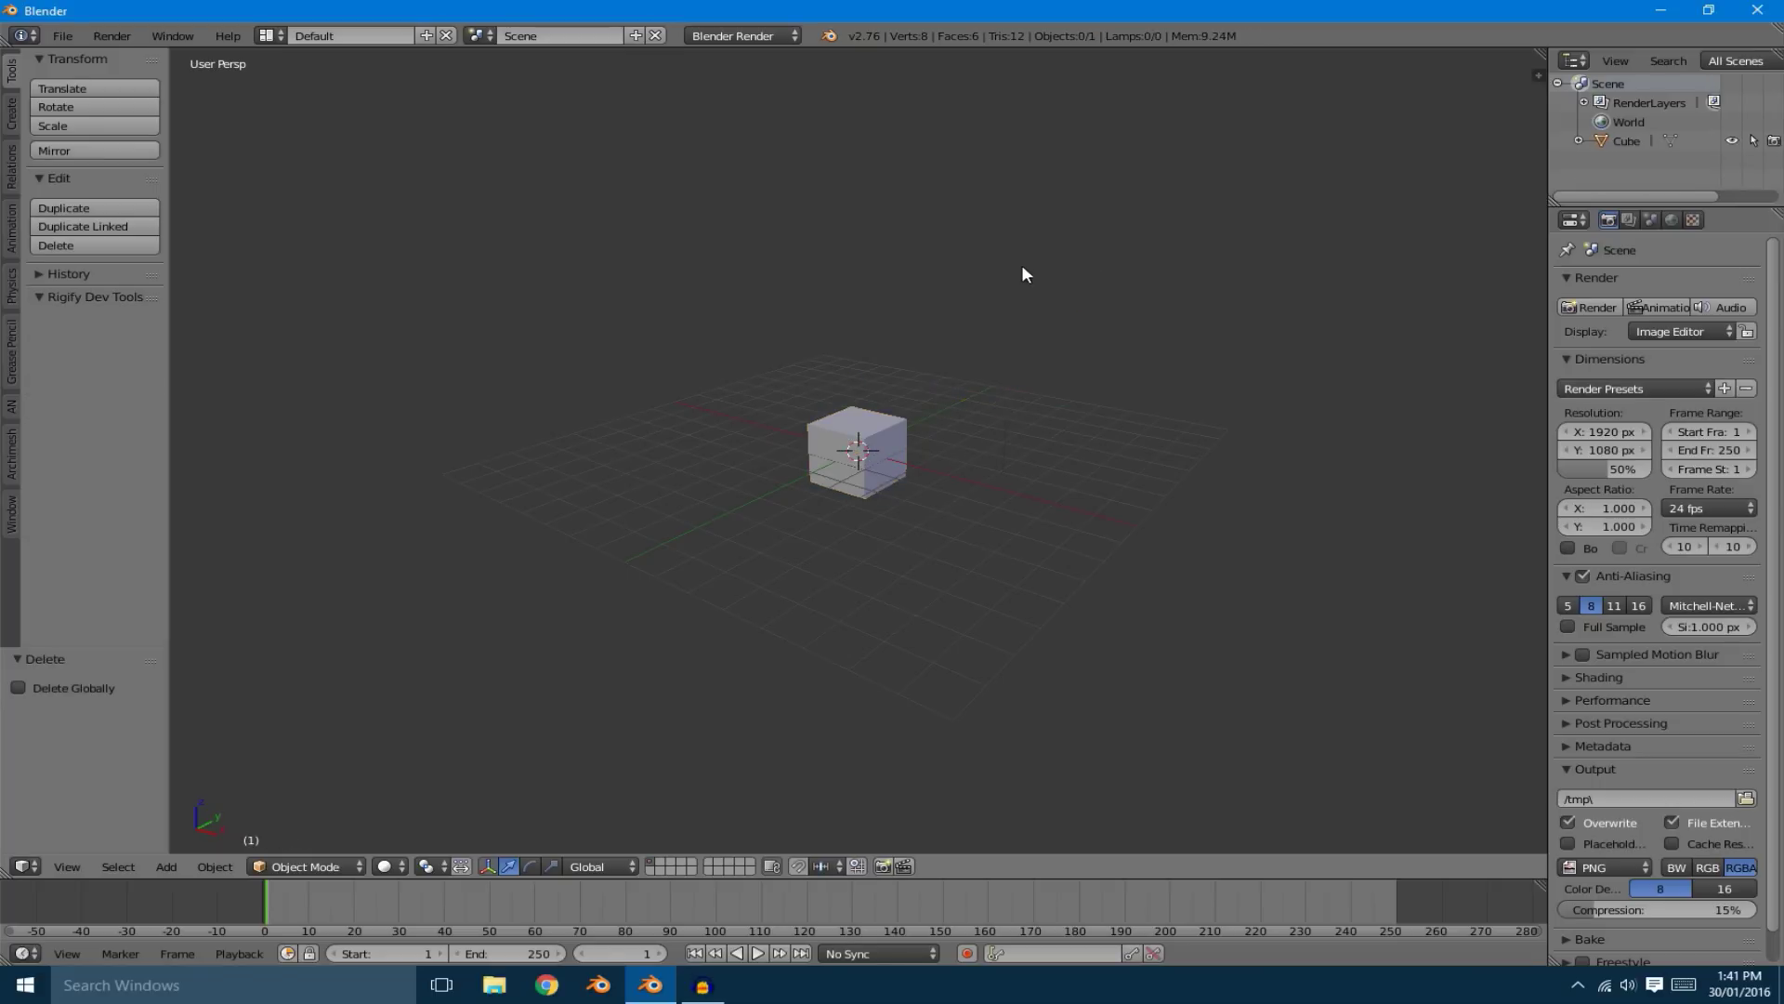
In Edit Mode and front orthographic view, raise the cube's whole mesh 1 unit along Z above its origin
scroll(899, 471, up, 4)
right_click(900, 476)
scroll(899, 492, down, 1)
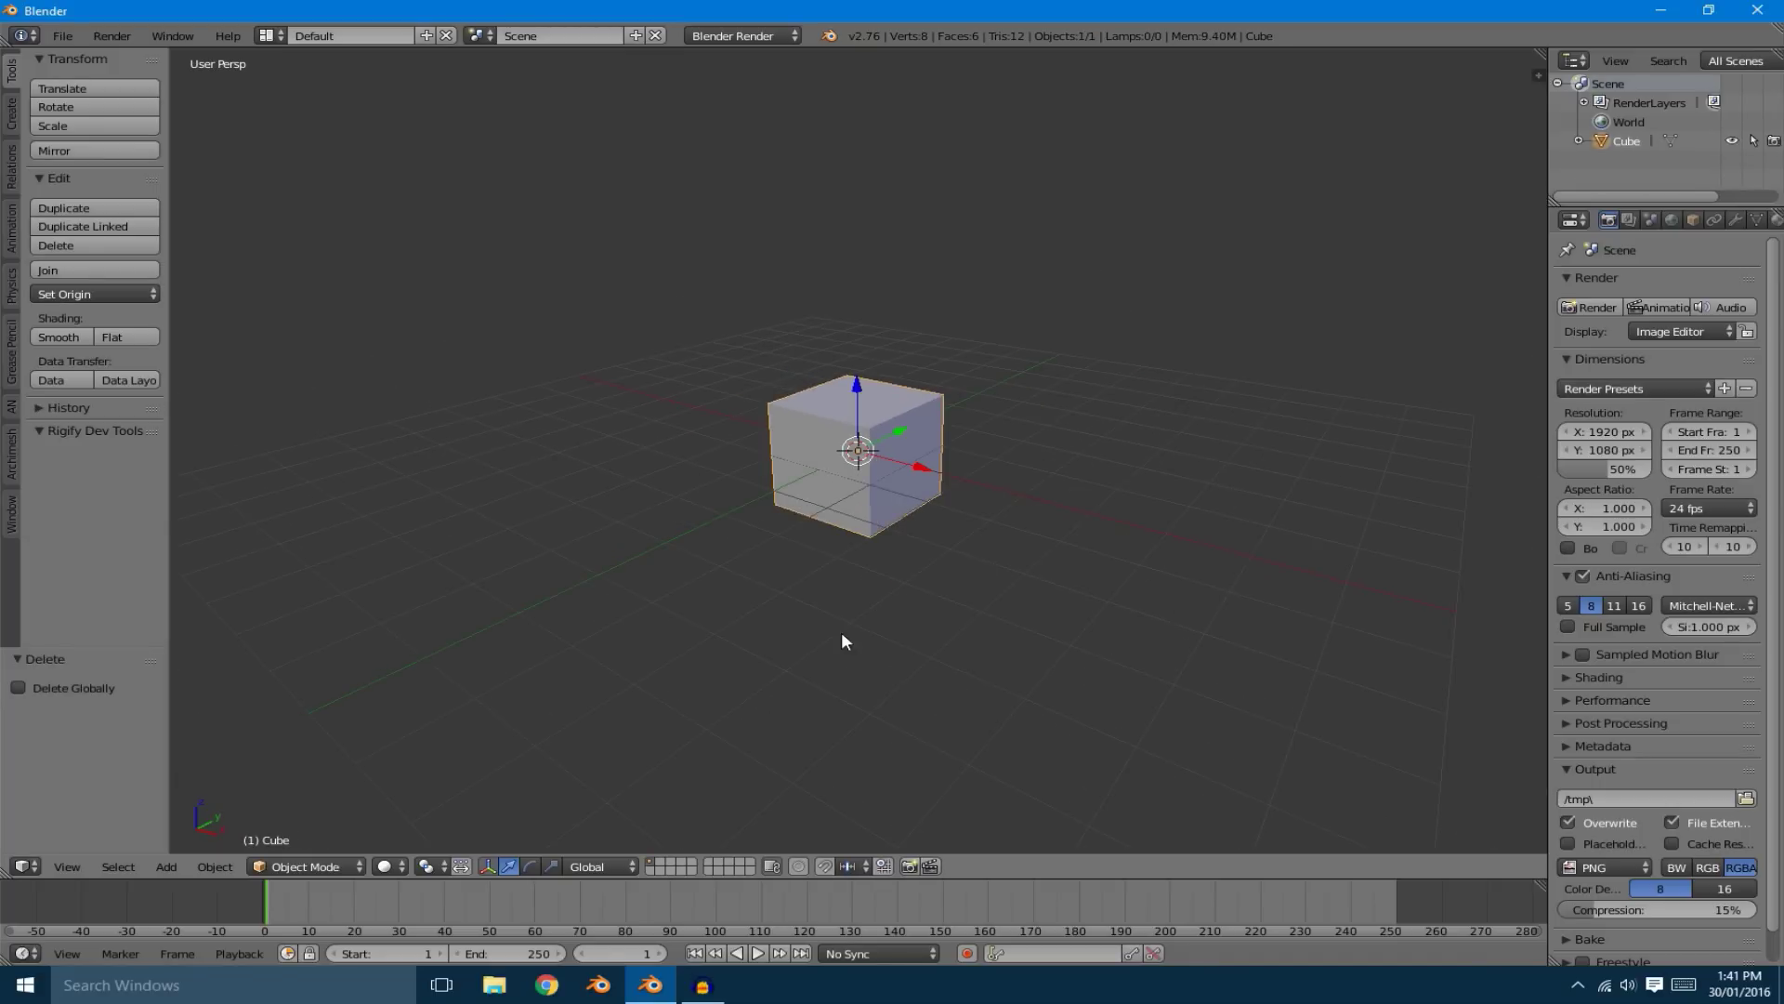
middle_drag(842, 642, 727, 609)
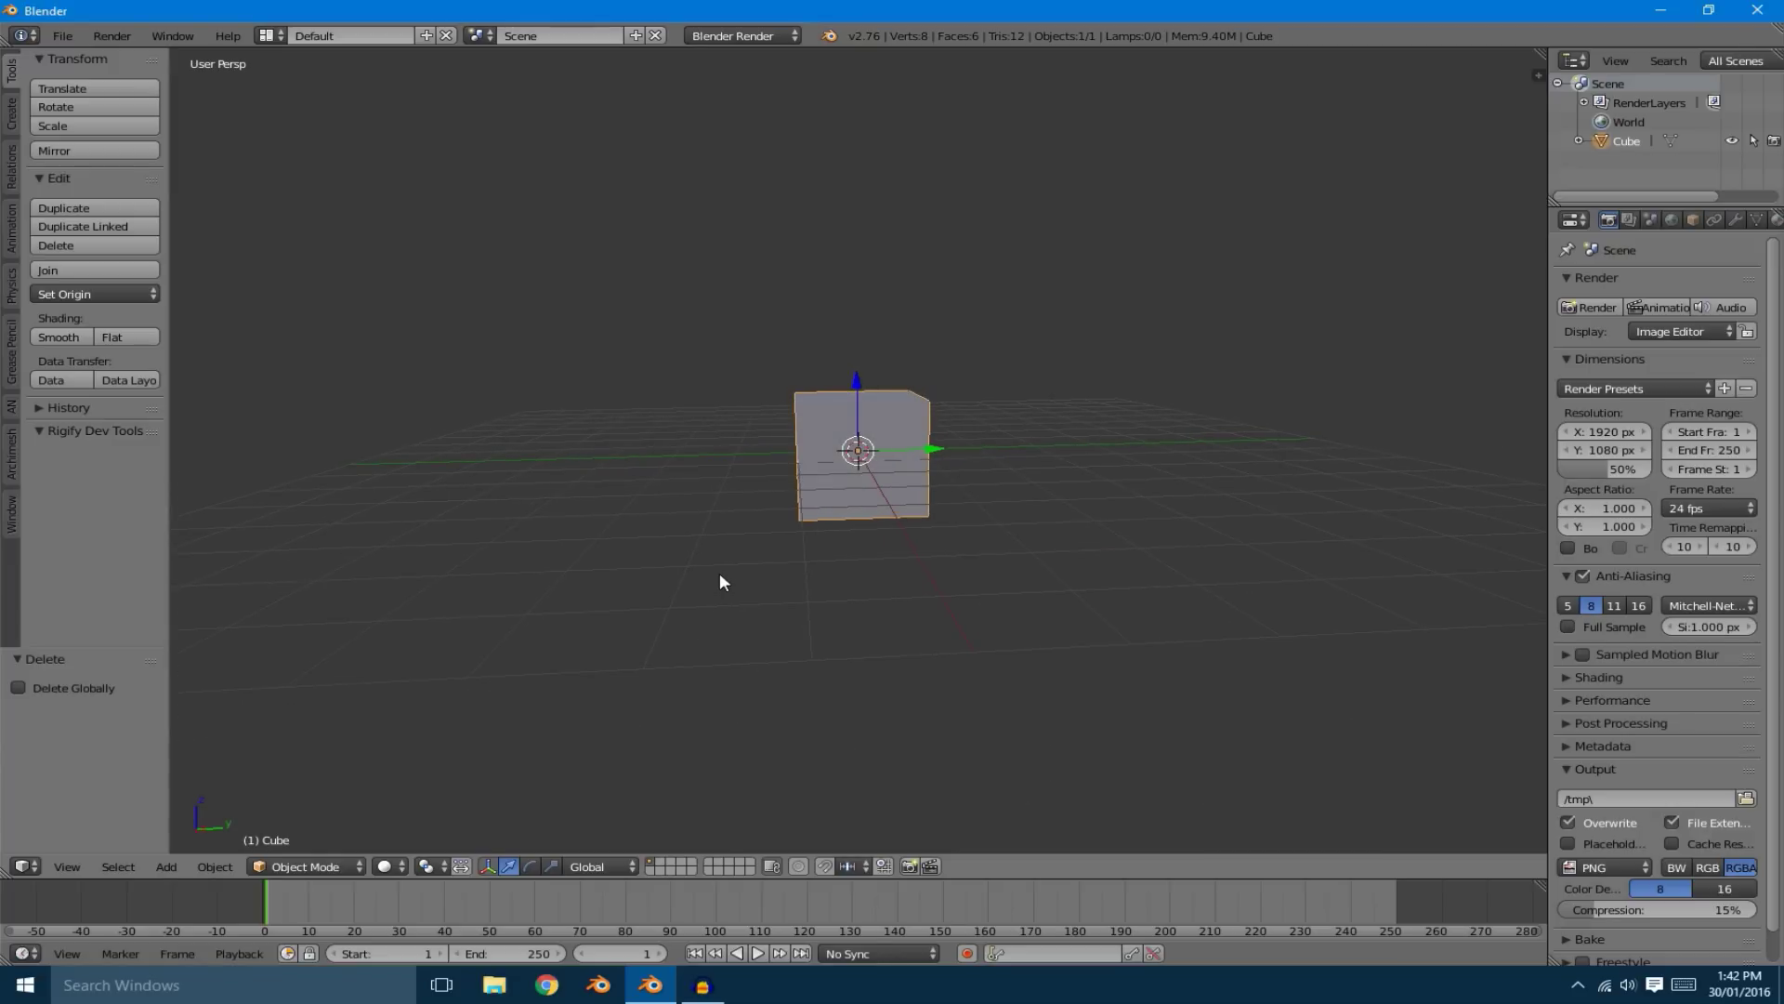
key(KP_1)
key(KP_5)
scroll(896, 548, up, 4)
key(Tab)
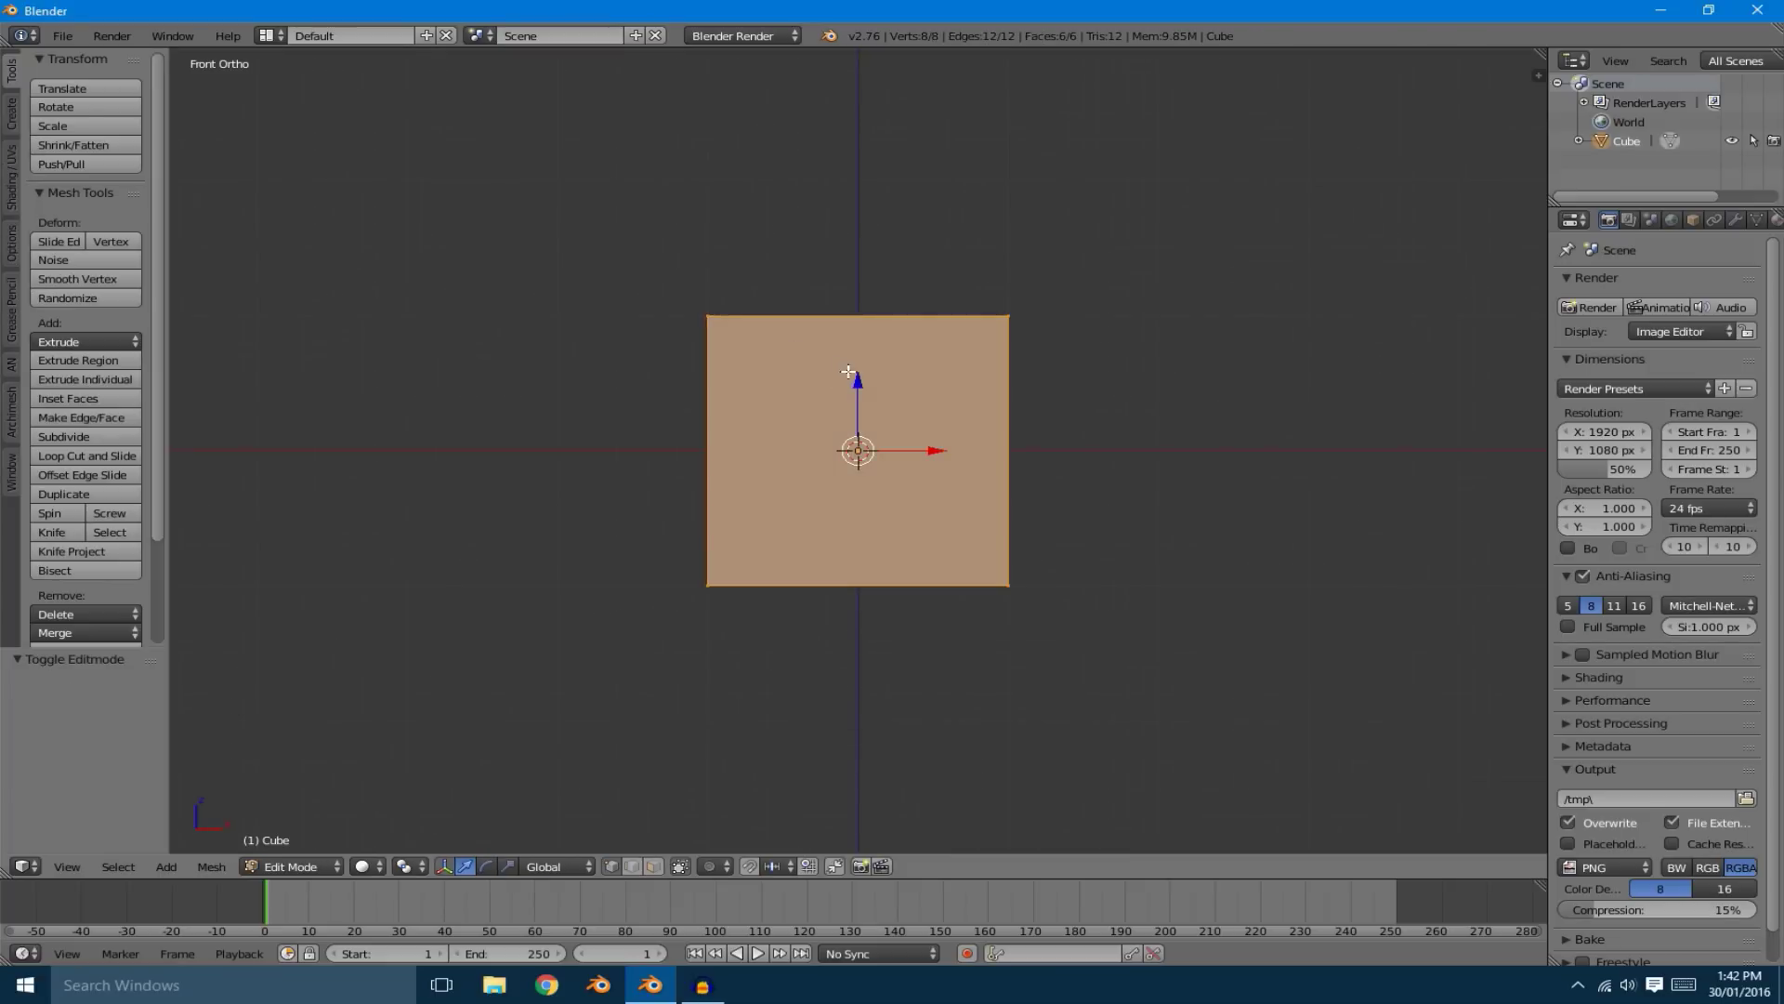
drag(849, 372, 892, 243)
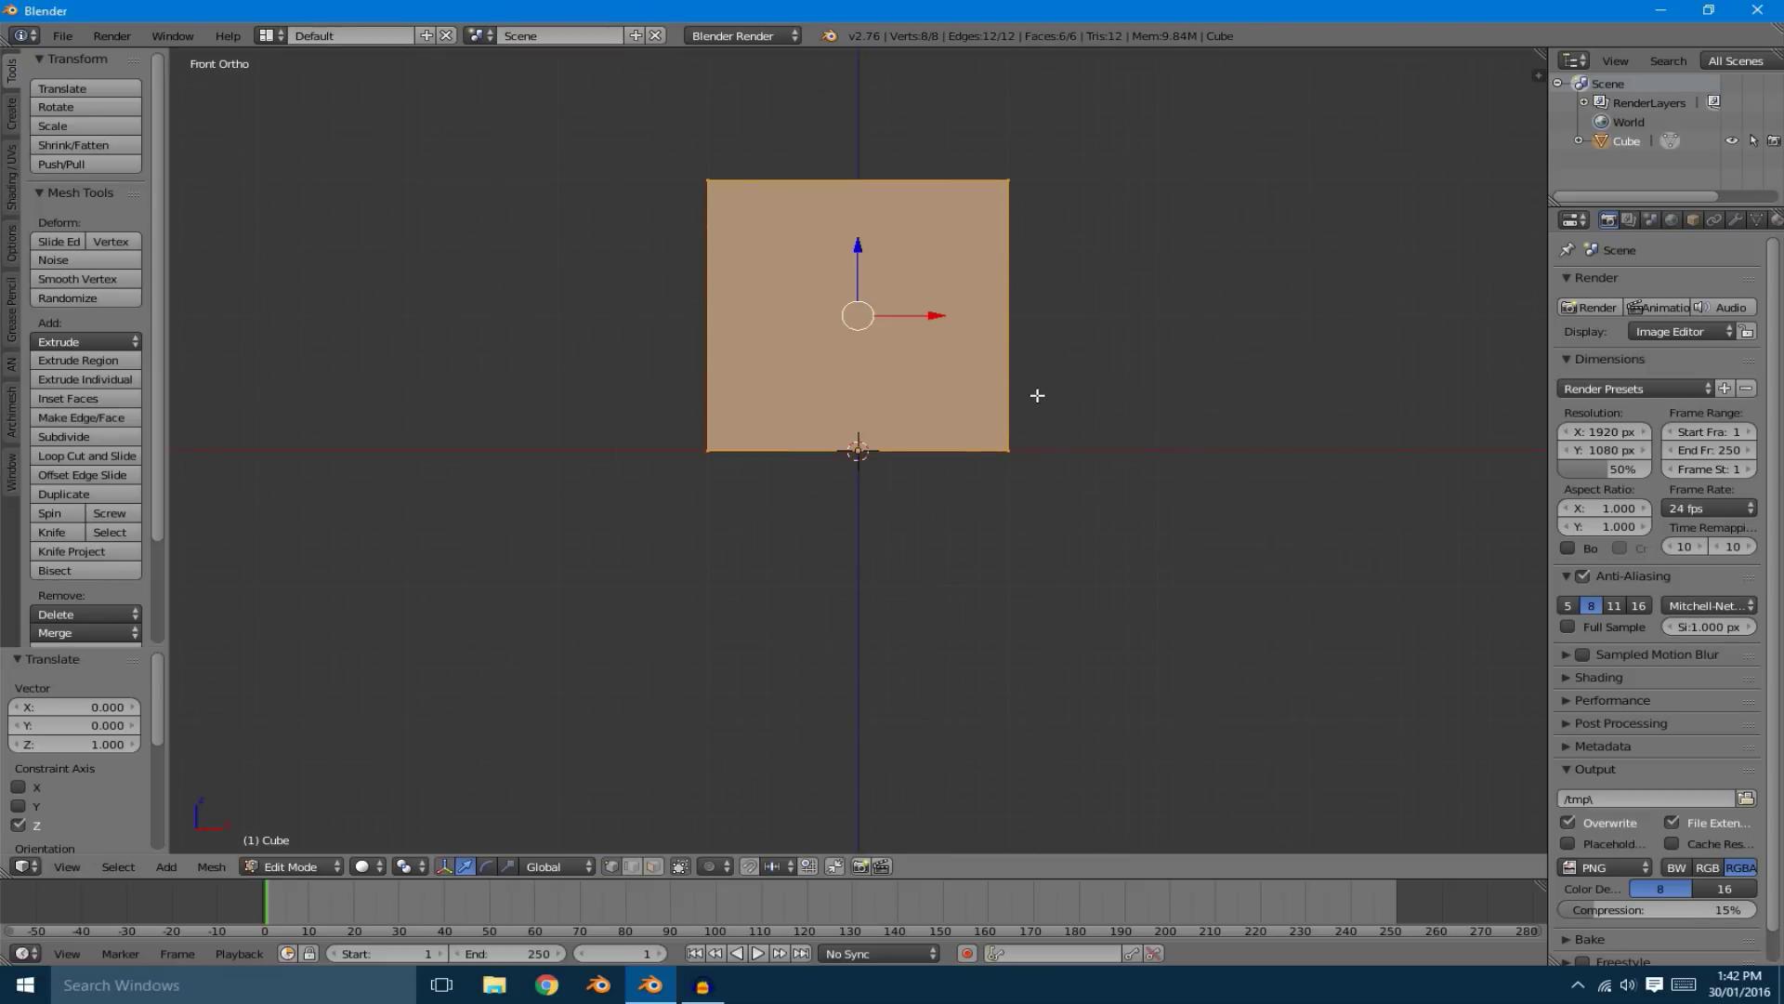
Scale the cube's mesh by 2 along X into a long box and return to Object Mode
key(s)
key(x)
ctrl+click(1244, 407)
key(KP_5)
middle_drag(1244, 406, 1244, 408)
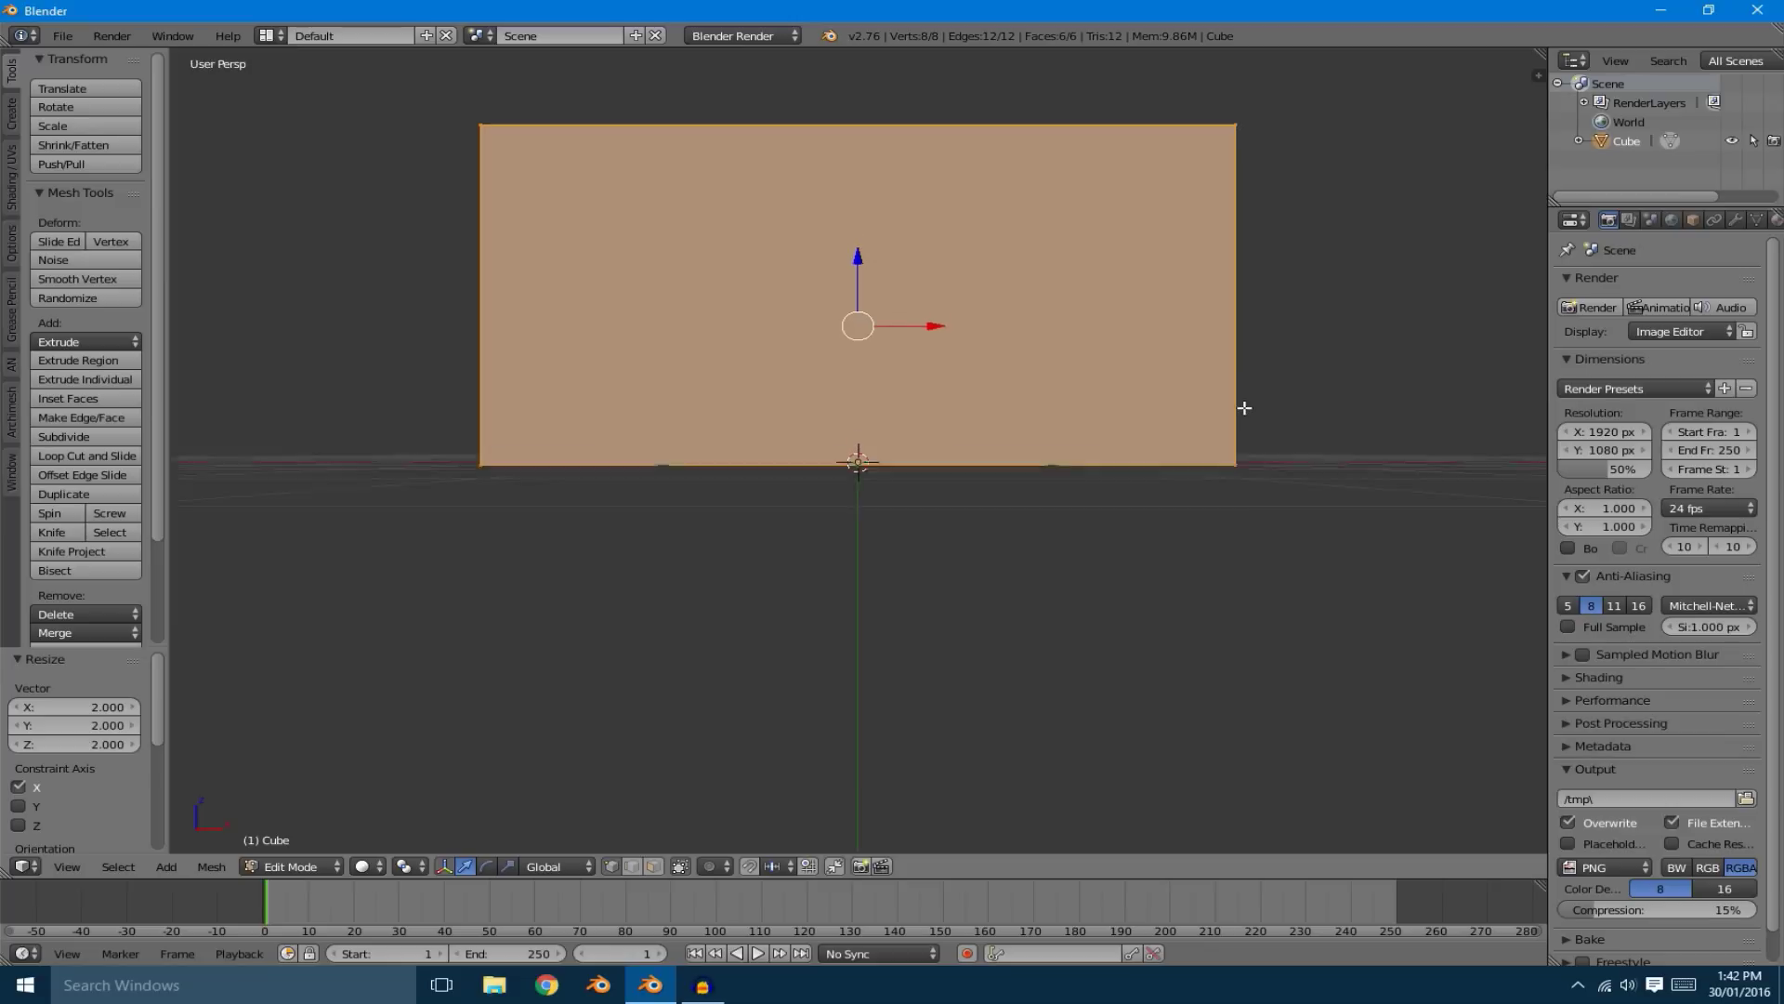
scroll(828, 406, down, 5)
scroll(1051, 470, up, 5)
middle_drag(828, 407, 938, 438)
key(Tab)
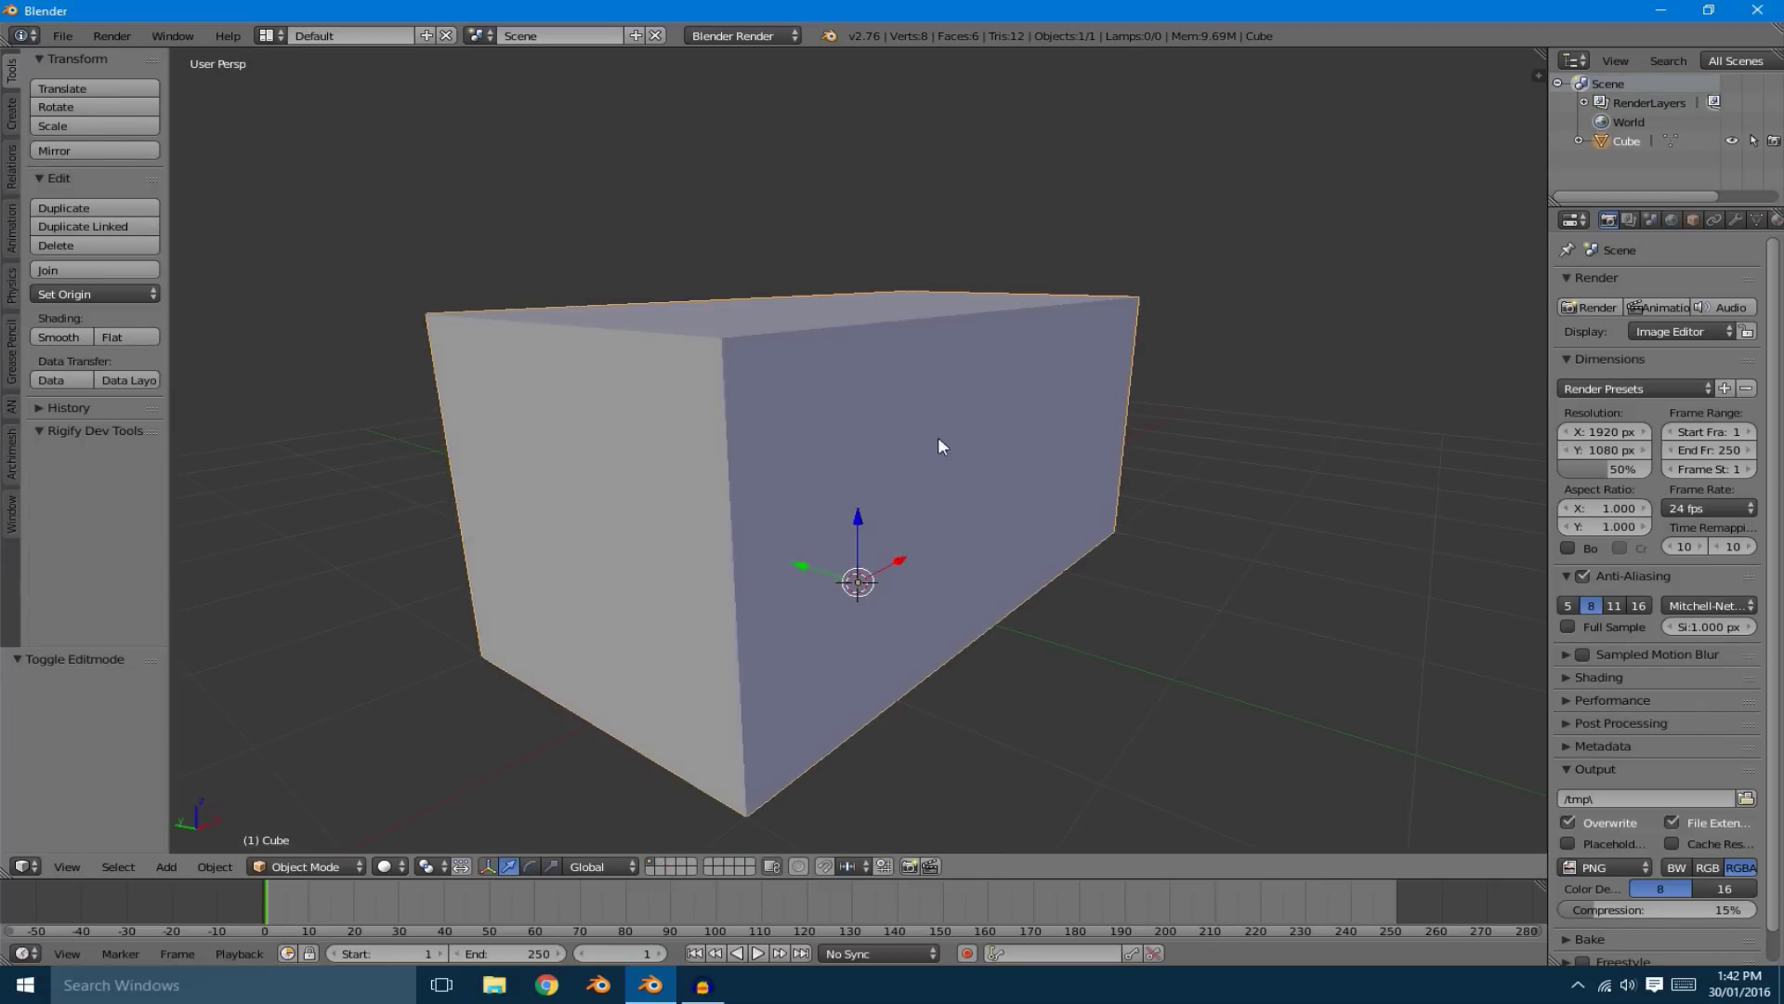
Add two closely spaced horizontal loop cuts around the box just below its top edge
key(Tab)
key(ctrl+r)
click(746, 403)
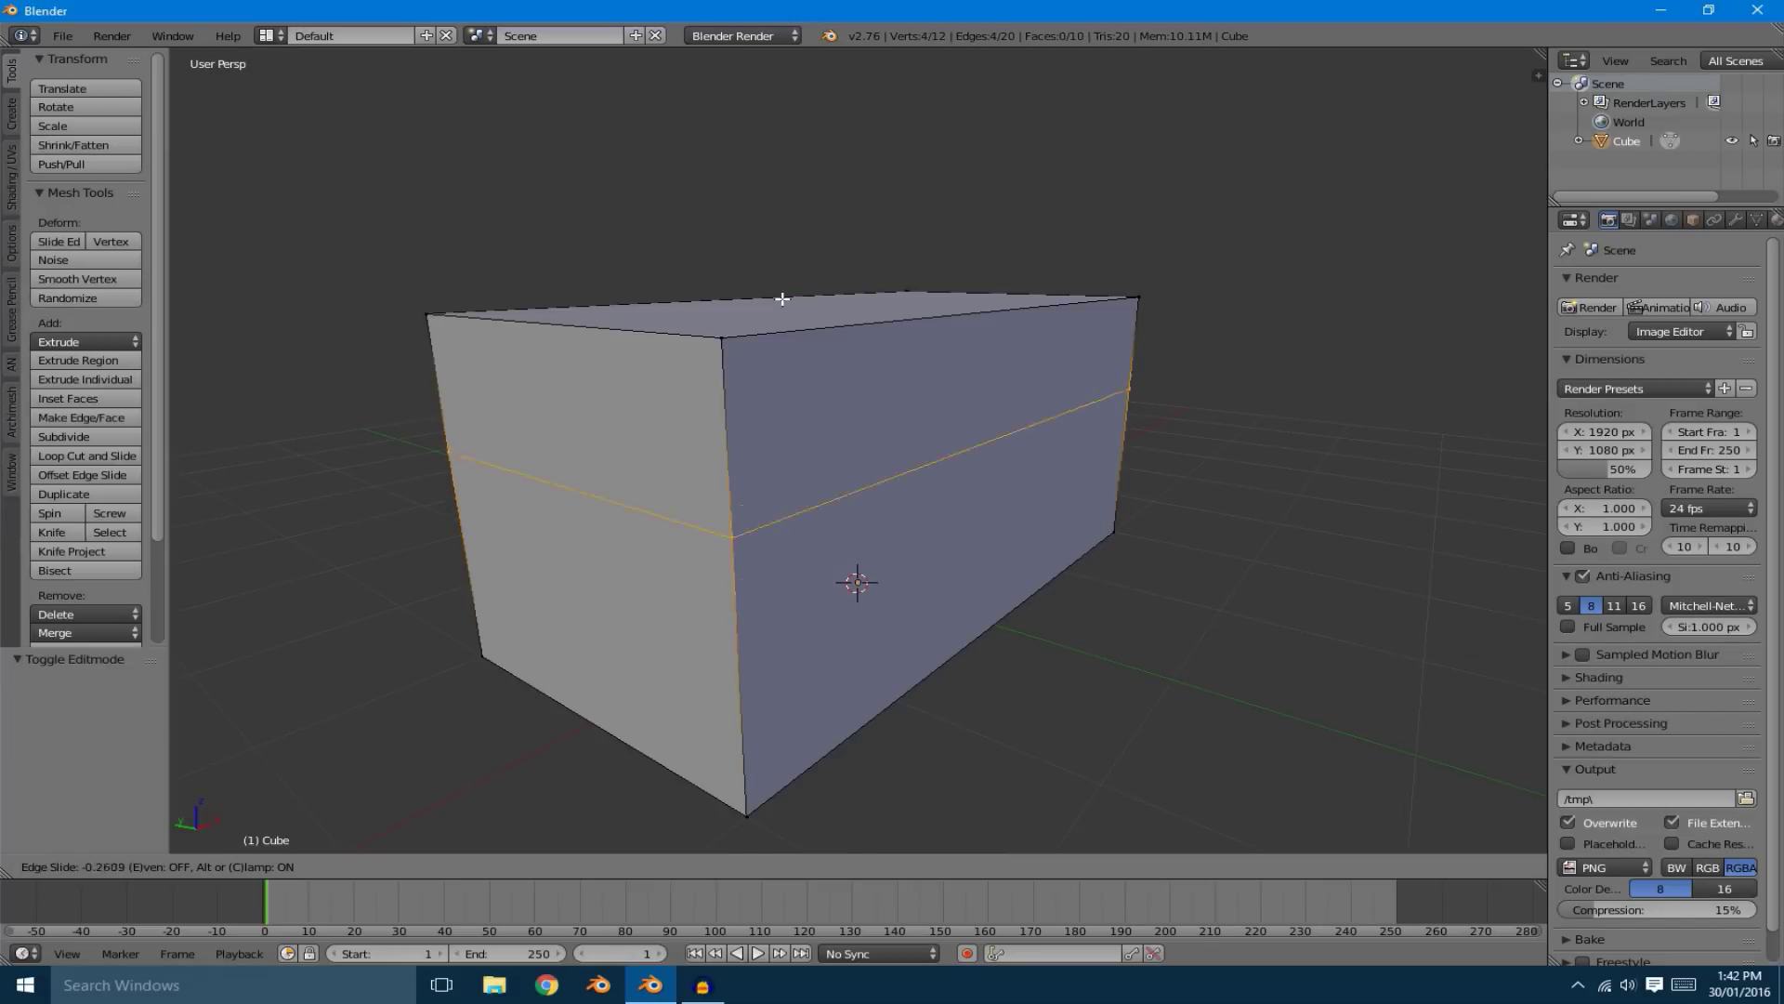
click(726, 472)
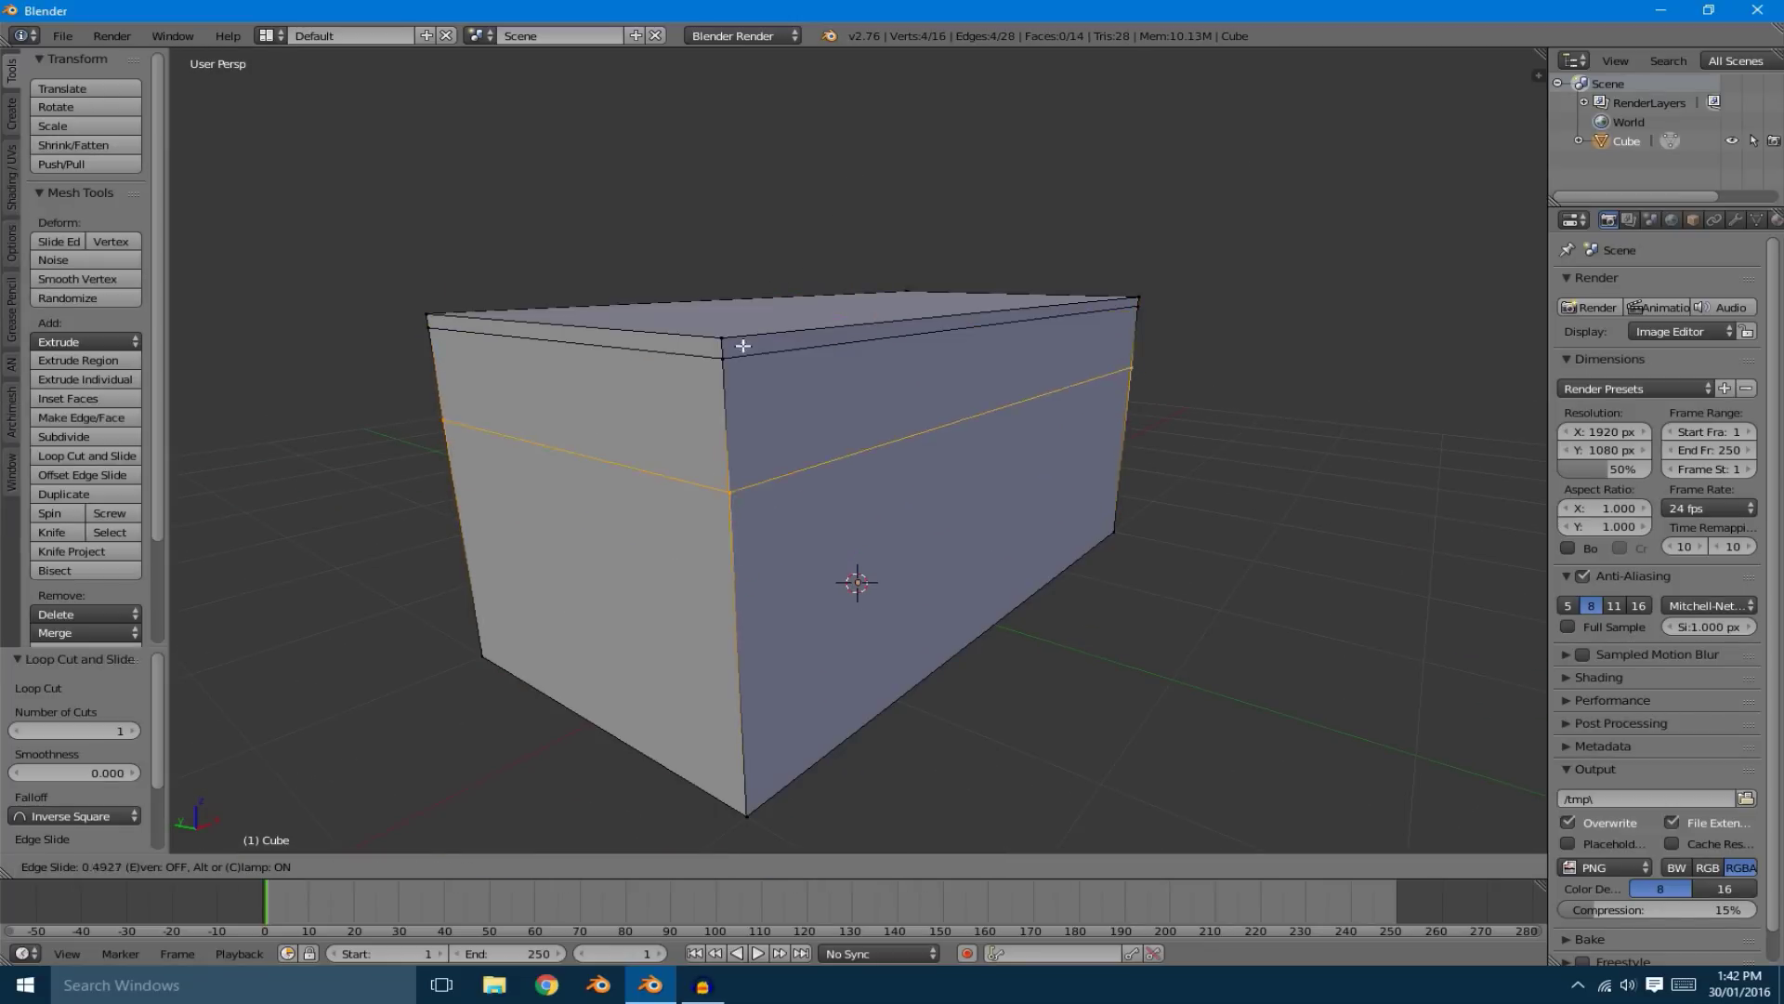
click(789, 265)
Extrude the face band between the two loop cuts in place and scale it slightly inward on X and Y as a lid groove
alt+shift+right_click(805, 352)
key(e)
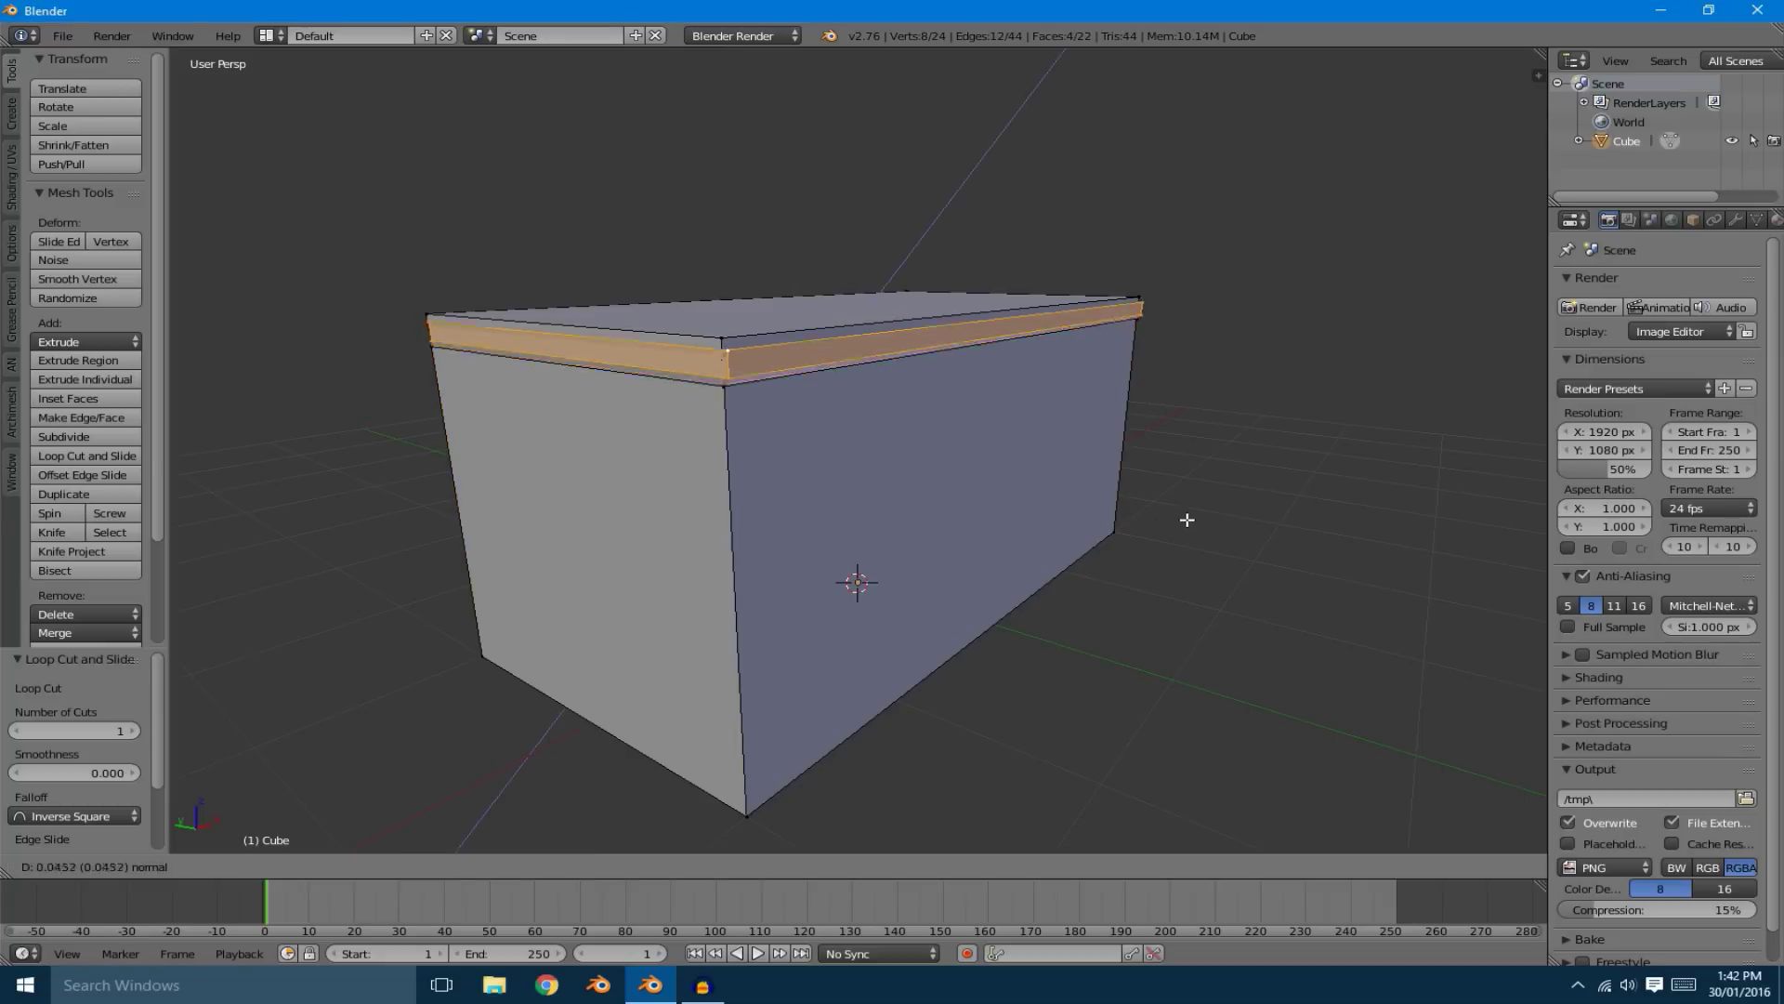
right_click(1223, 529)
key(s)
key(shift+z)
click(1211, 527)
key(Tab)
Apply the box's scale and set its shading to smooth
middle_drag(1206, 527, 1320, 534)
scroll(1248, 537, down, 3)
key(a)
middle_drag(976, 514, 1107, 490)
key(a)
key(ctrl+a)
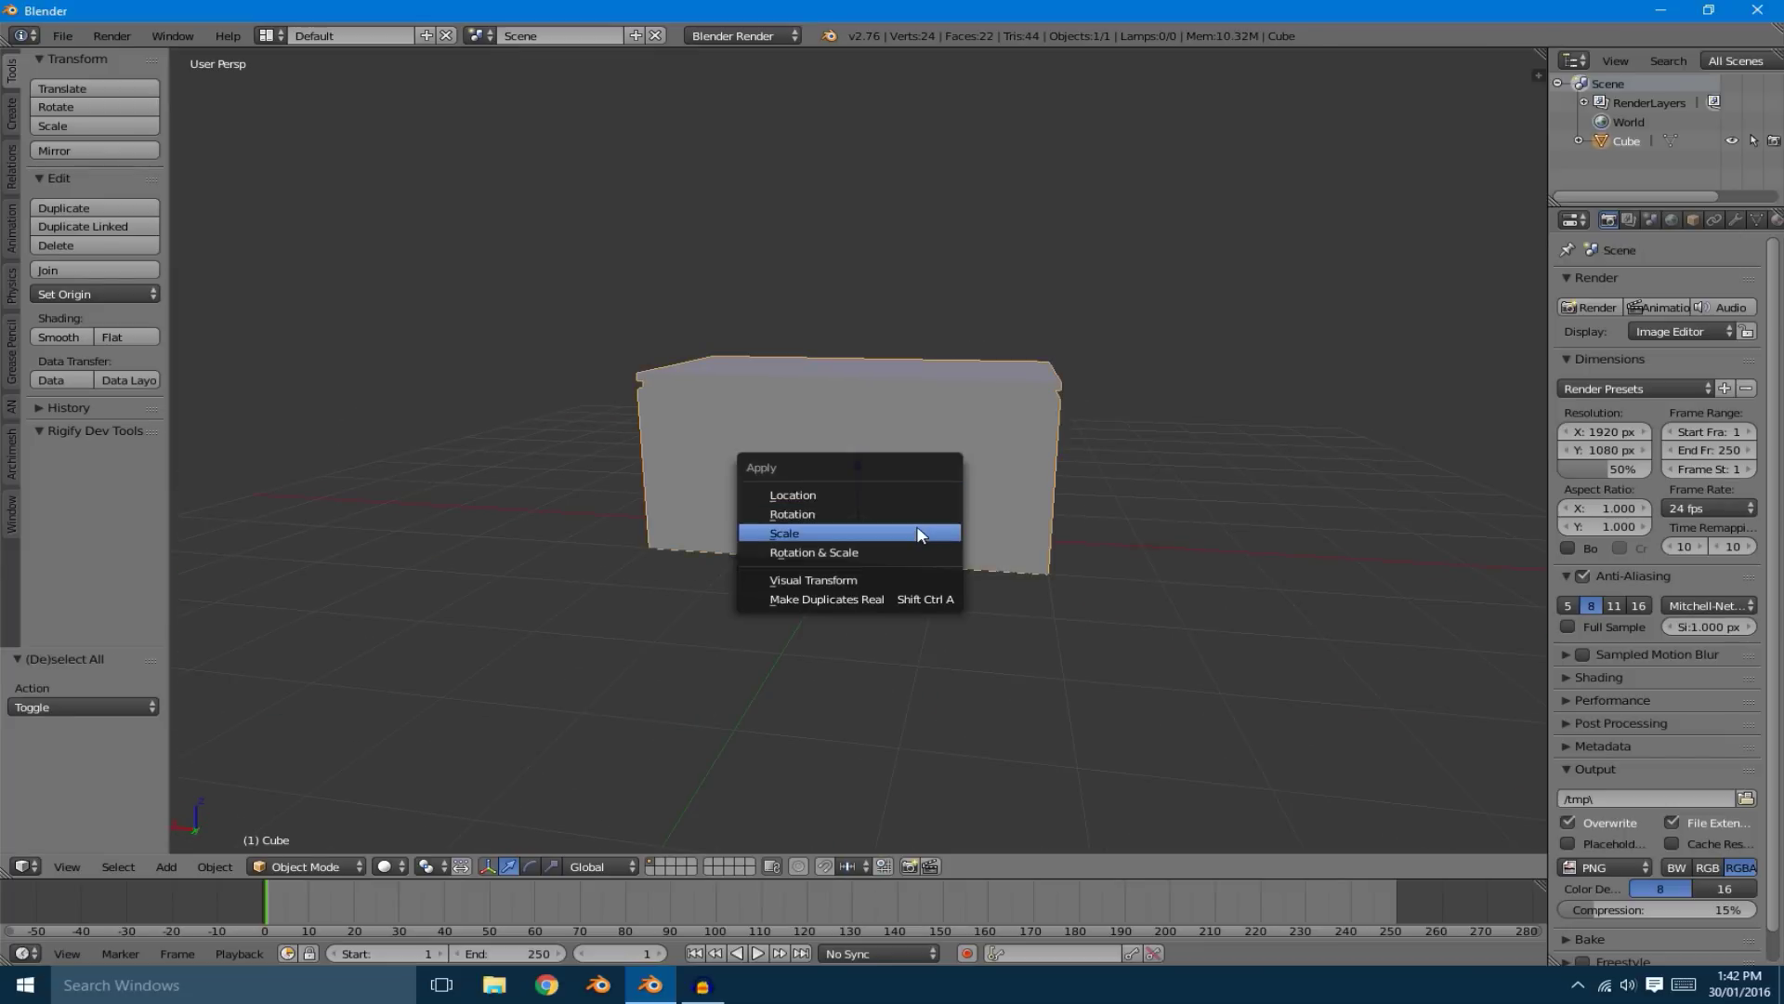
click(916, 526)
click(58, 337)
middle_drag(627, 448, 1035, 446)
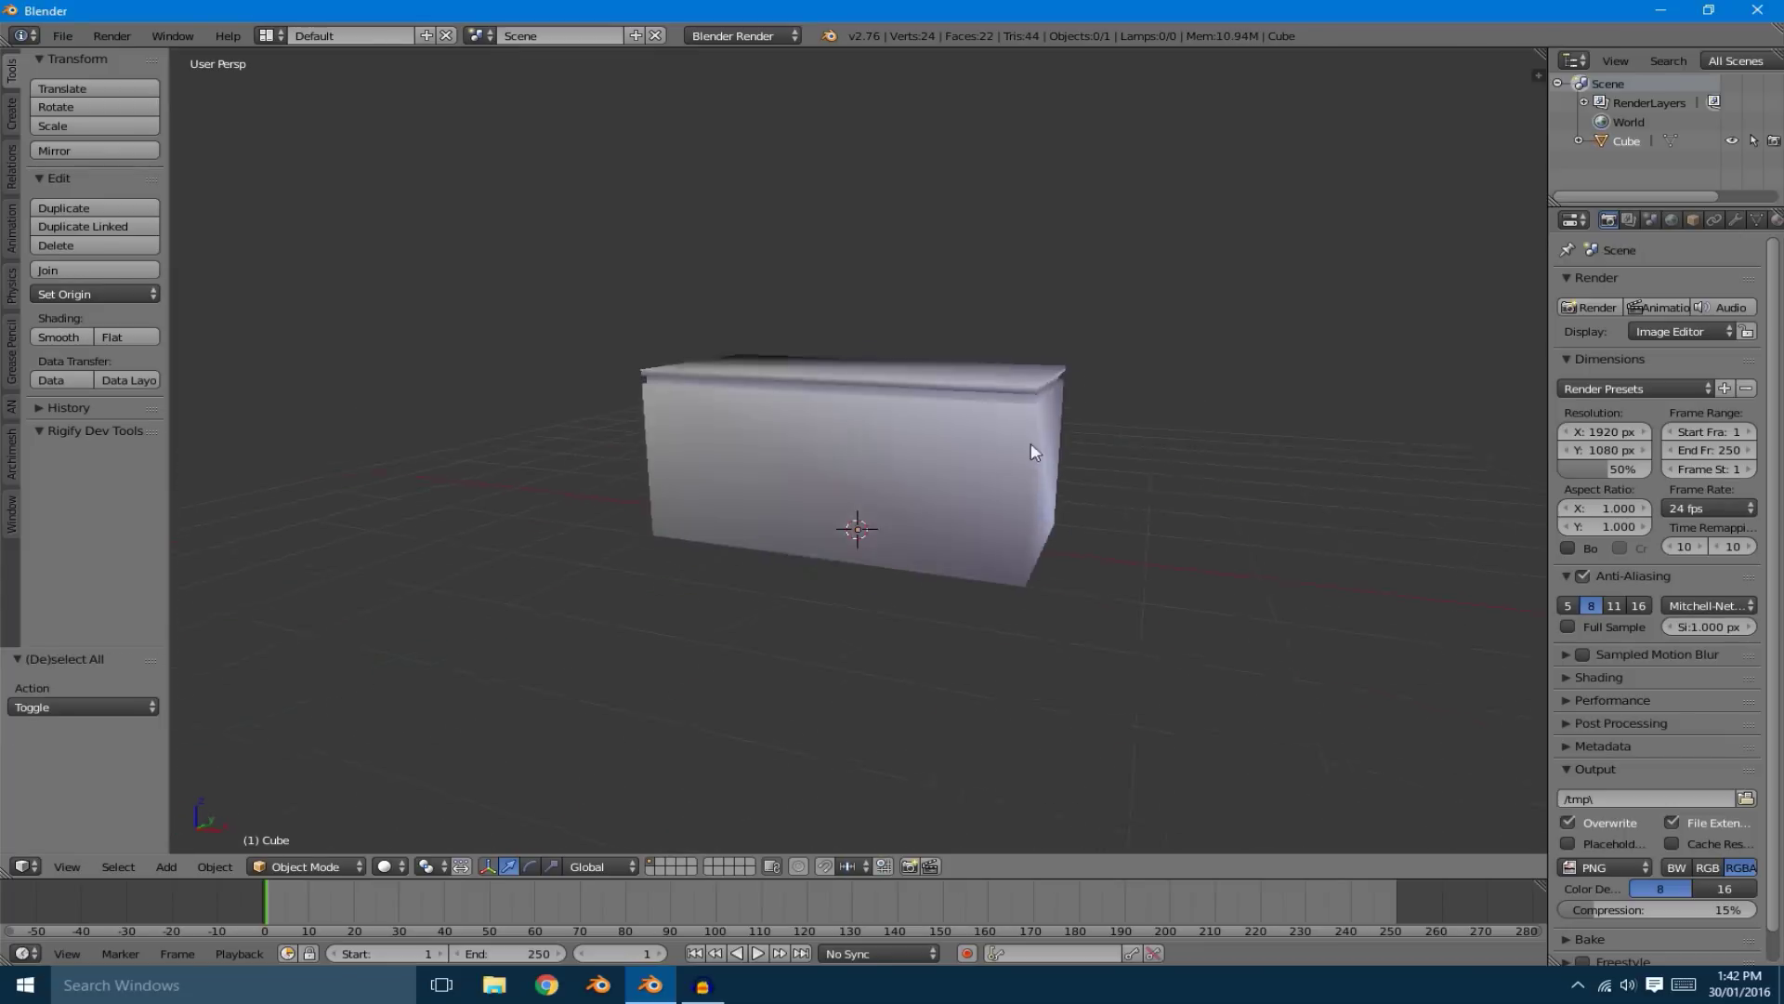
scroll(956, 522, down, 3)
key(a)
mouse_move(955, 521)
middle_down()
mouse_move(985, 432)
mouse_move(833, 517)
mouse_move(806, 398)
mouse_move(948, 500)
middle_up()
scroll(833, 517, up, 3)
Duplicate the box along the X axis, leaving a small gap between the copy and the original
key(a)
scroll(948, 500, down, 1)
key(shift+d)
key(x)
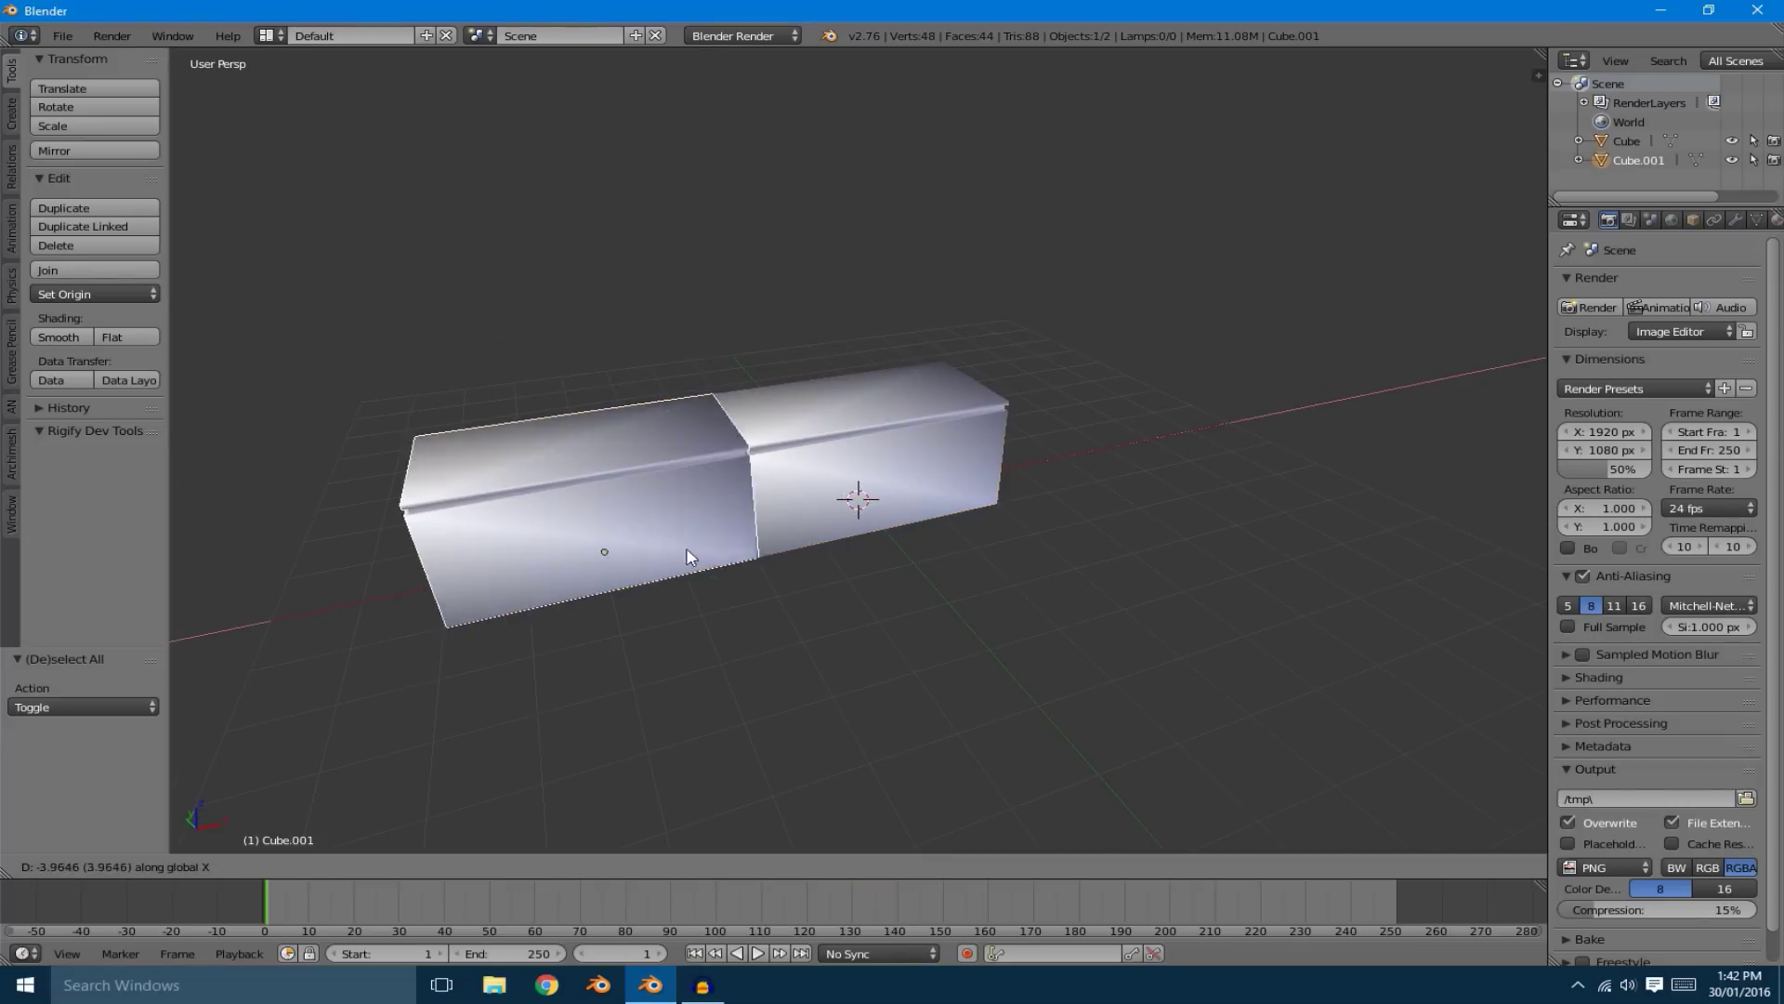
click(659, 556)
Switch the viewport to wireframe display with the duplicate box still selected in Object Mode
key(Tab)
key(z)
key(Tab)
key(grave)
key(grave)
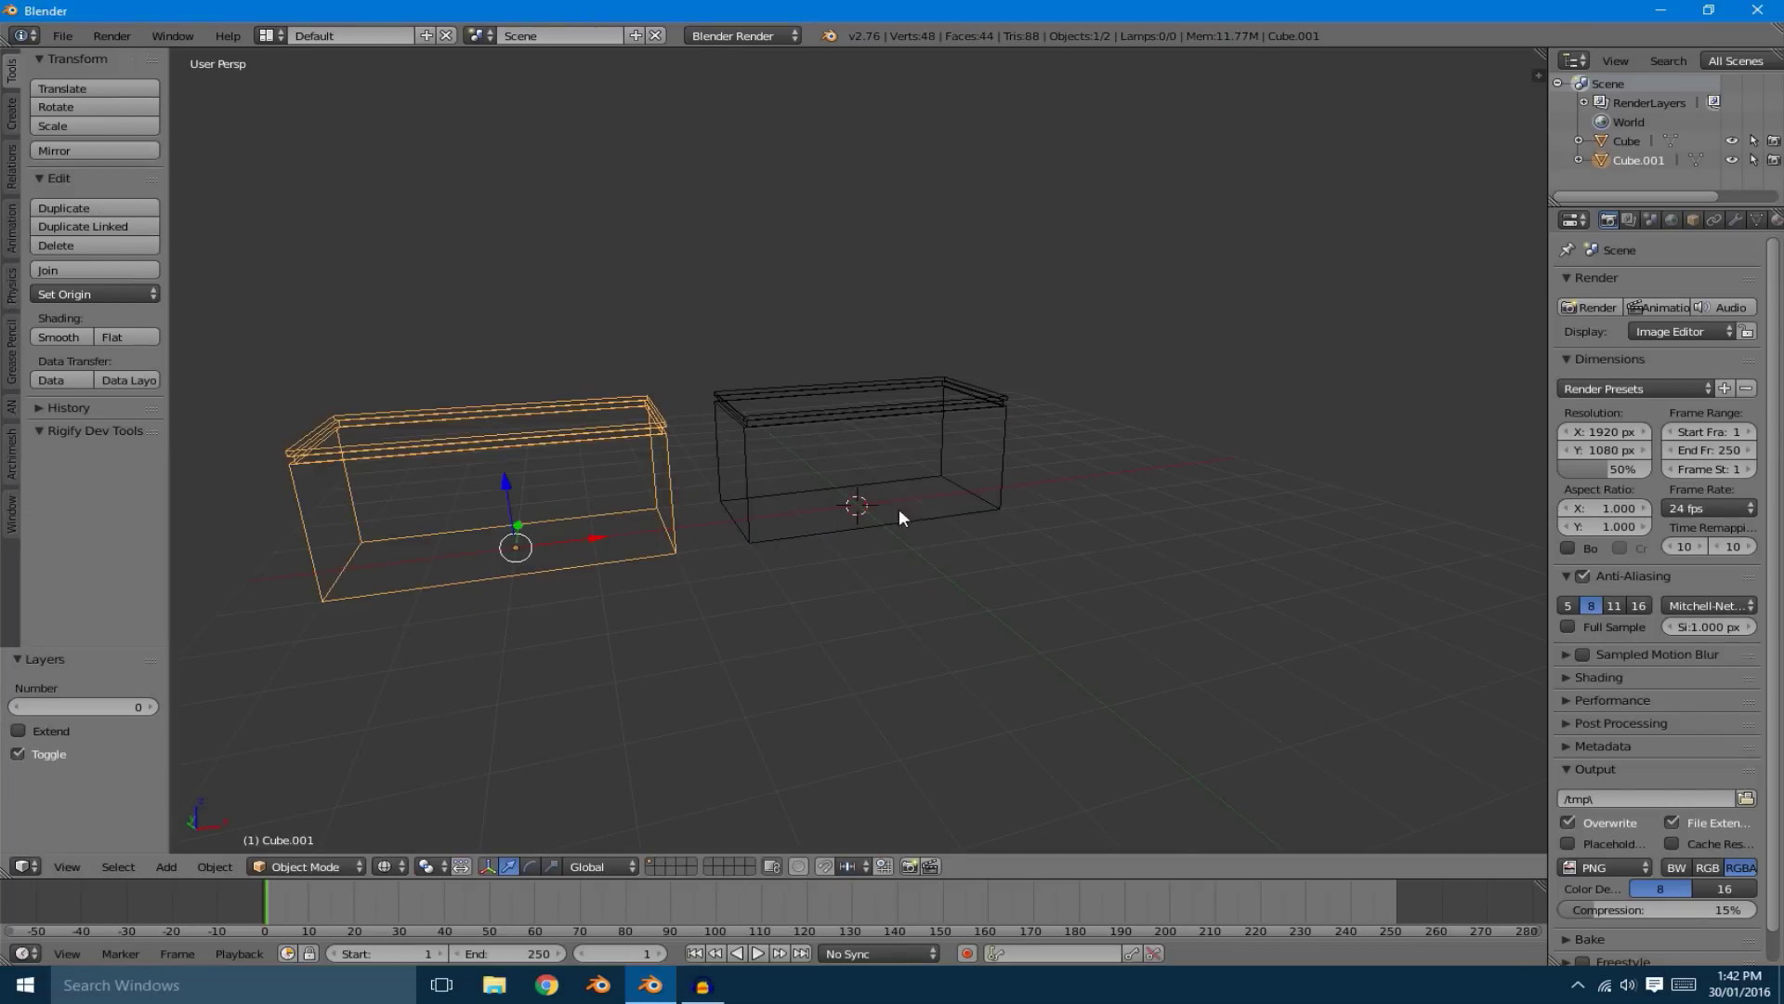
middle_drag(900, 509, 856, 465)
middle_drag(1227, 562, 1152, 562)
key(s)
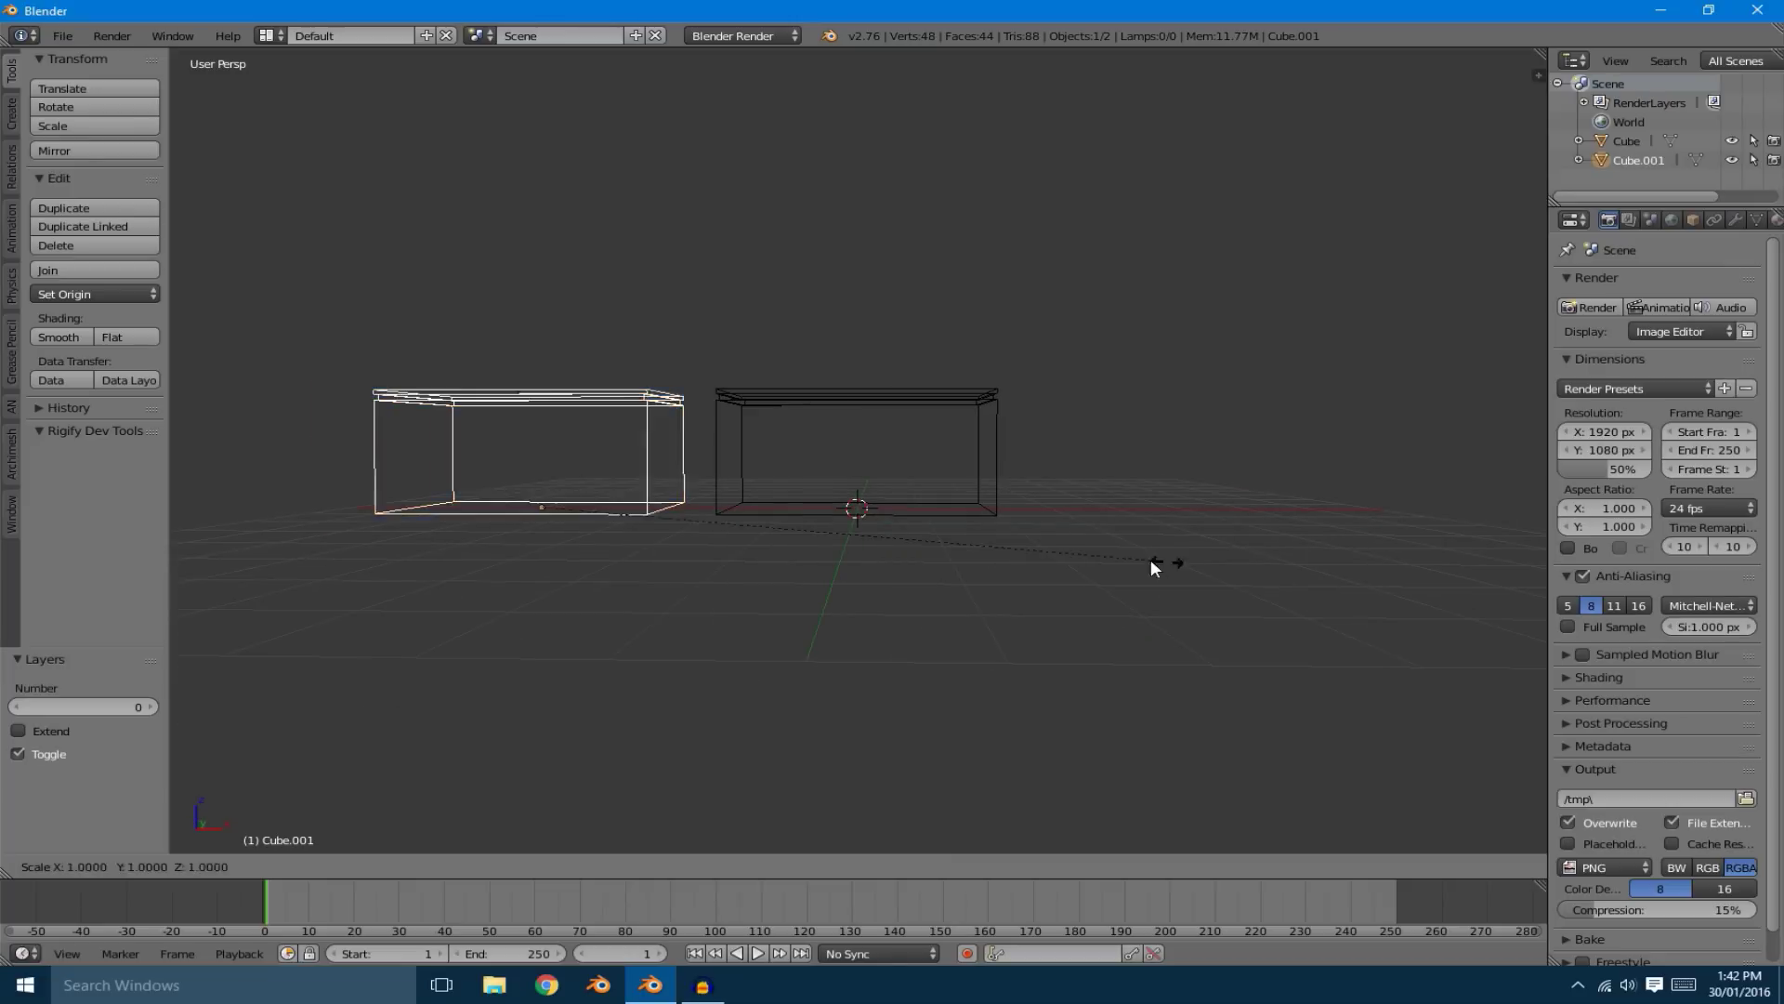
key(x)
click(861, 544)
key(ctrl+z)
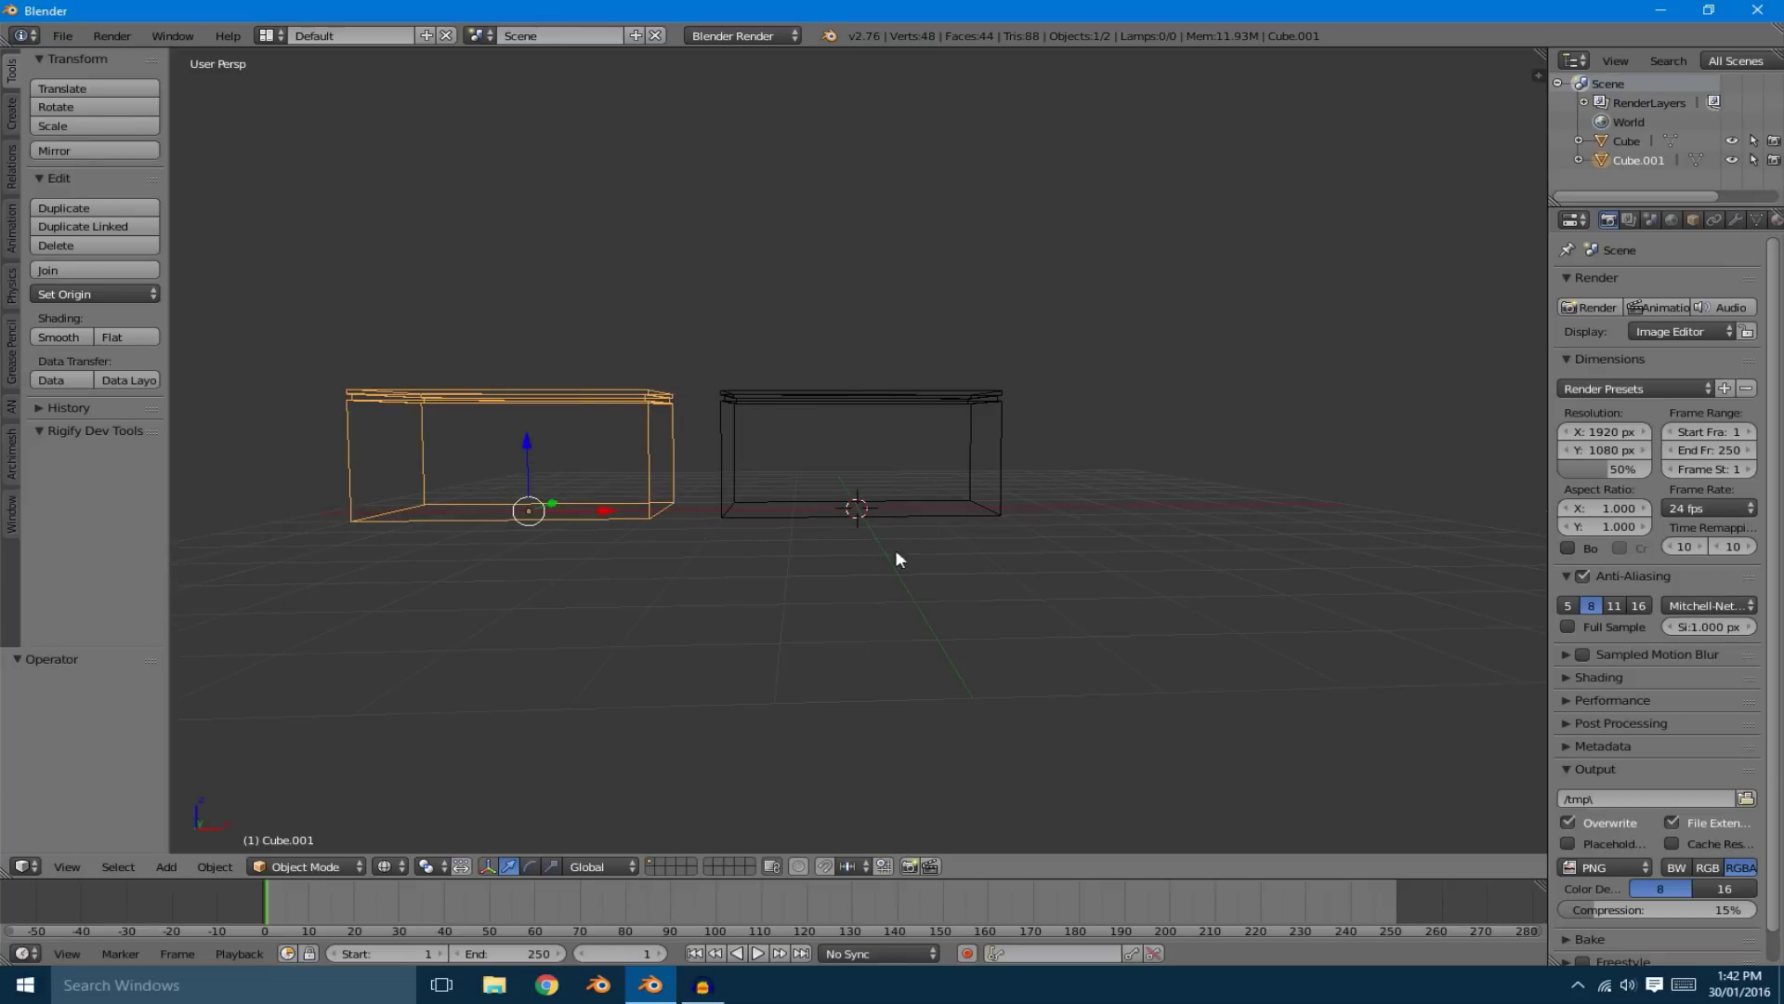
Scale the duplicate box by 0.5 along X
text(sx.5)
key(Return)
key(KP_Decimal)
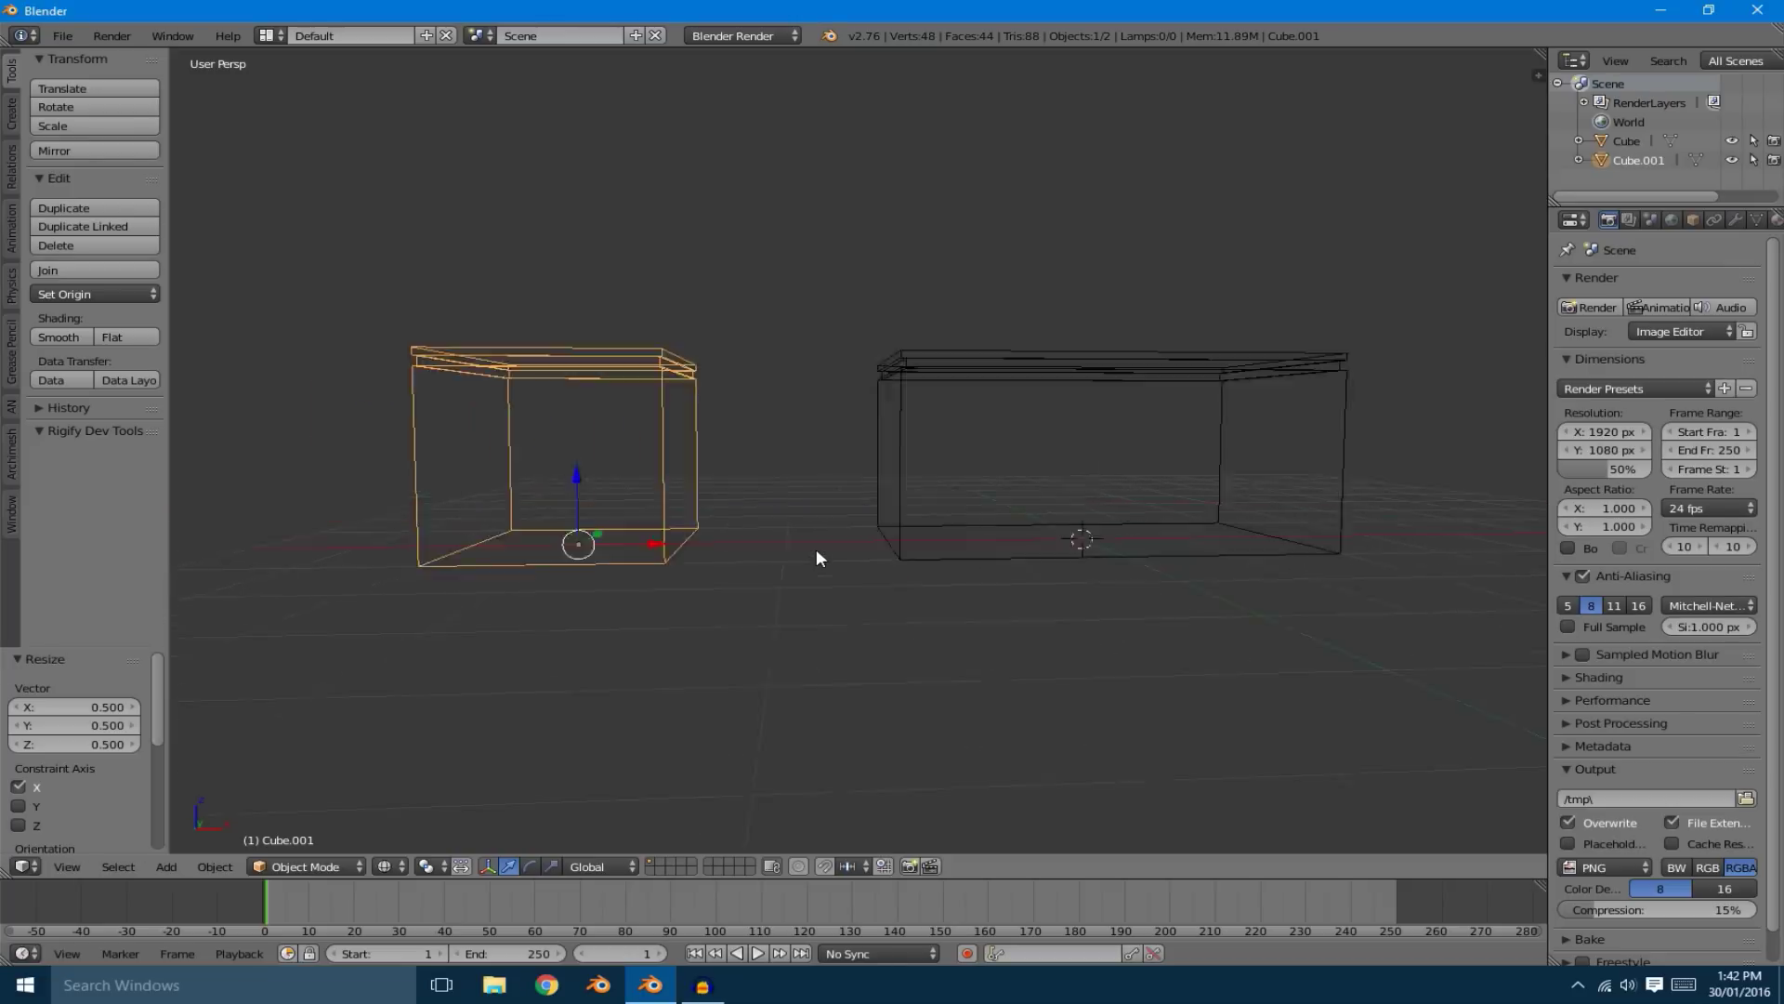
middle_drag(964, 605, 916, 638)
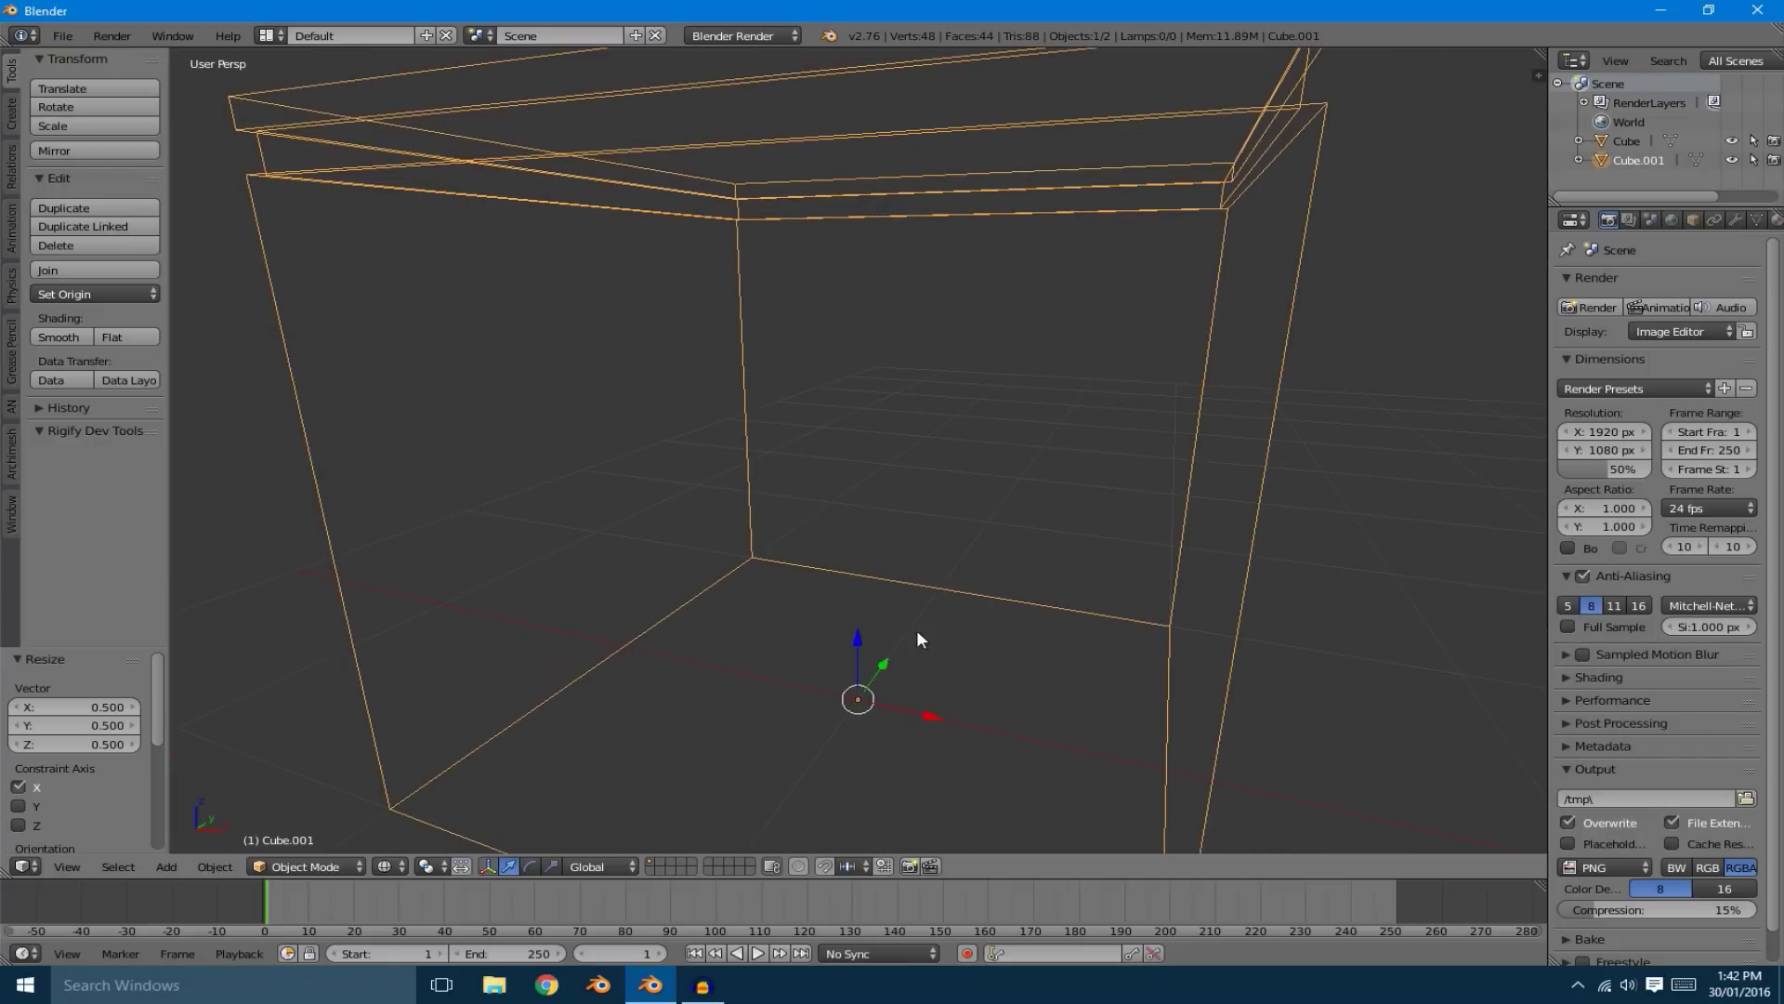
Return to solid display and scale the duplicate's groove band slightly inward along Y in Edit Mode
key(x)
key(Tab)
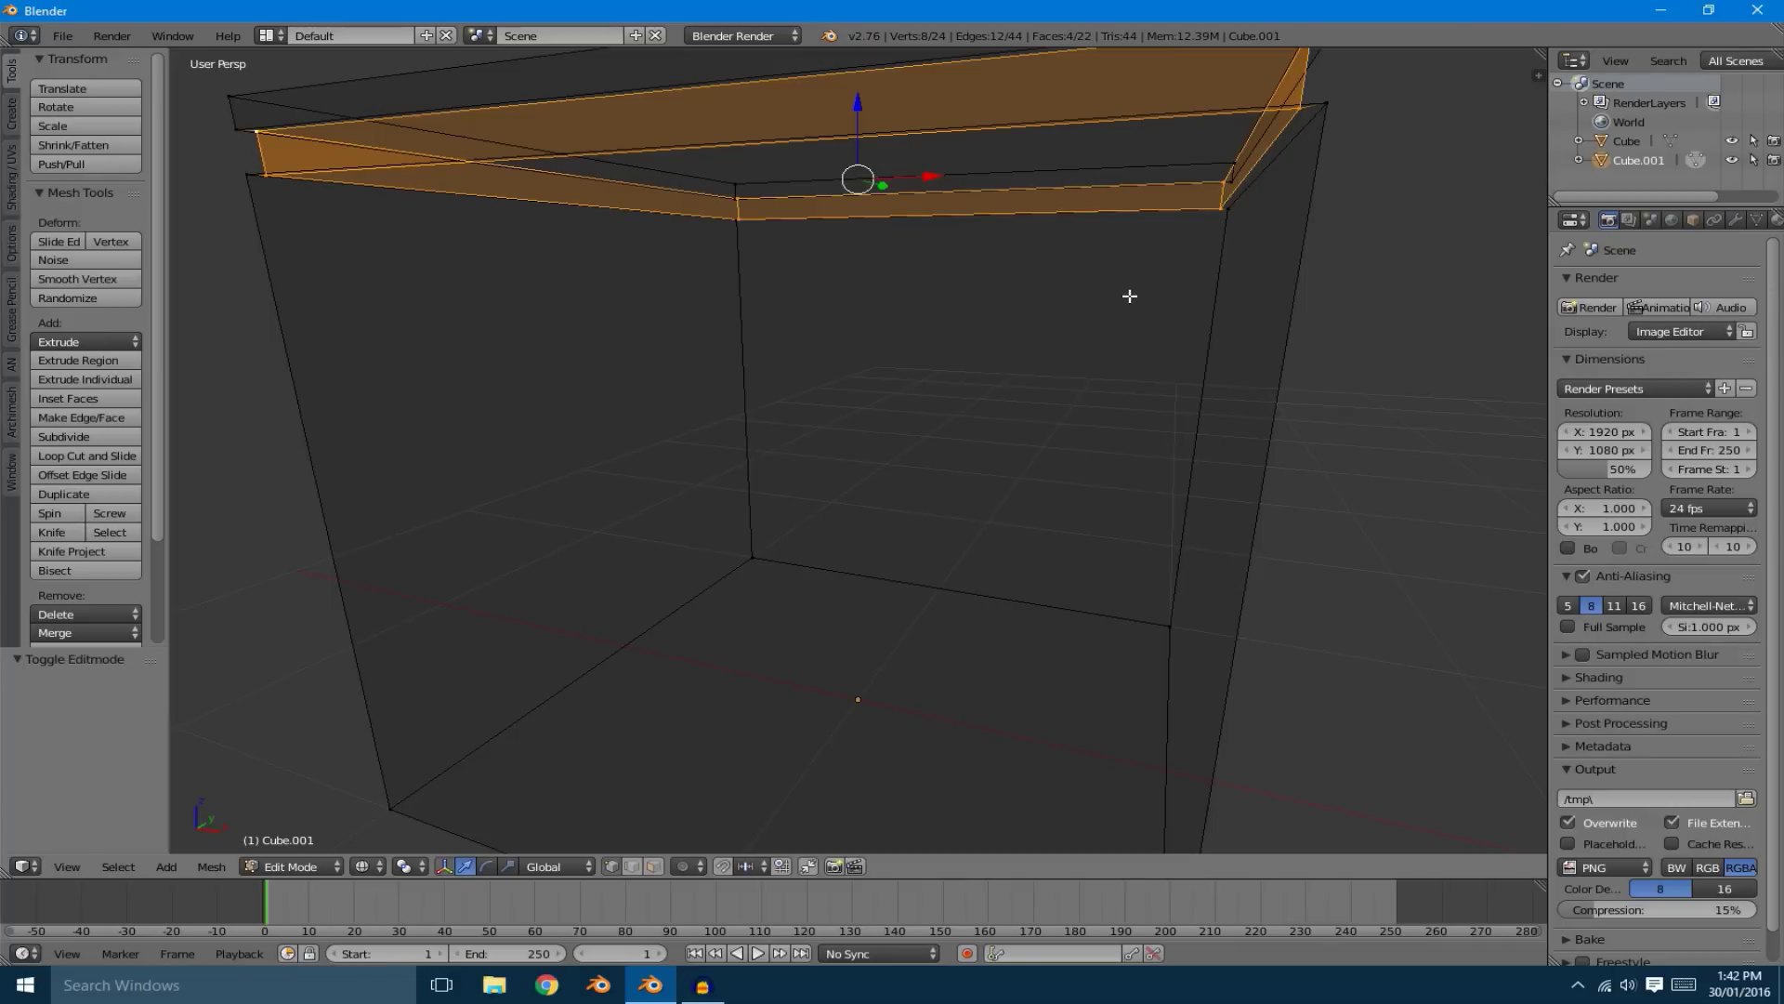
key(z)
middle_drag(1218, 391, 1141, 430)
key(s)
key(x)
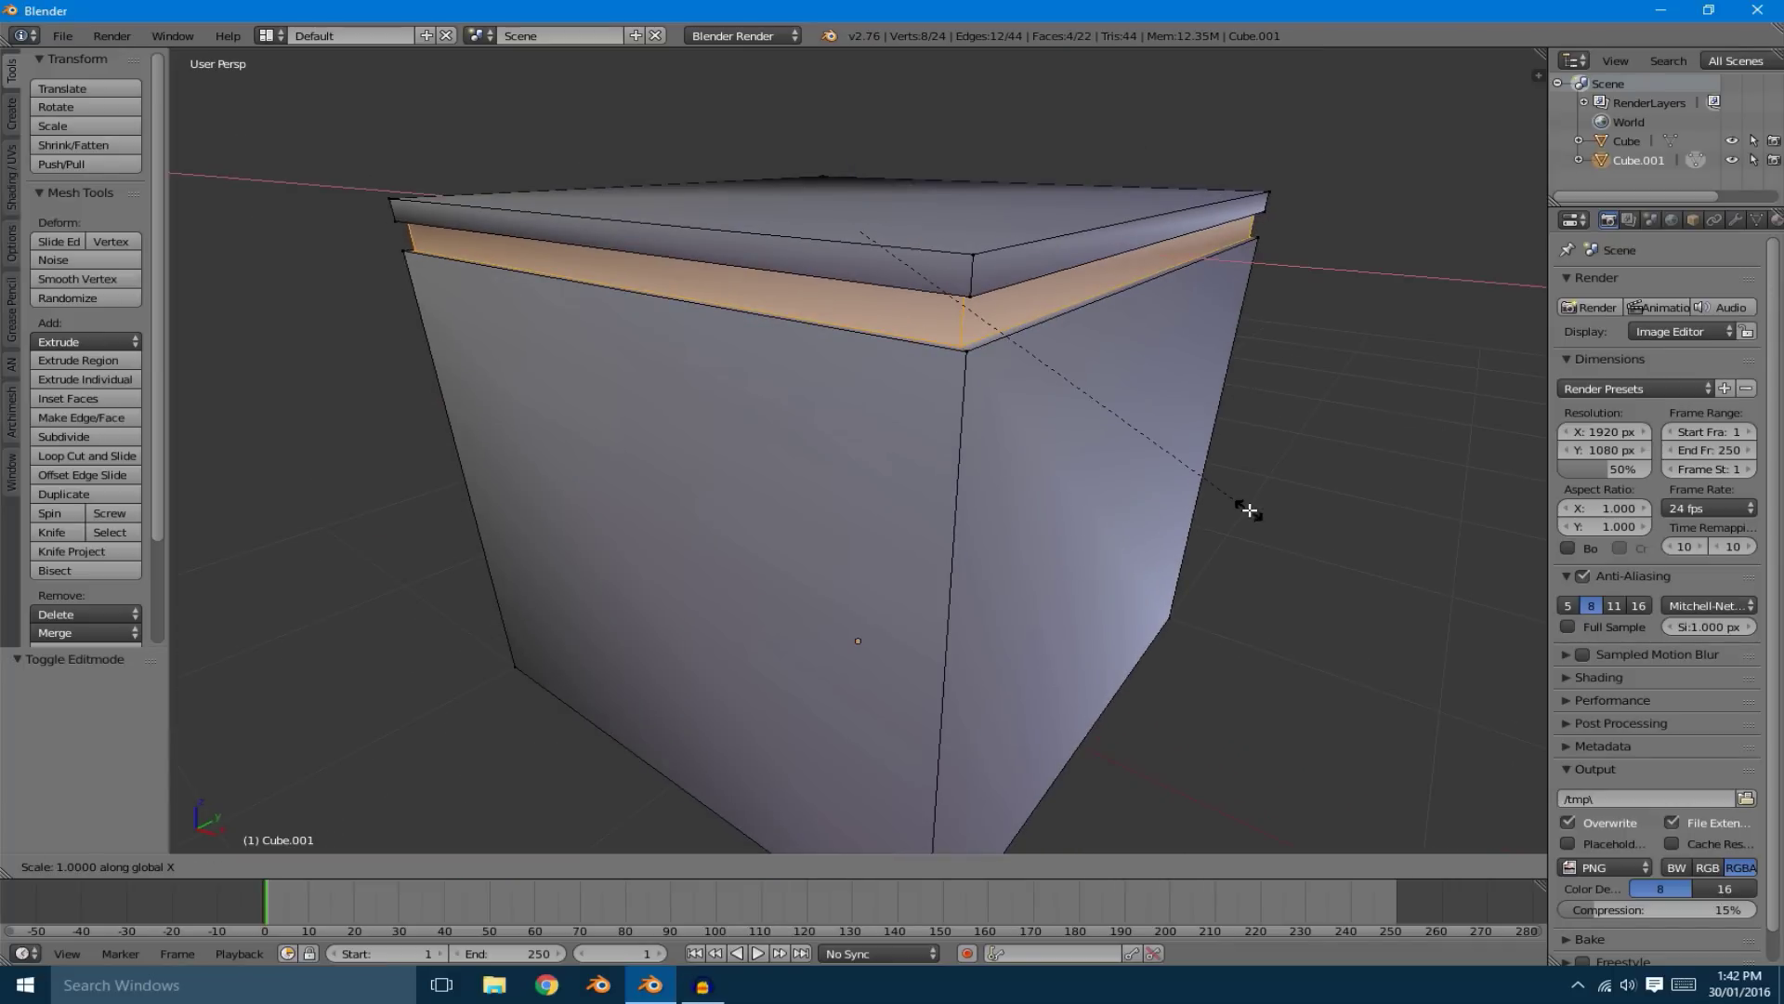
key(y)
click(1223, 511)
key(Tab)
scroll(1193, 541, down, 5)
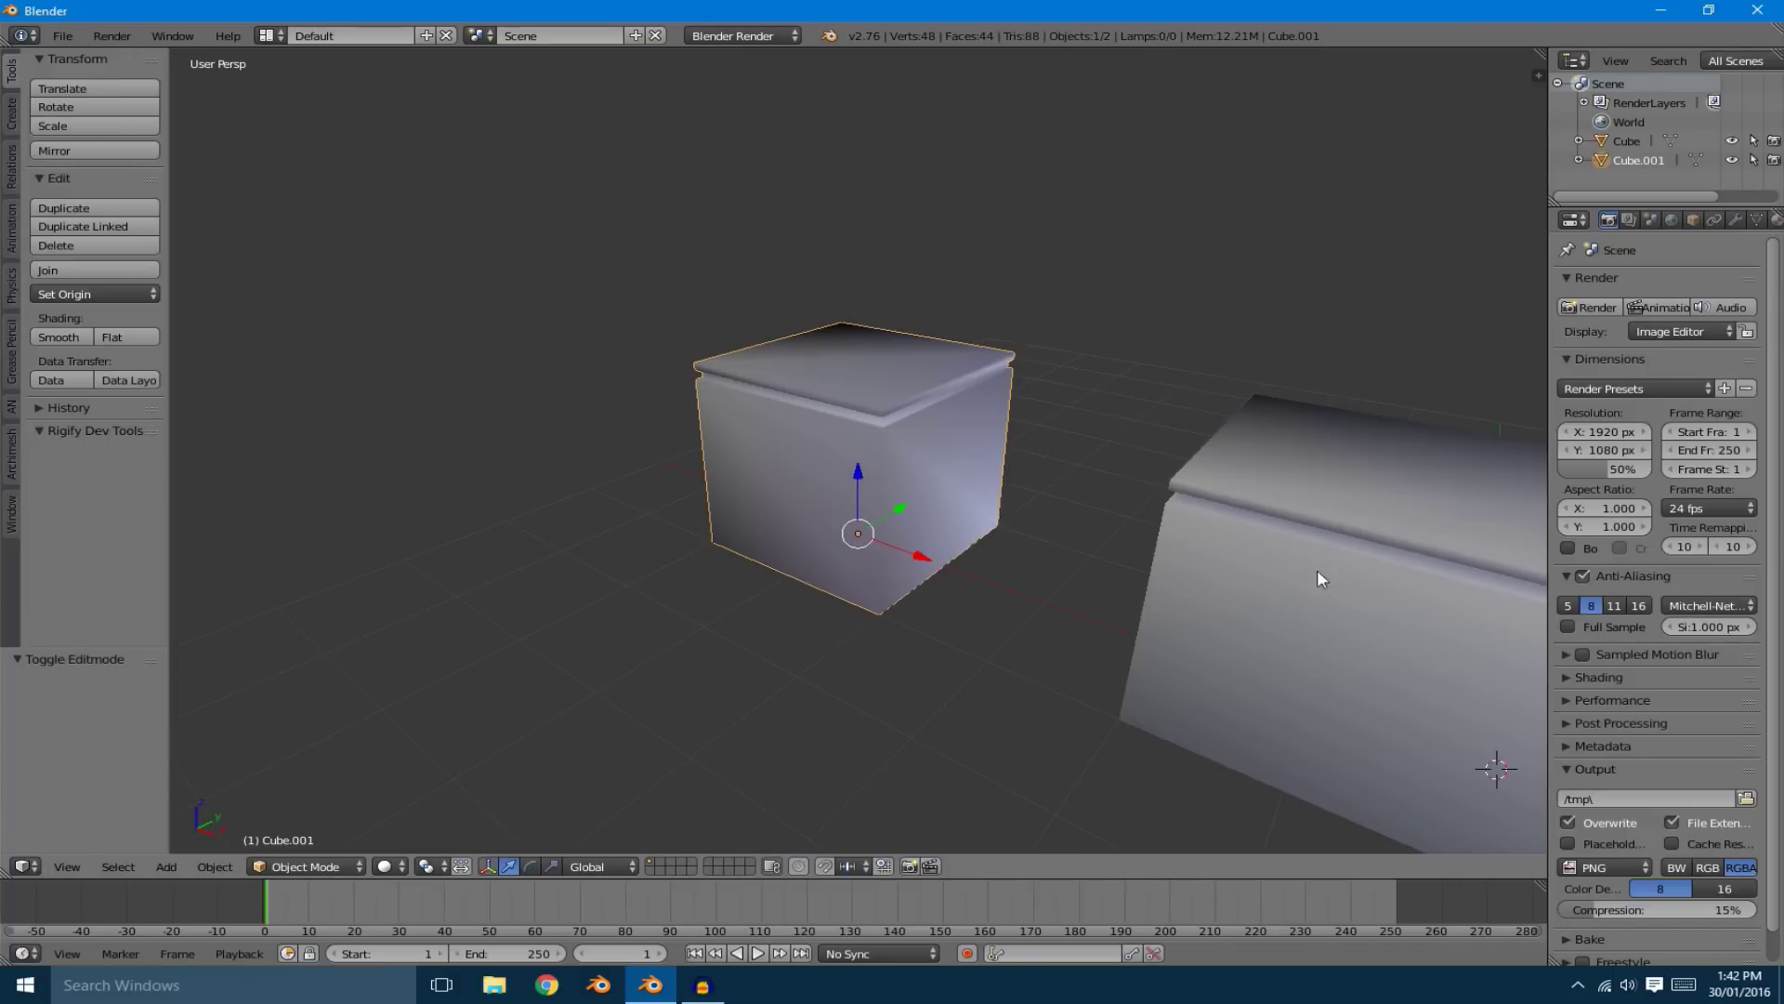
Rename both the original long box object and its mesh data to Box1
right_click(1323, 578)
scroll(1335, 578, down, 5)
click(1694, 220)
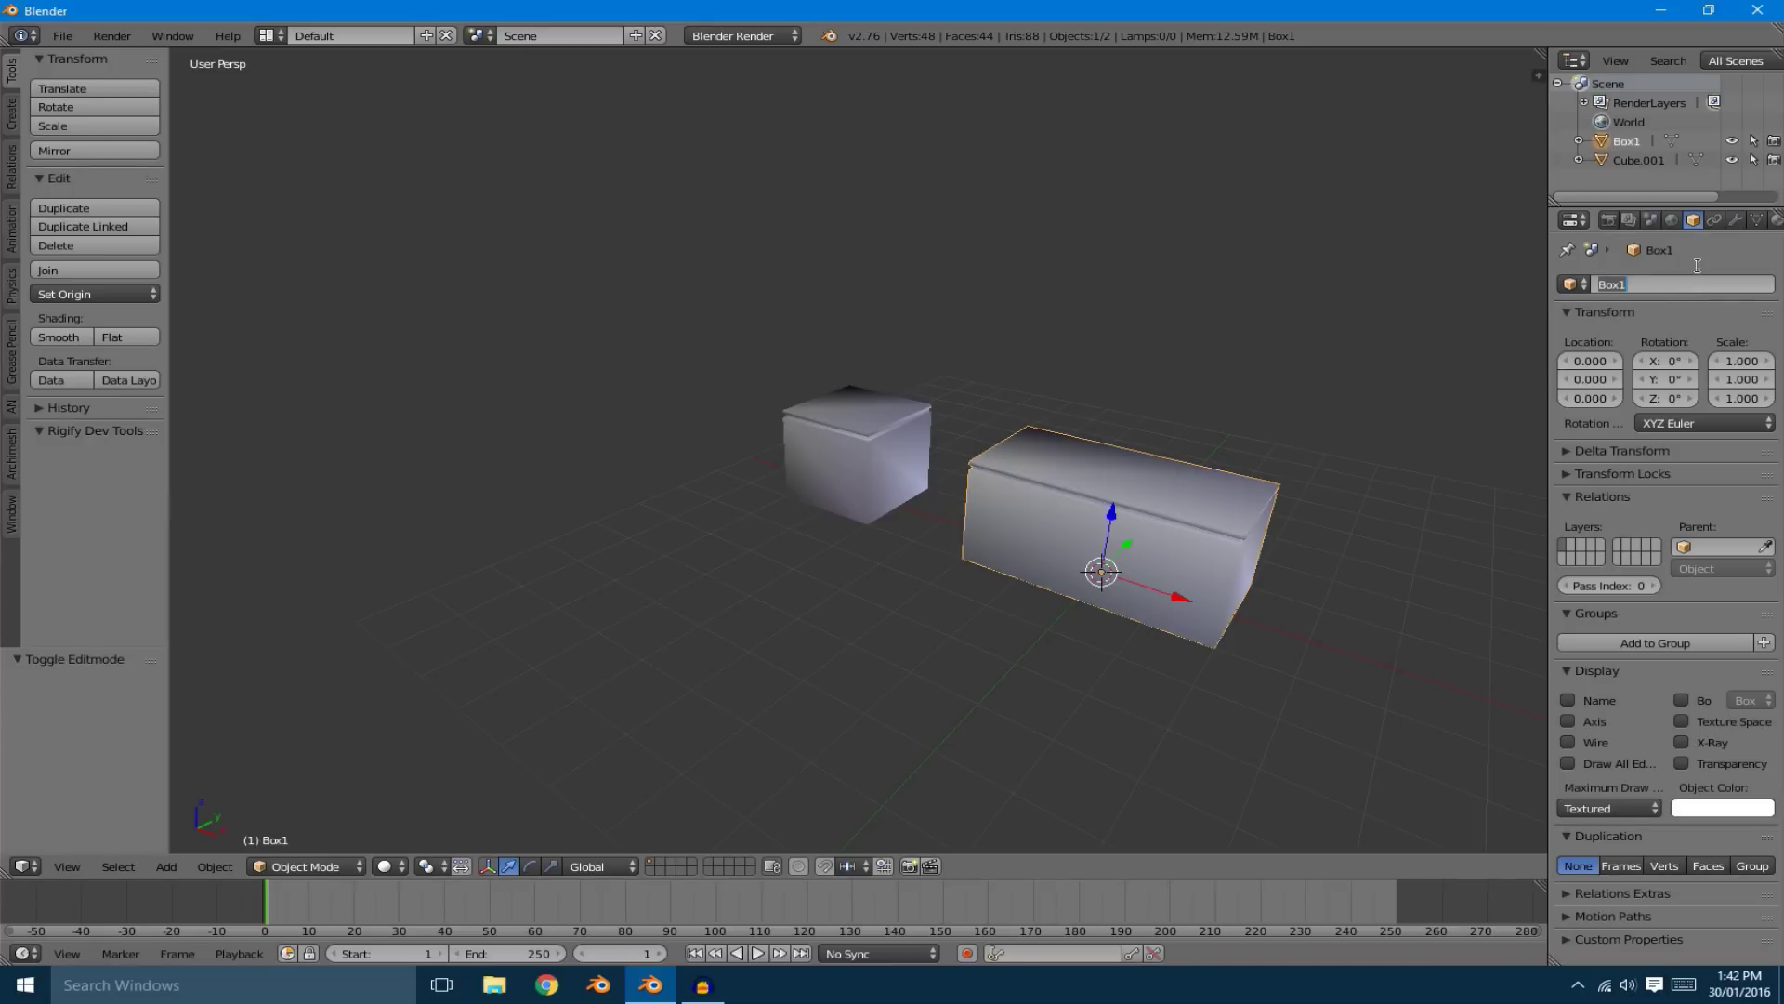
click(1759, 221)
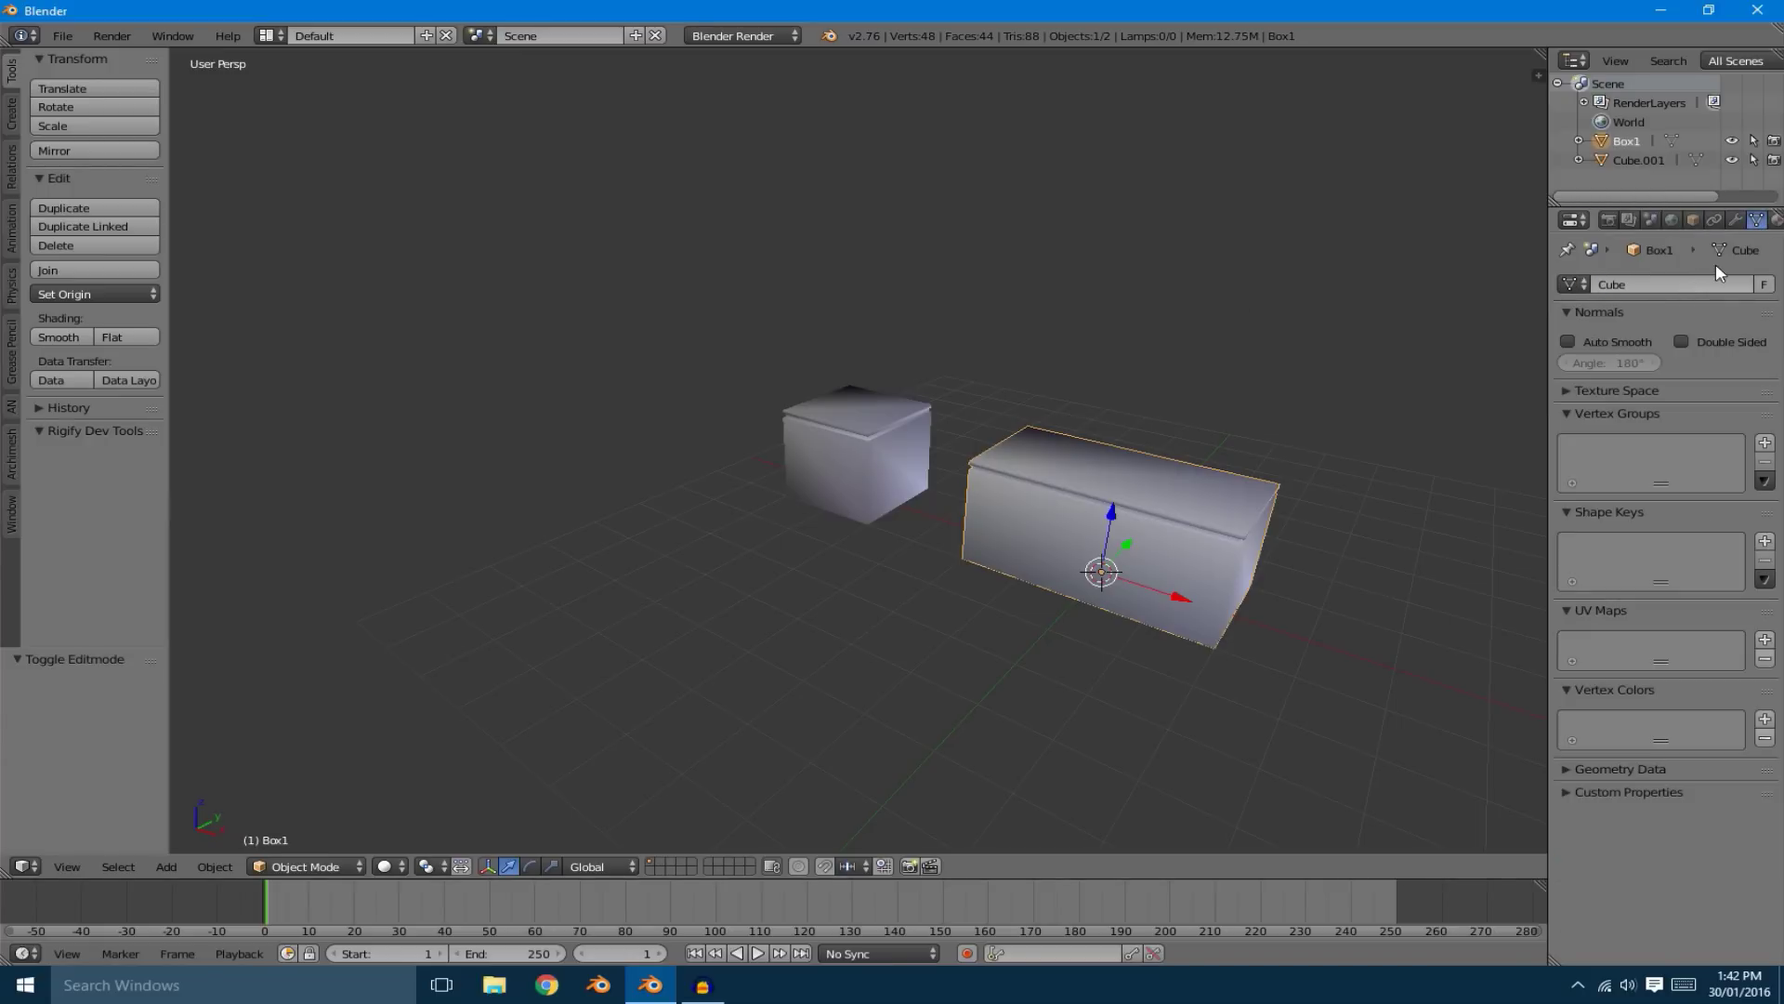
key(Return)
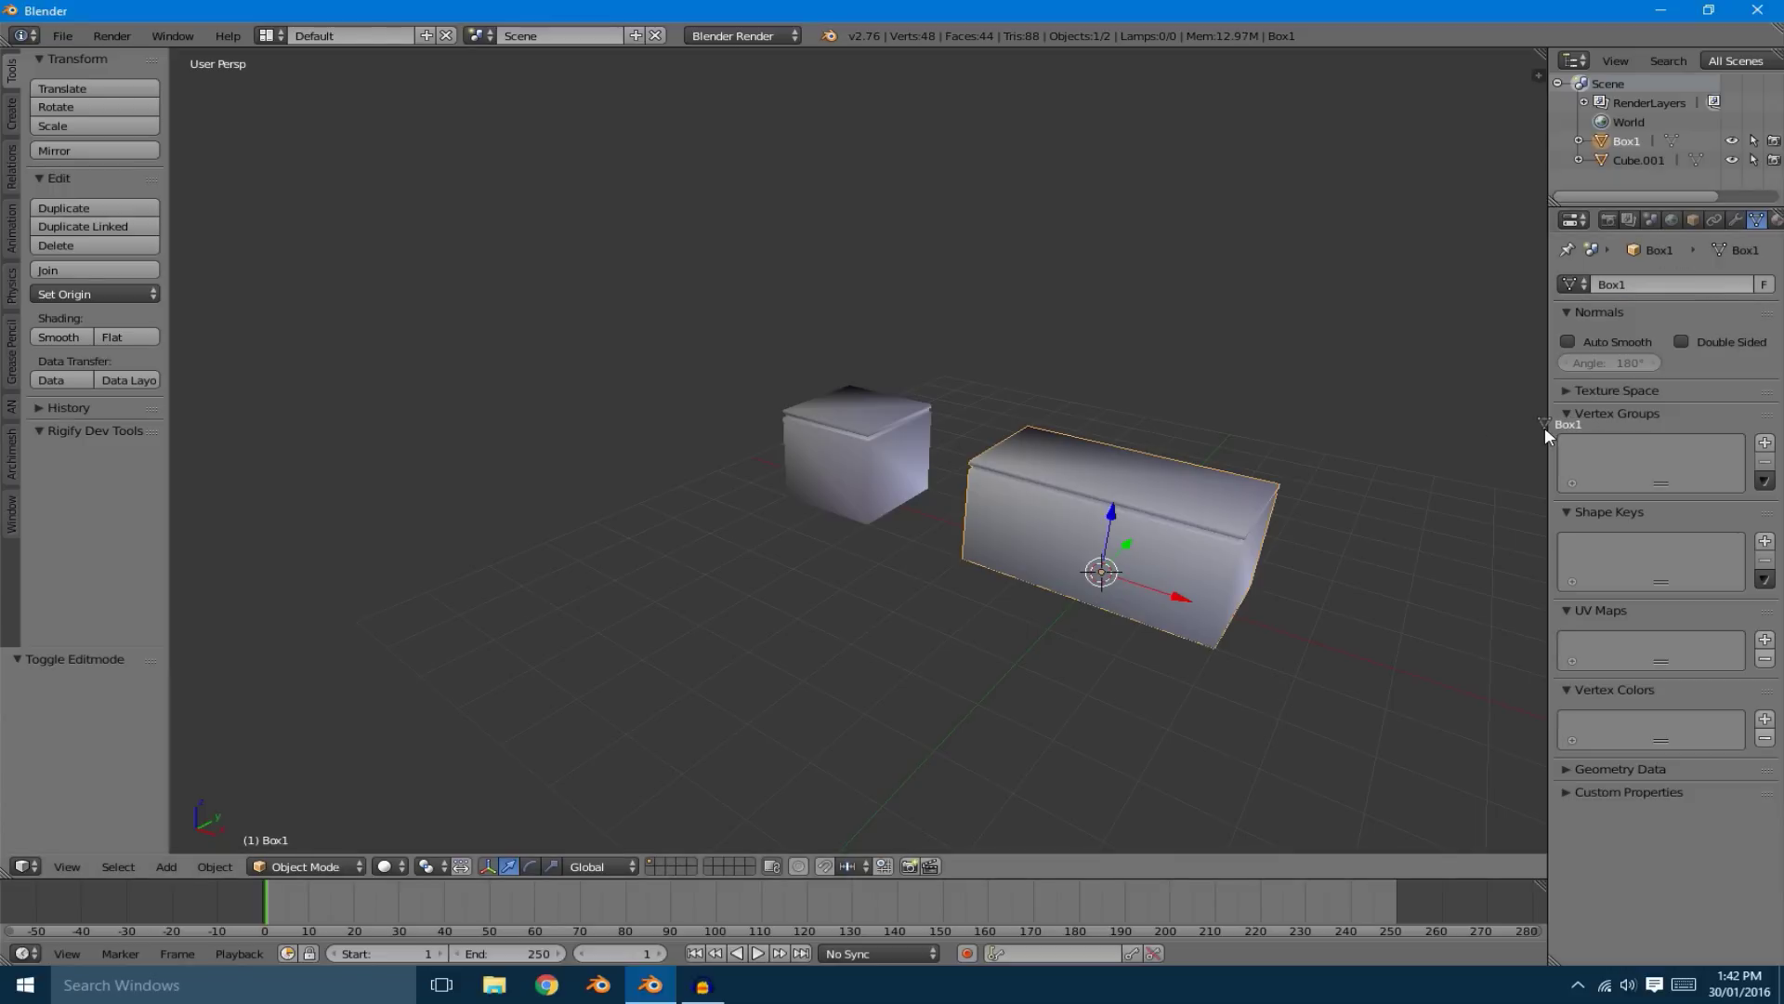
click(1539, 428)
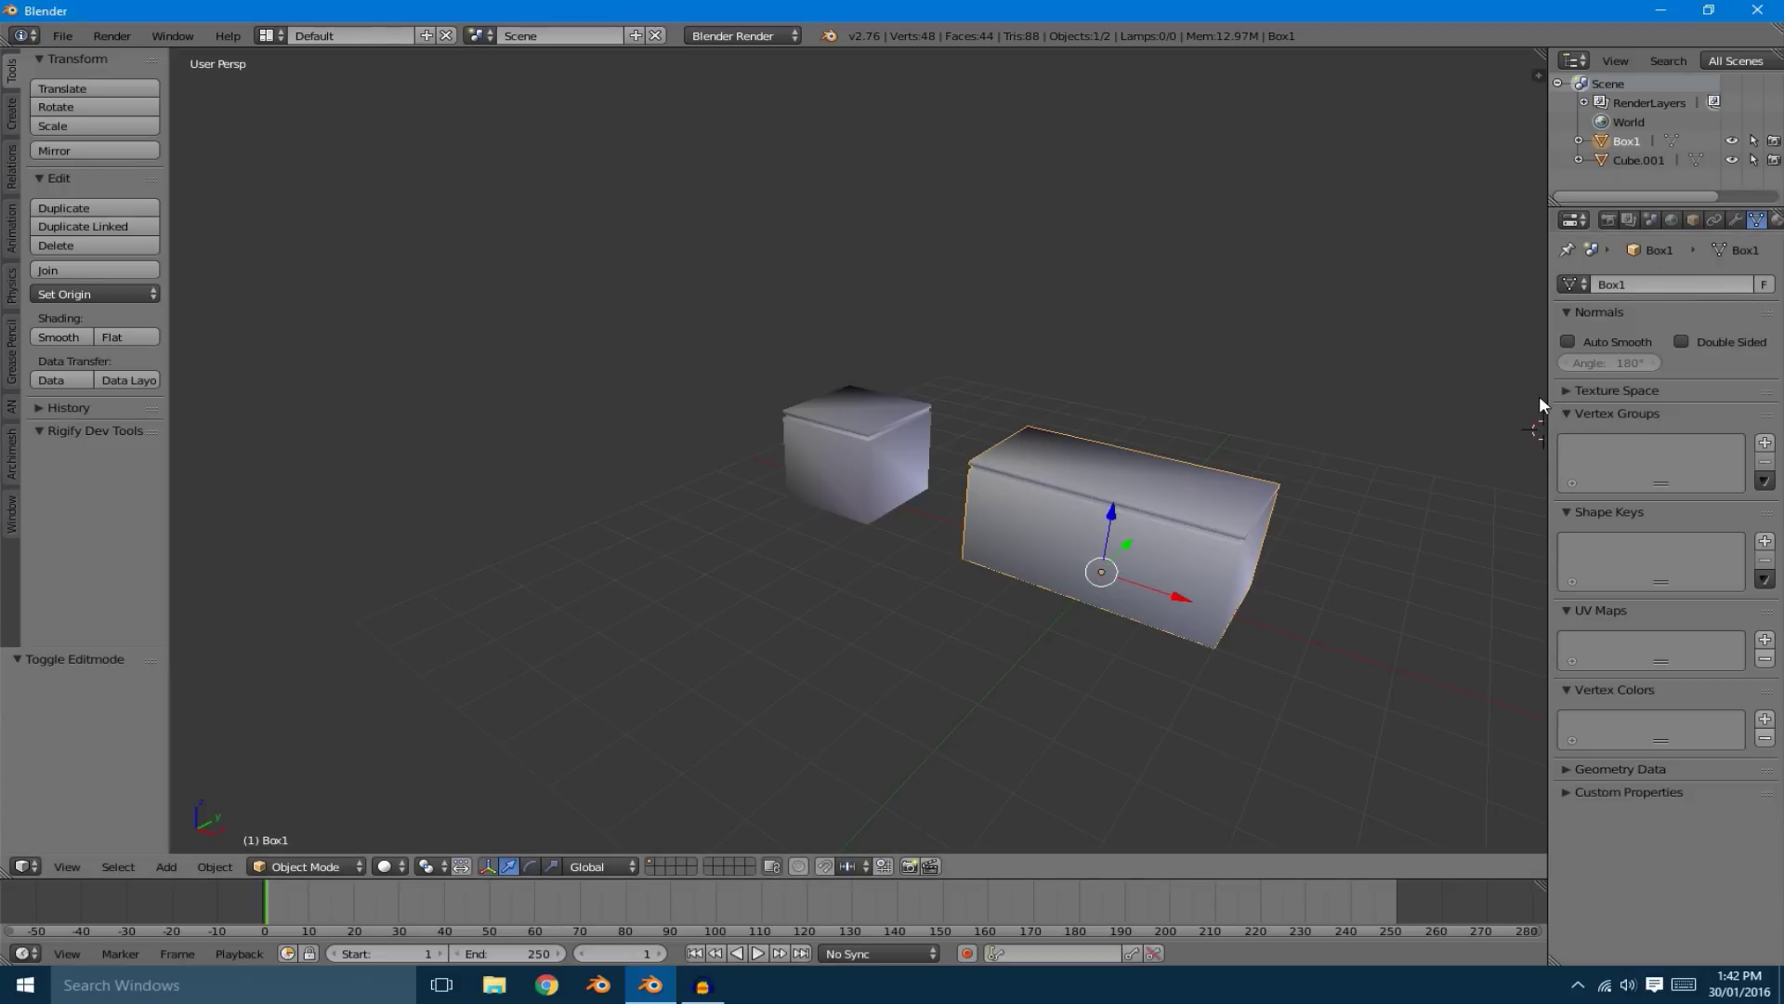
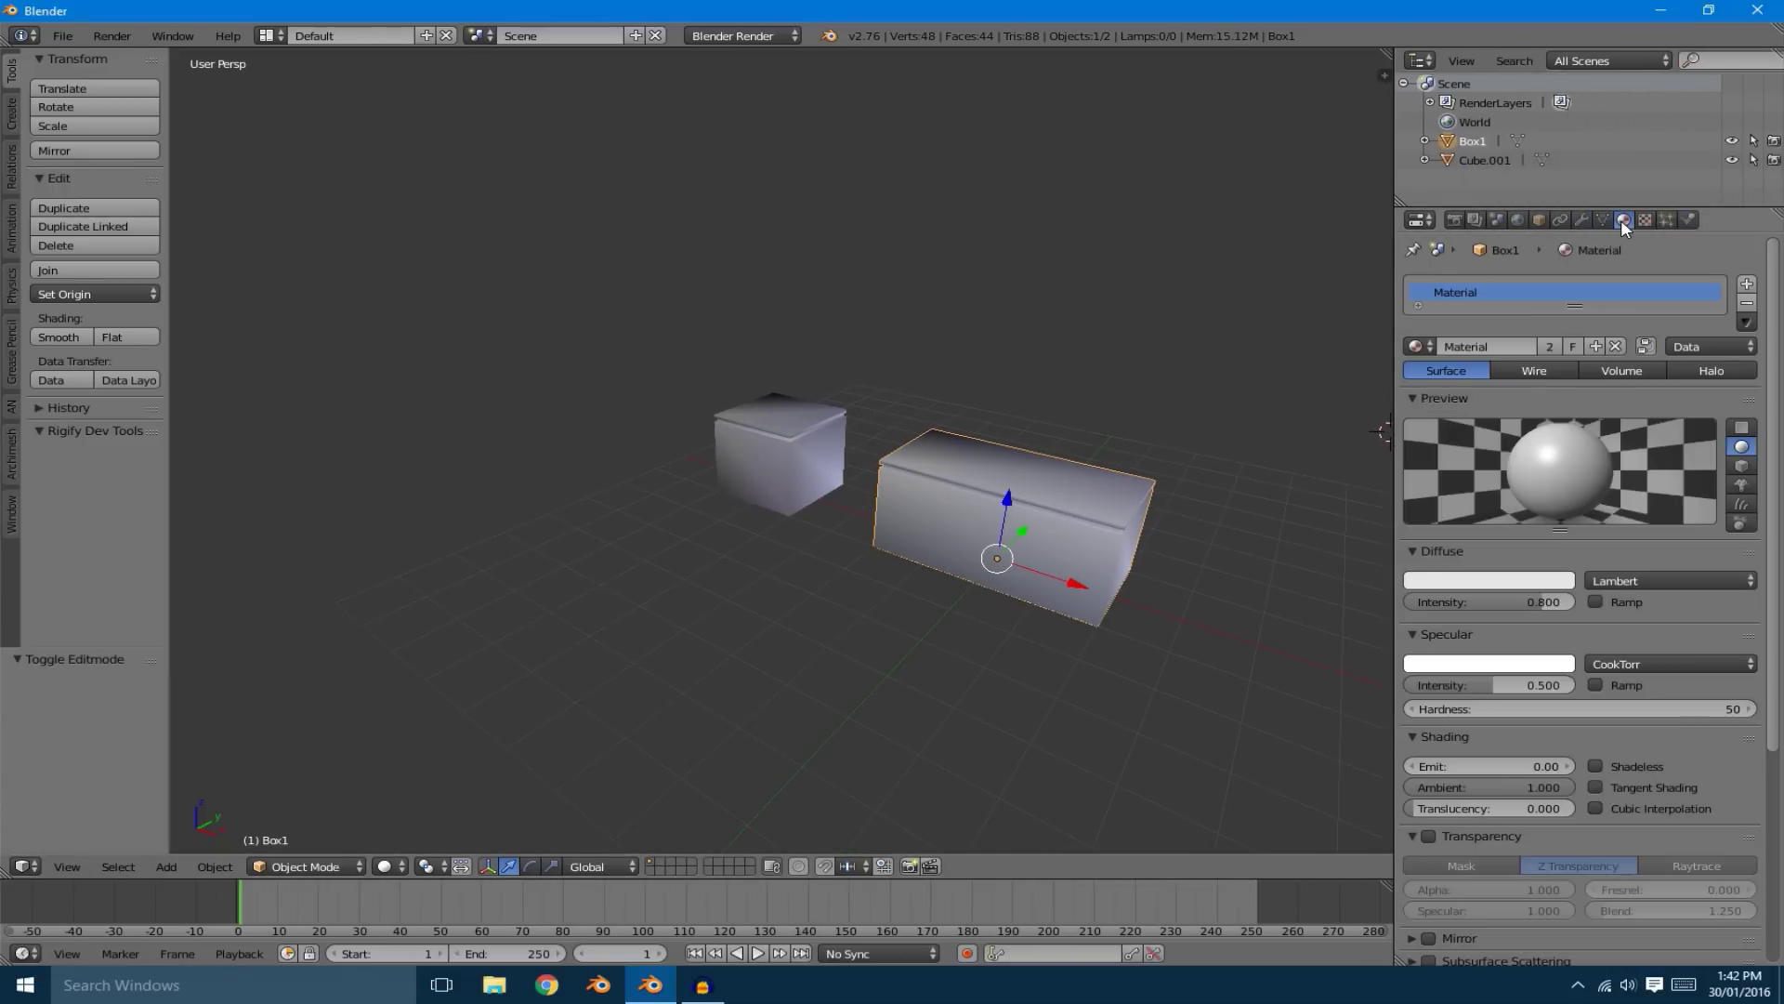
Rename the long box's material to Box1 and set its specular intensity to 0
click(1533, 344)
key(ctrl+c)
key(Return)
drag(1519, 685, 1350, 645)
scroll(884, 477, down, 3)
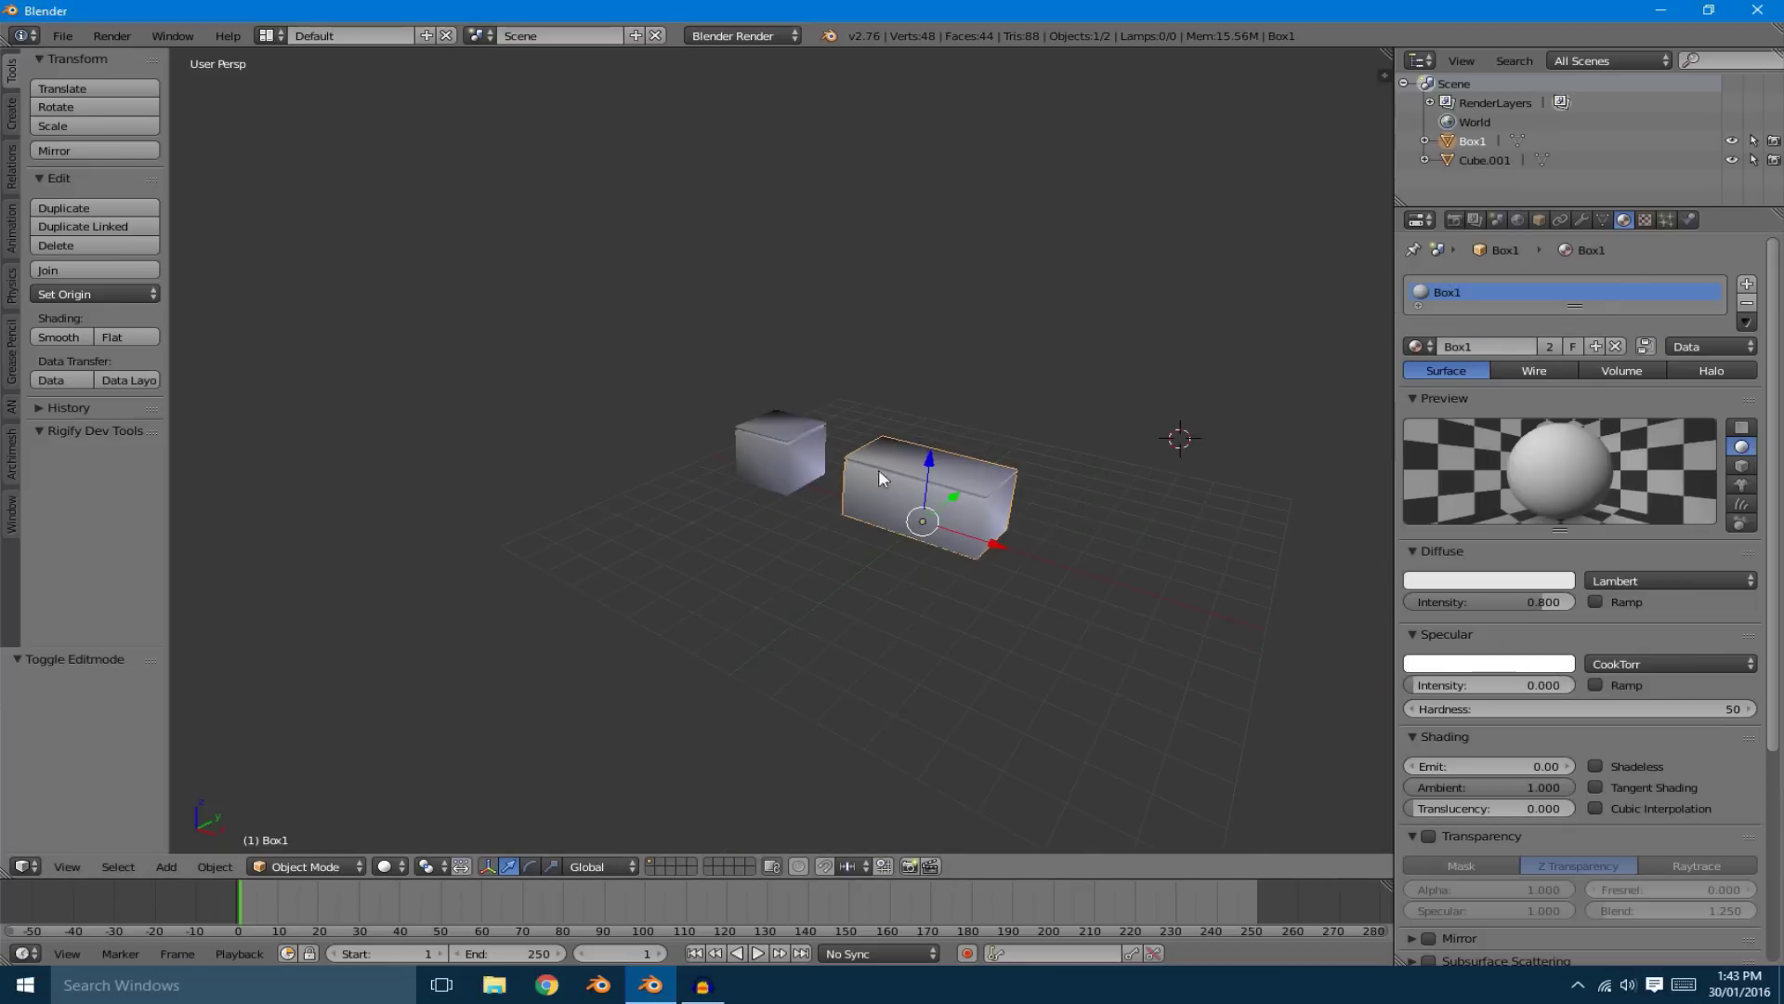
Check the available materials and the long box's object and mesh data names
middle_drag(884, 478, 1023, 486)
scroll(1023, 486, up, 4)
click(1419, 340)
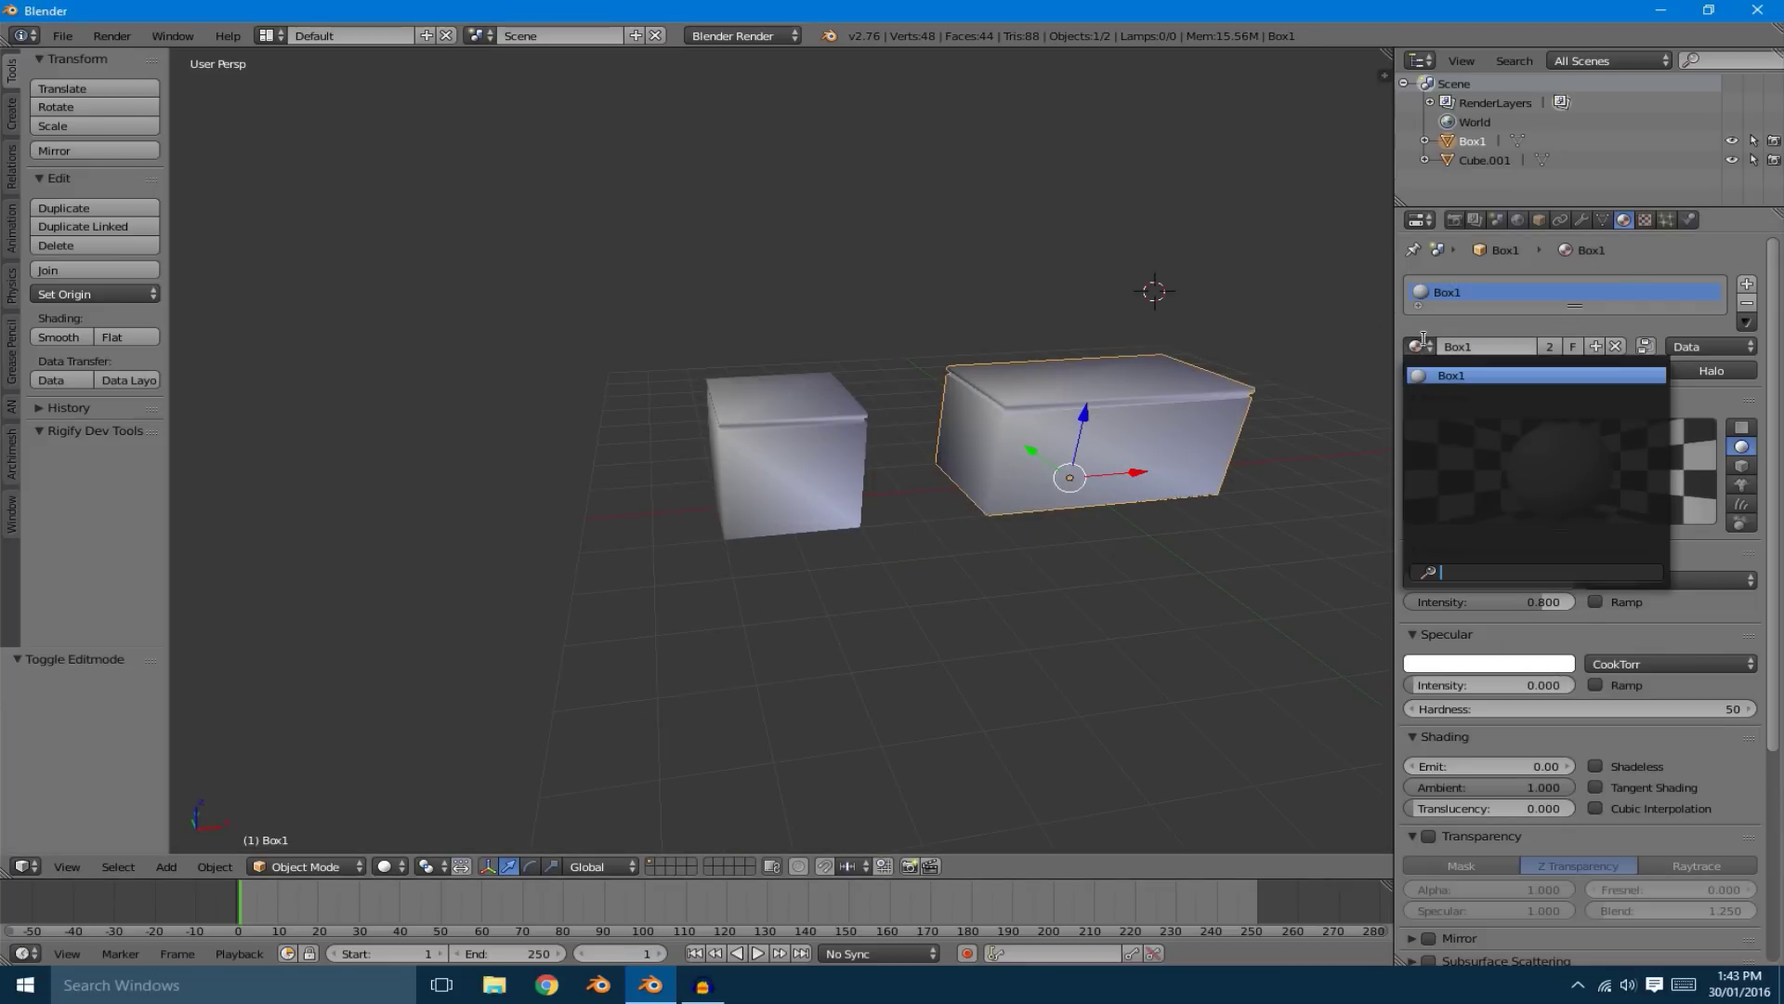
click(1538, 220)
click(1605, 221)
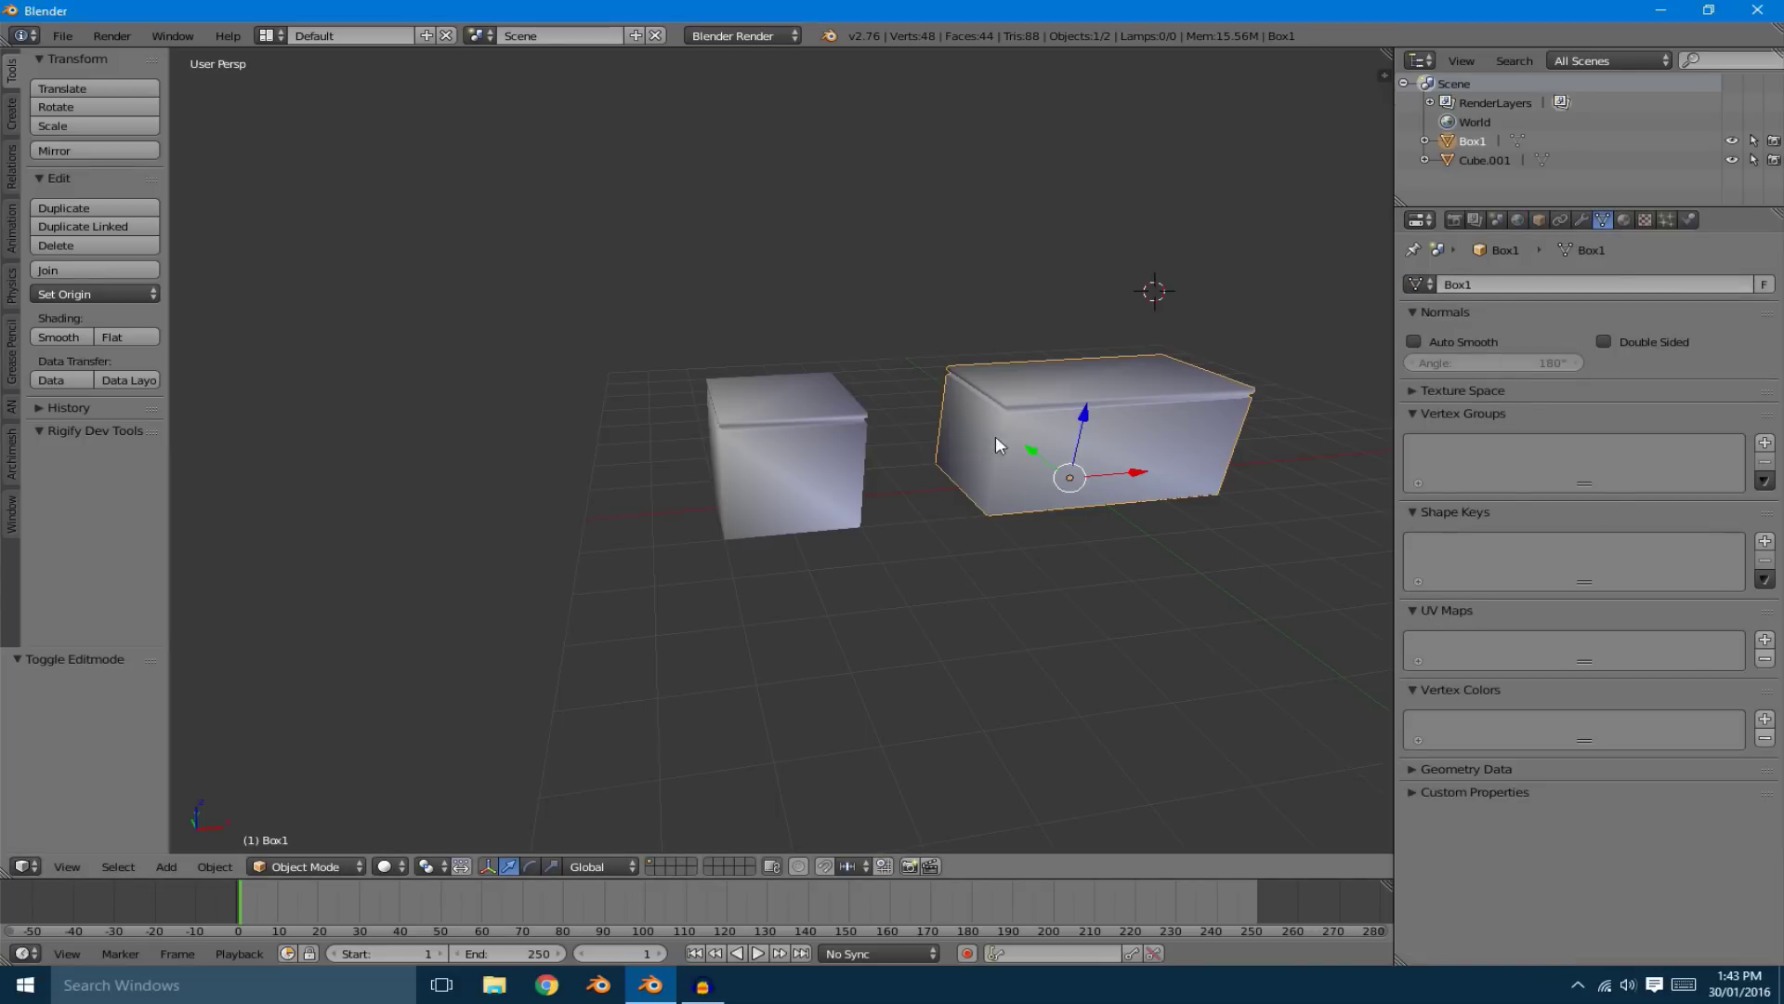
scroll(1080, 385, up, 2)
scroll(994, 448, down, 3)
scroll(836, 458, up, 1)
Rename the small box's mesh data to Box2
right_click(829, 449)
click(1570, 279)
key(ctrl+v)
text(Box2)
key(Return)
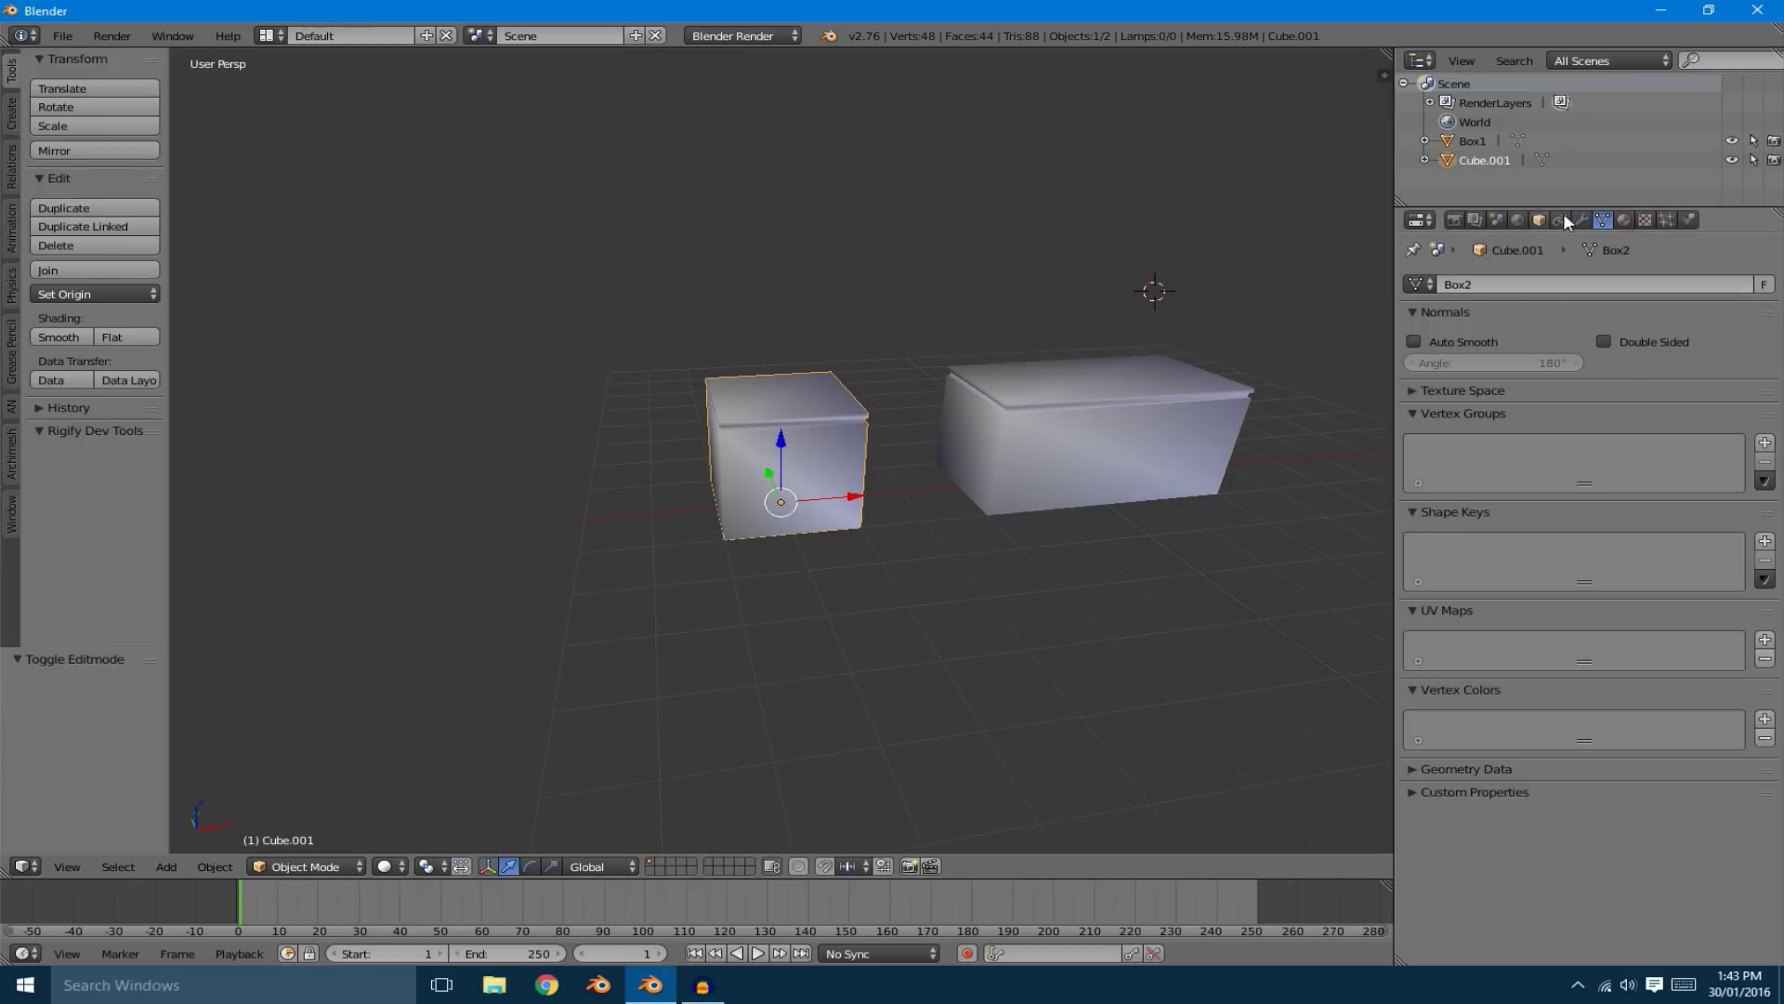
Rename the small box object to Box1 and bring up its material settings
click(1539, 221)
click(1513, 283)
text(Box1)
key(Return)
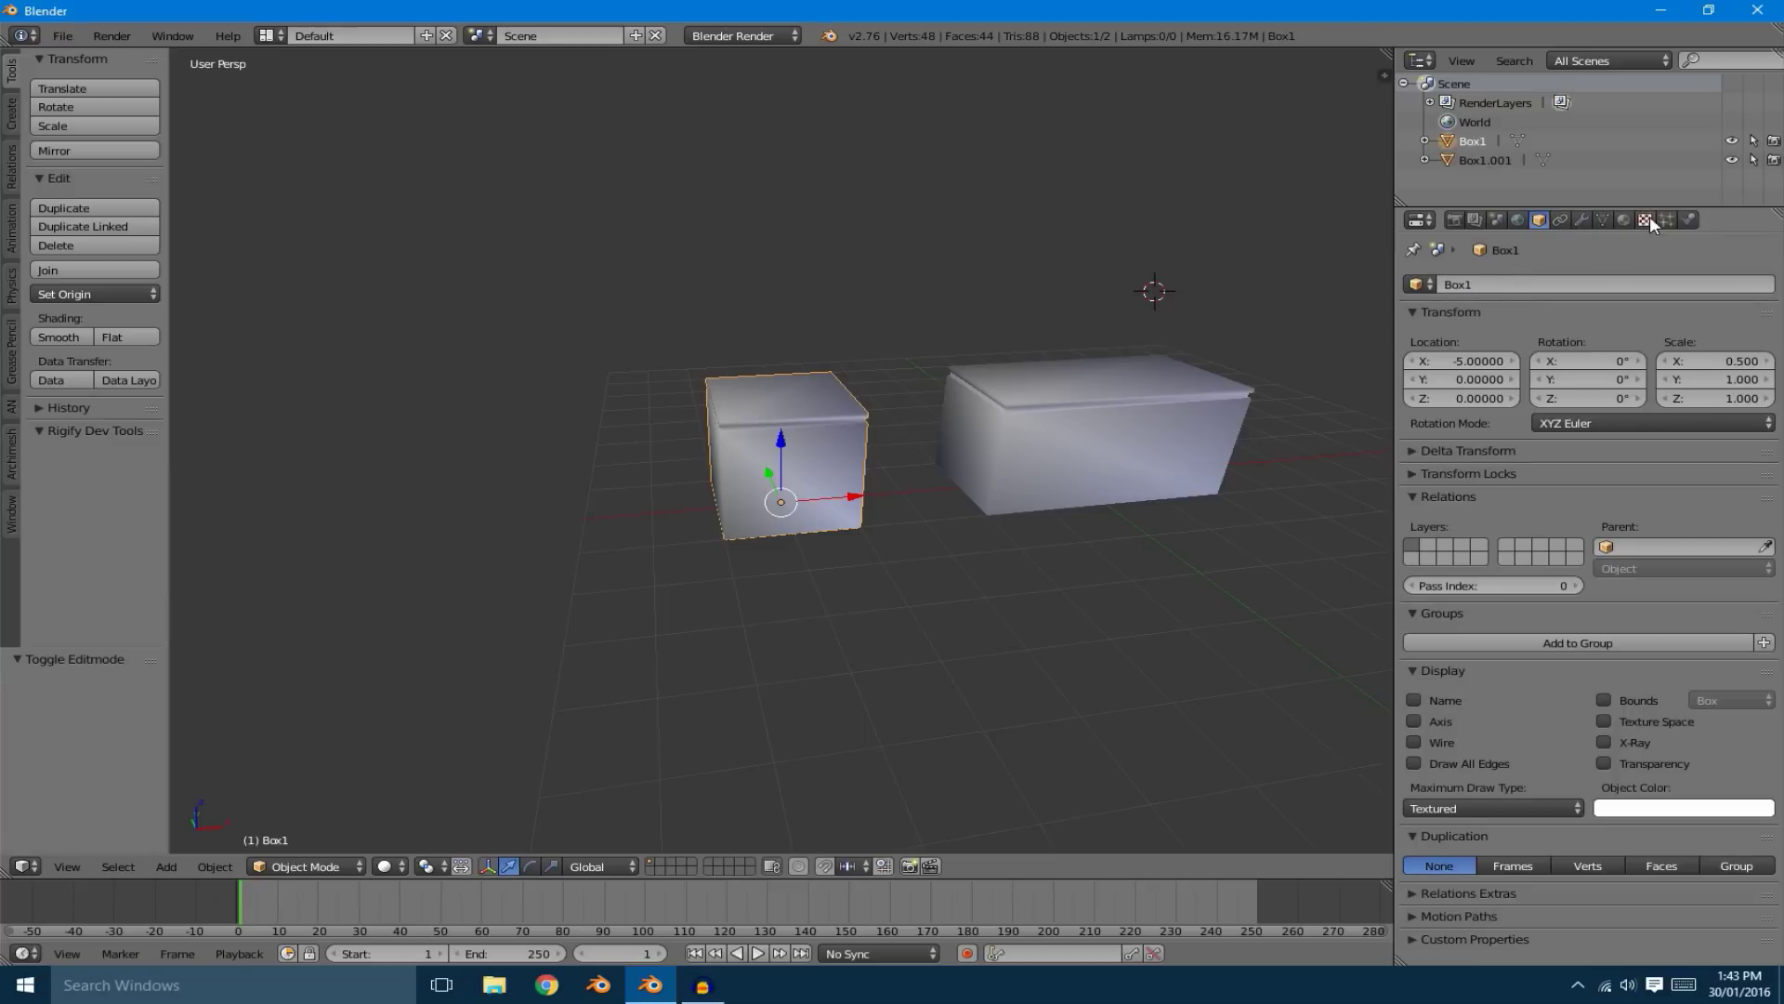
click(1624, 224)
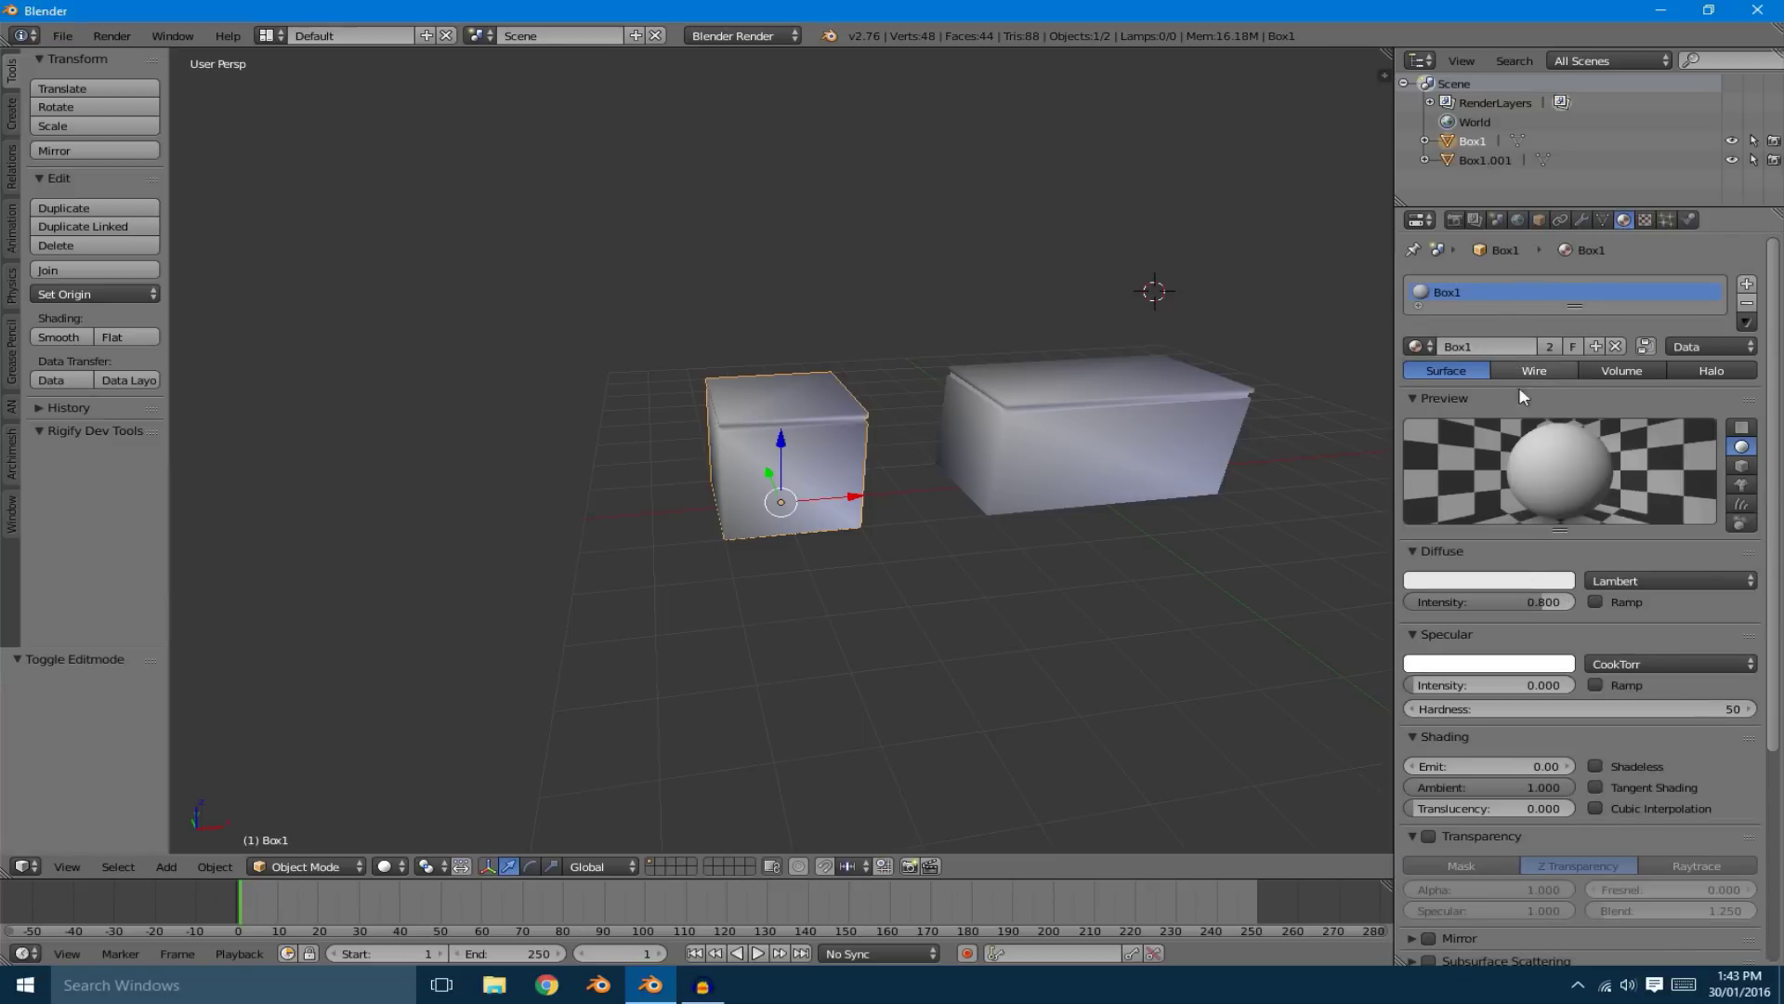
Add a cube at the scene origin and move it about -3.97 along Y in top view
middle_drag(811, 421, 761, 430)
key(KP_7)
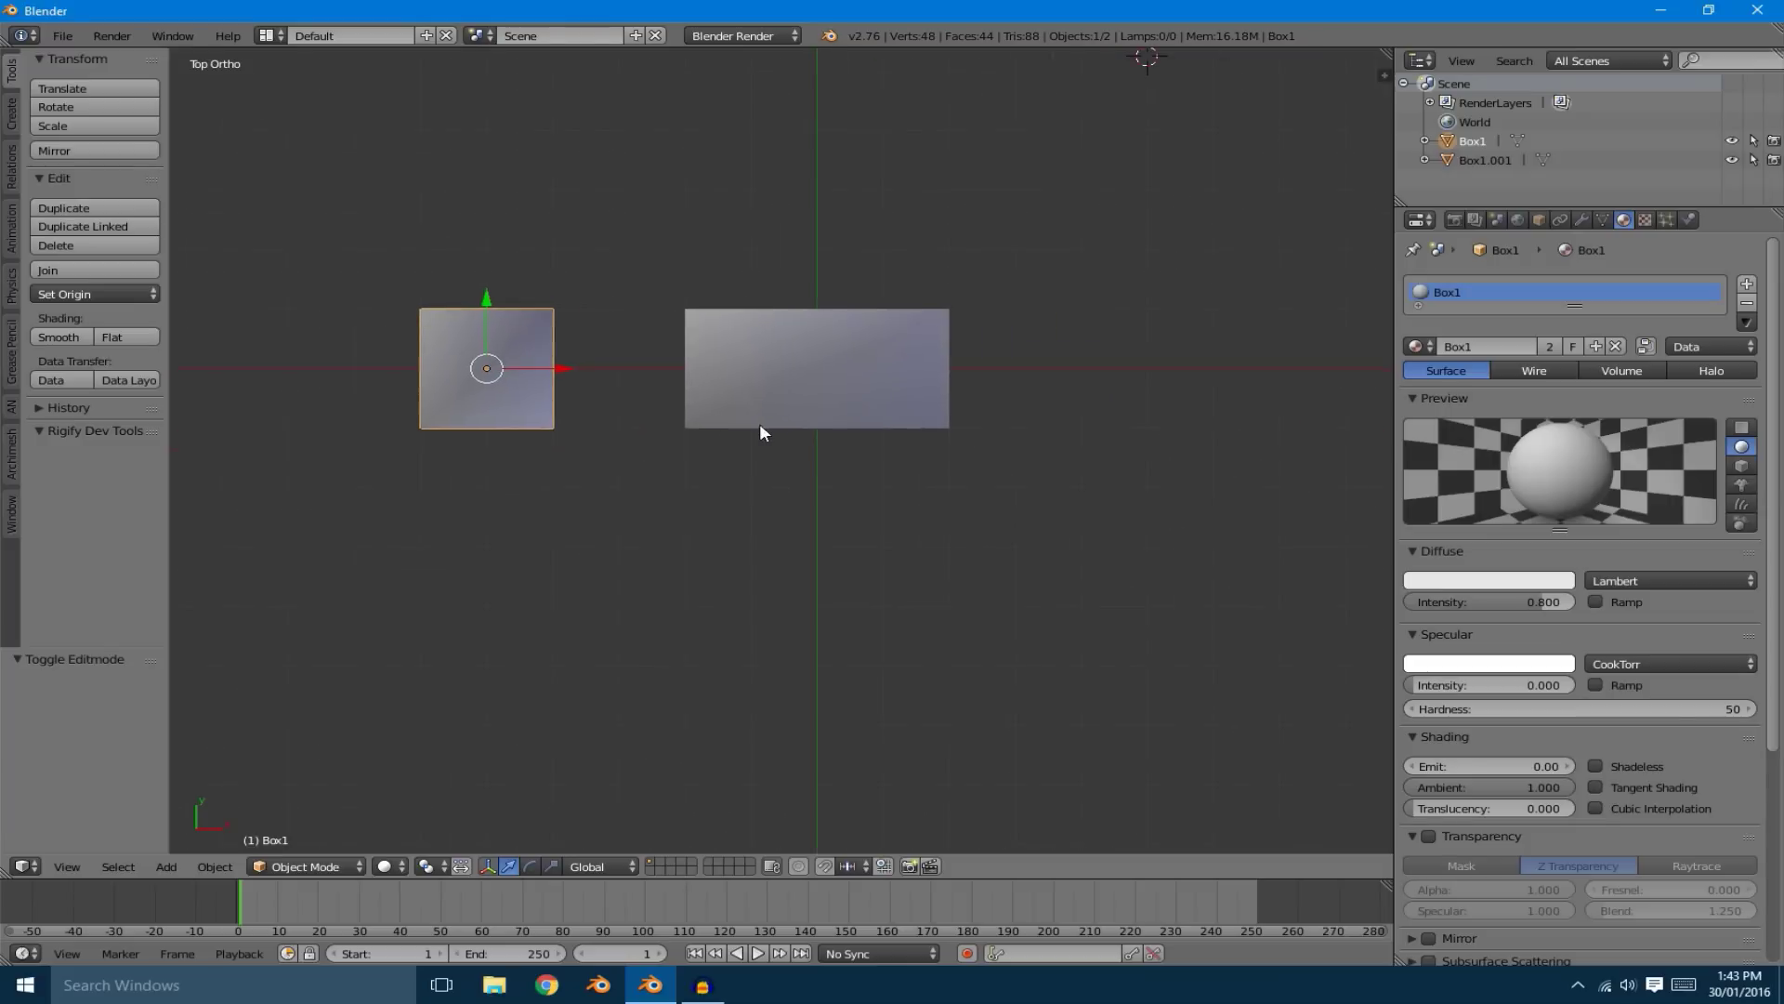
key(shift+a)
mouse_move(823, 420)
click(897, 447)
key(alt+g)
key(g)
key(y)
click(826, 526)
Scale the new cube by 0.2 along Z in front view and shade it smooth
key(KP_1)
scroll(1102, 733, up, 4)
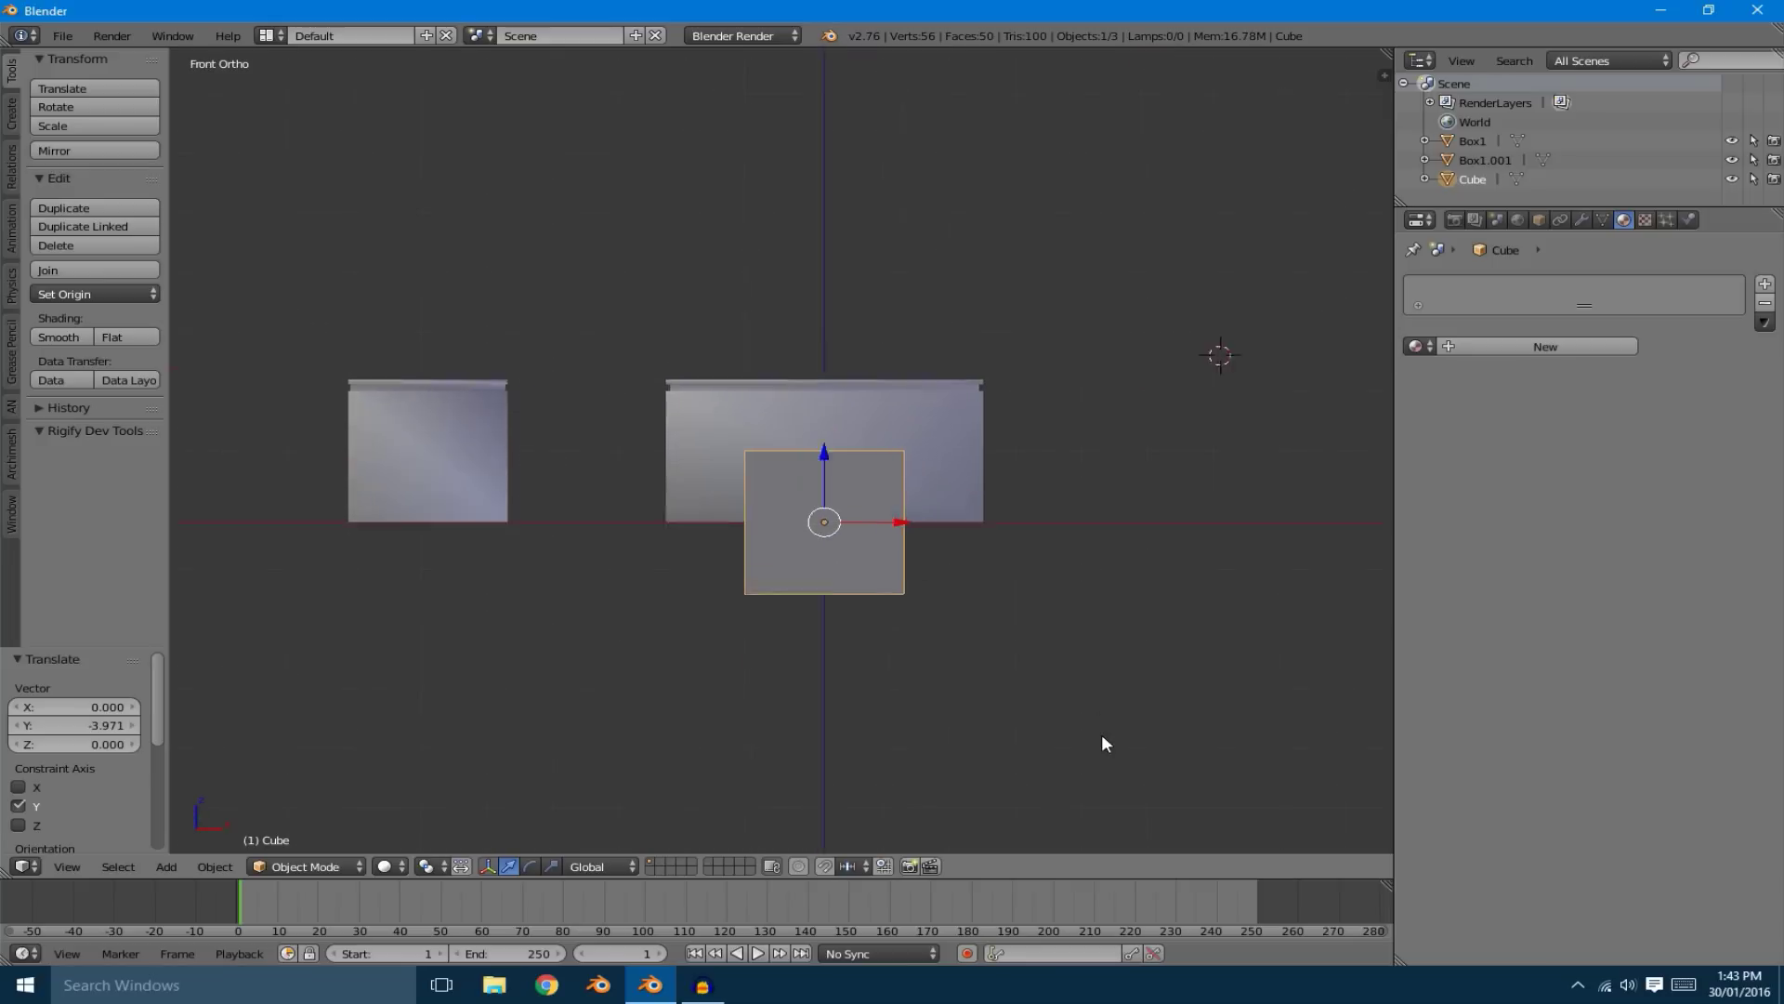
key(s)
key(z)
click(847, 632)
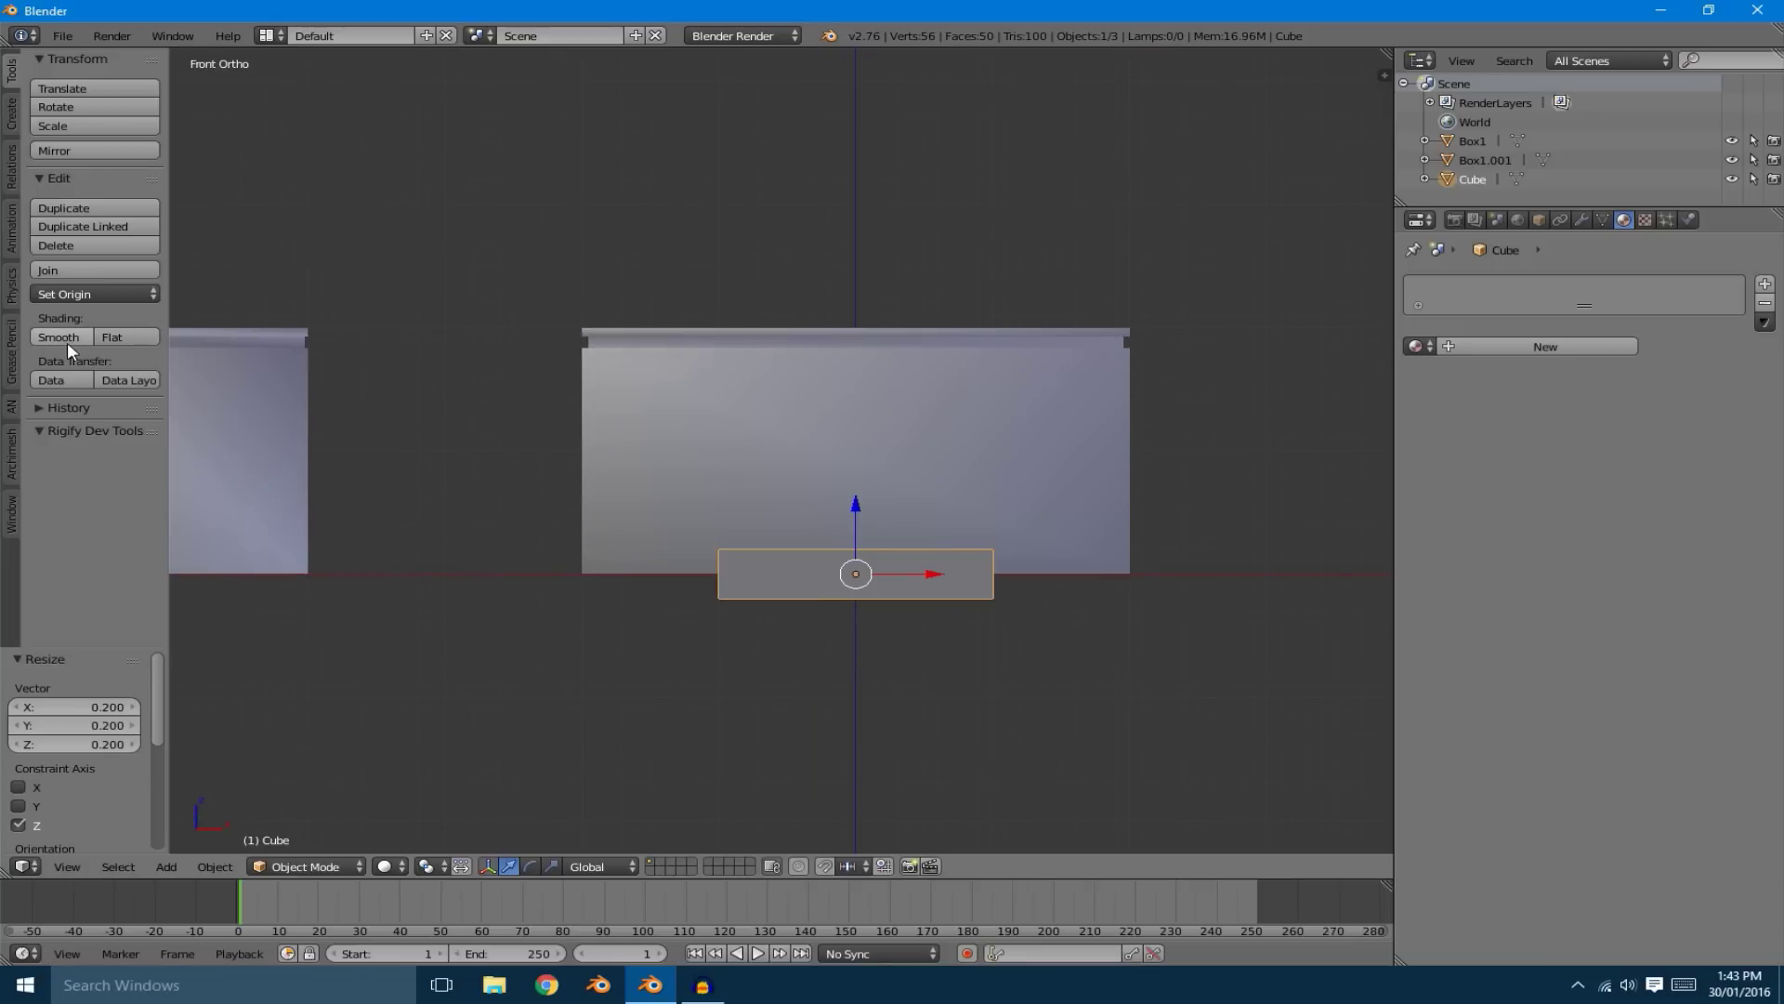
click(59, 337)
Raise the slab along Z to just below the box lid's height and flatten it further to form a tabletop
key(g)
key(z)
click(818, 455)
key(s)
key(z)
click(995, 532)
Duplicate the tabletop in place, scale the copy by about 0.184 in X and Y, and lower it beneath the top
key(shift+d)
right_click(1132, 561)
key(s)
key(shift+z)
click(887, 428)
key(g)
key(z)
click(889, 517)
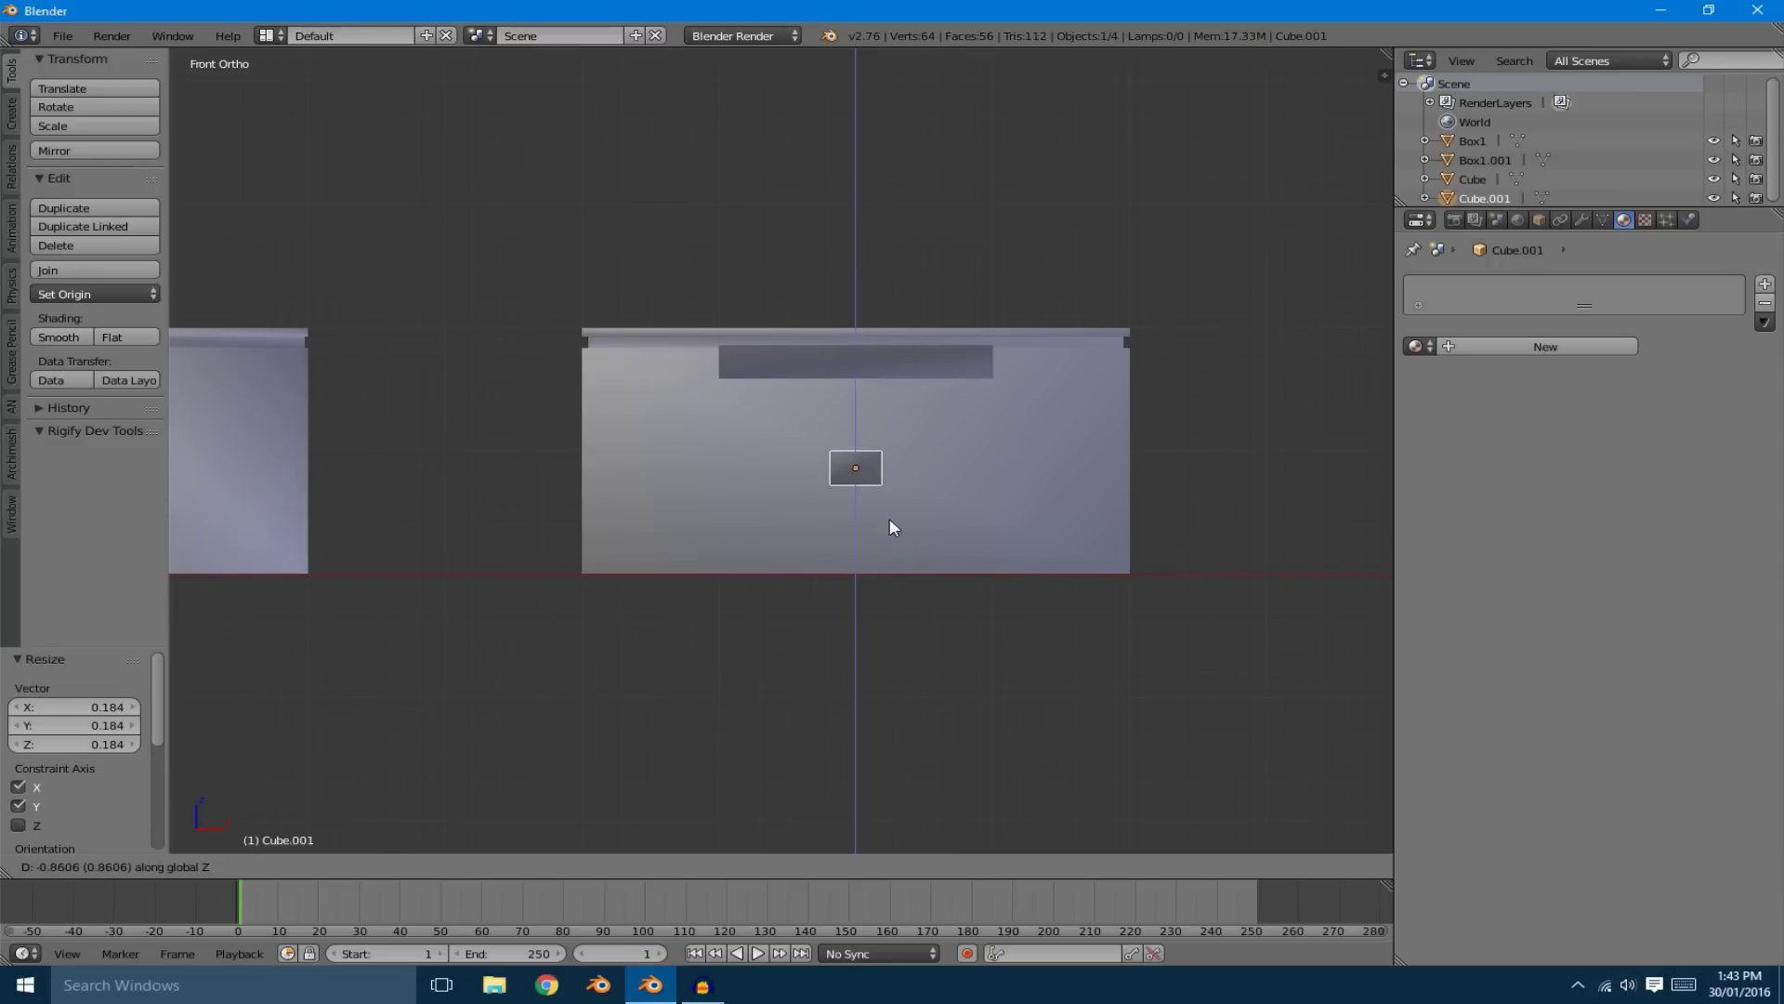
Stretch the small block by about 7.33 along Z into a table leg and lower it by about 0.085
key(s)
key(z)
click(1058, 64)
key(g)
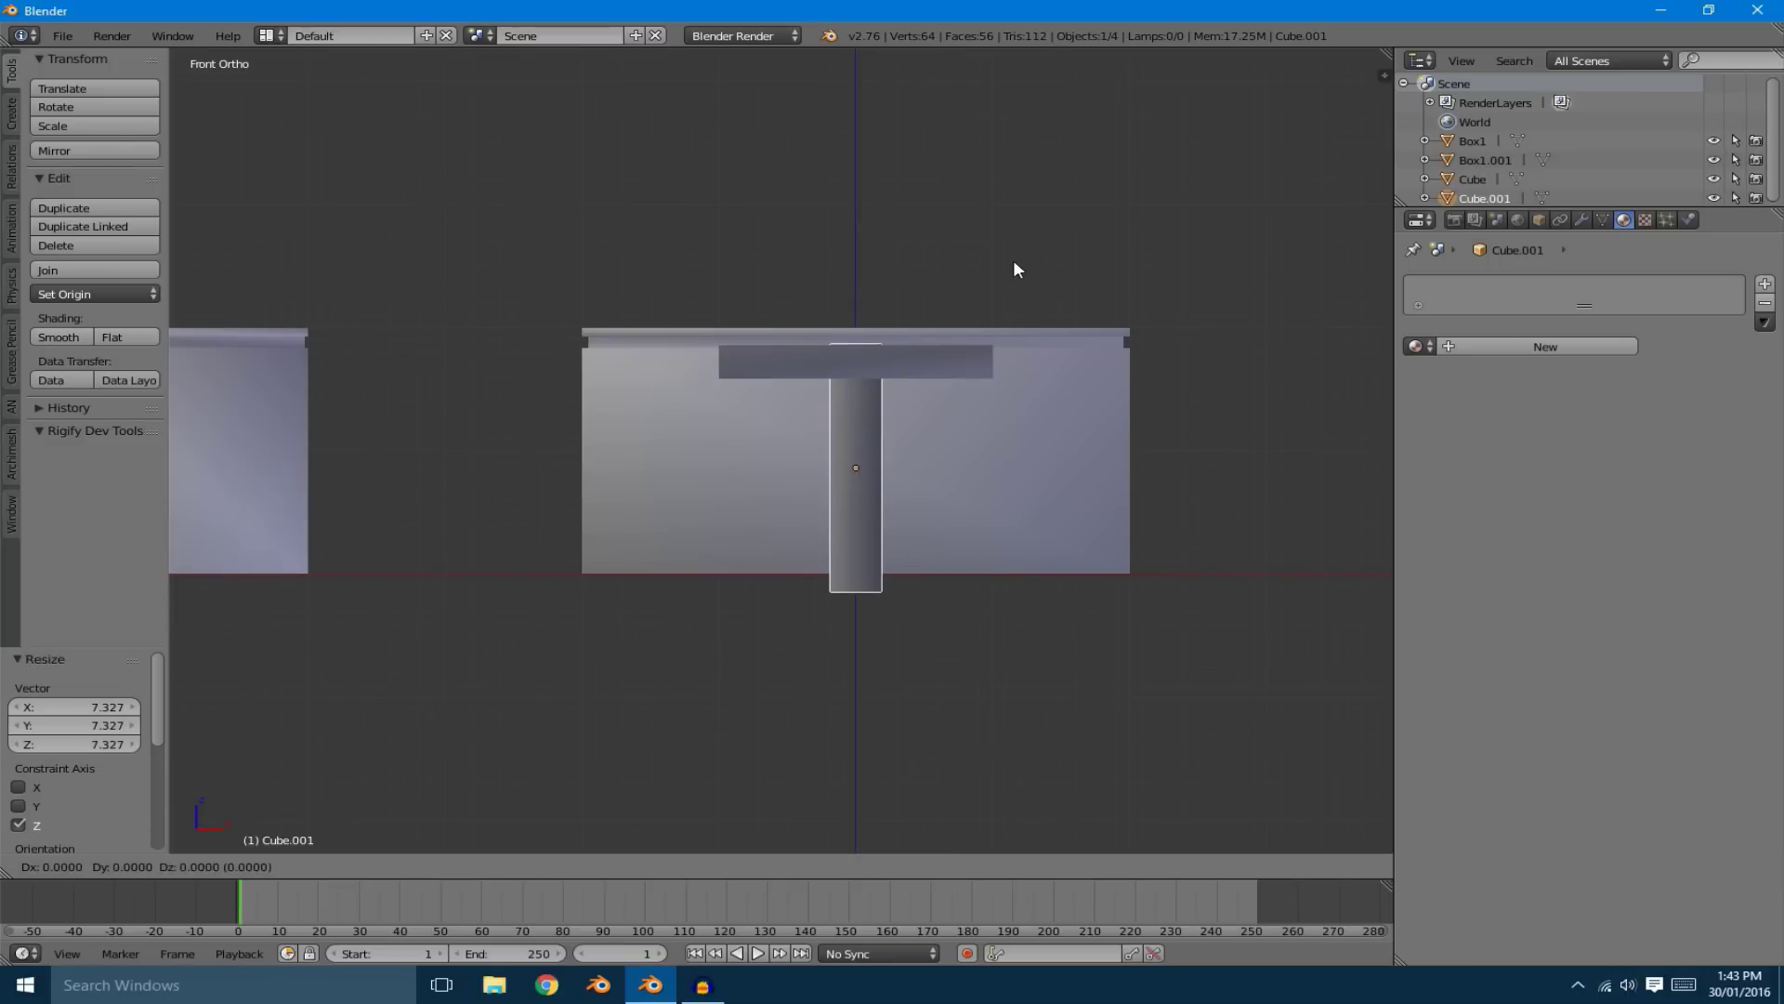
key(z)
click(839, 282)
Select the tabletop together with the leg and raise both about 0.248 along Z so the leg stands on the grid
middle_drag(839, 282, 855, 331)
key(KP_5)
key(KP_Decimal)
scroll(1009, 477, down, 6)
shift+right_click(855, 335)
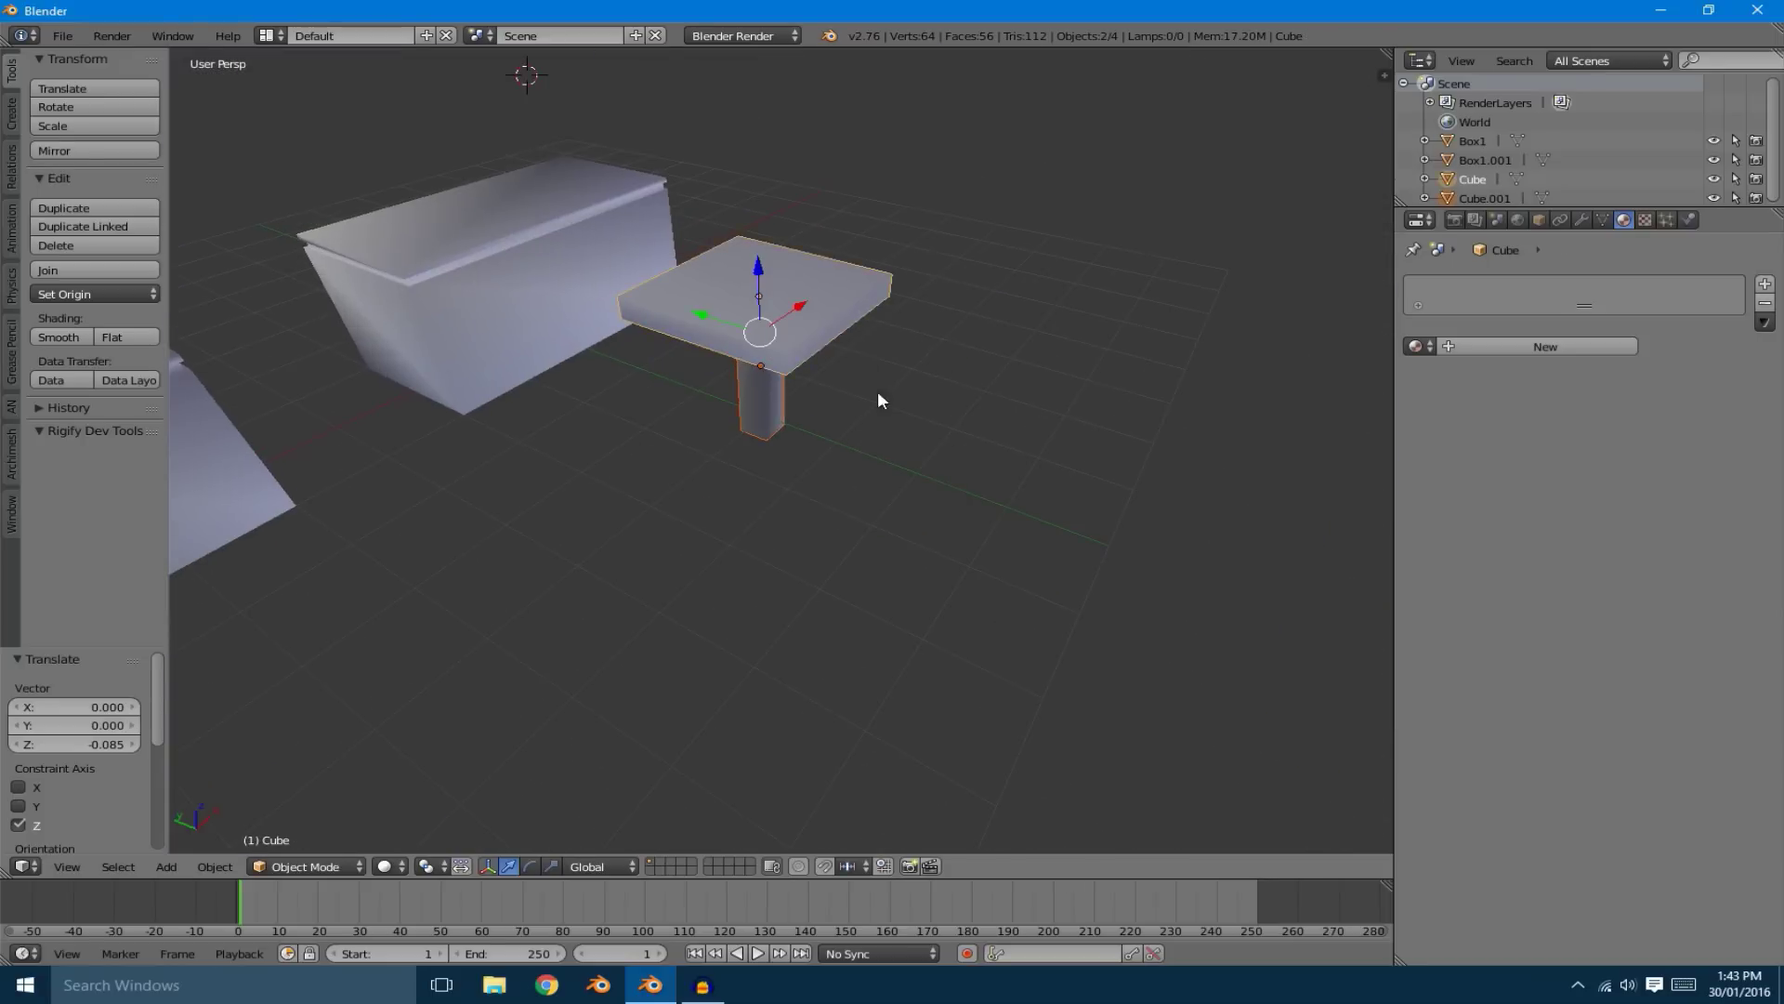
middle_drag(877, 390, 877, 292)
key(g)
key(z)
click(885, 275)
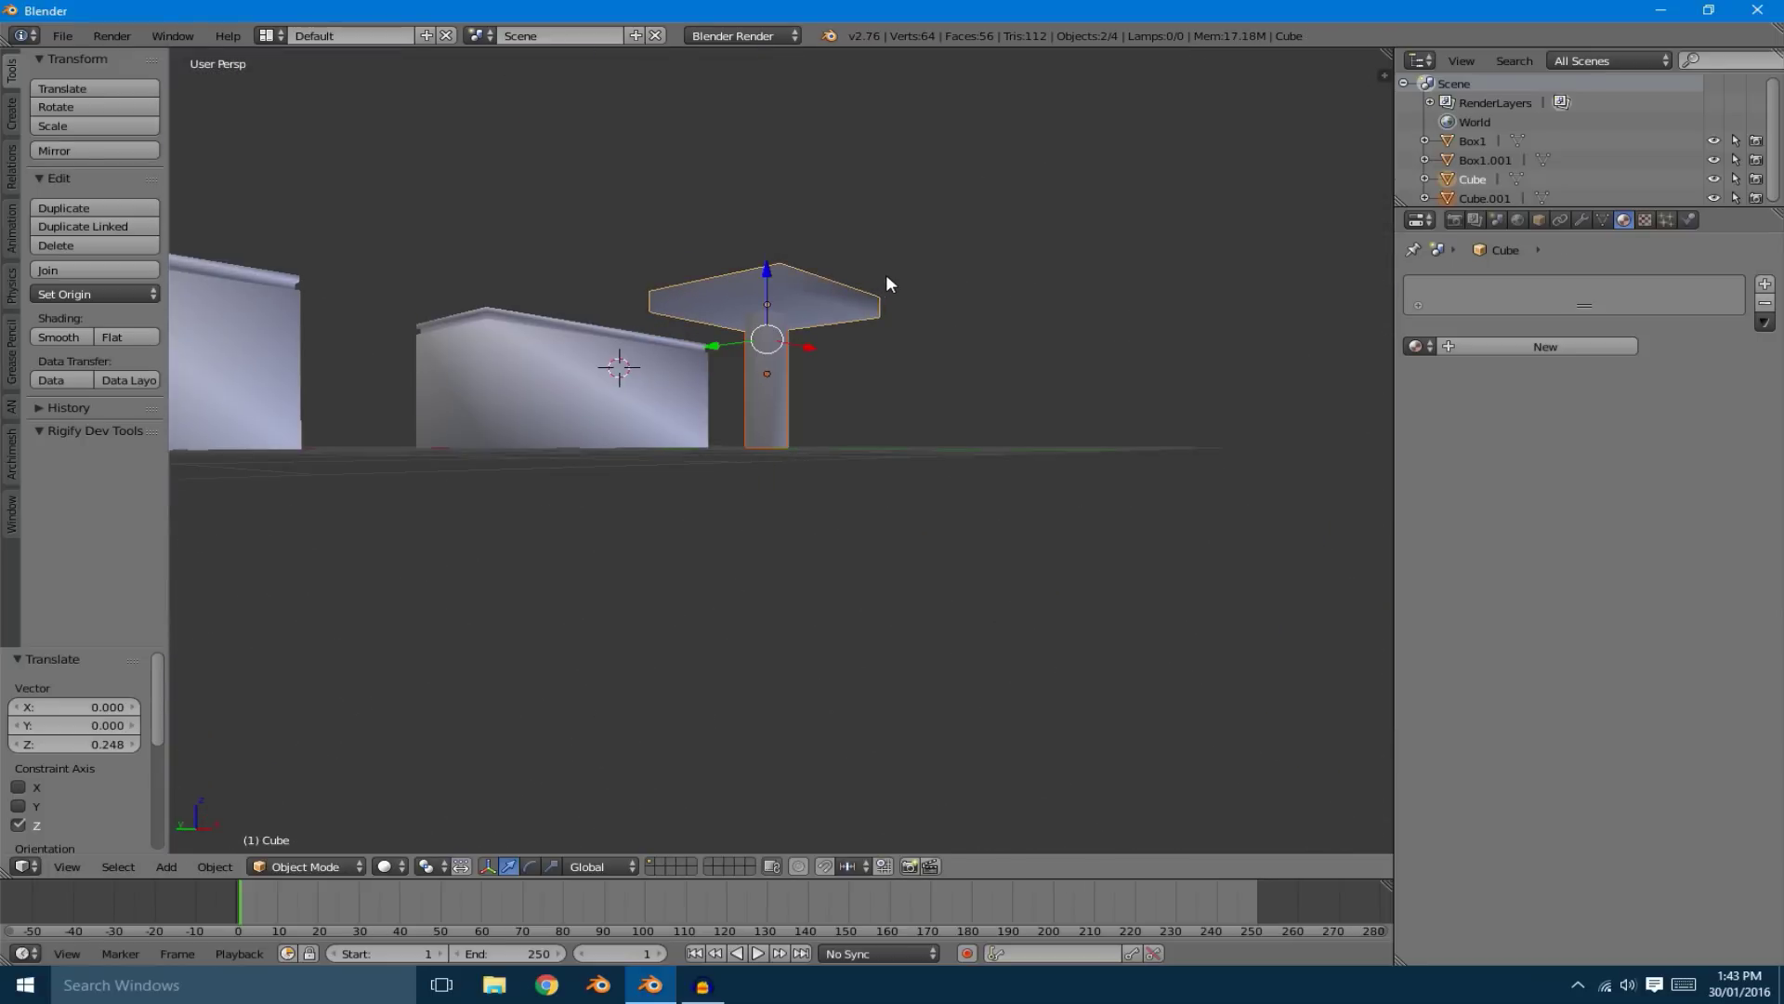
Join the tabletop and leg into one object, leaving the joined table selected
key(ctrl+j)
key(a)
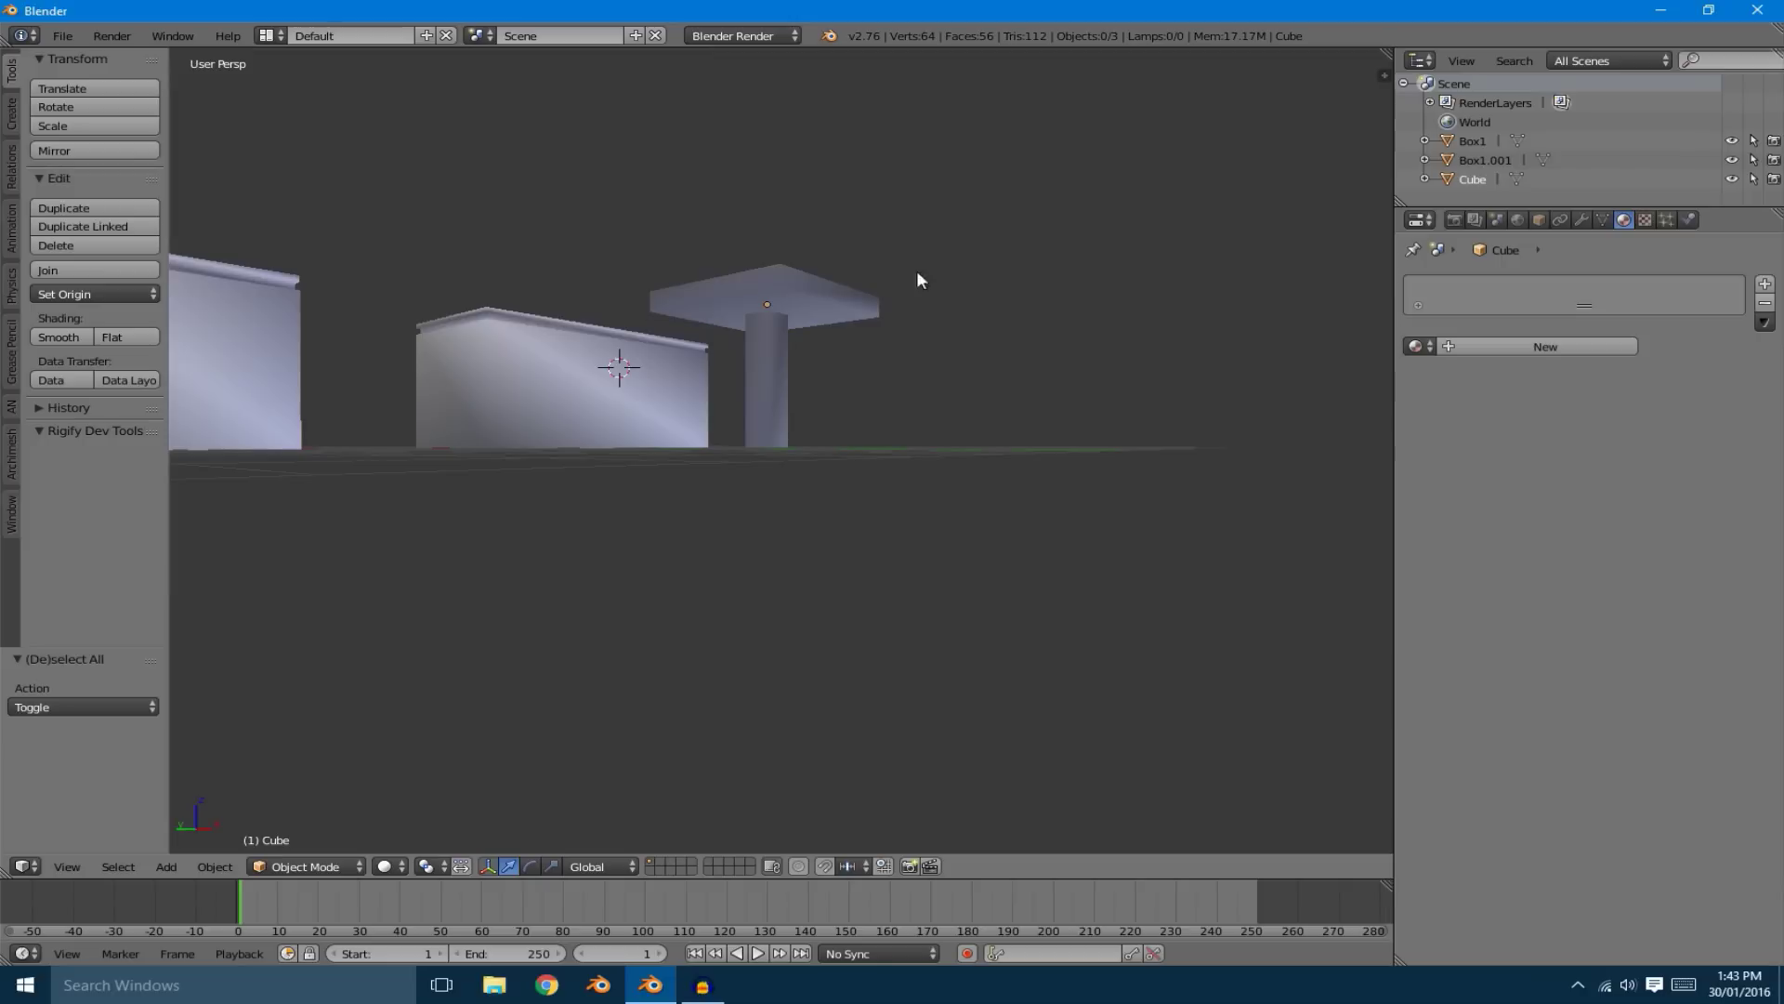
middle_drag(917, 270, 820, 448)
scroll(820, 448, down, 2)
right_click(792, 369)
scroll(890, 338, up, 8)
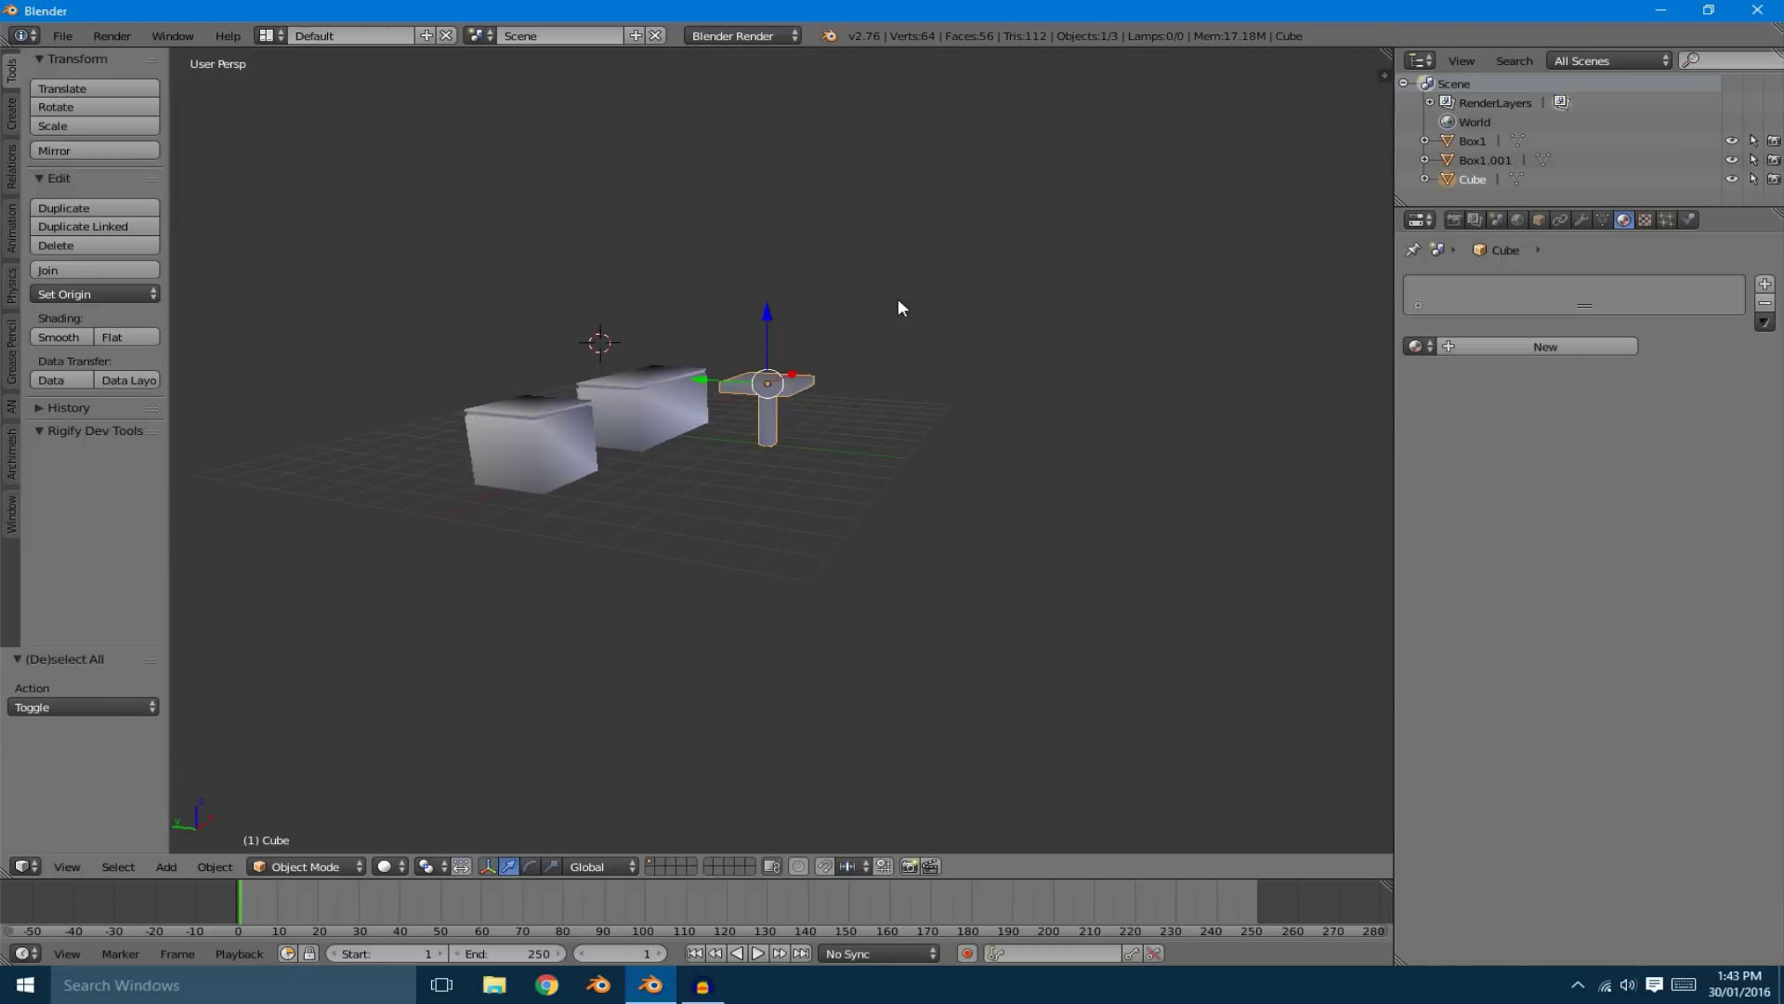
Hide the tool shelf and set the scene's units to Metric
key(t)
scroll(917, 287, down, 6)
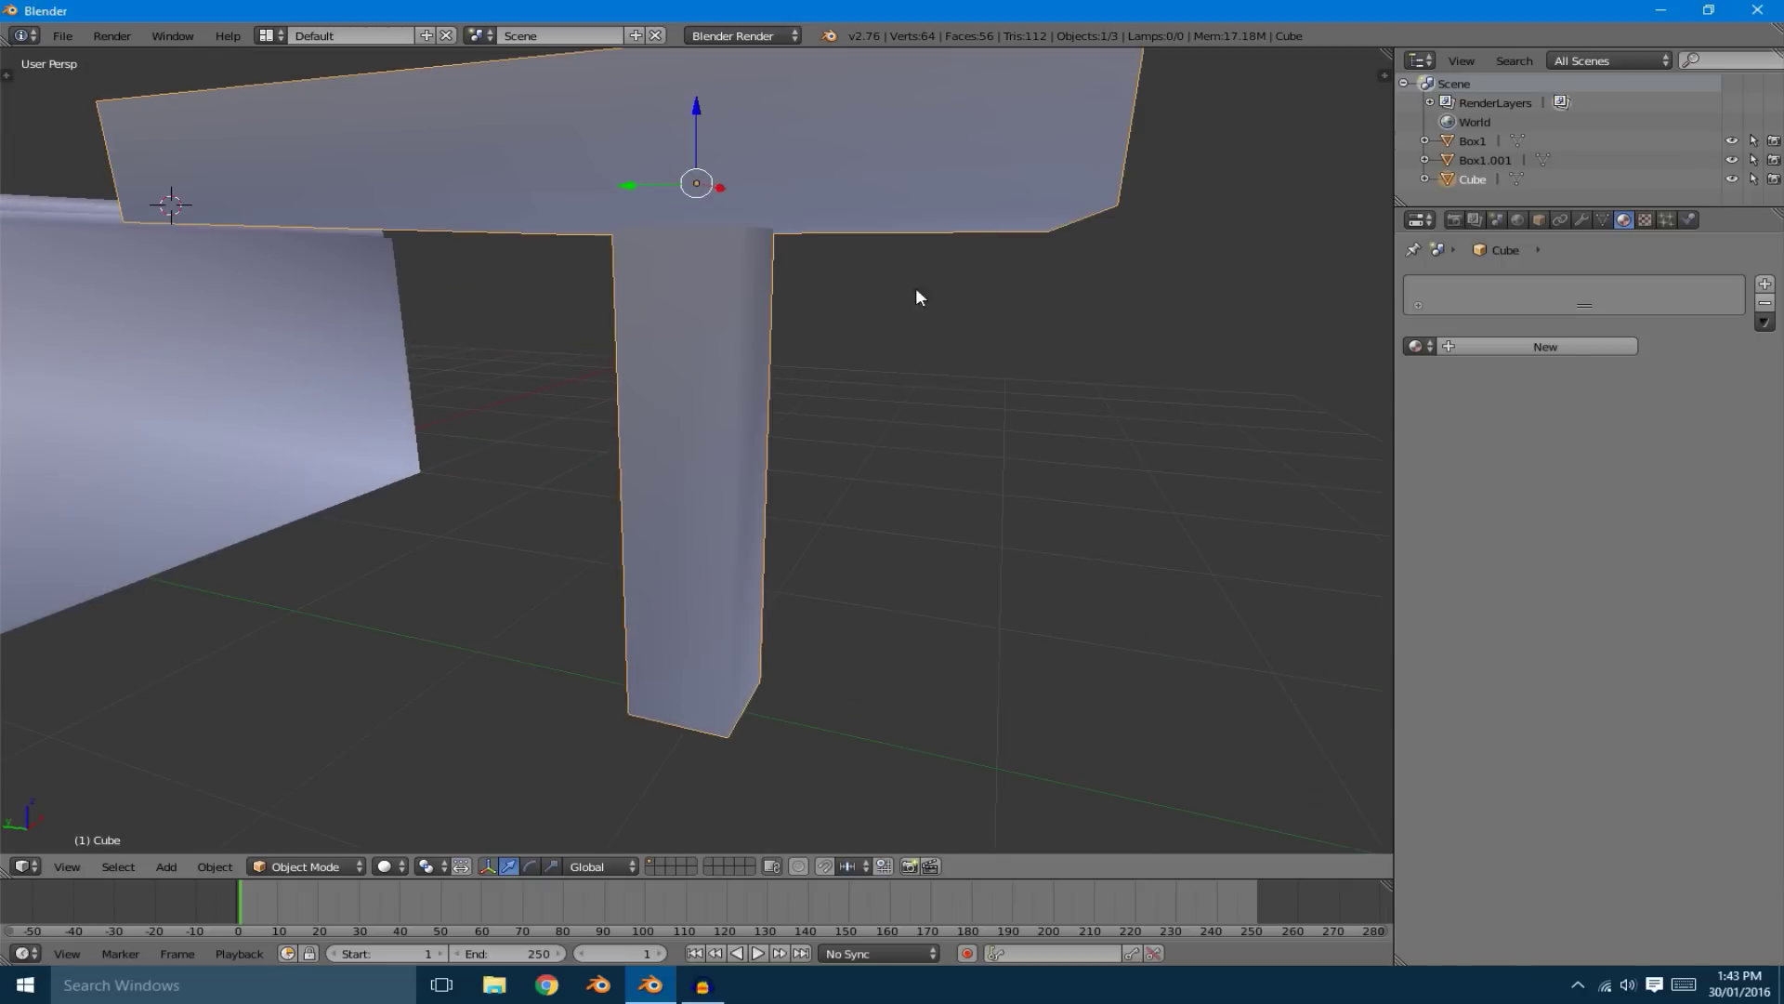
middle_drag(961, 307, 593, 351)
scroll(593, 351, down, 3)
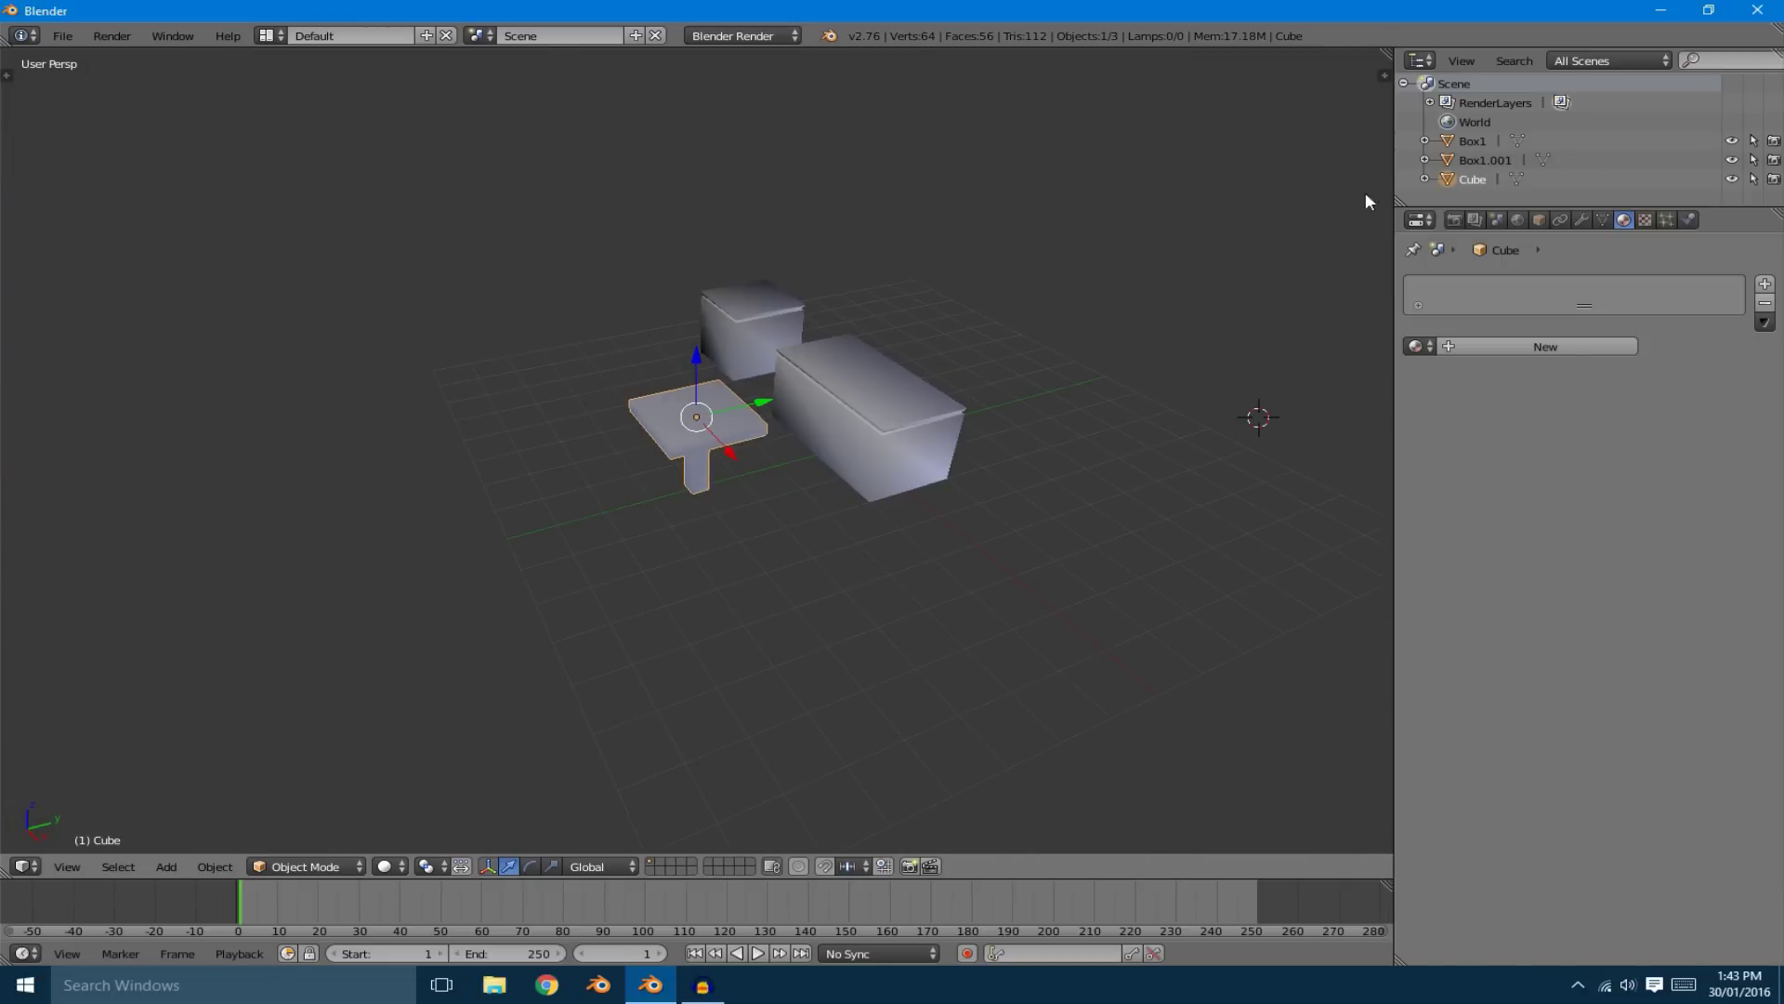
click(1521, 219)
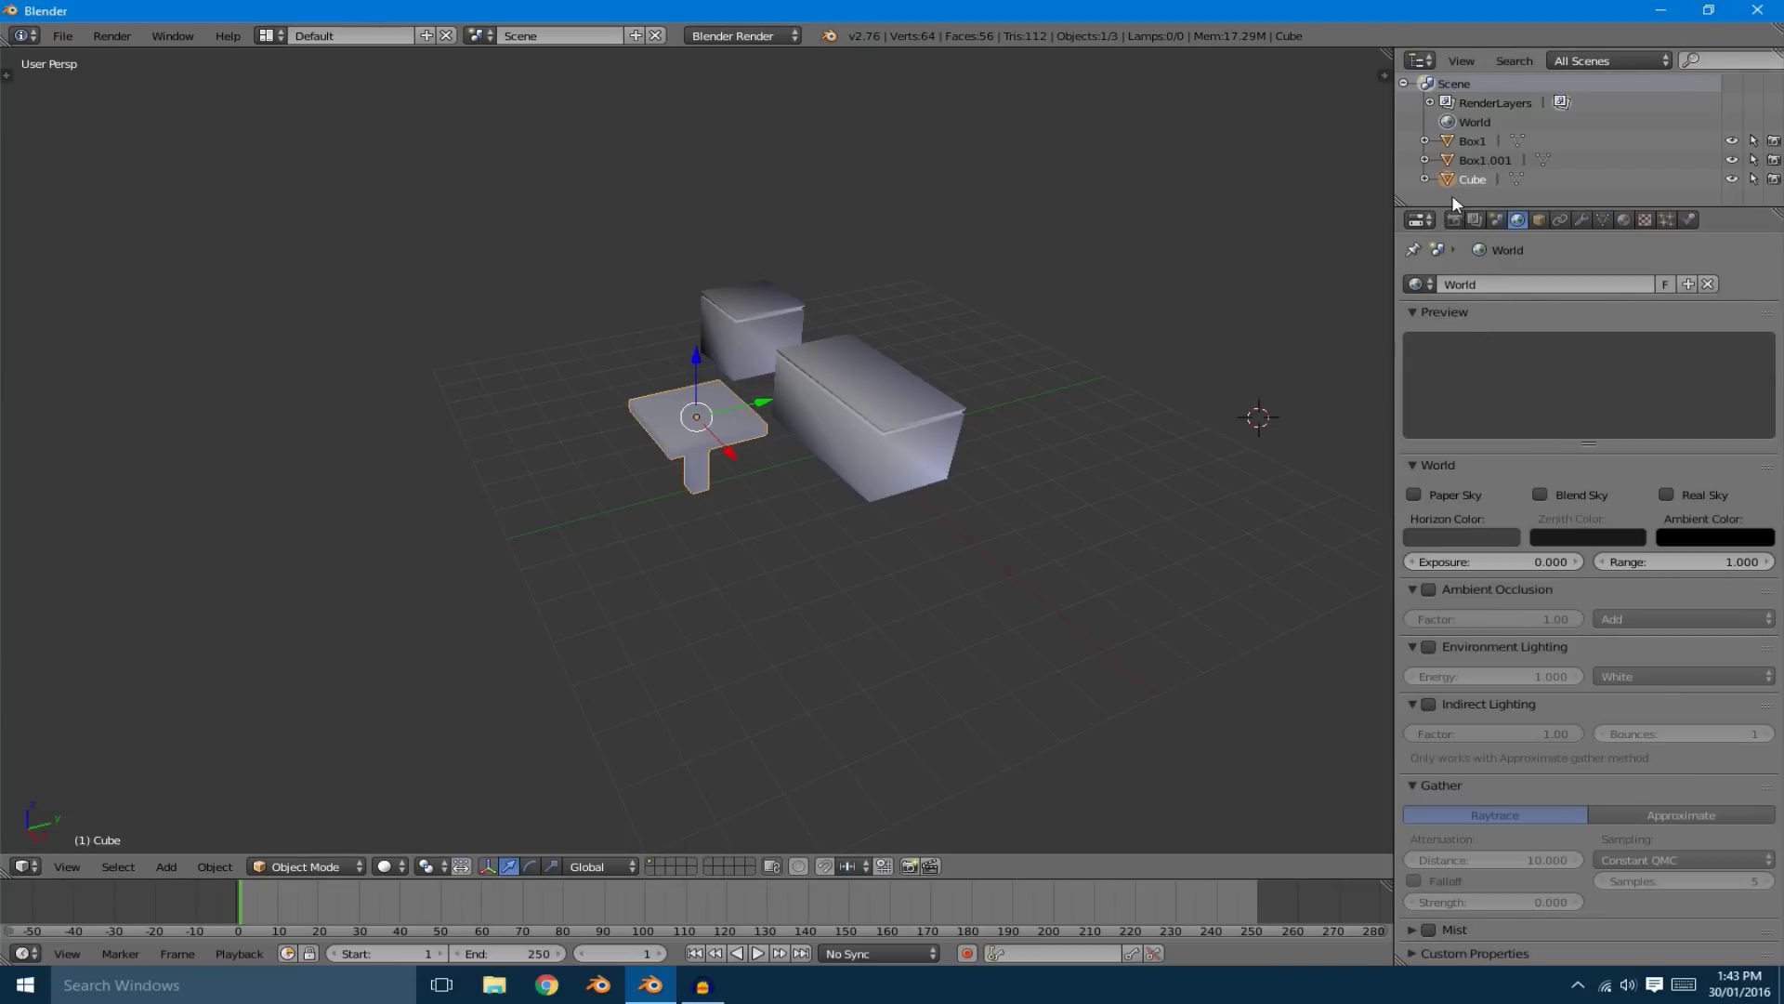
click(1494, 220)
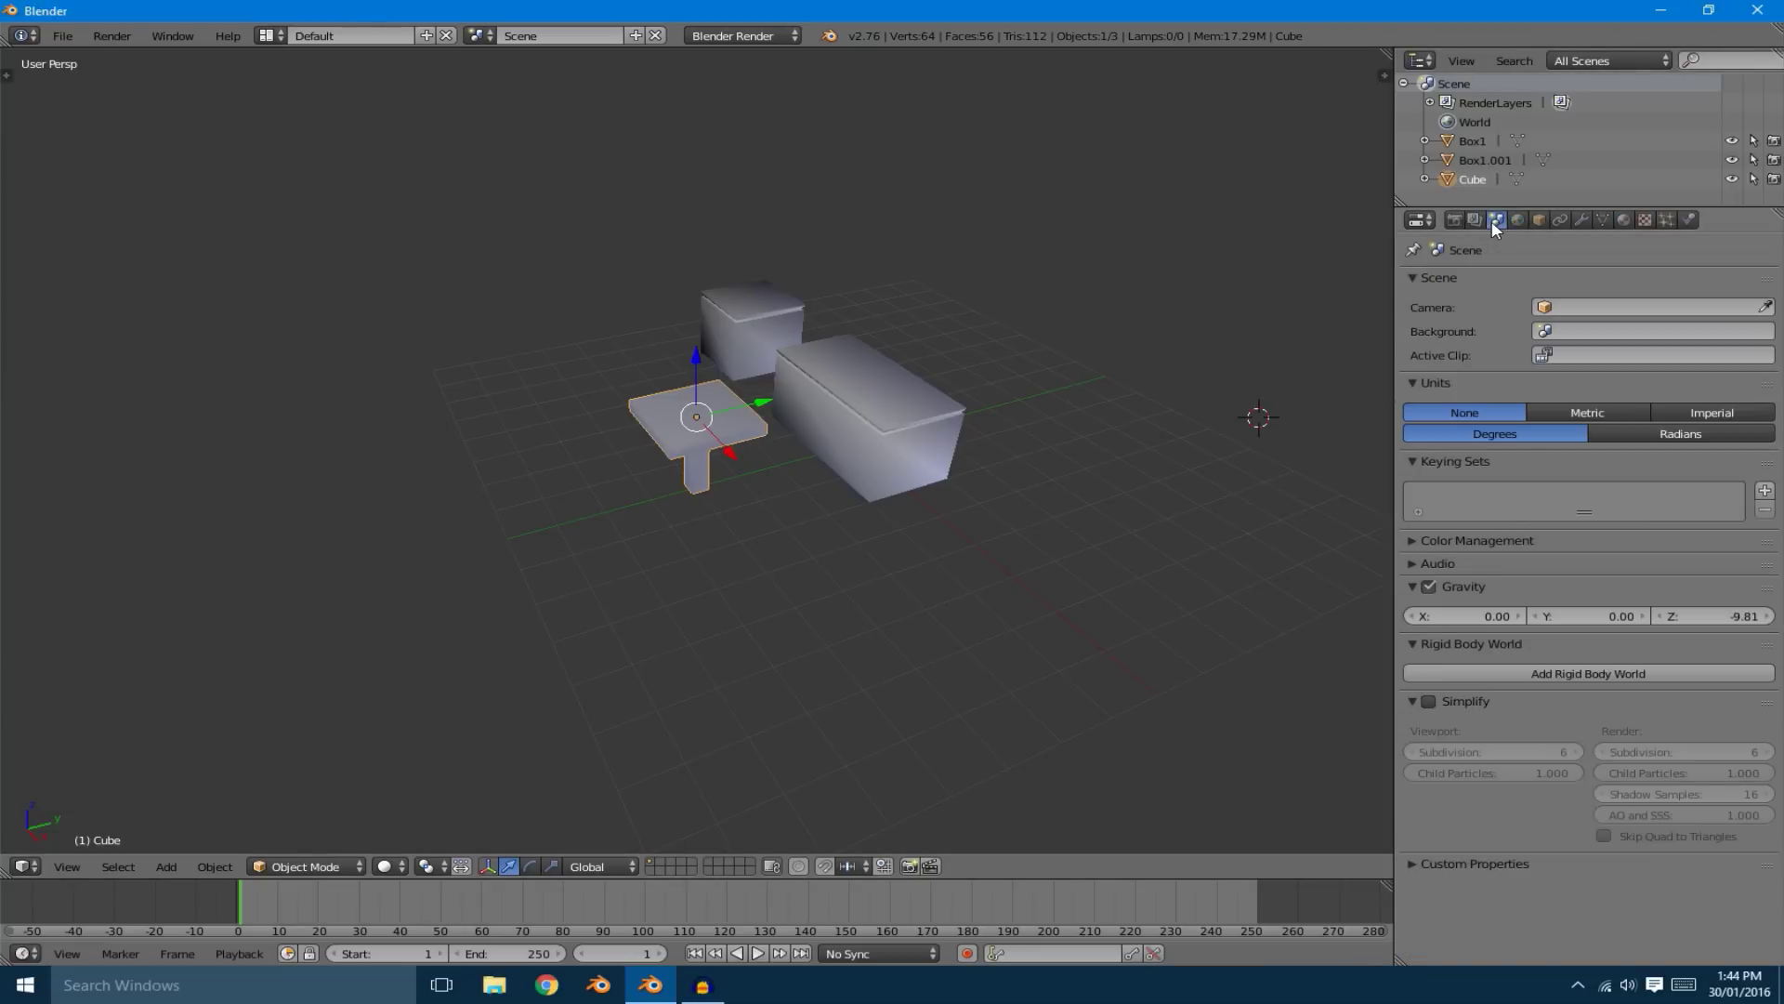
click(1570, 411)
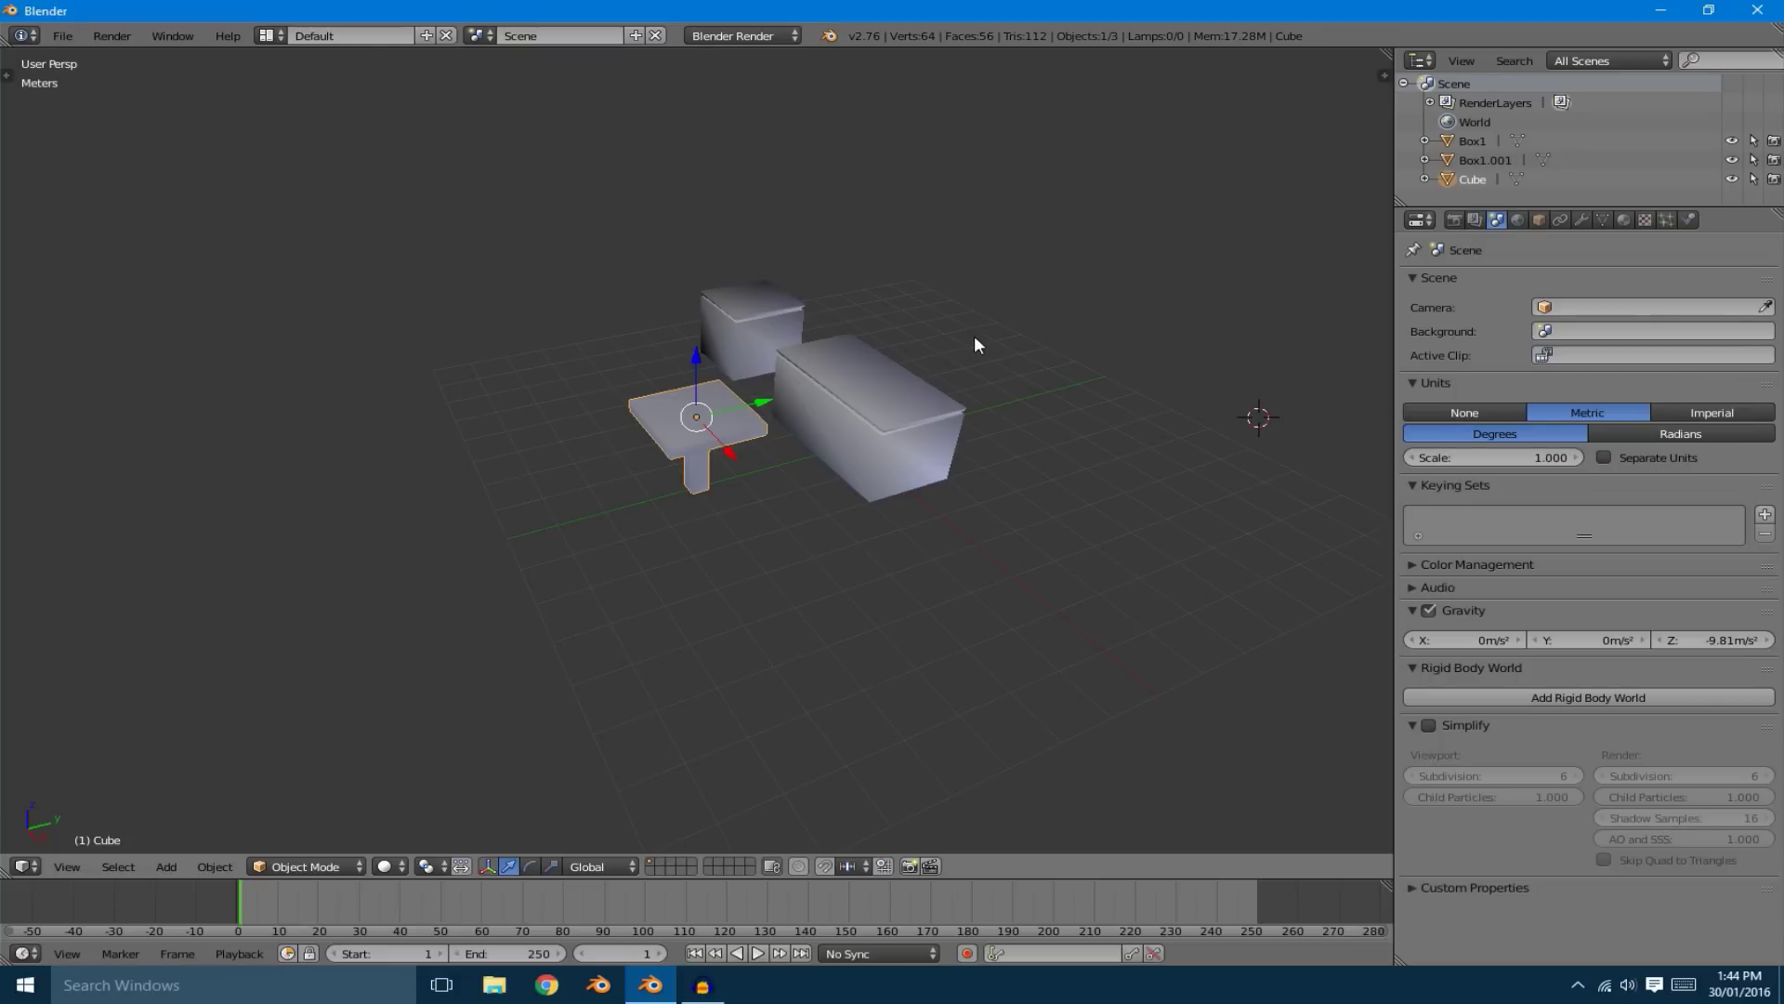
Check the table's dimensions in its transform properties
key(n)
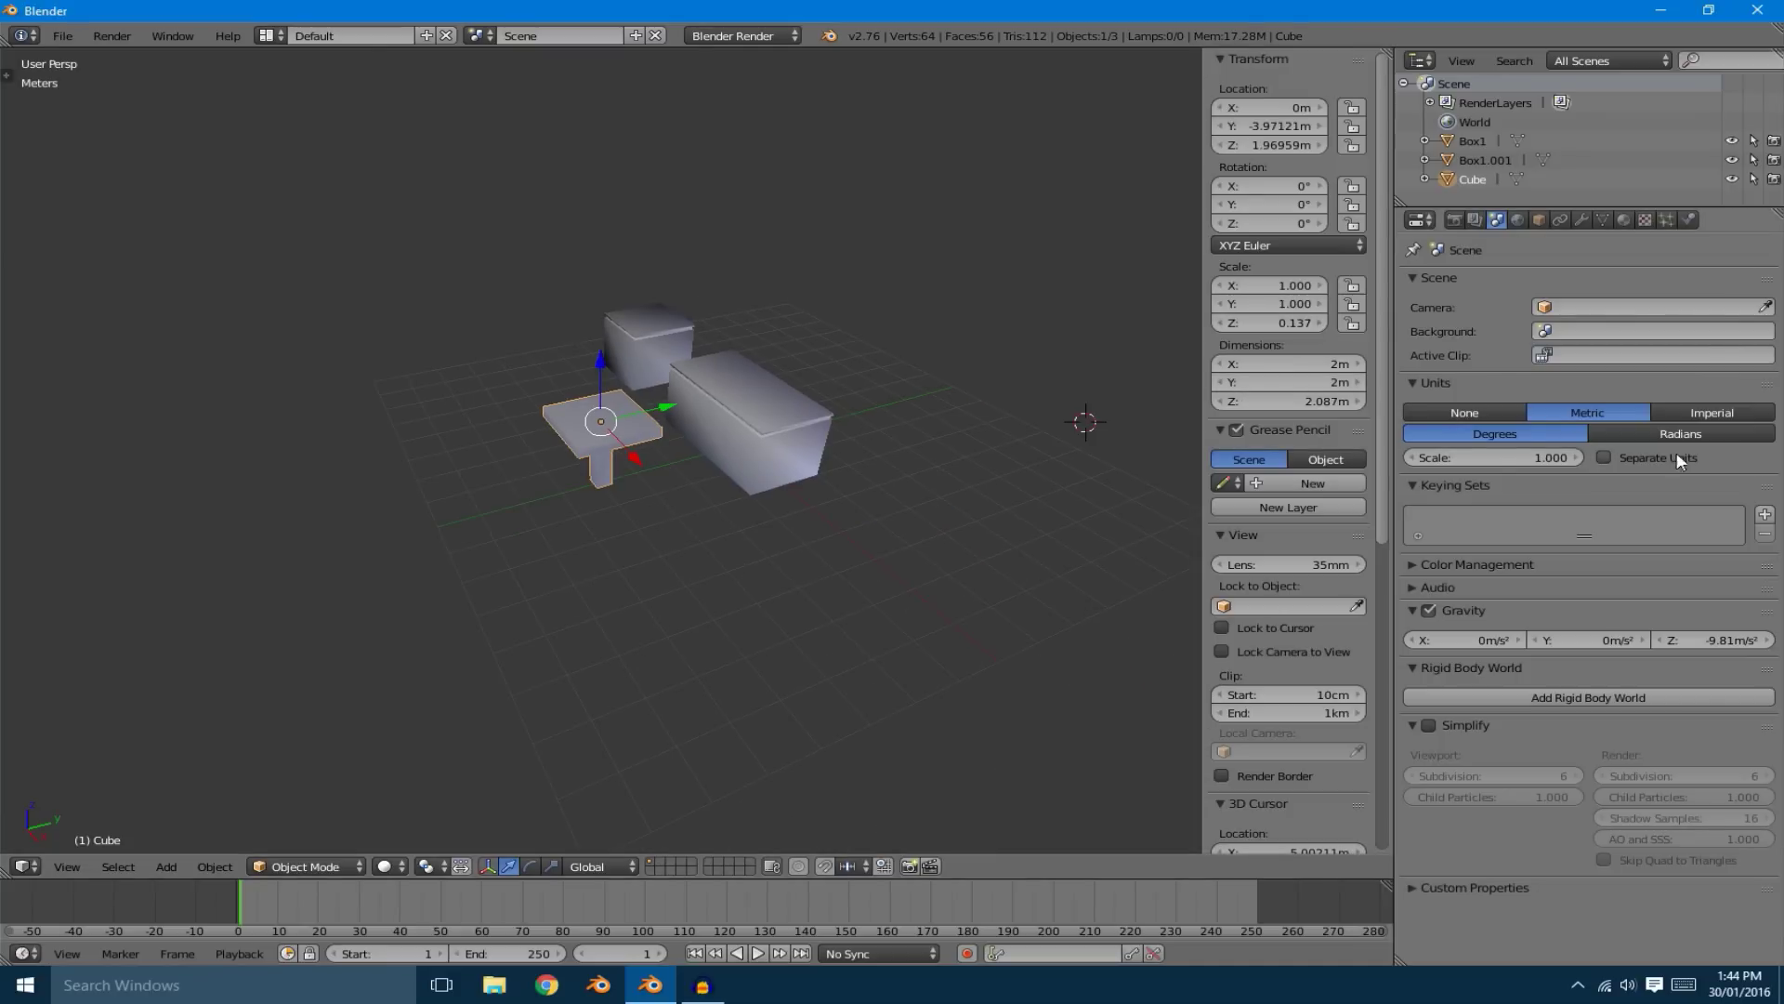
mouse_move(1310, 366)
mouse_down()
mouse_move(1366, 366)
mouse_move(1287, 366)
mouse_up()
key(Escape)
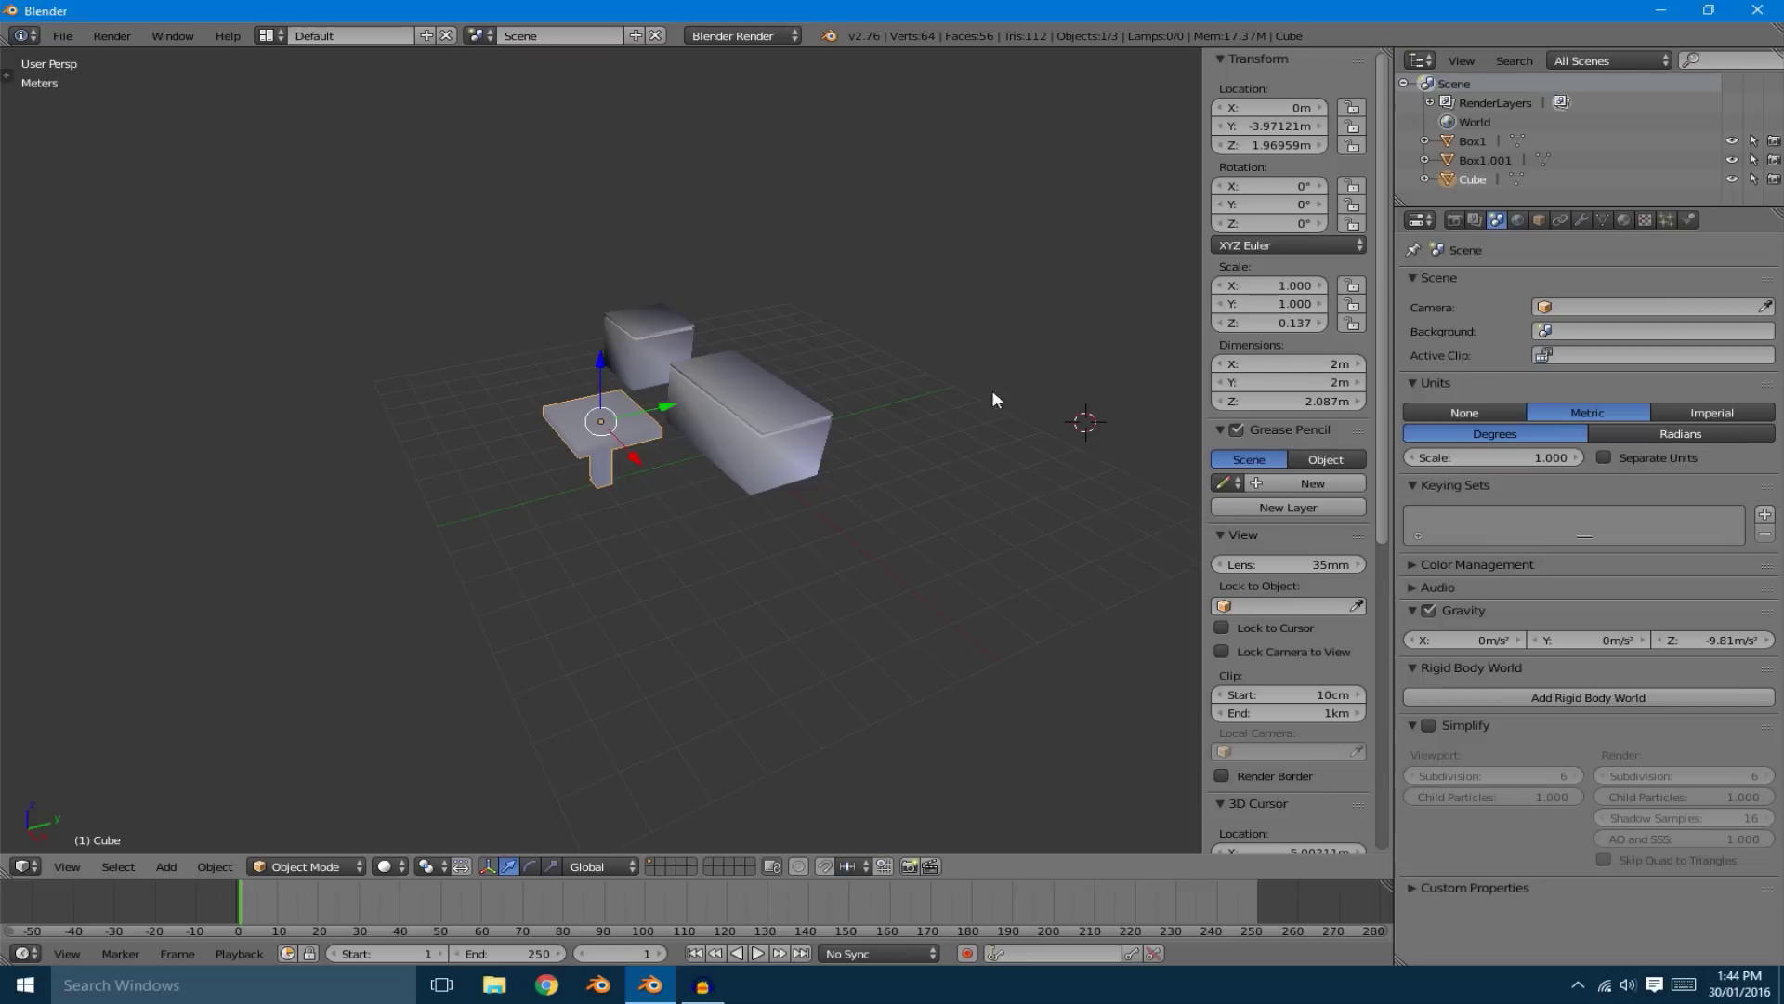
key(n)
Select the bottom face of the table leg in Edit Mode and snap the 3D cursor to it
middle_drag(737, 382, 841, 409)
scroll(845, 411, up, 3)
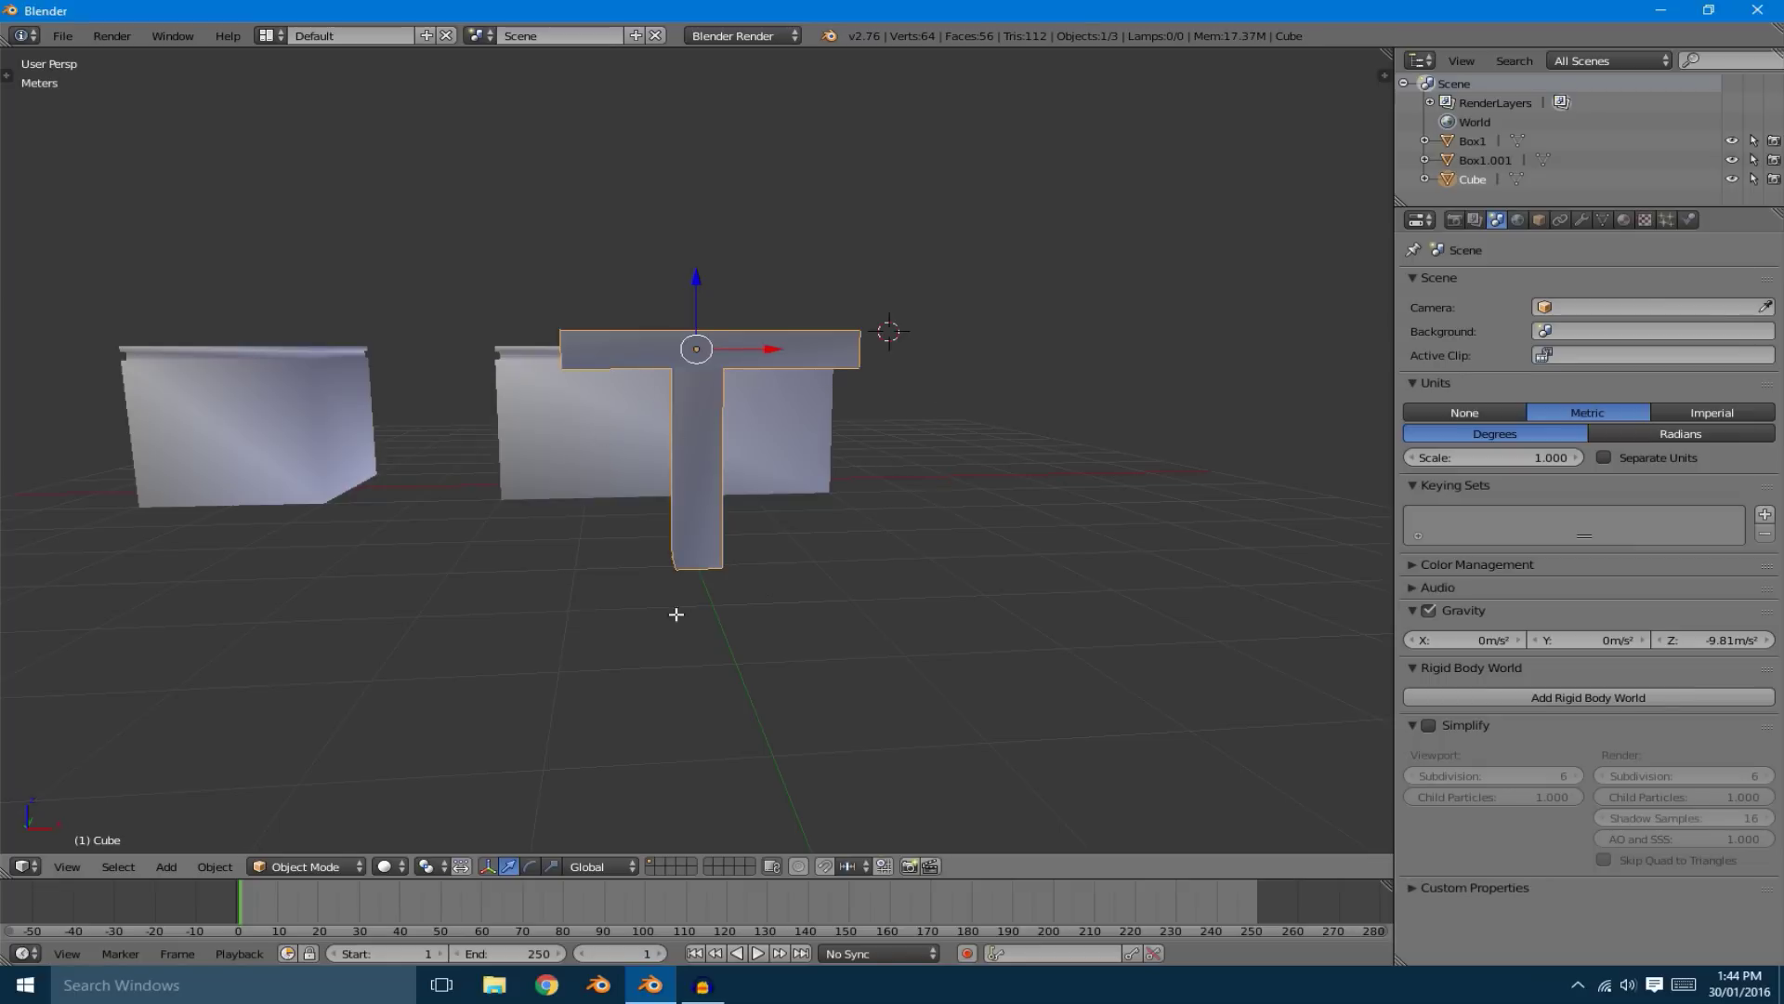
key(Tab)
right_click(728, 578)
shift+right_click(678, 575)
shift+right_click(666, 563)
middle_drag(637, 562, 725, 465)
shift+right_click(713, 569)
key(shift+s)
click(978, 697)
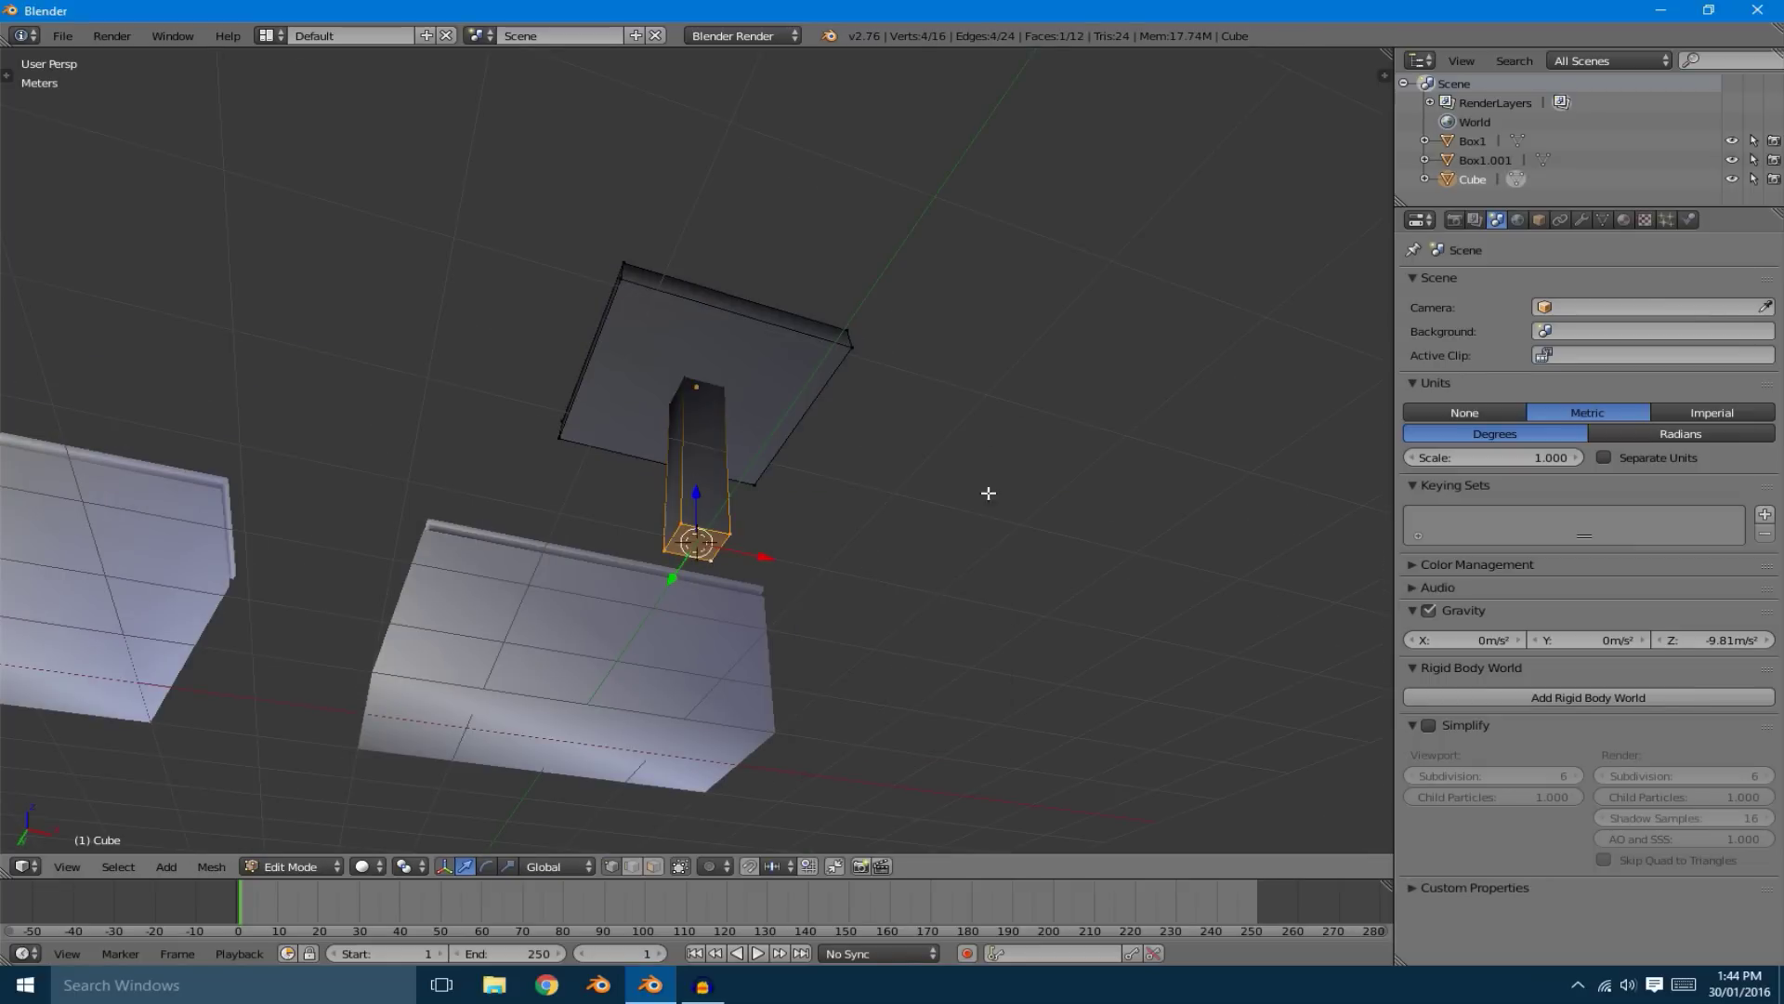
Set the table's origin to the 3D cursor in Object Mode and deselect everything
key(Tab)
middle_drag(988, 493, 917, 548)
scroll(917, 549, down, 4)
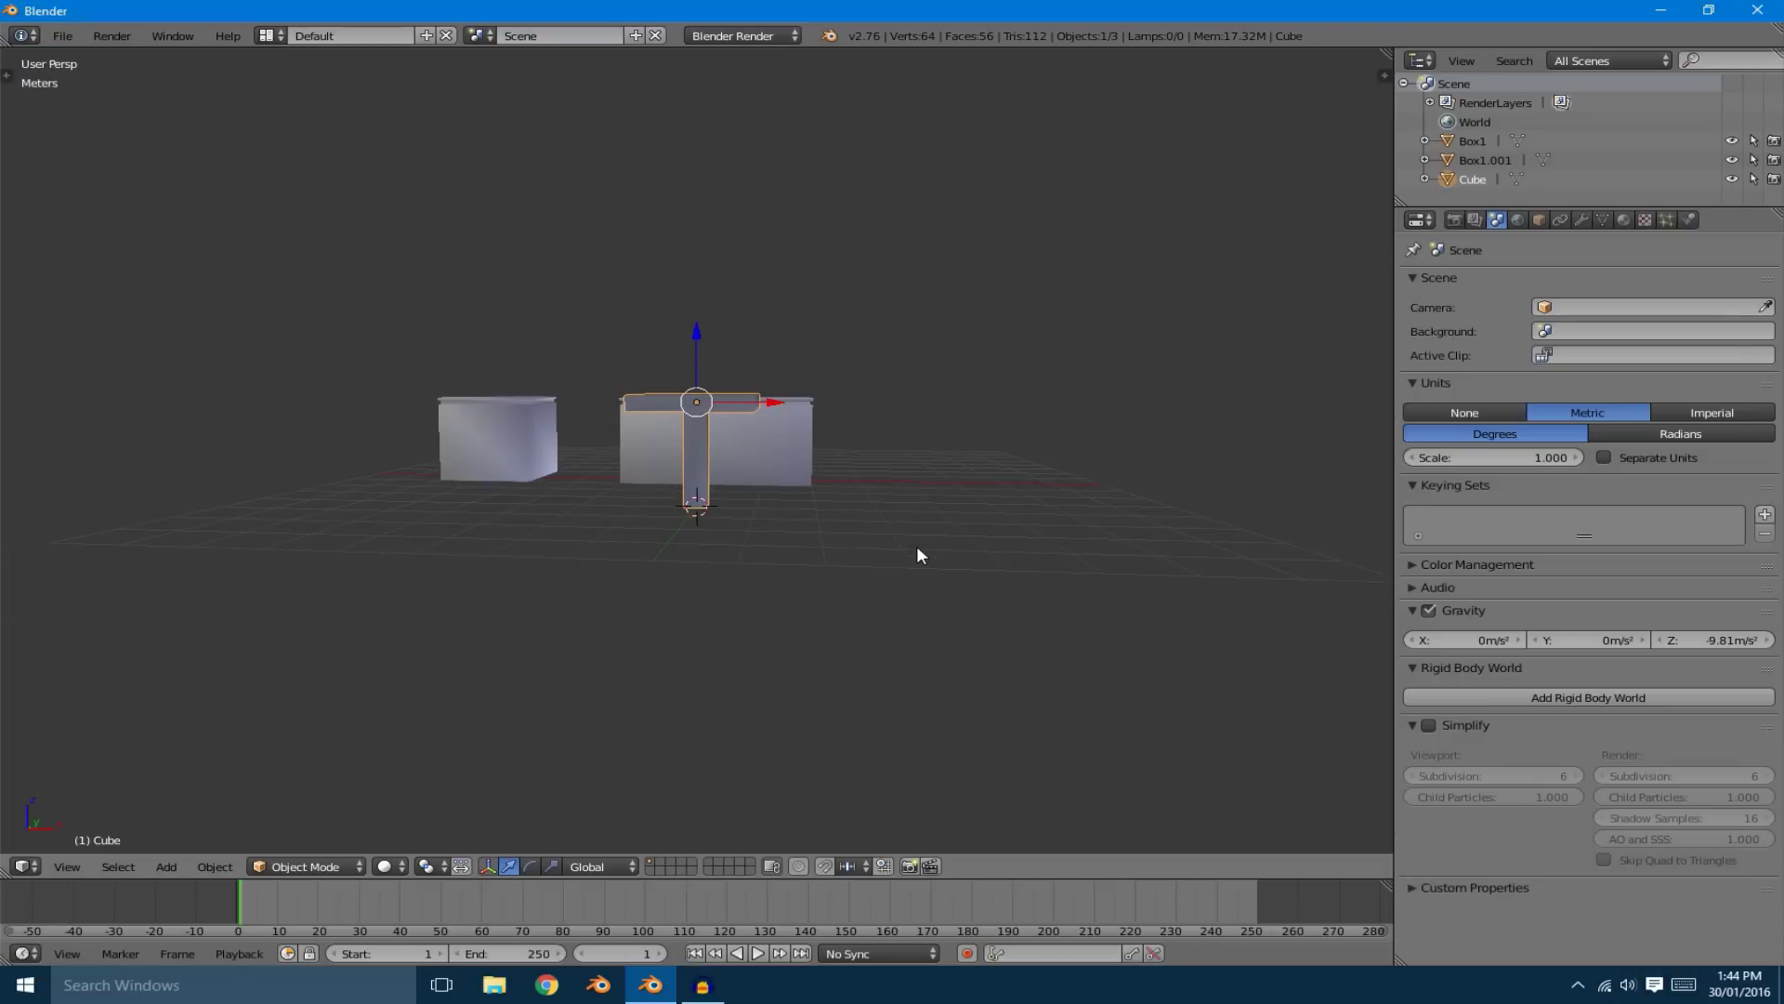
key(ctrl+alt+shift+c)
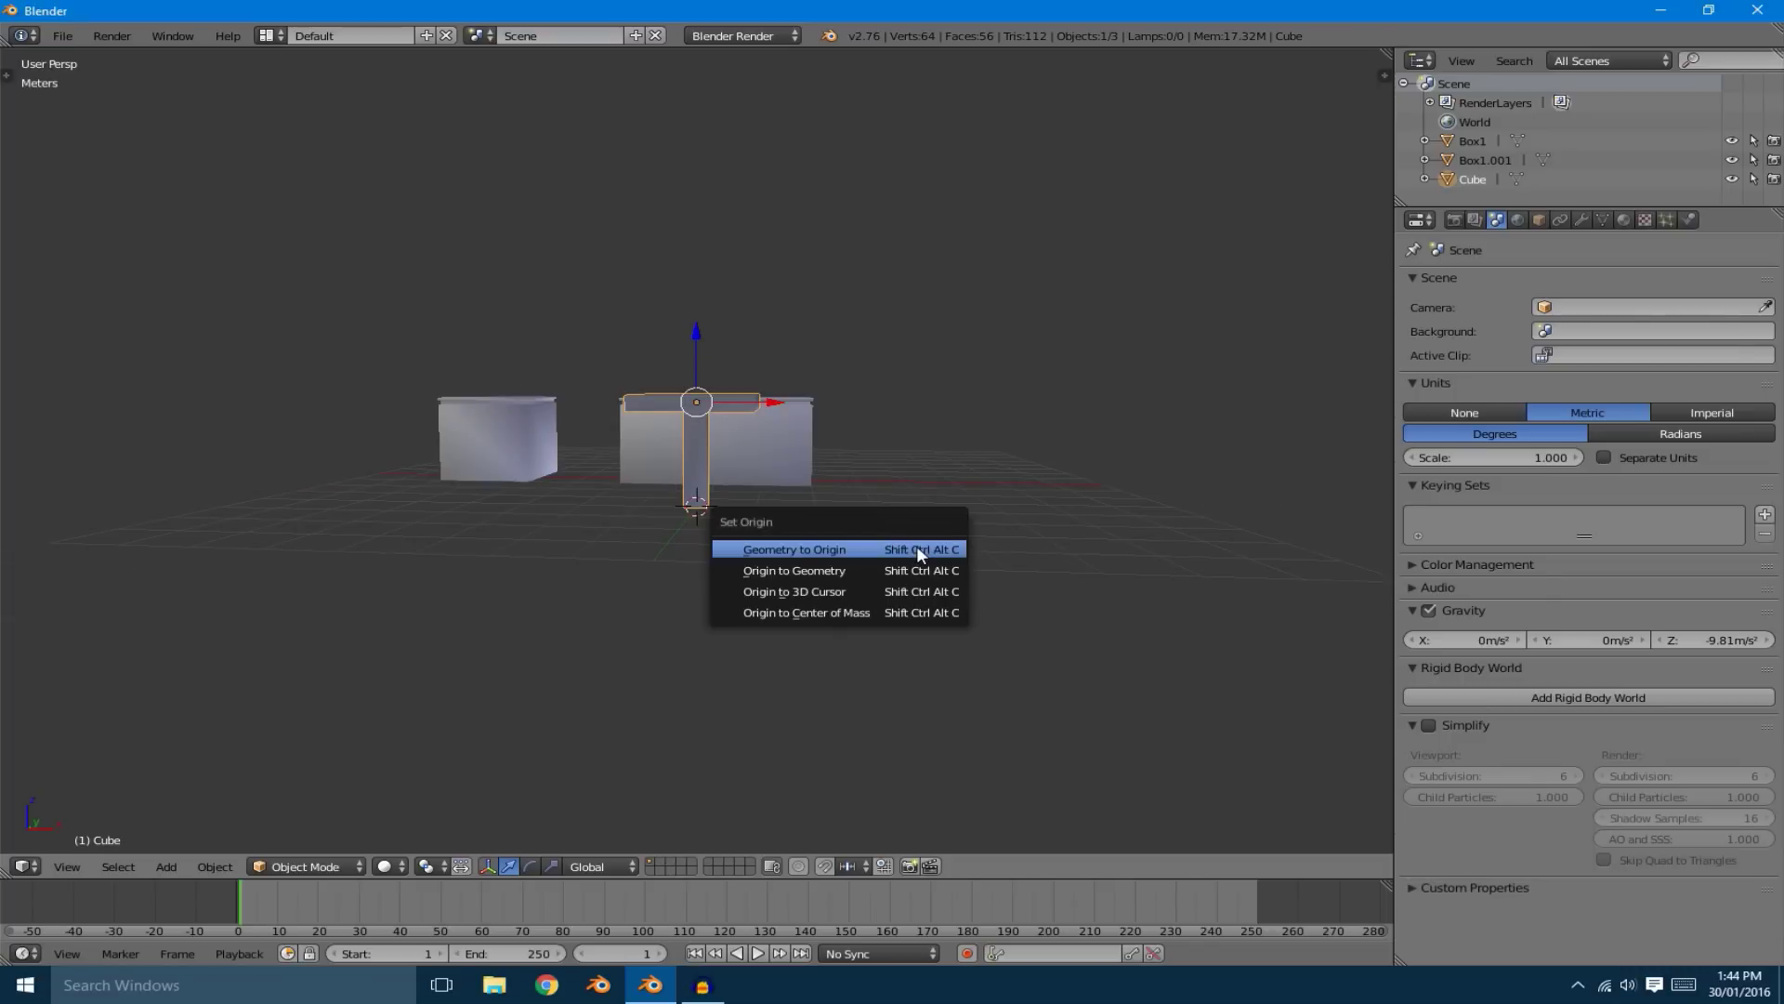
click(863, 592)
middle_drag(1023, 361, 697, 404)
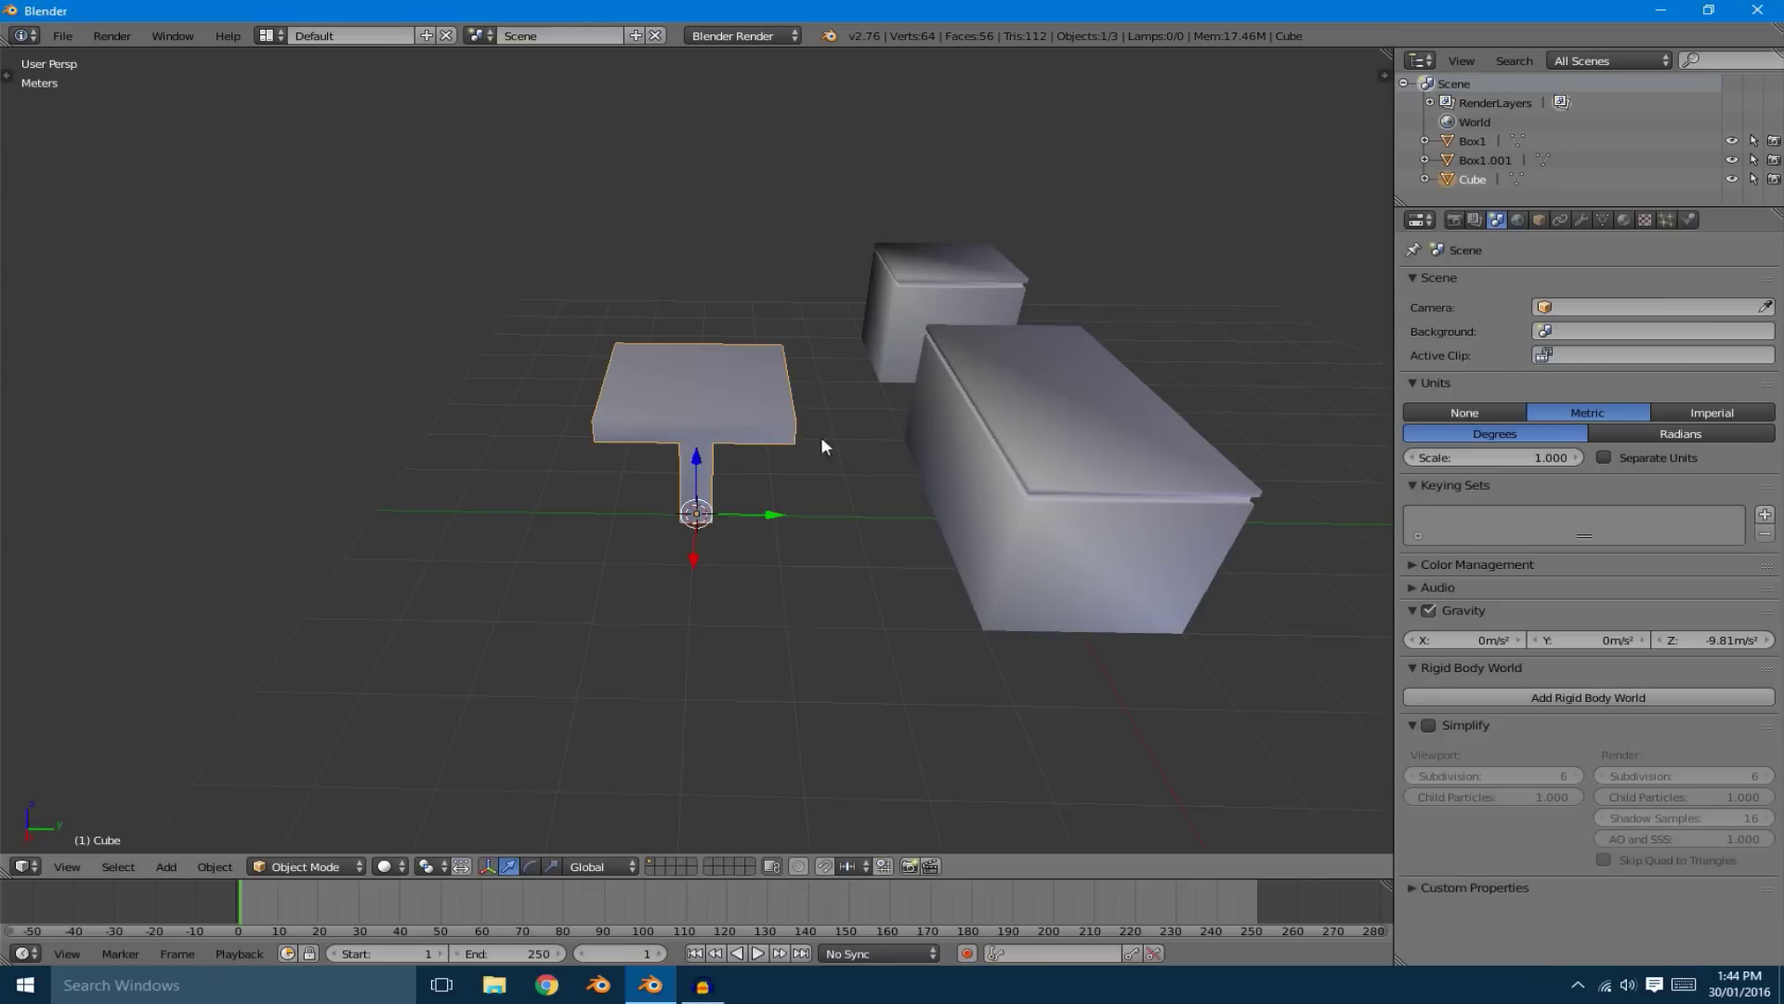
scroll(821, 443, down, 4)
key(a)
middle_drag(991, 379, 657, 502)
Save the scene as Assets1.blend in the Desktop assets folder, then save over that file once more
key(ctrl+s)
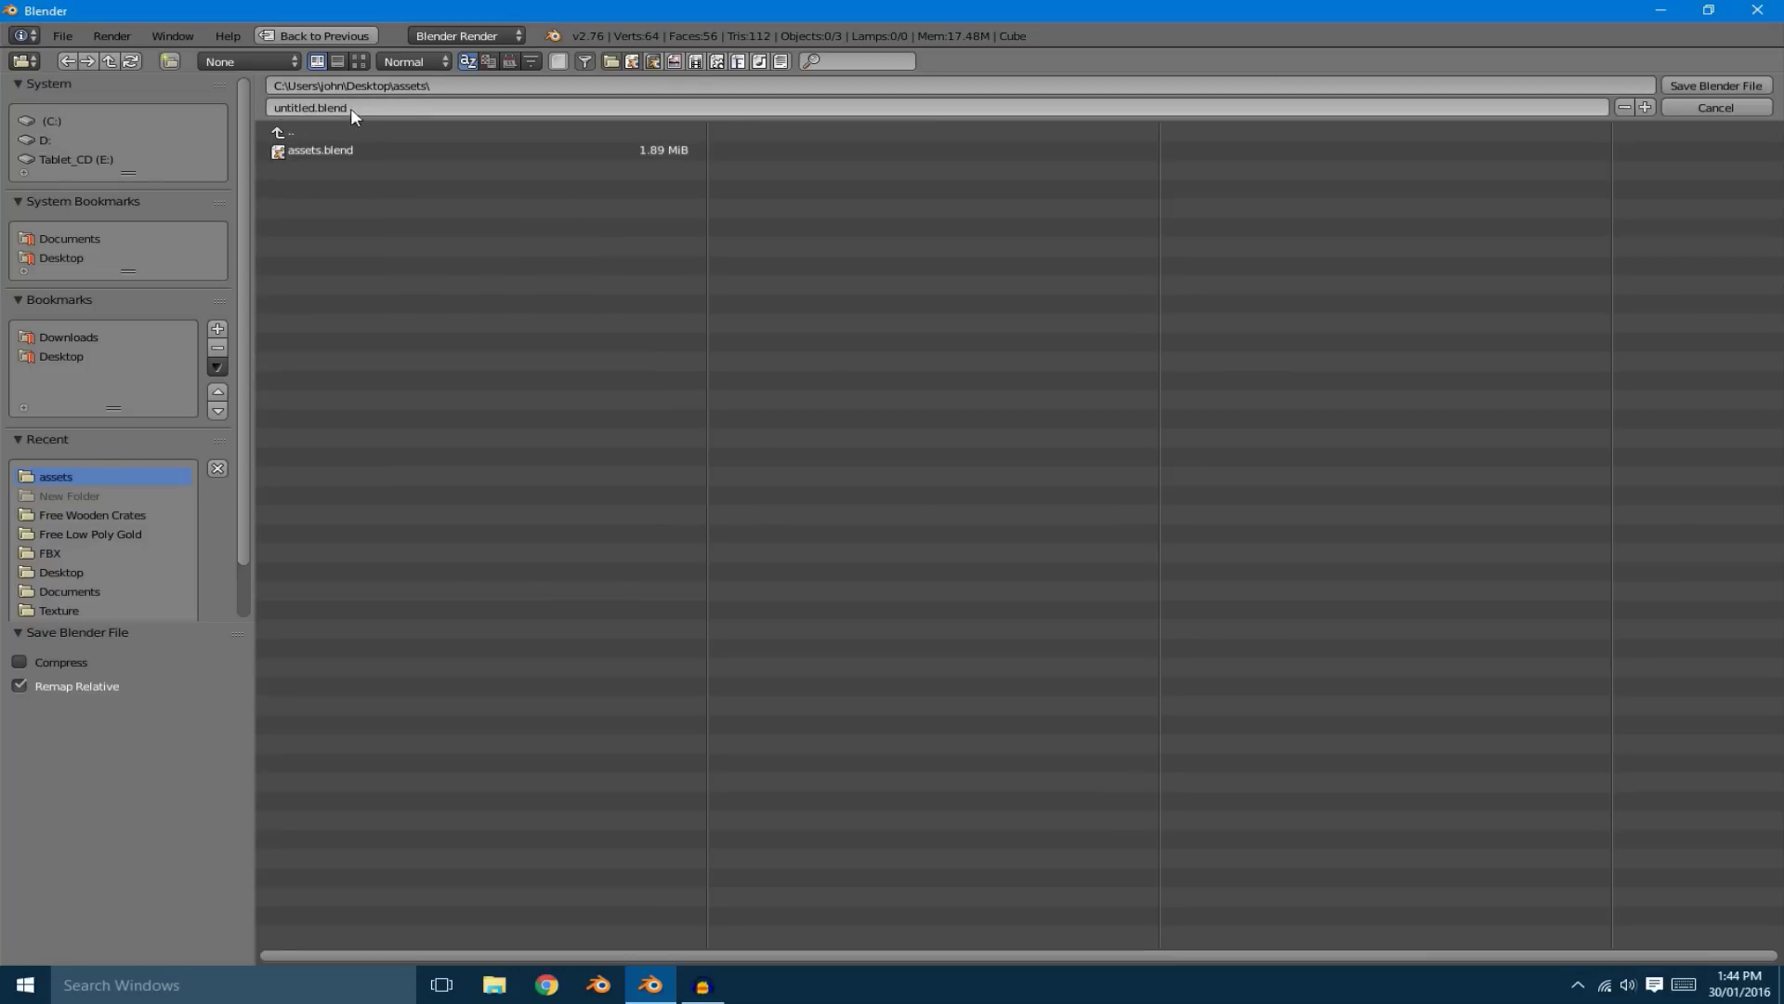
click(325, 108)
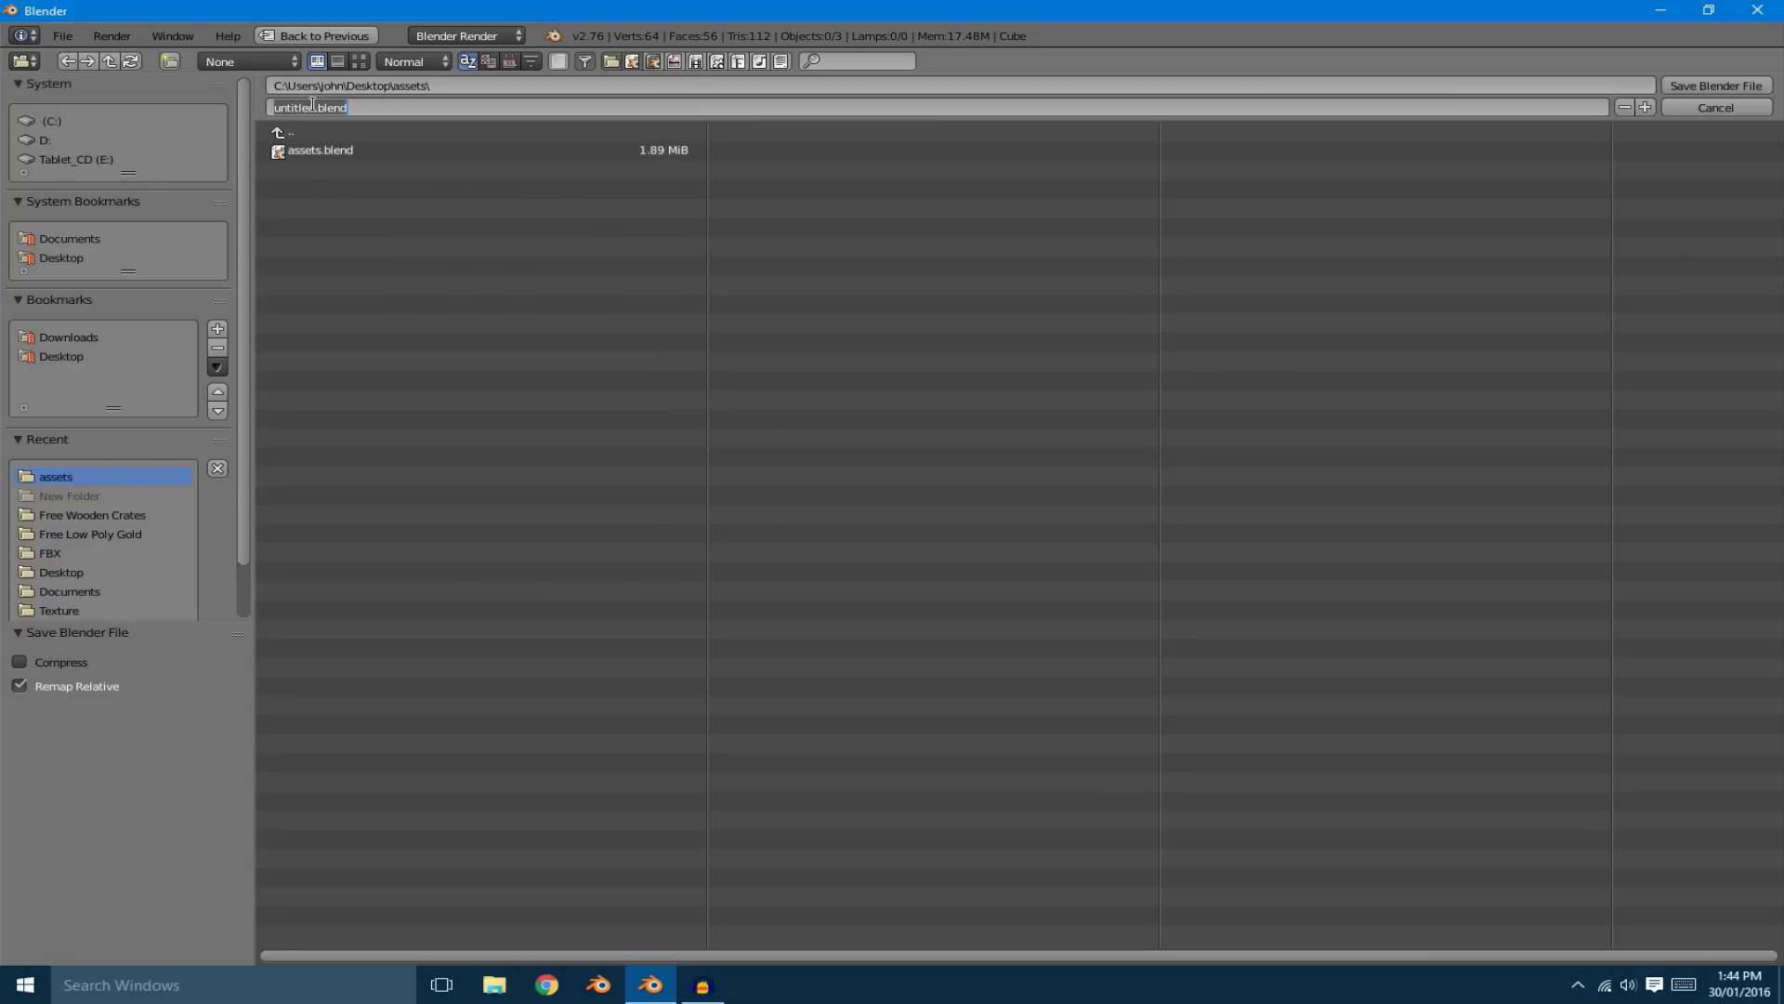
drag(316, 107, 212, 112)
key(Right)
key(Right)
key(BackSpace)
key(BackSpace)
key(BackSpace)
key(BackSpace)
key(BackSpace)
key(BackSpace)
key(BackSpace)
key(BackSpace)
text(As)
key(Return)
click(1645, 108)
click(1704, 84)
key(ctrl+s)
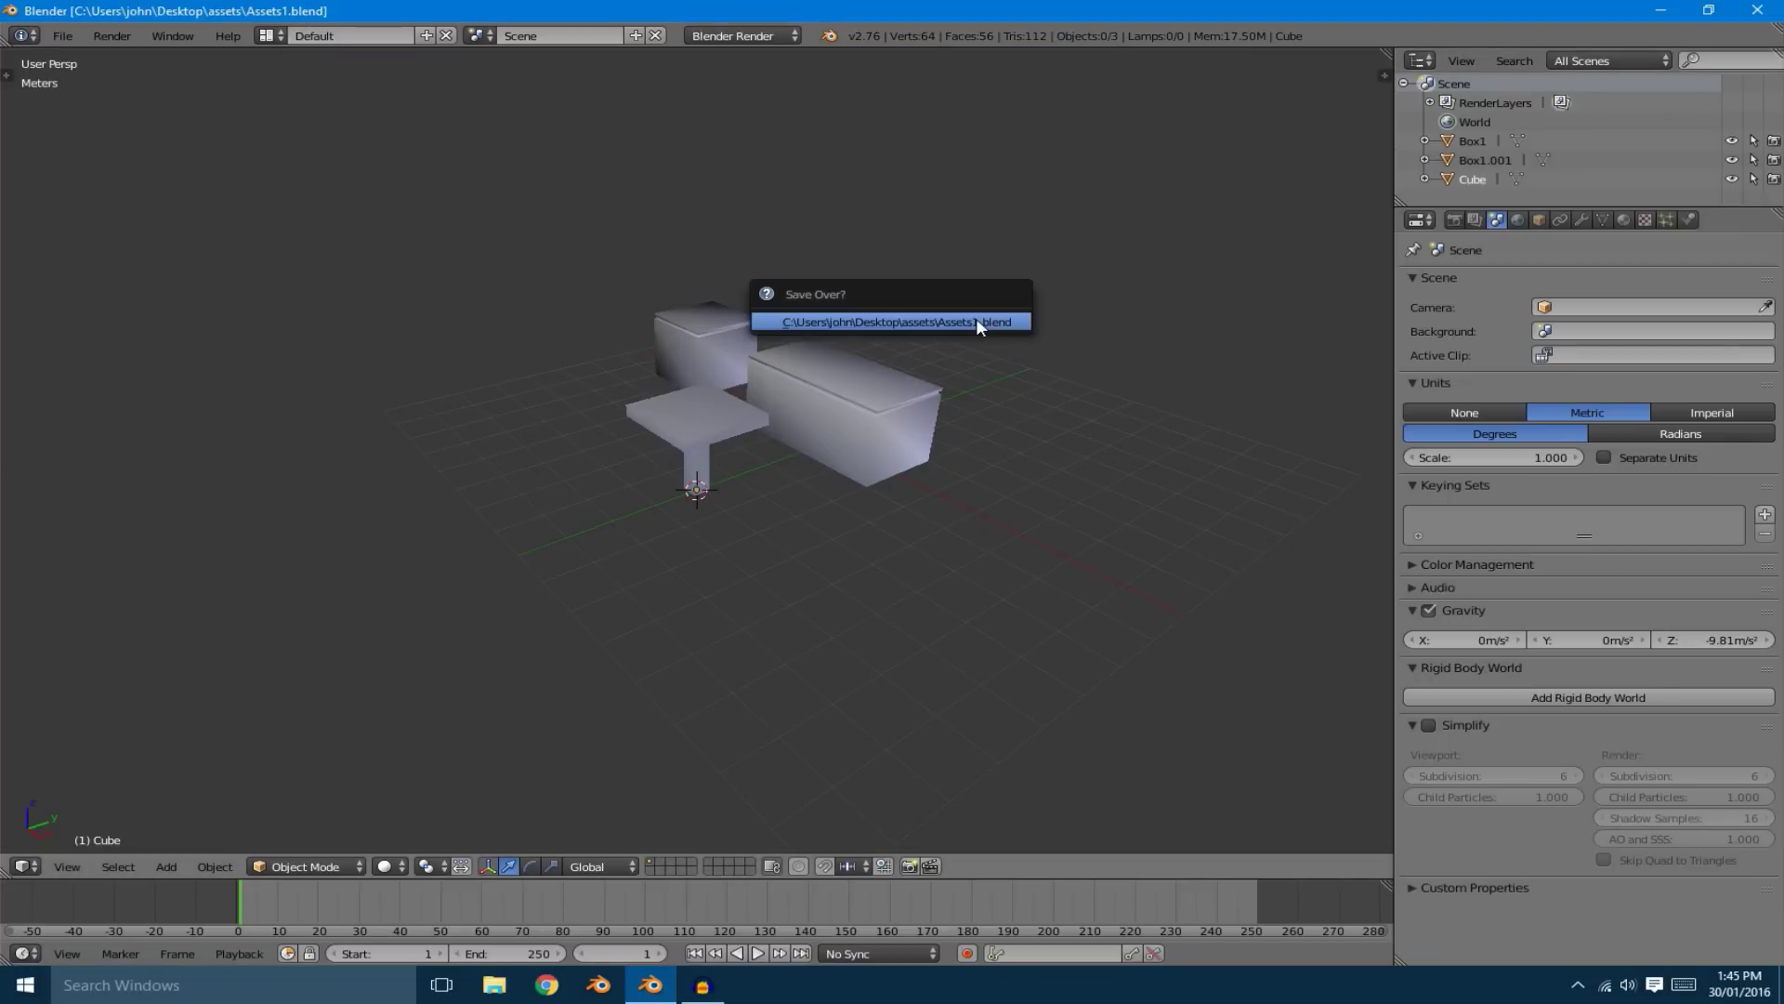
click(976, 318)
Start a second Blender instance, maximize its window and dismiss the splash screen
right_click(651, 985)
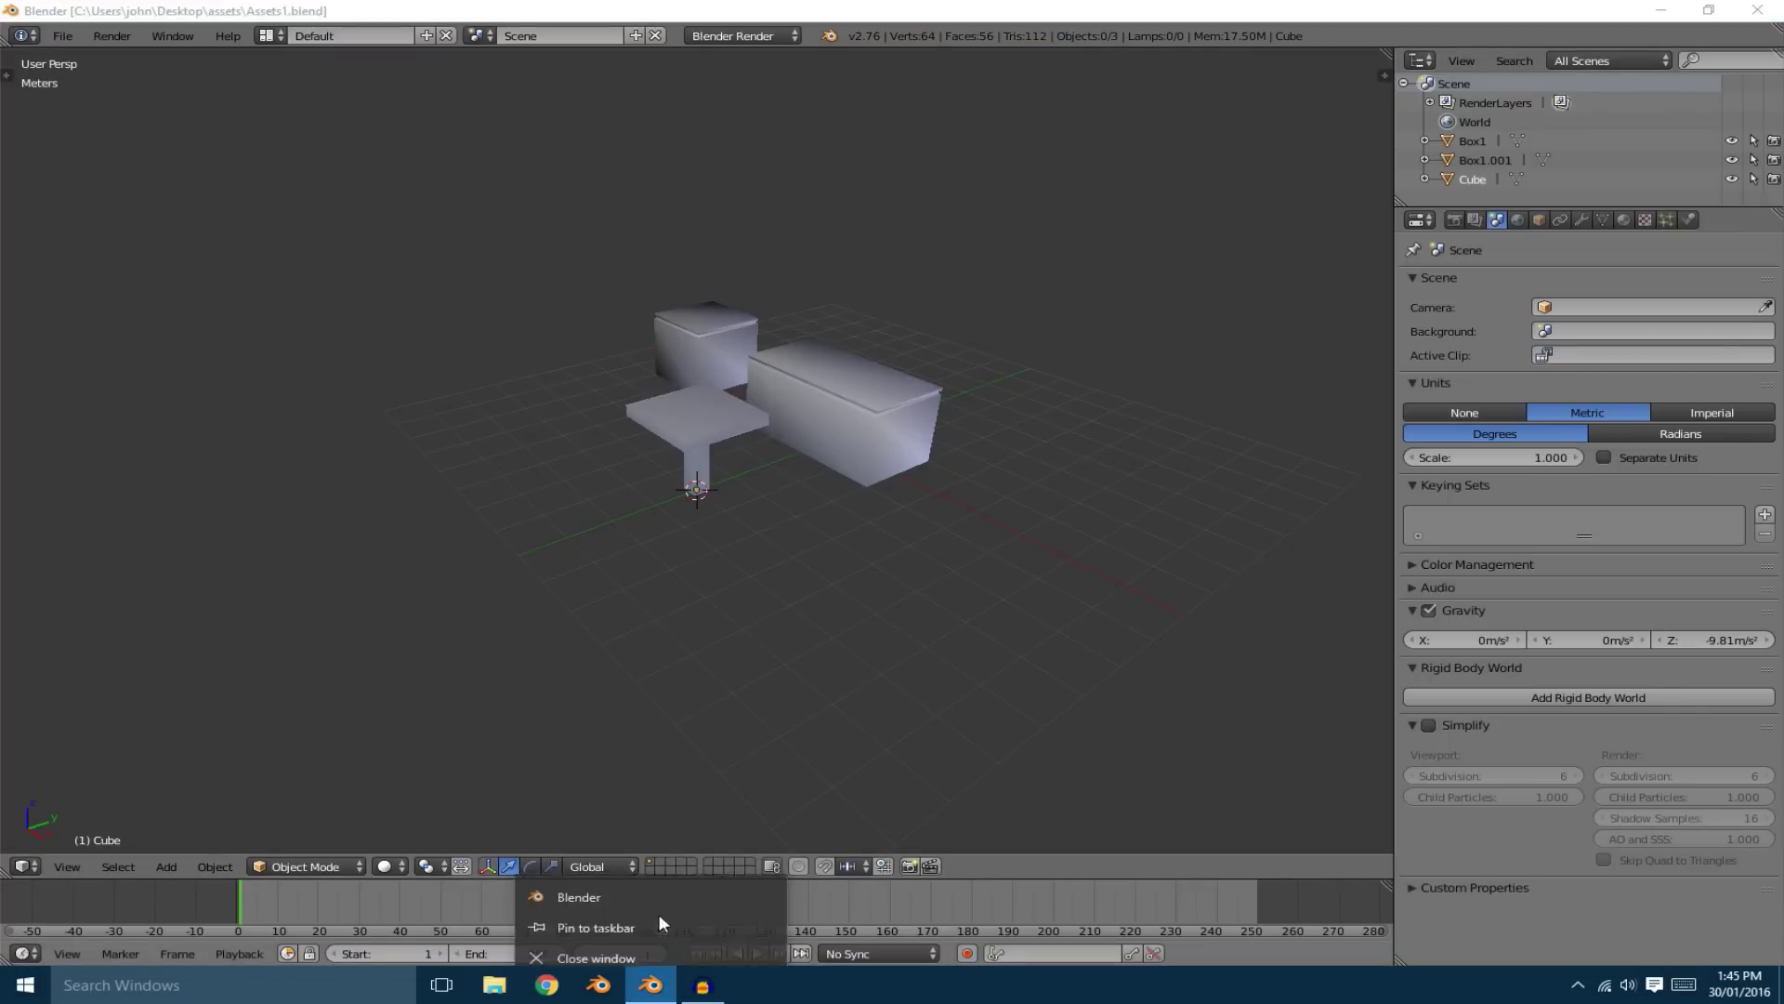
click(662, 876)
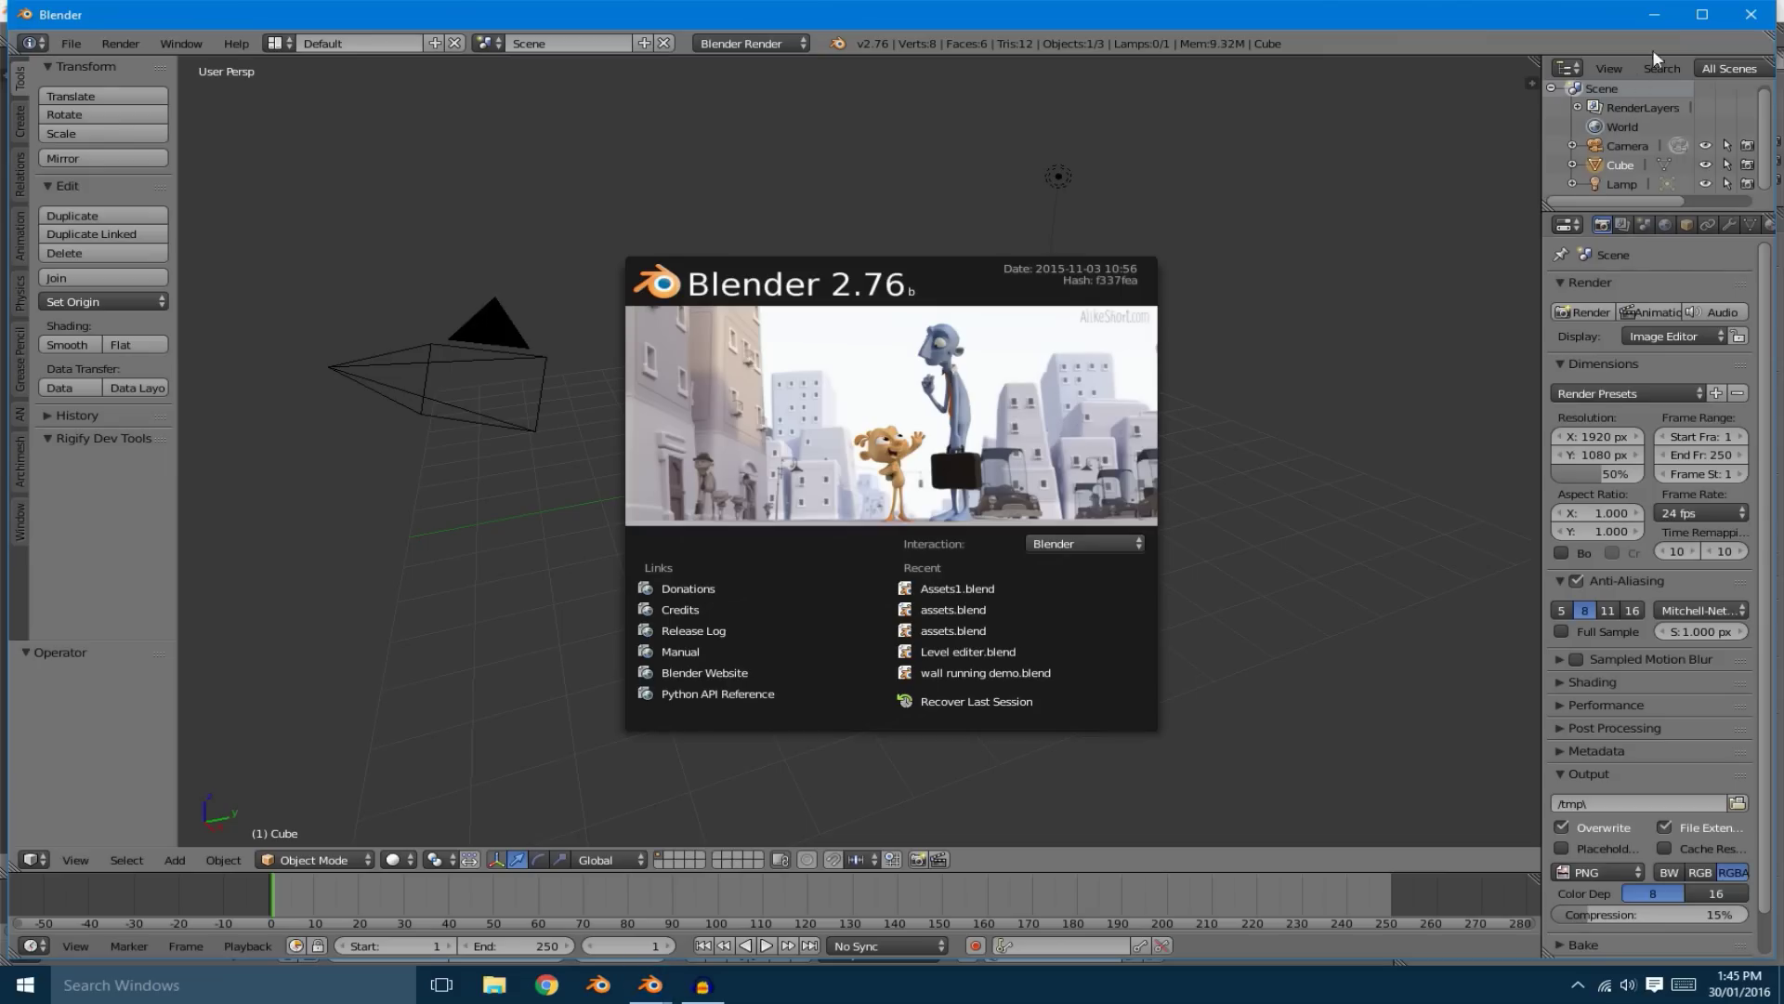
click(1703, 14)
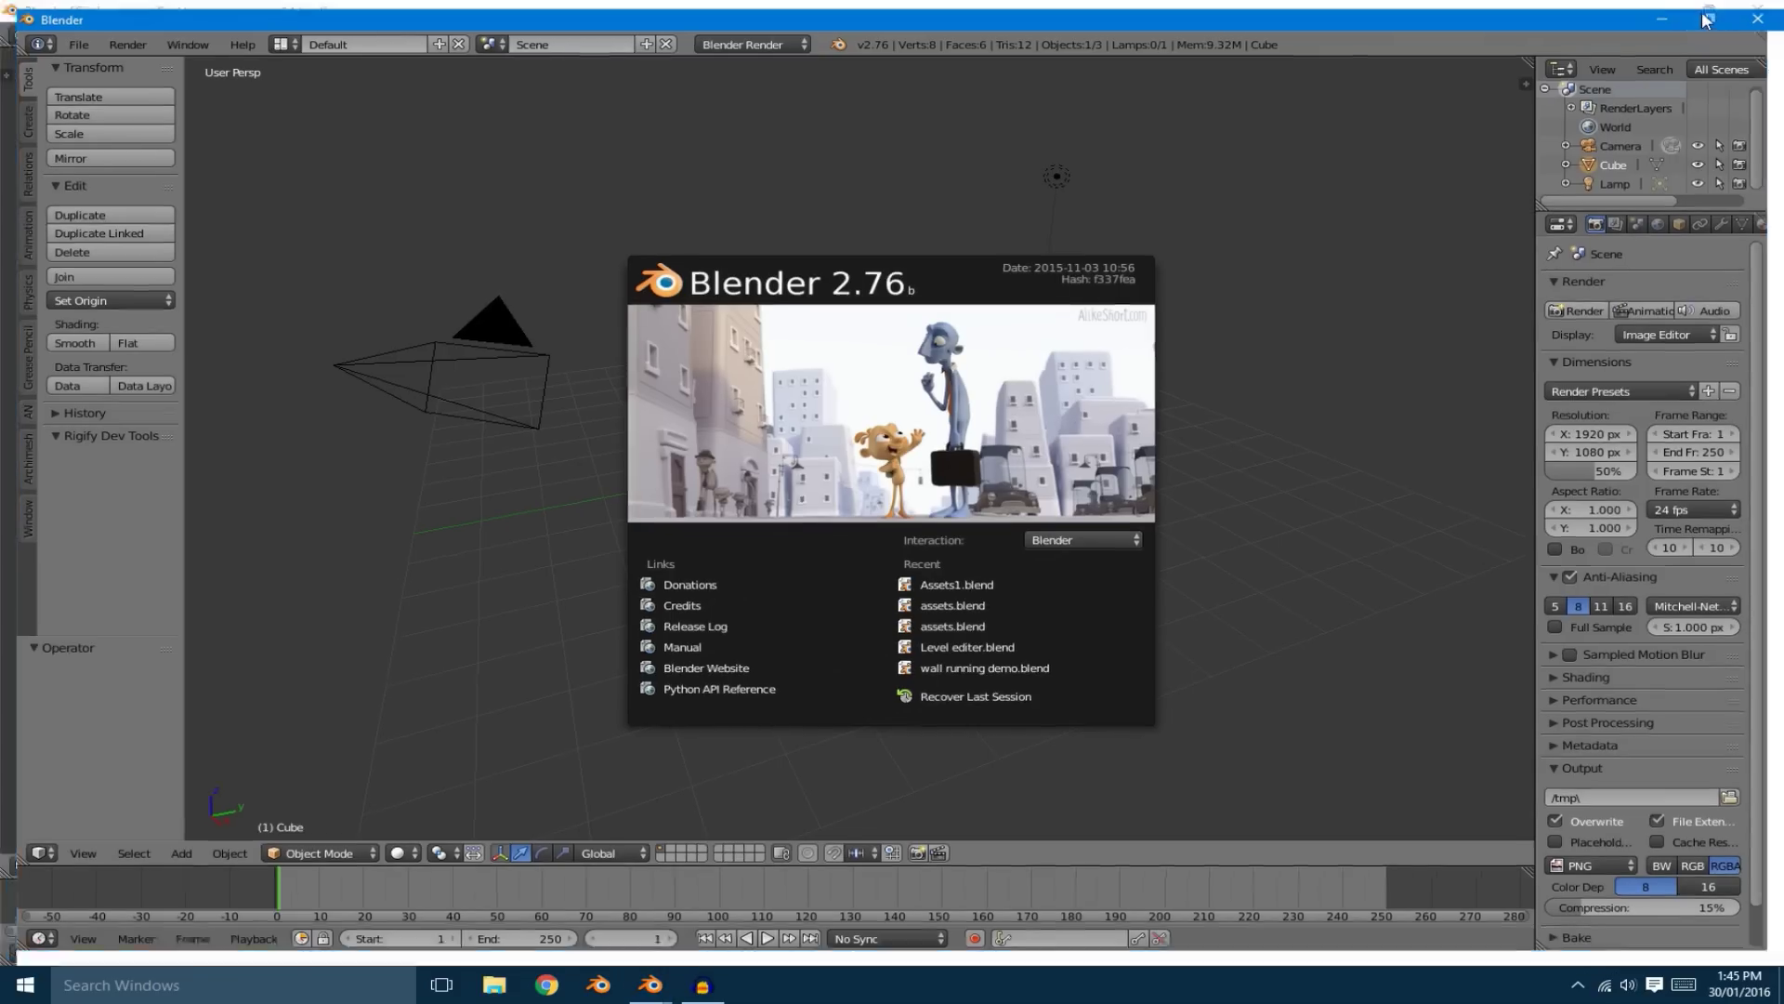
click(402, 249)
Start an append from Assets1.blend in the assets folder and display all its Object items as thumbnails
click(62, 37)
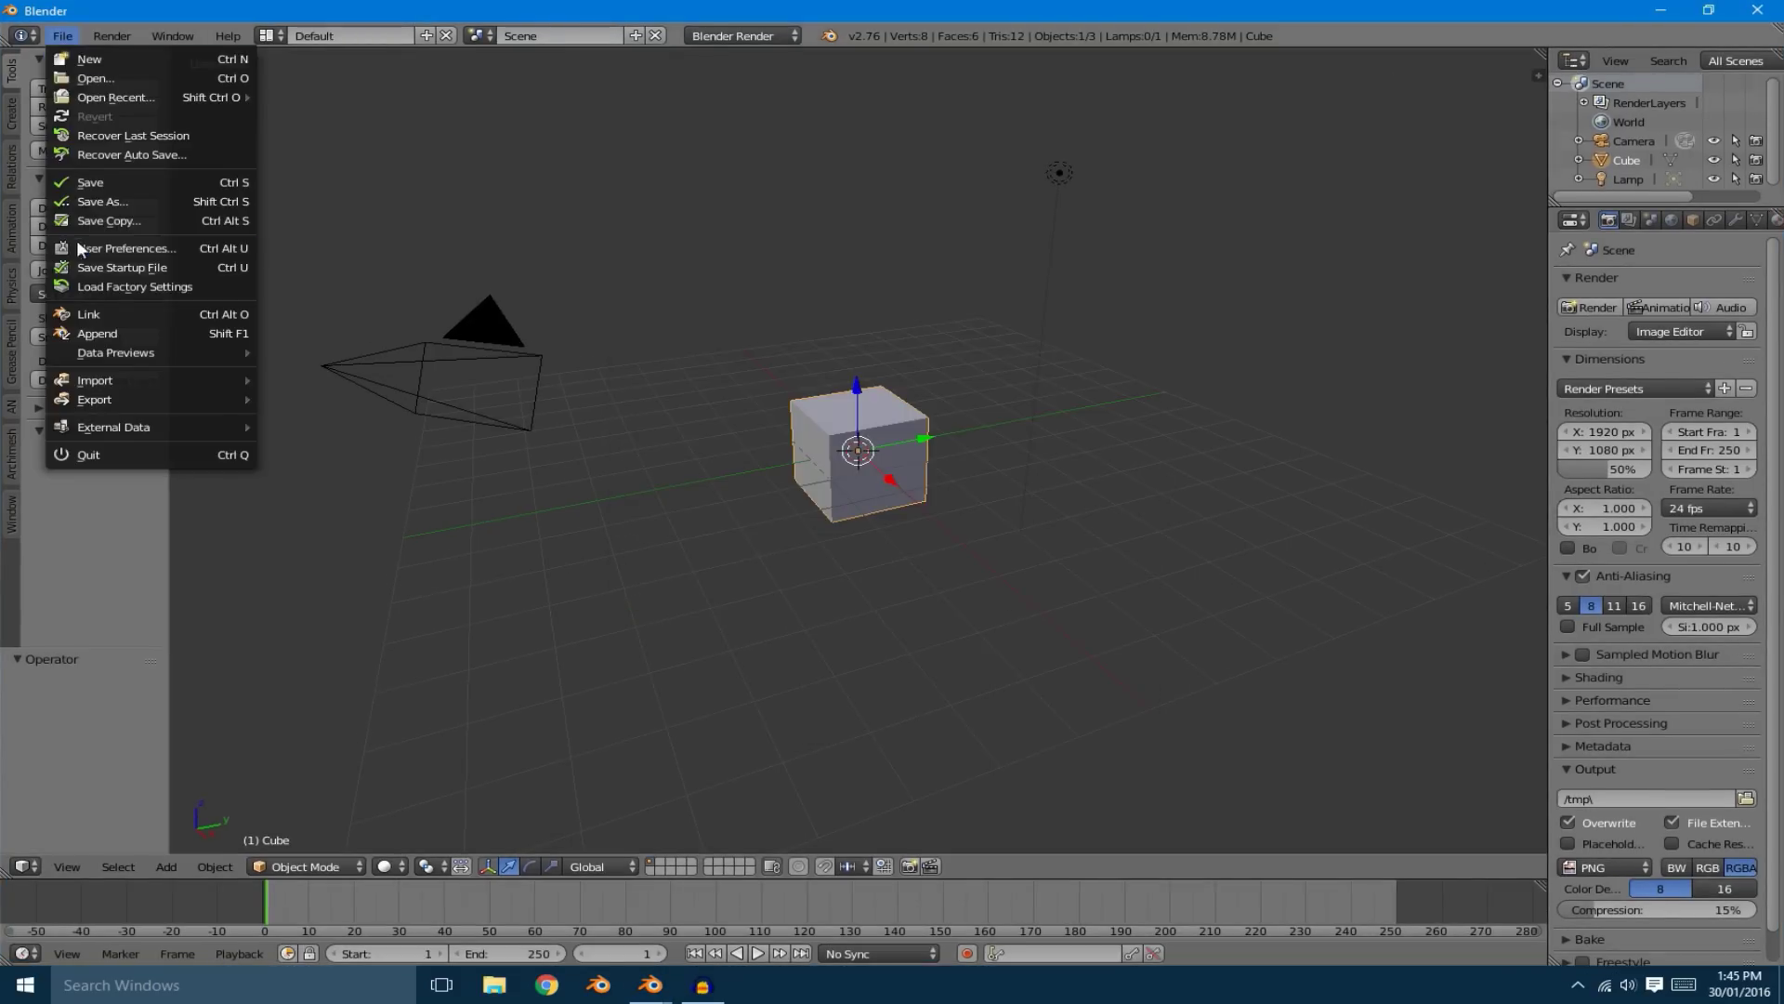
click(98, 351)
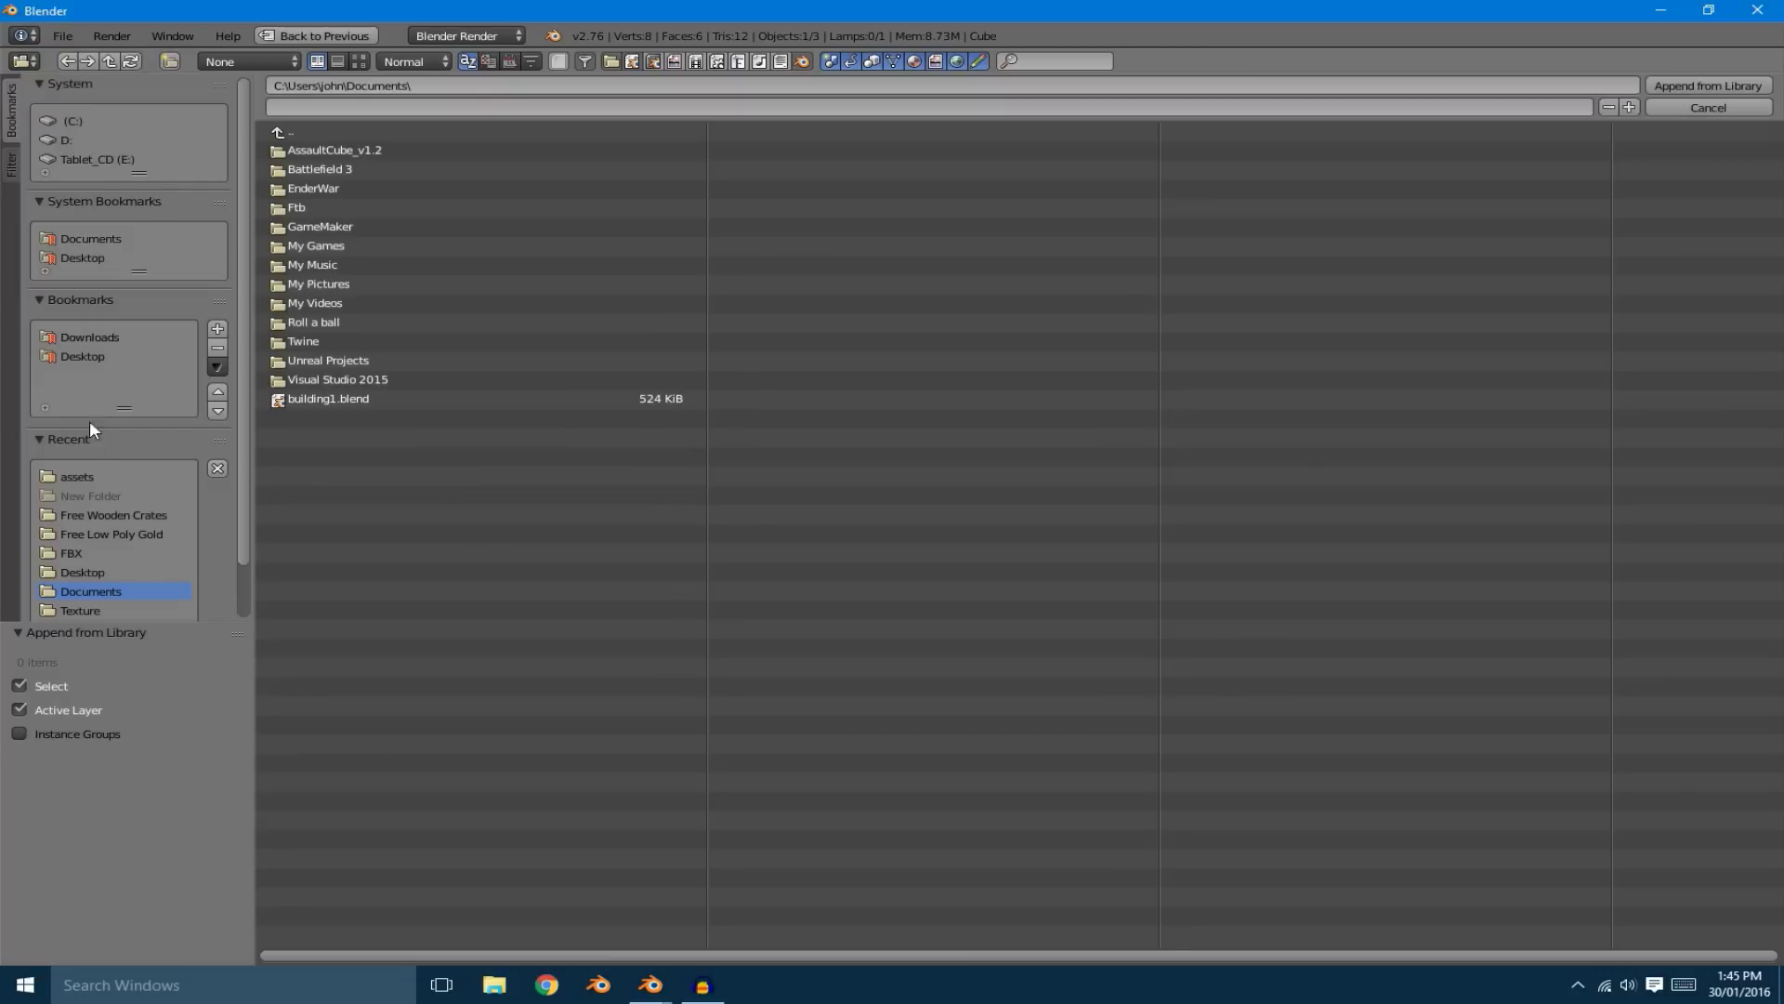
click(79, 477)
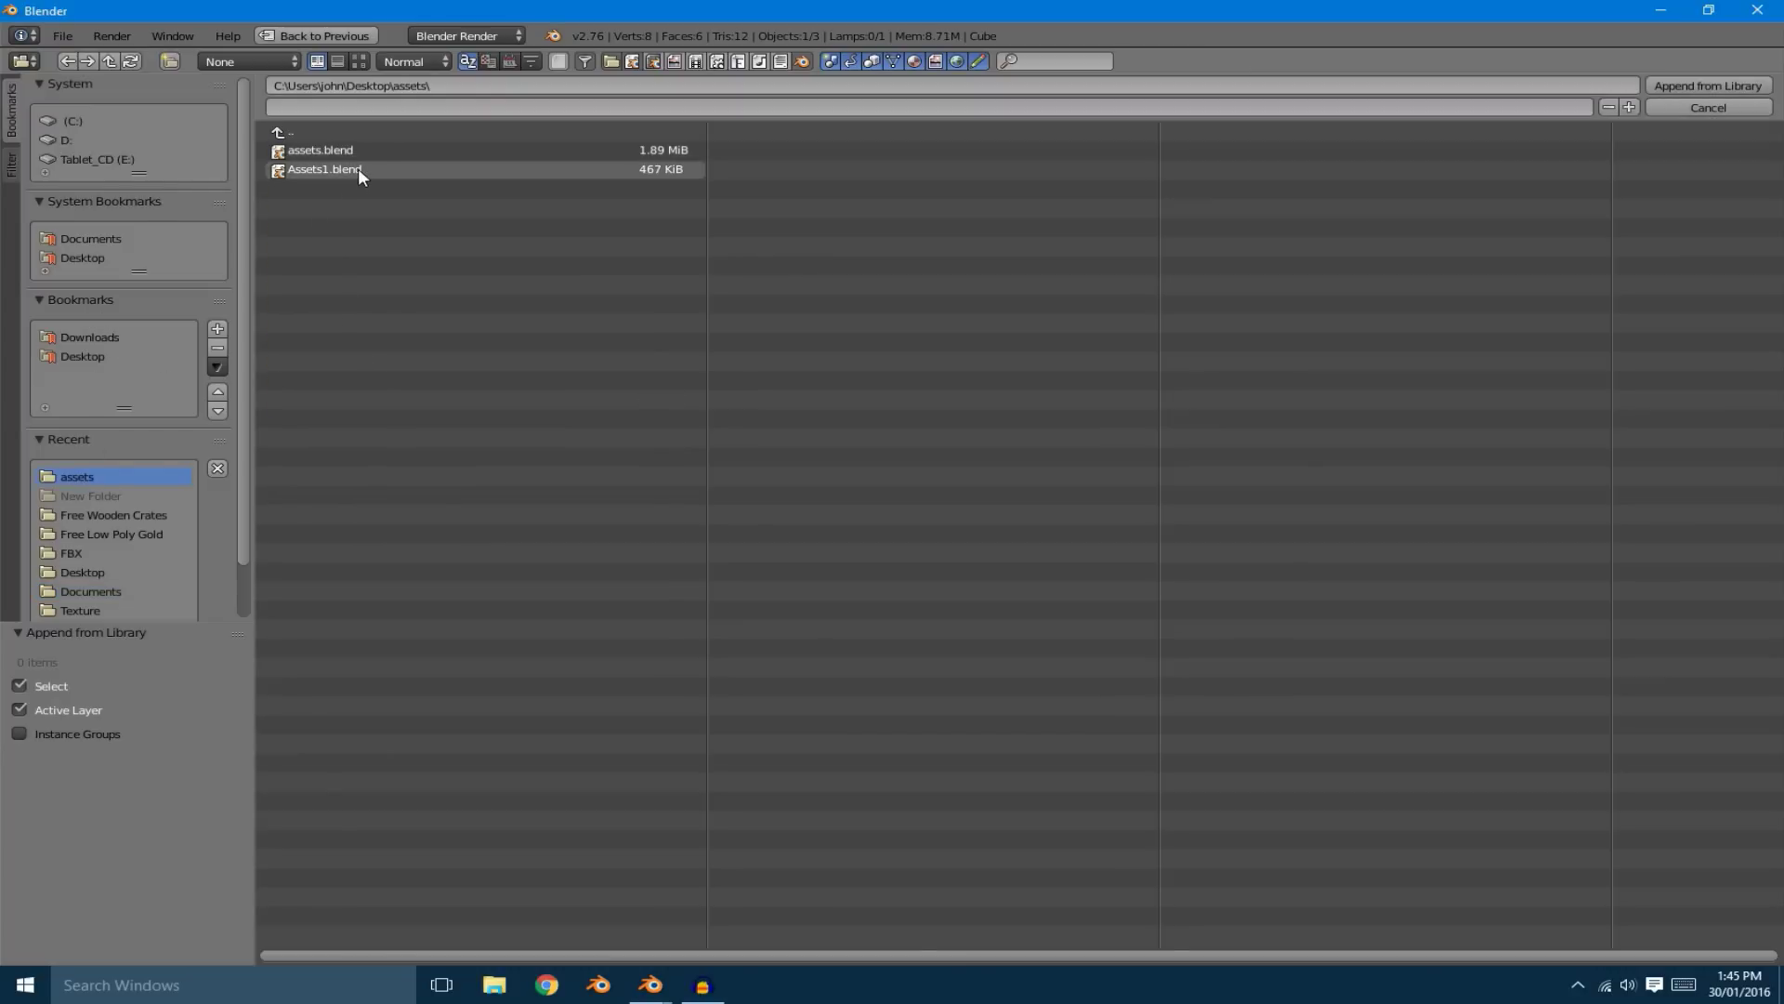
click(359, 169)
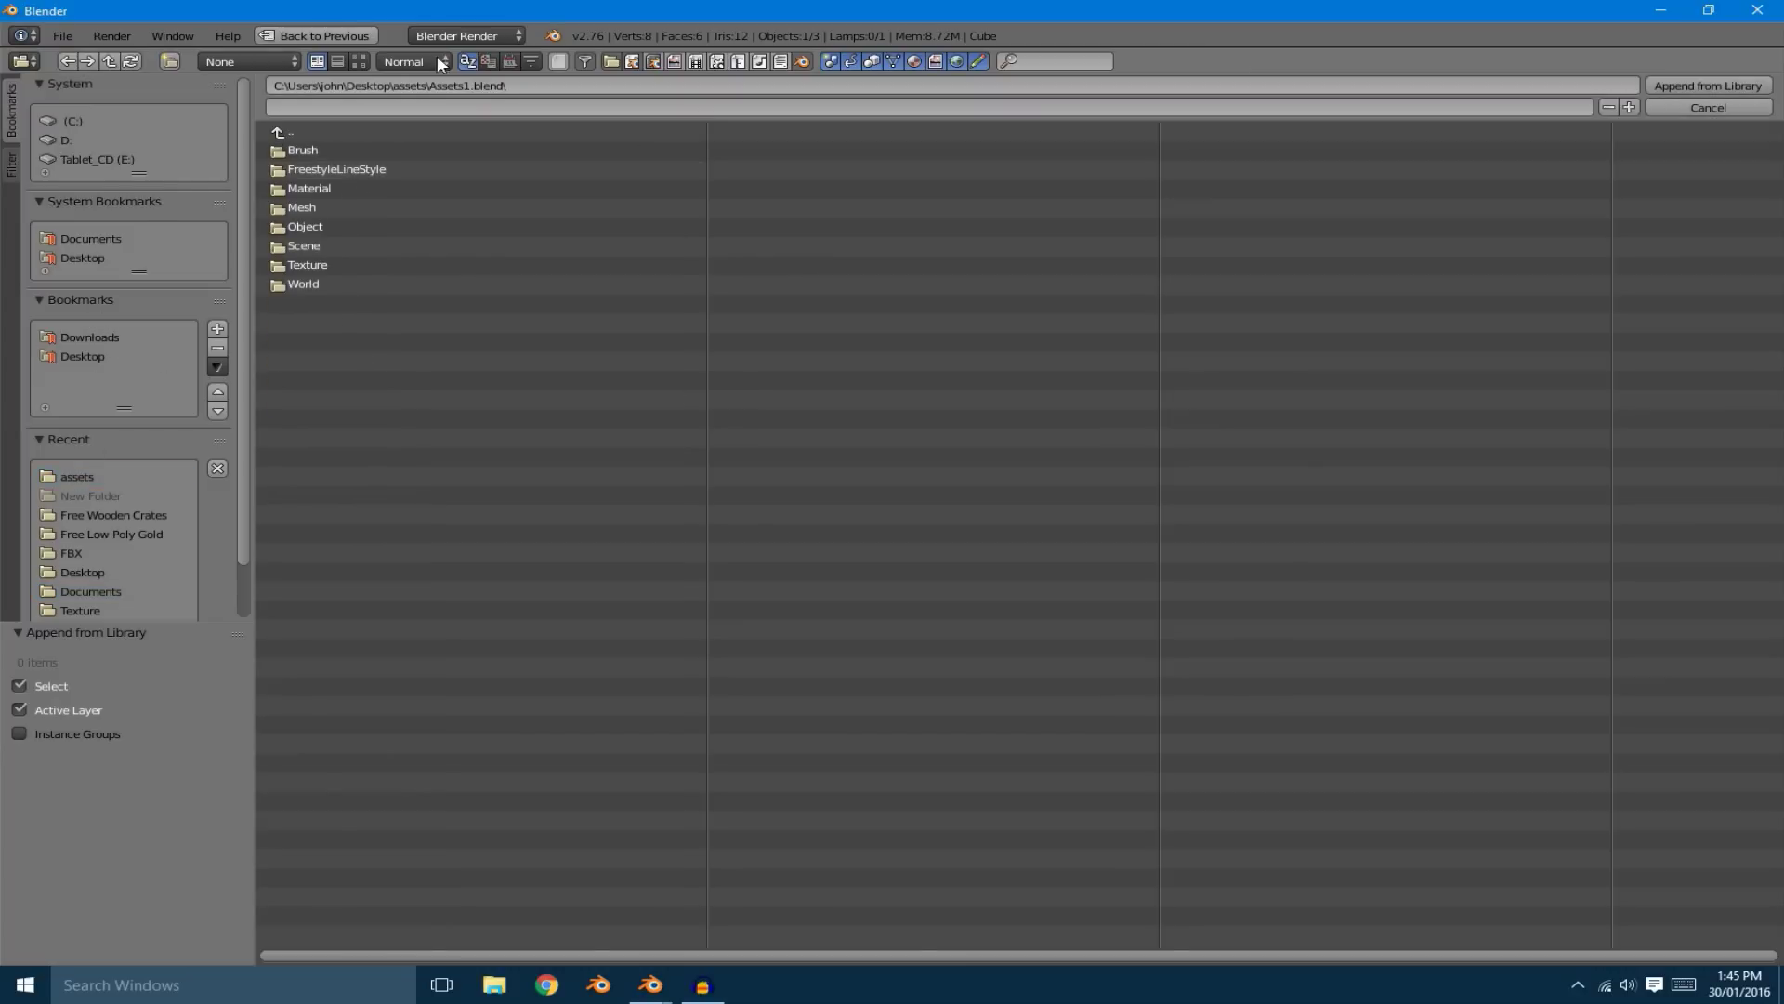
click(330, 229)
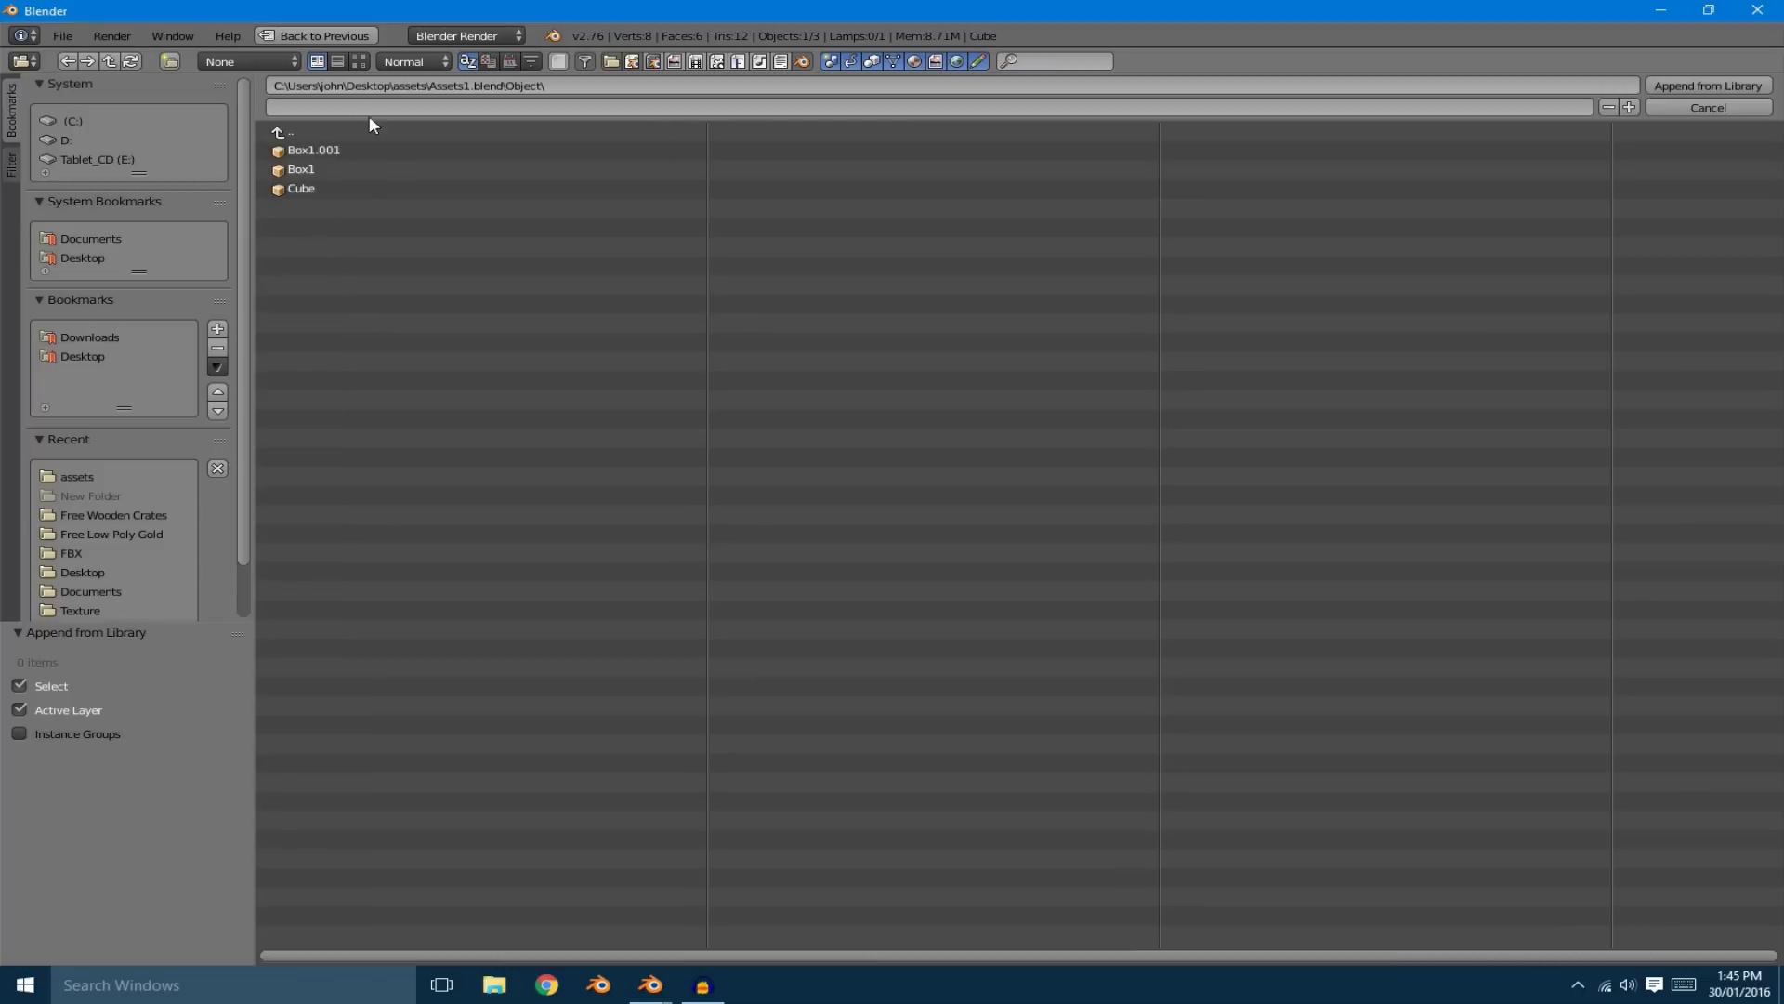
click(357, 65)
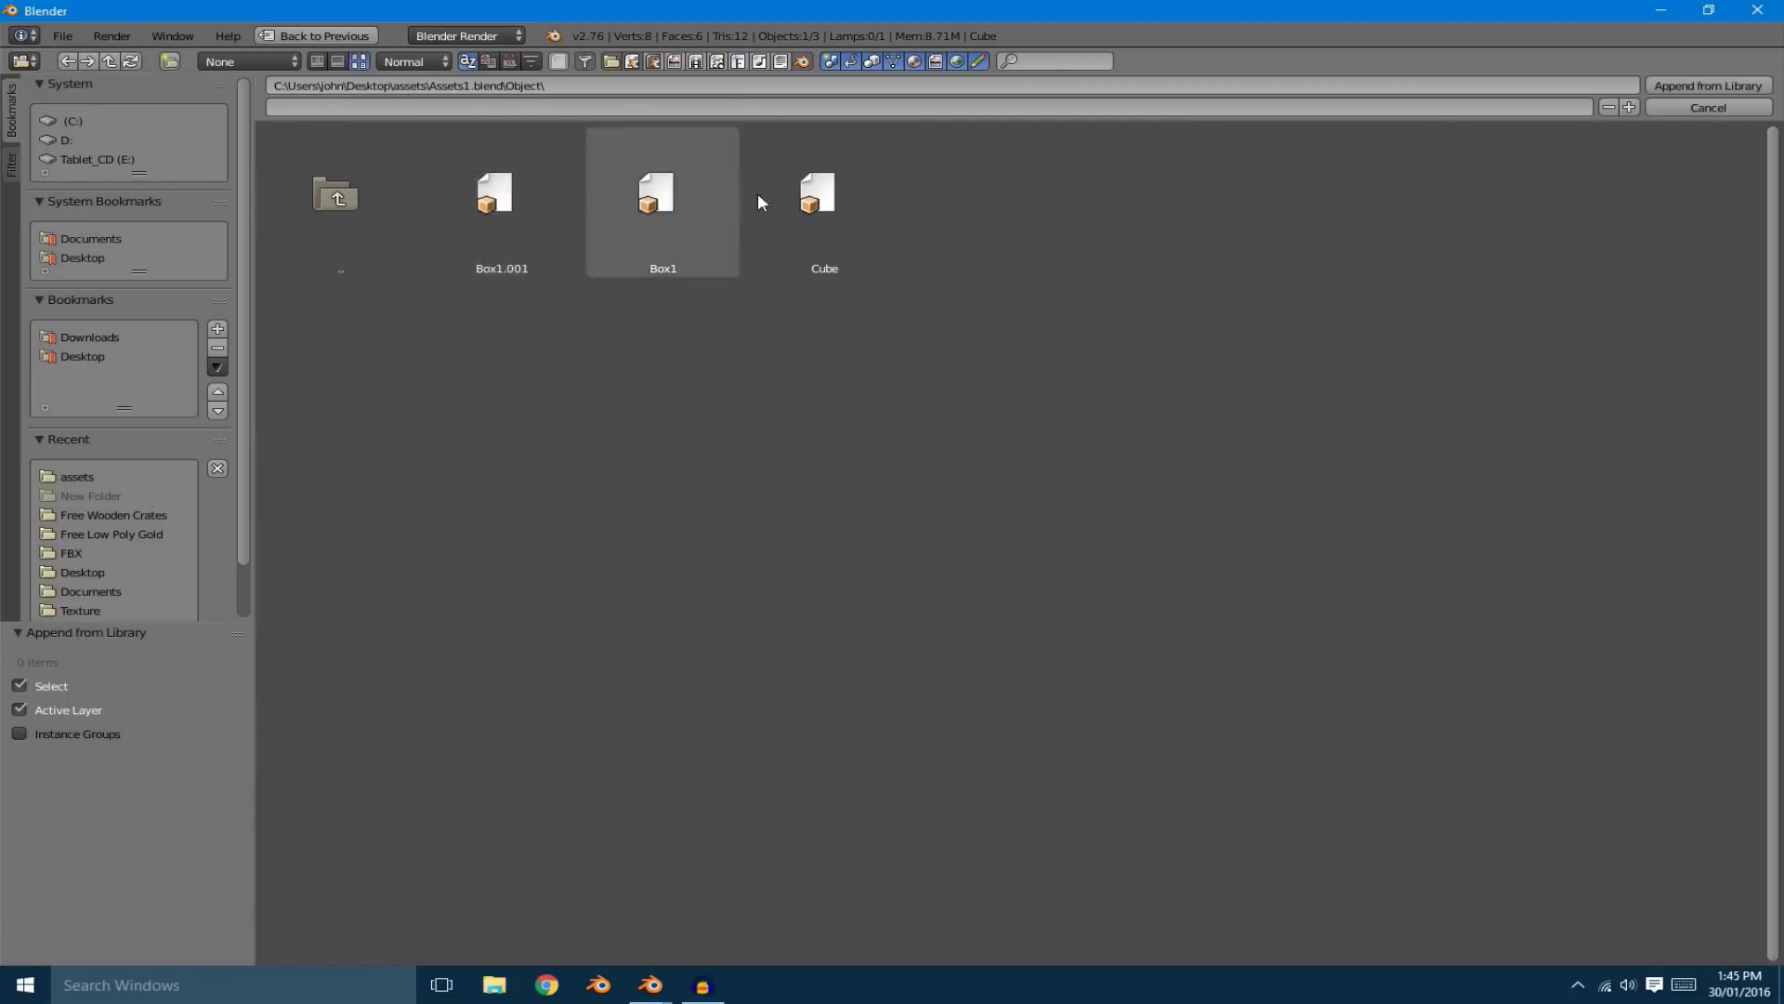
drag(925, 356, 431, 203)
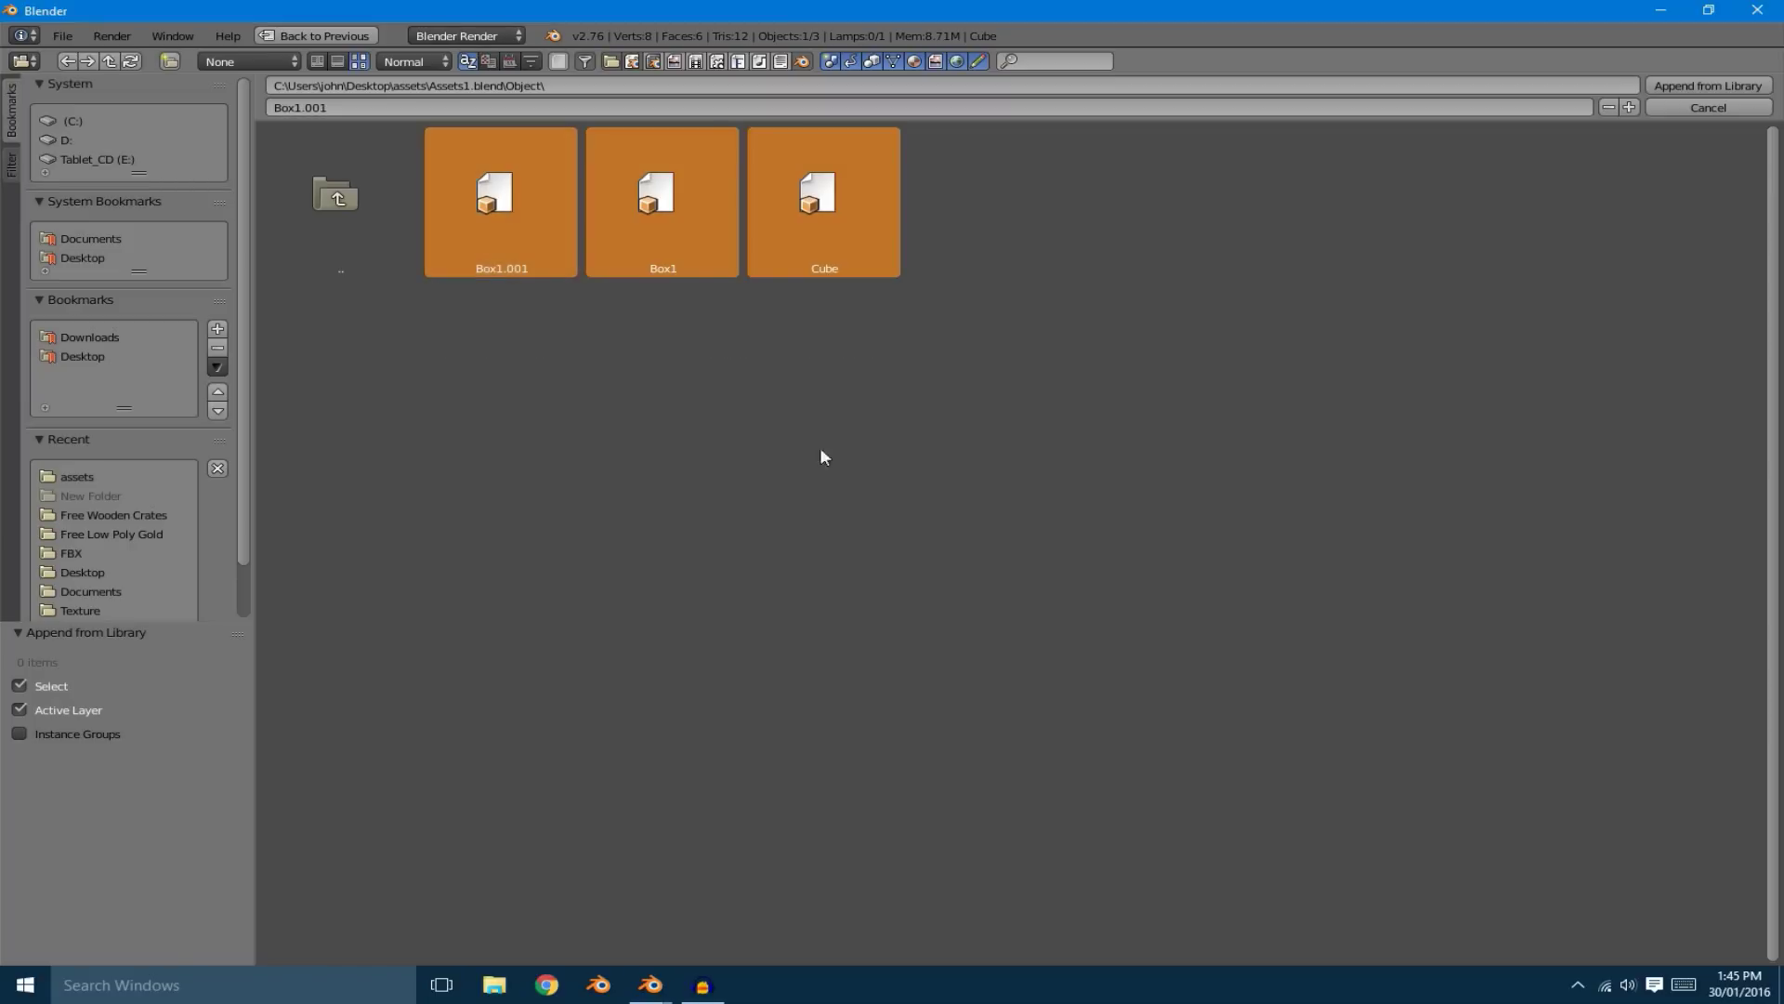
Switch to the Assets1.blend window, view the two boxes and the table, and save the file over itself
click(651, 984)
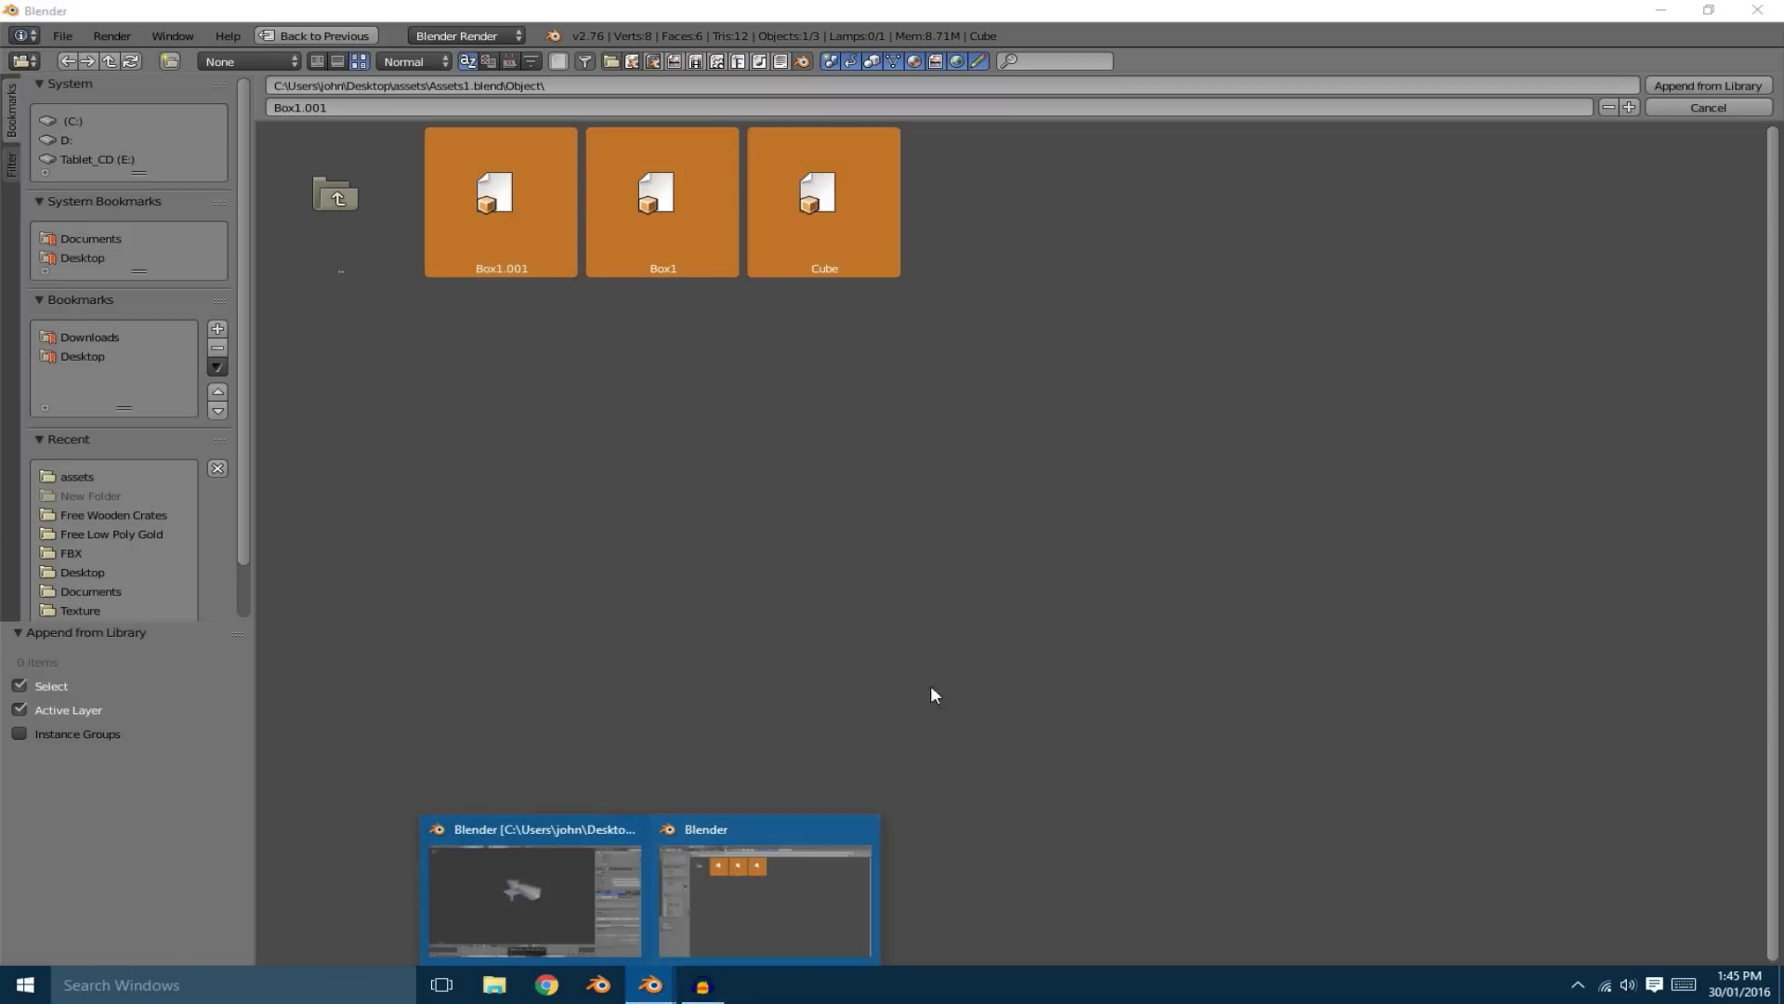
click(557, 869)
middle_drag(504, 390, 822, 246)
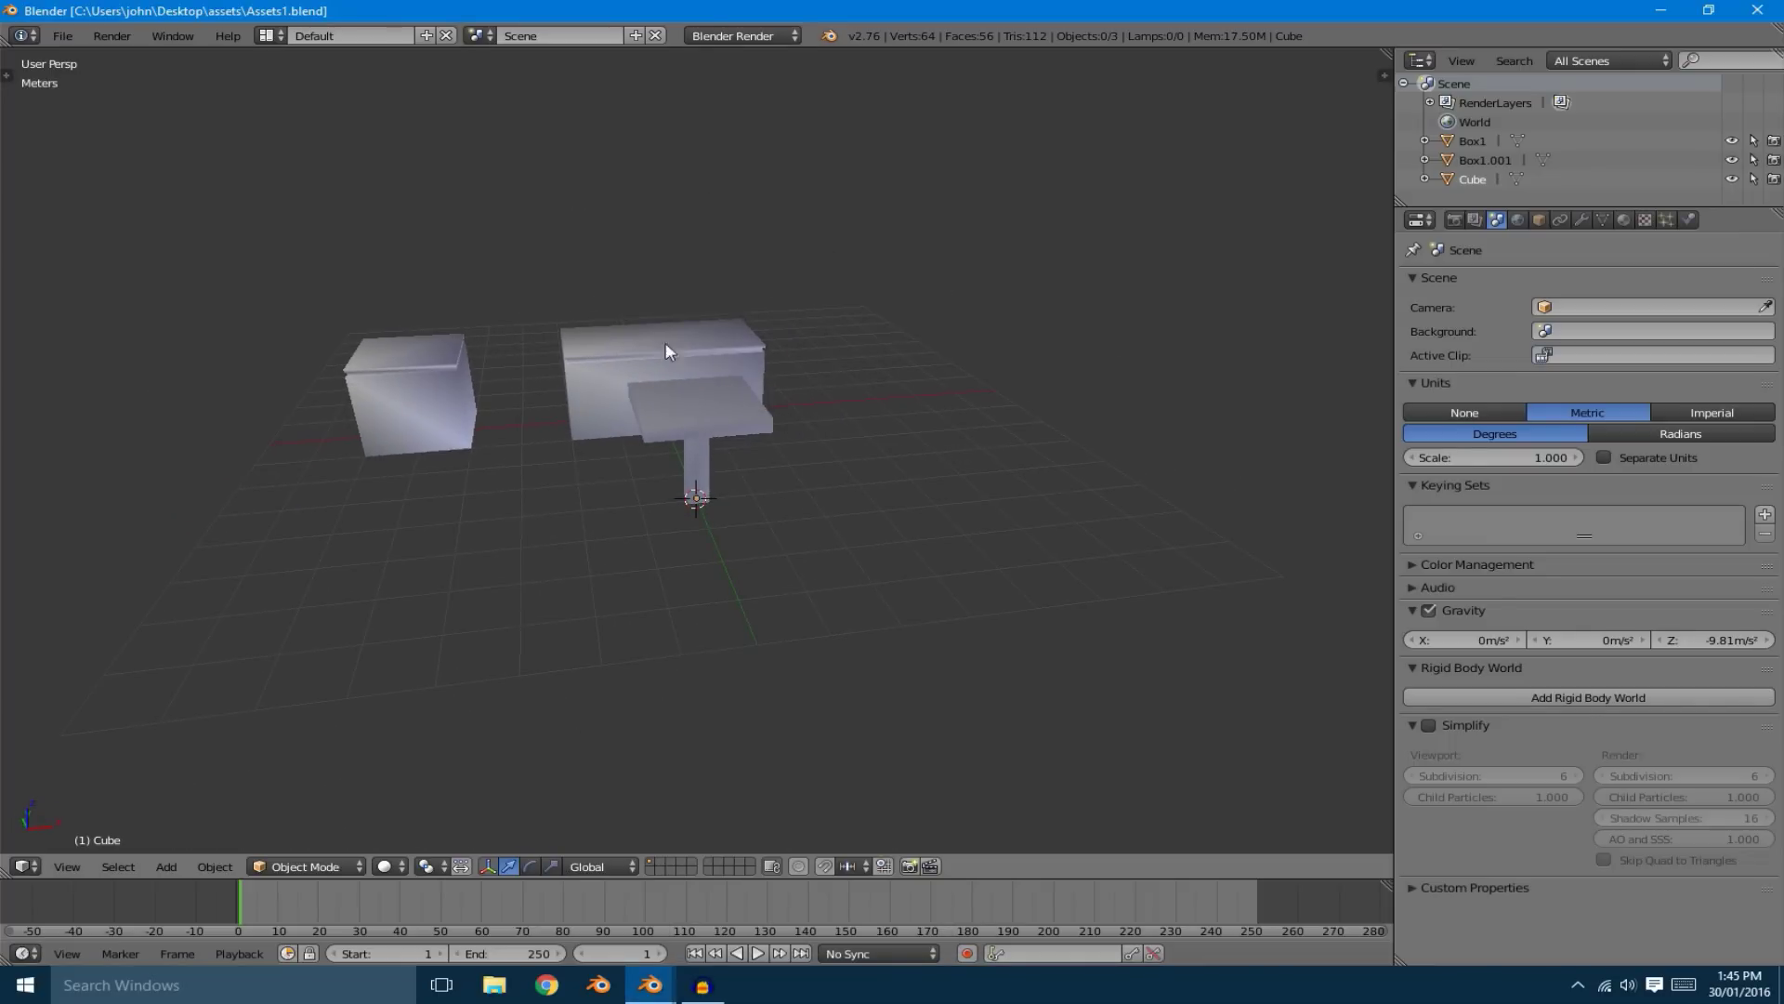
middle_drag(1036, 403, 945, 356)
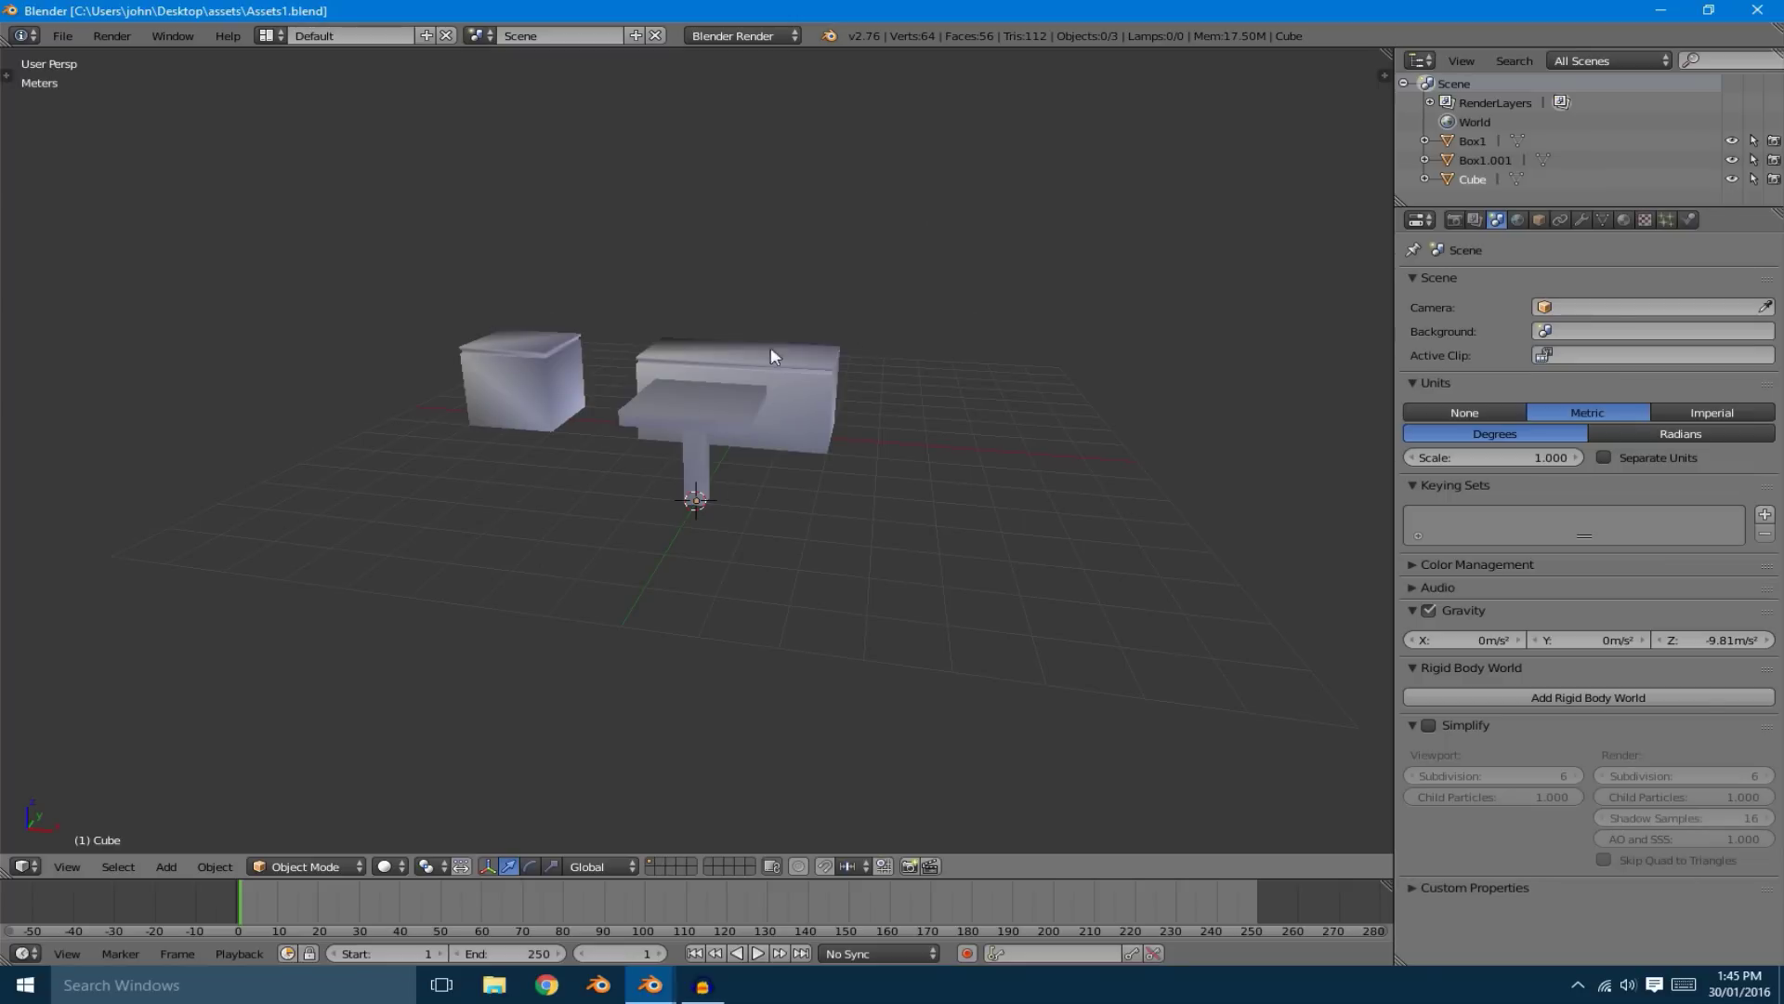
middle_drag(685, 502, 816, 428)
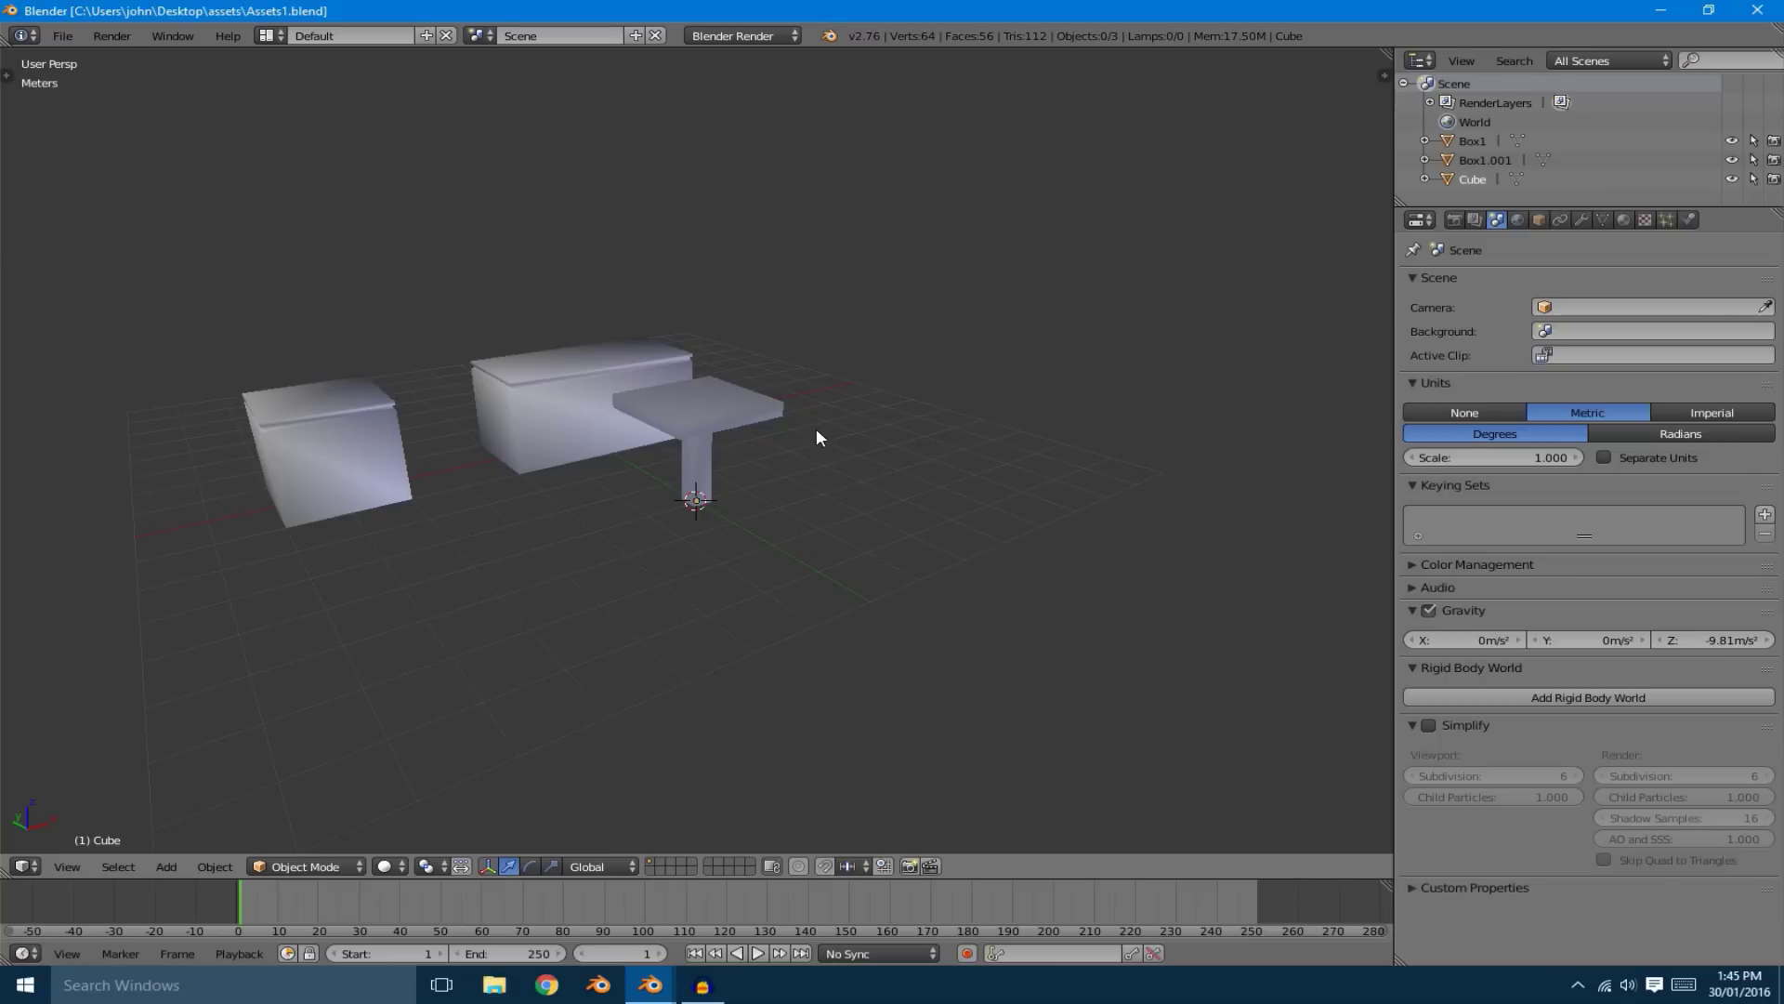
key(ctrl+s)
click(818, 430)
Batch-generate data previews for Assets1.blend, with scenes, groups, objects and materials/textures included
click(69, 35)
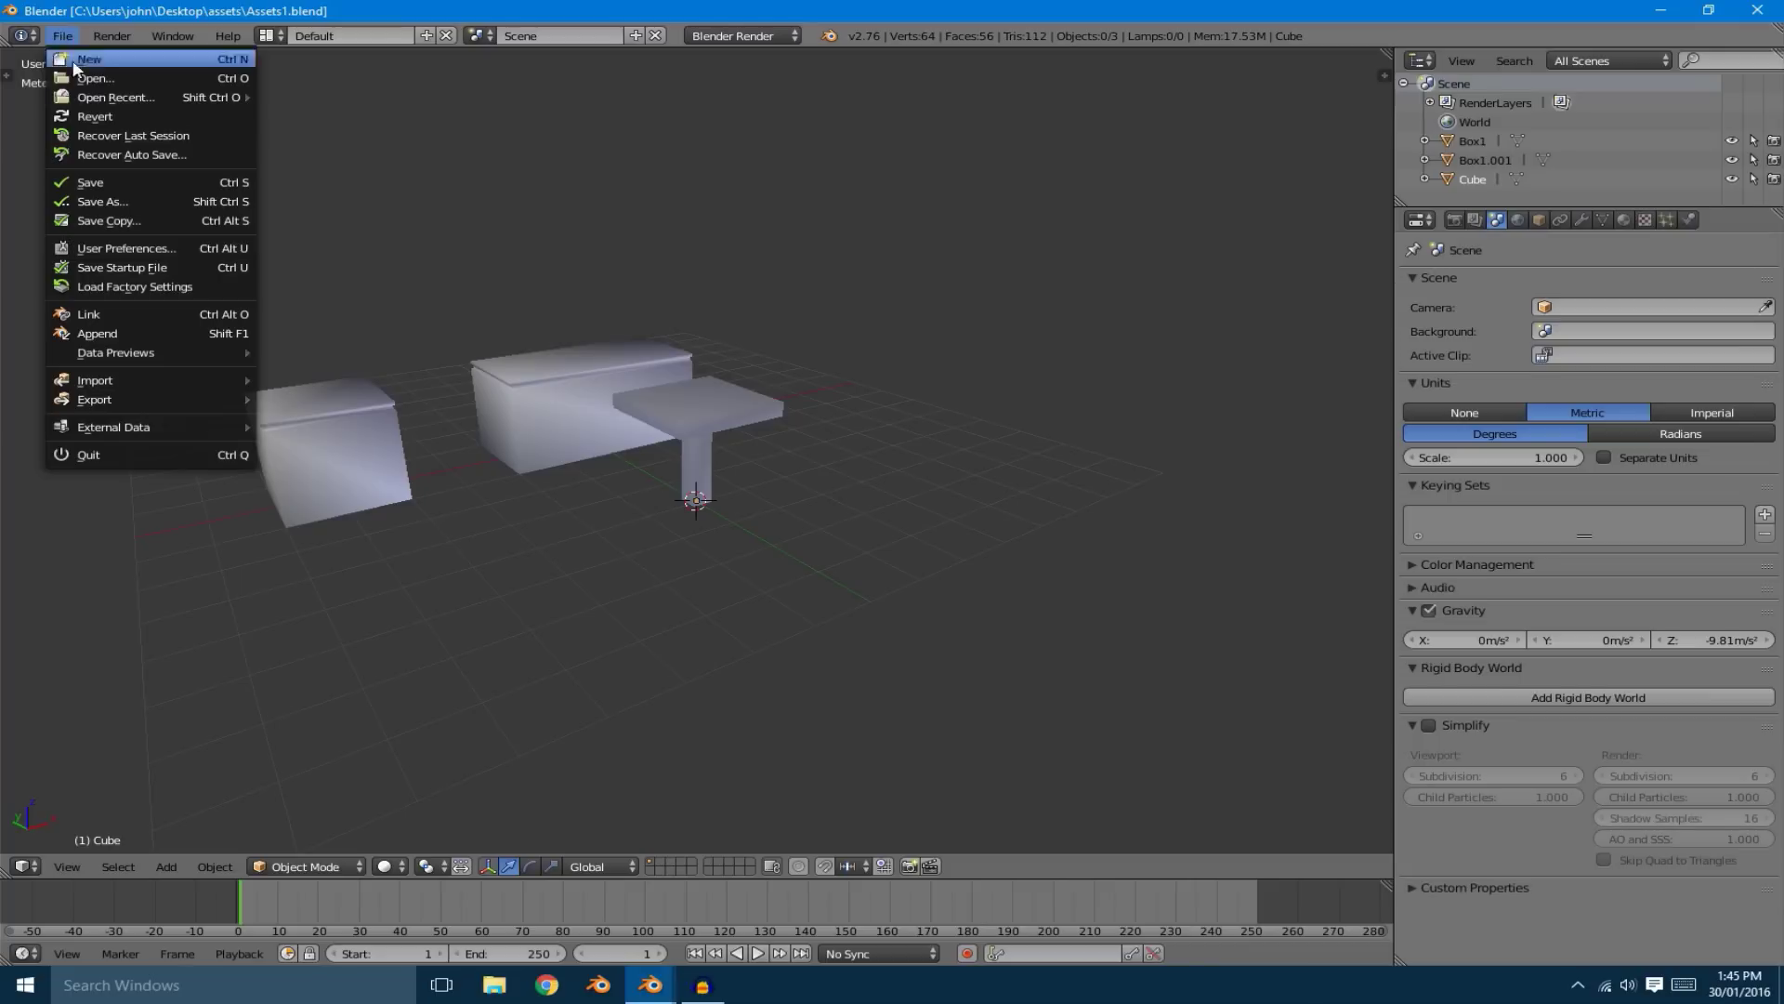
mouse_move(151, 358)
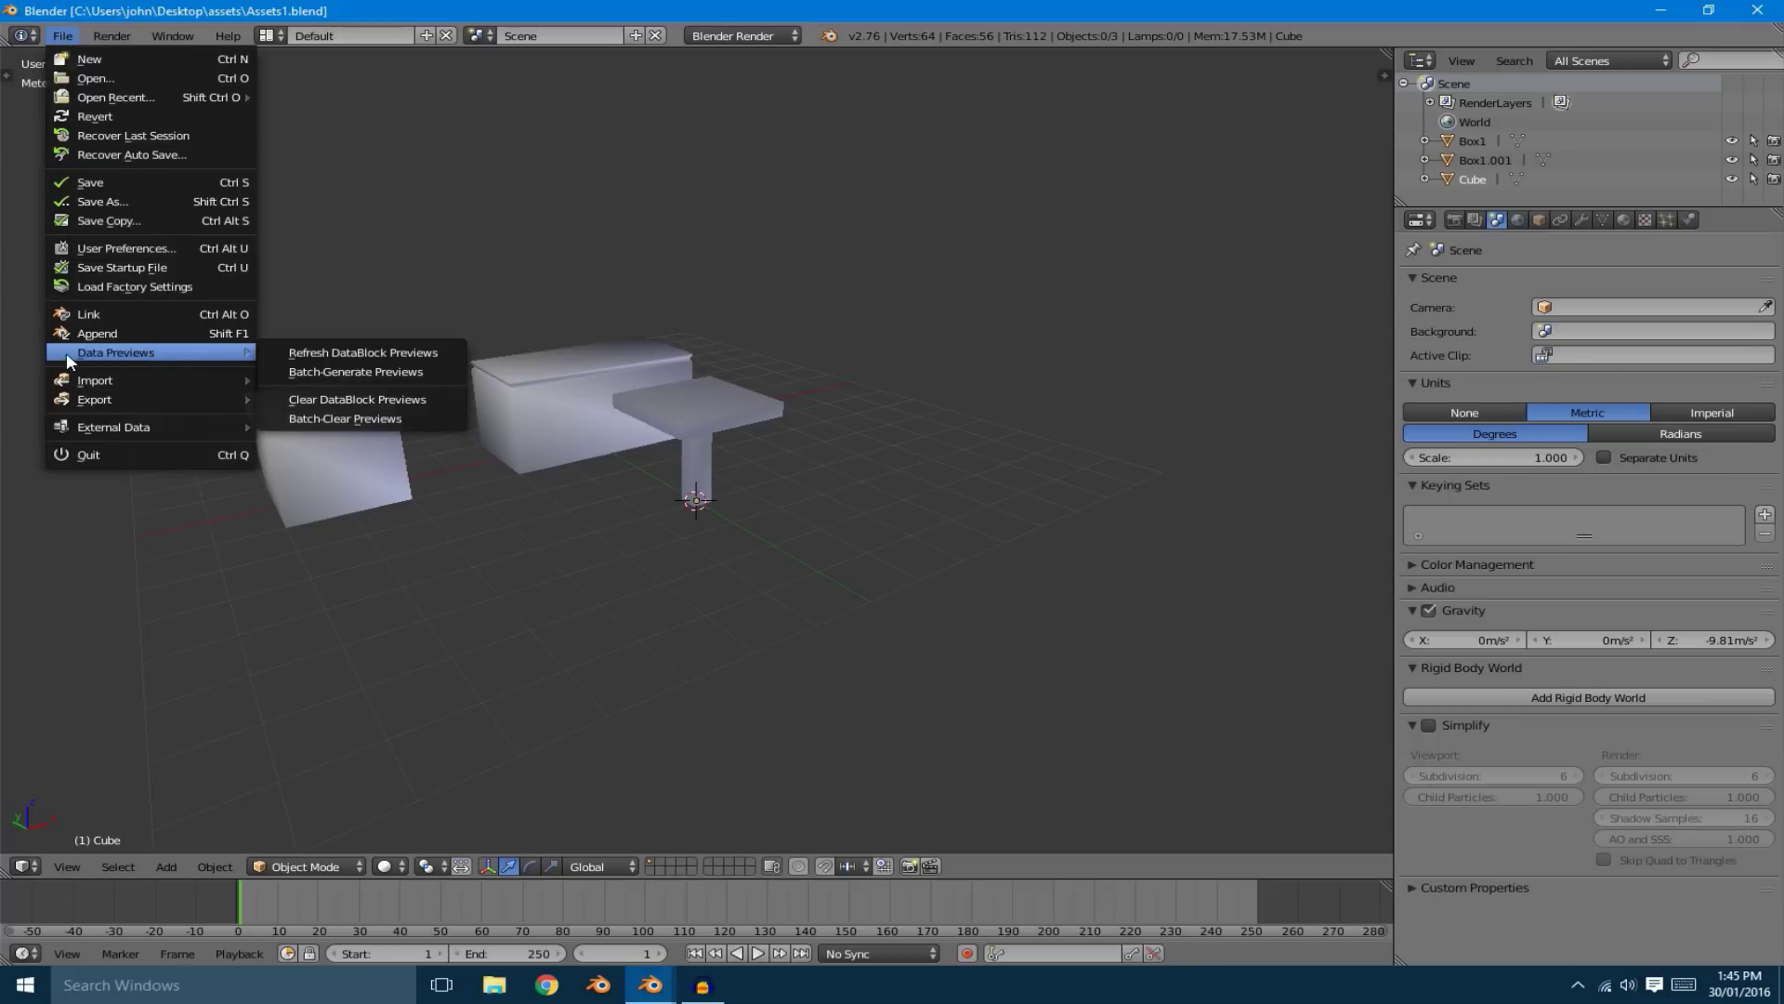
click(329, 373)
click(400, 173)
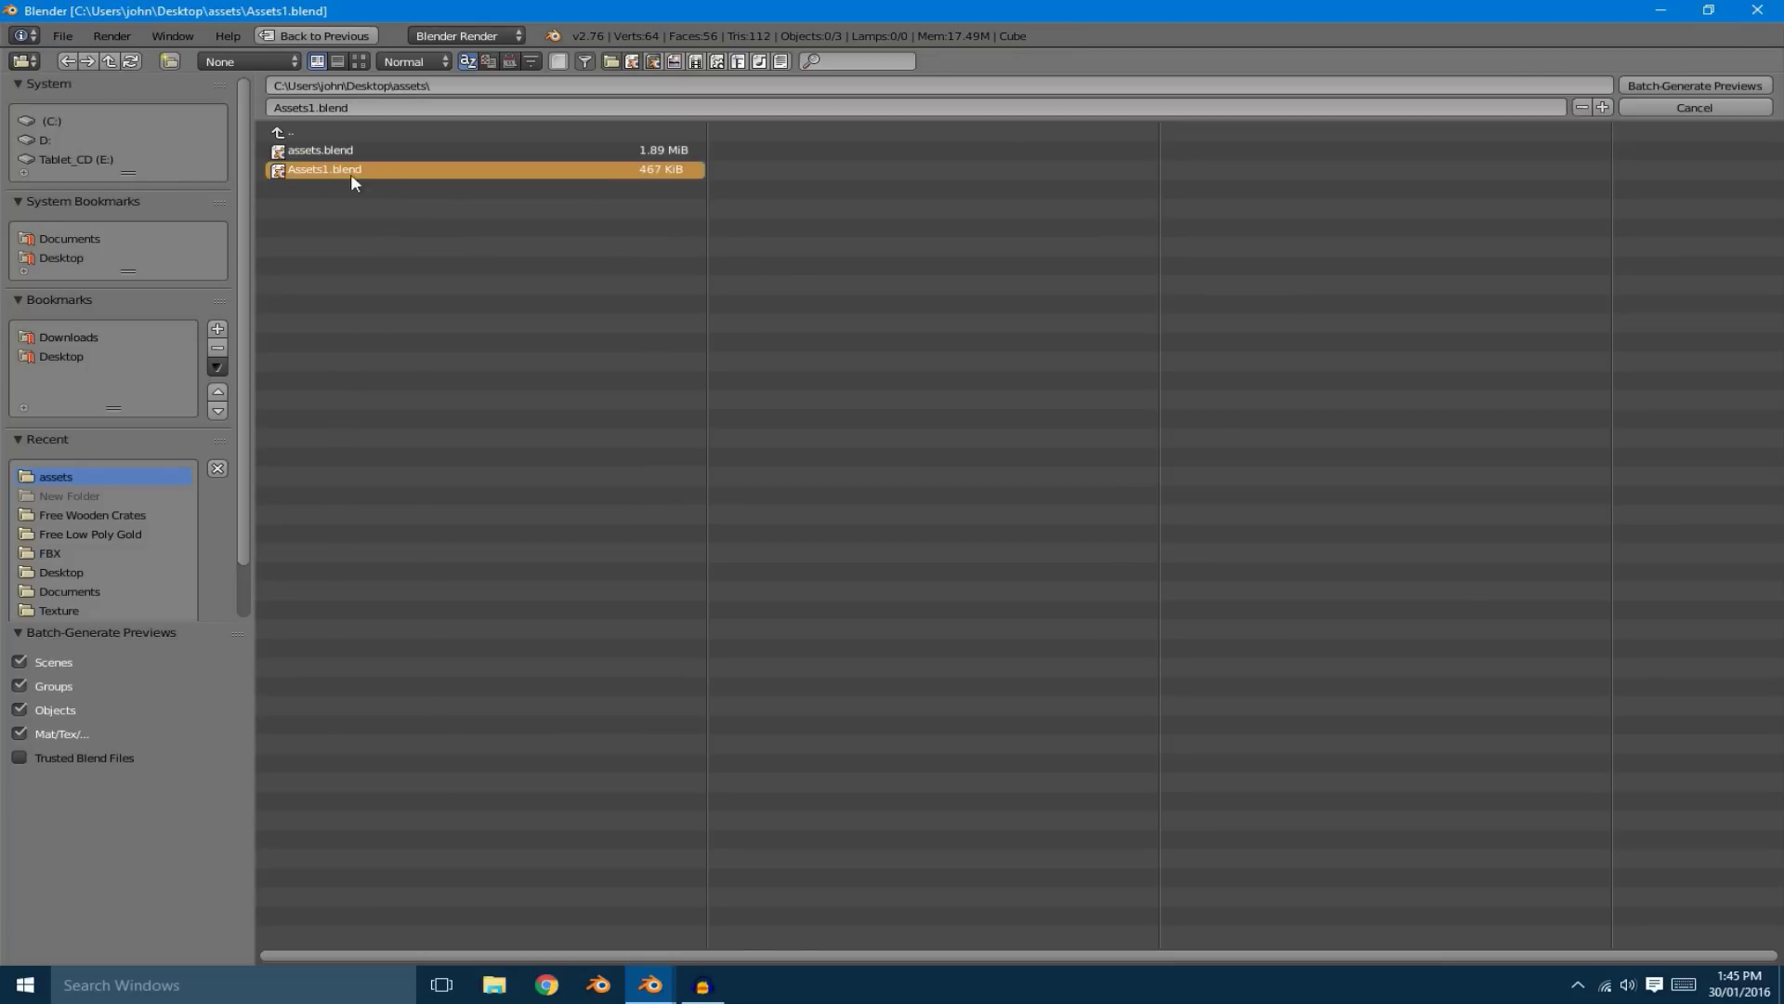
click(1712, 85)
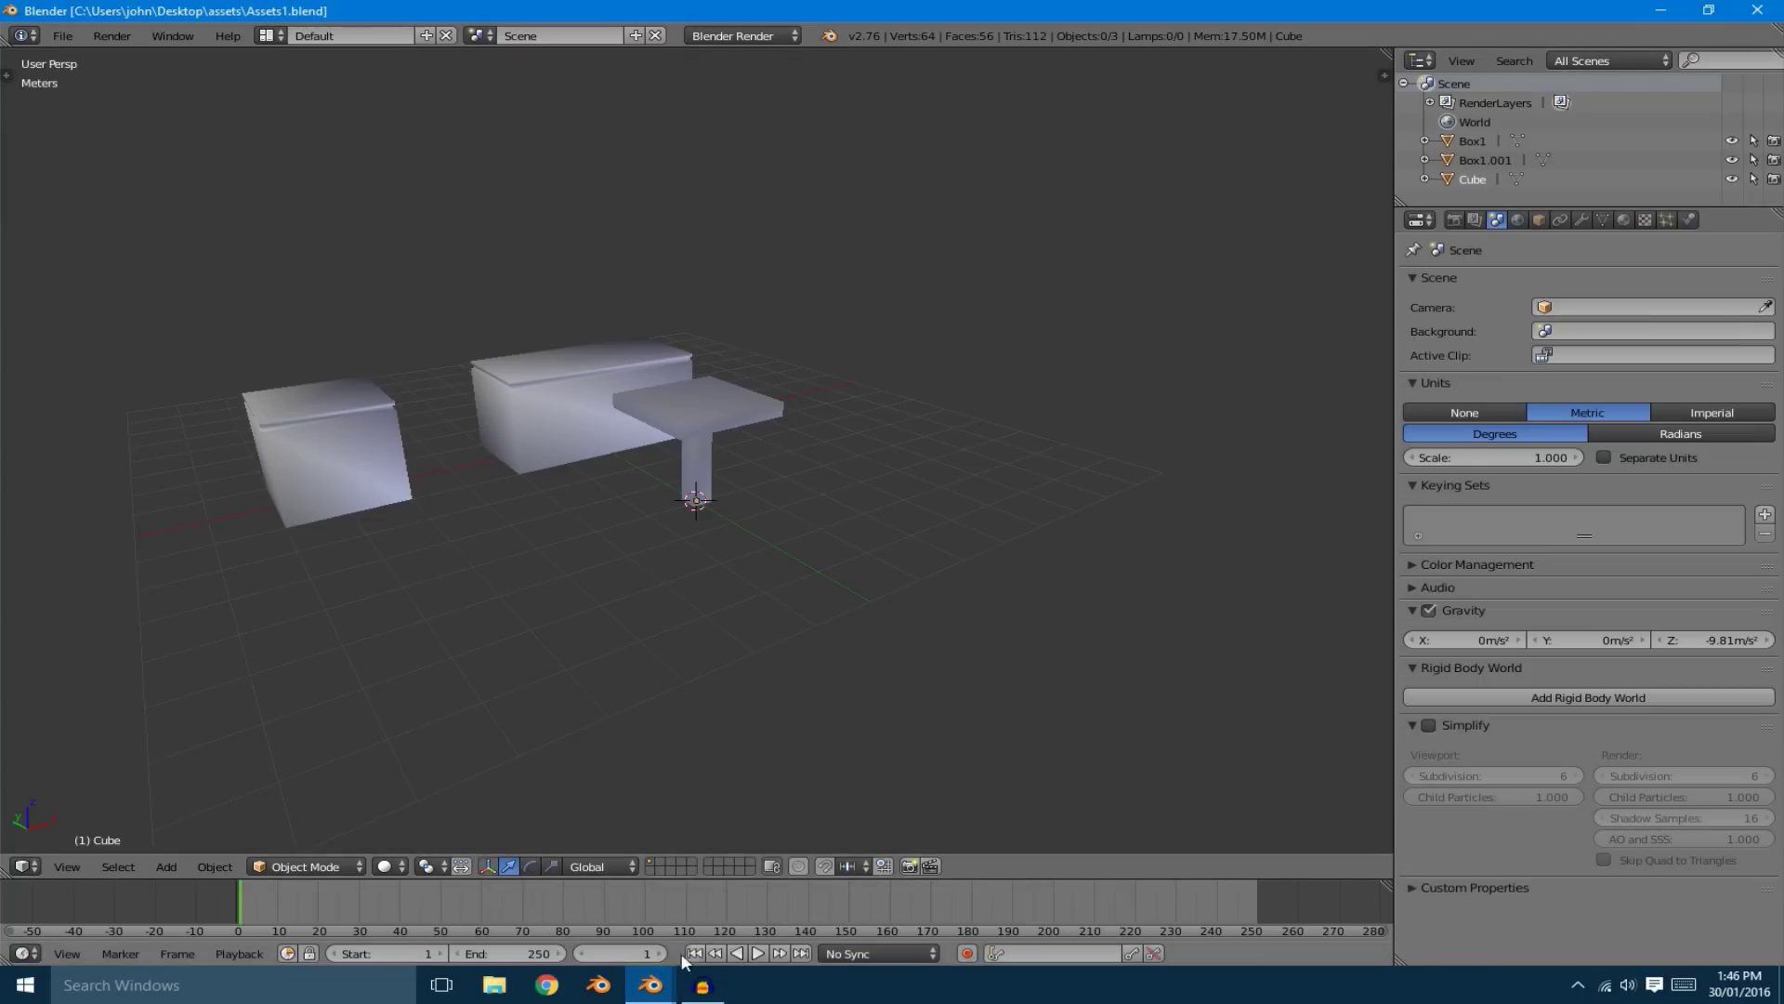
Return to the new scene's append browser and examine the preview thumbnails of Box1.001, Box1 and Cube
click(656, 981)
click(1324, 247)
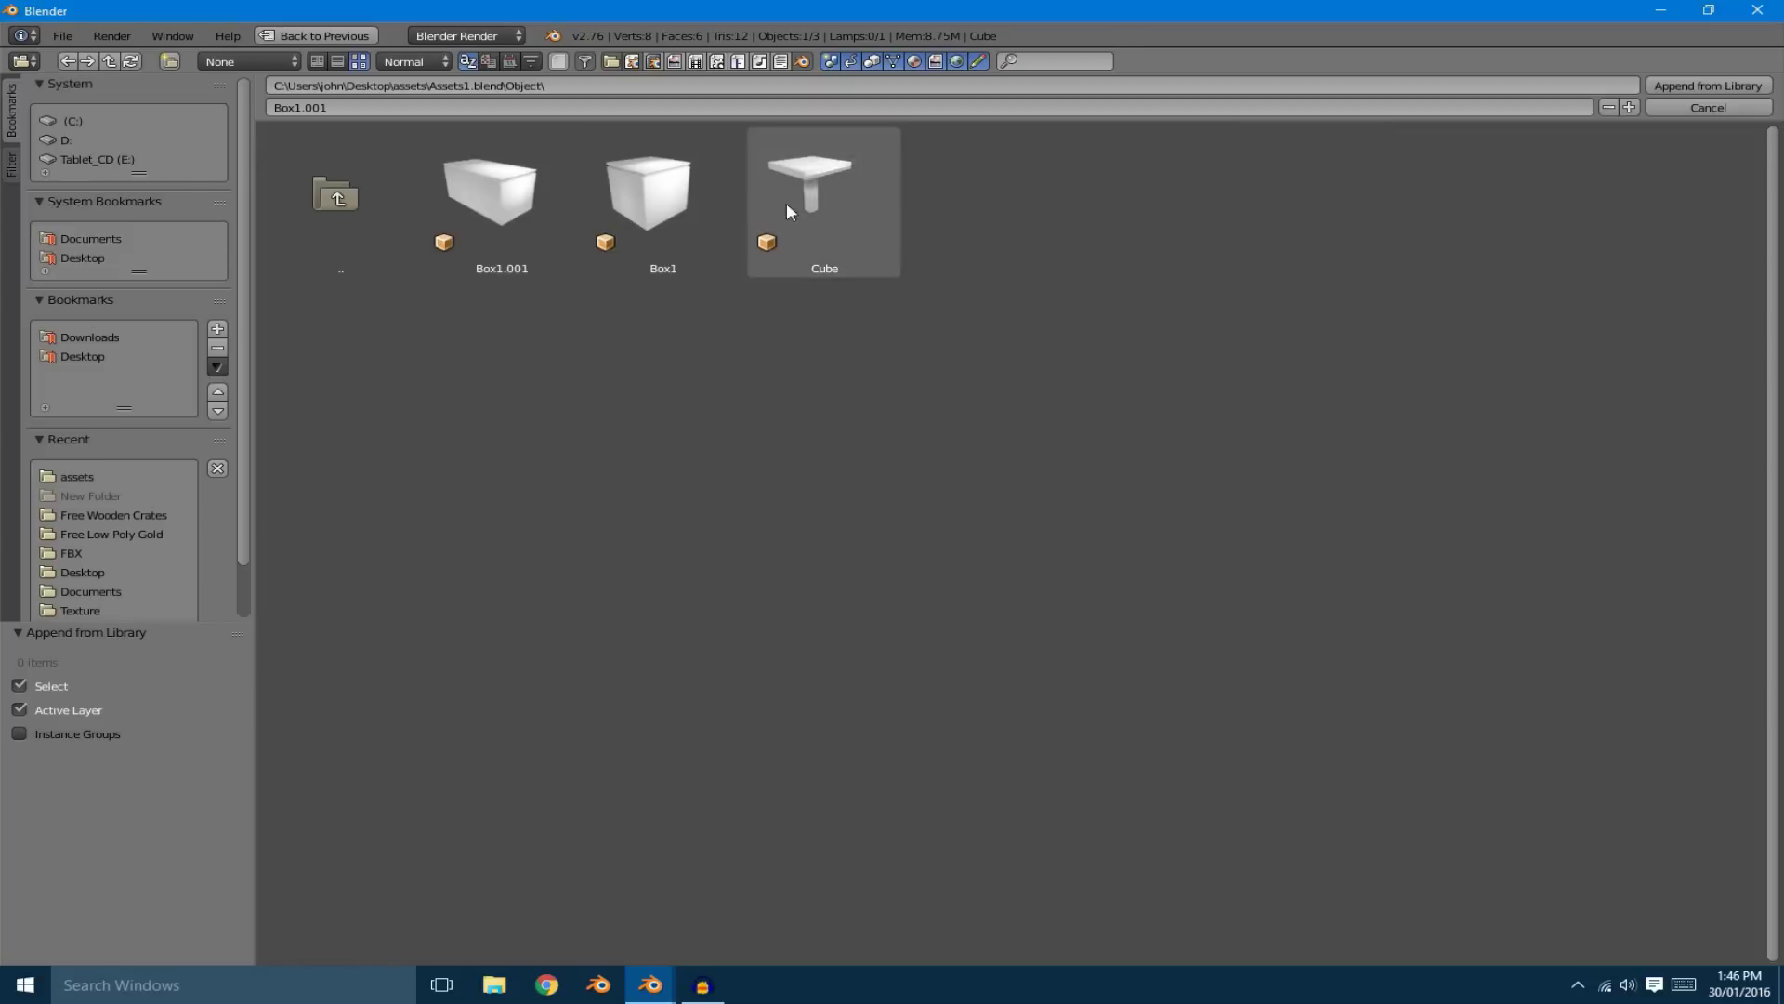
click(848, 191)
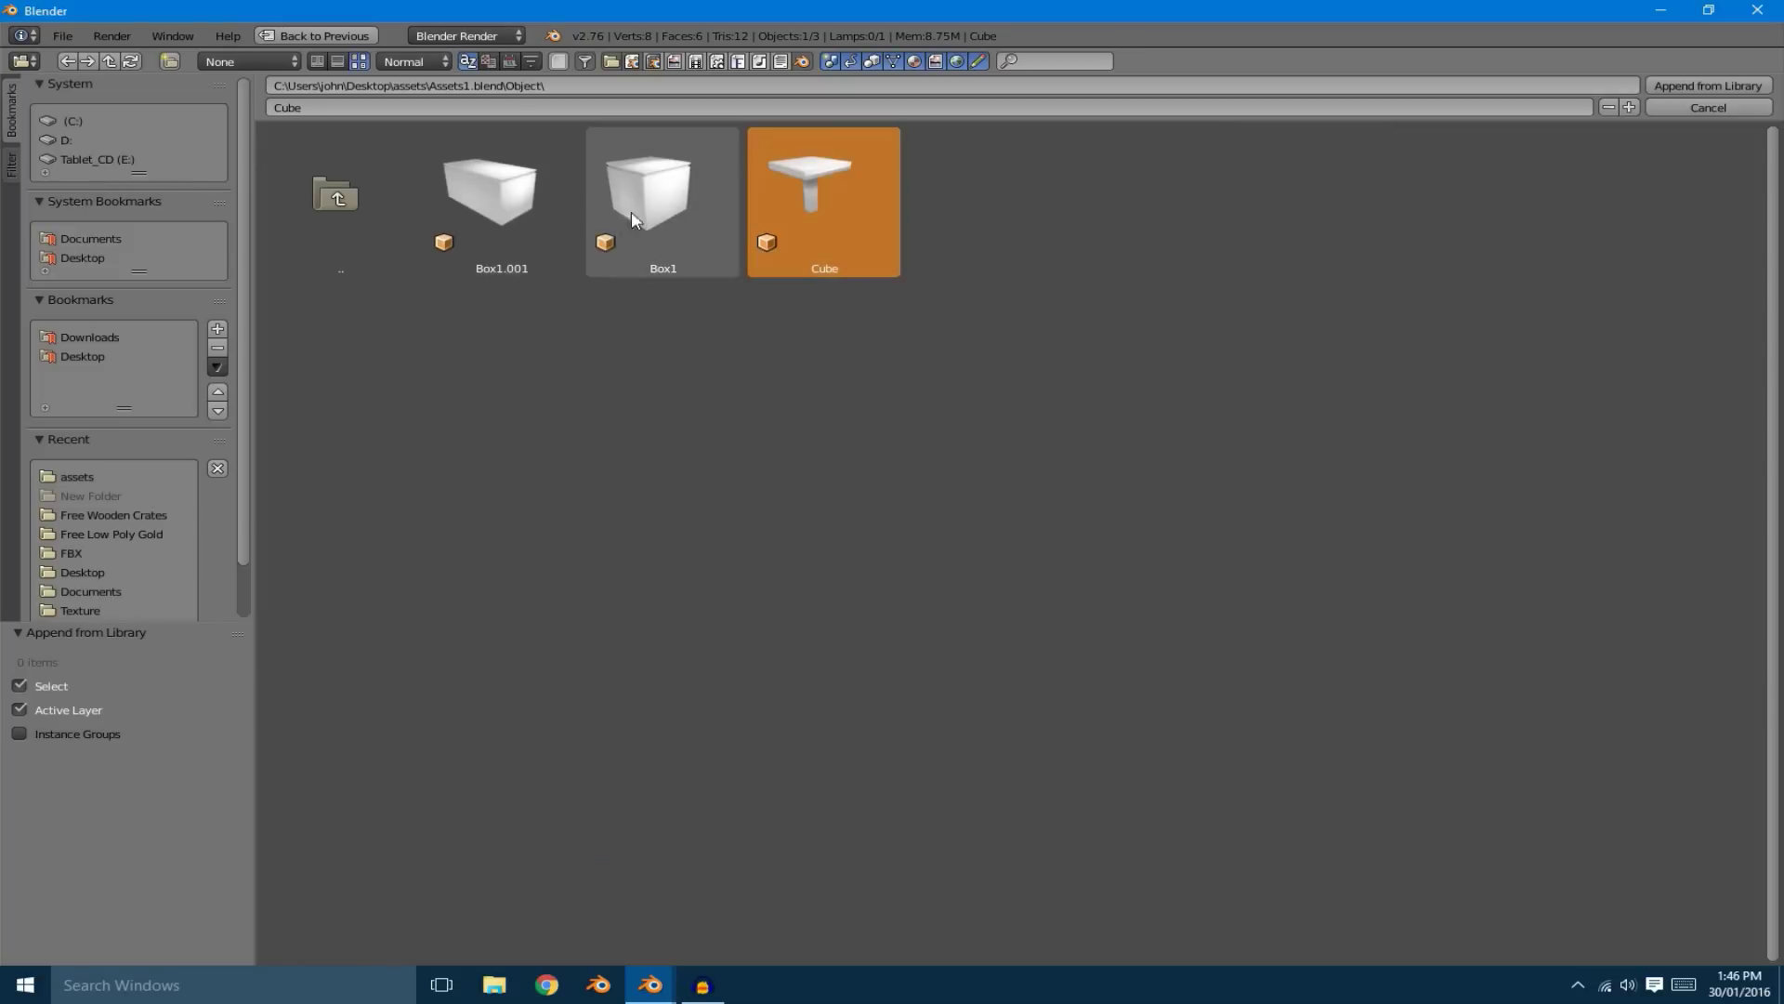
click(655, 210)
click(477, 221)
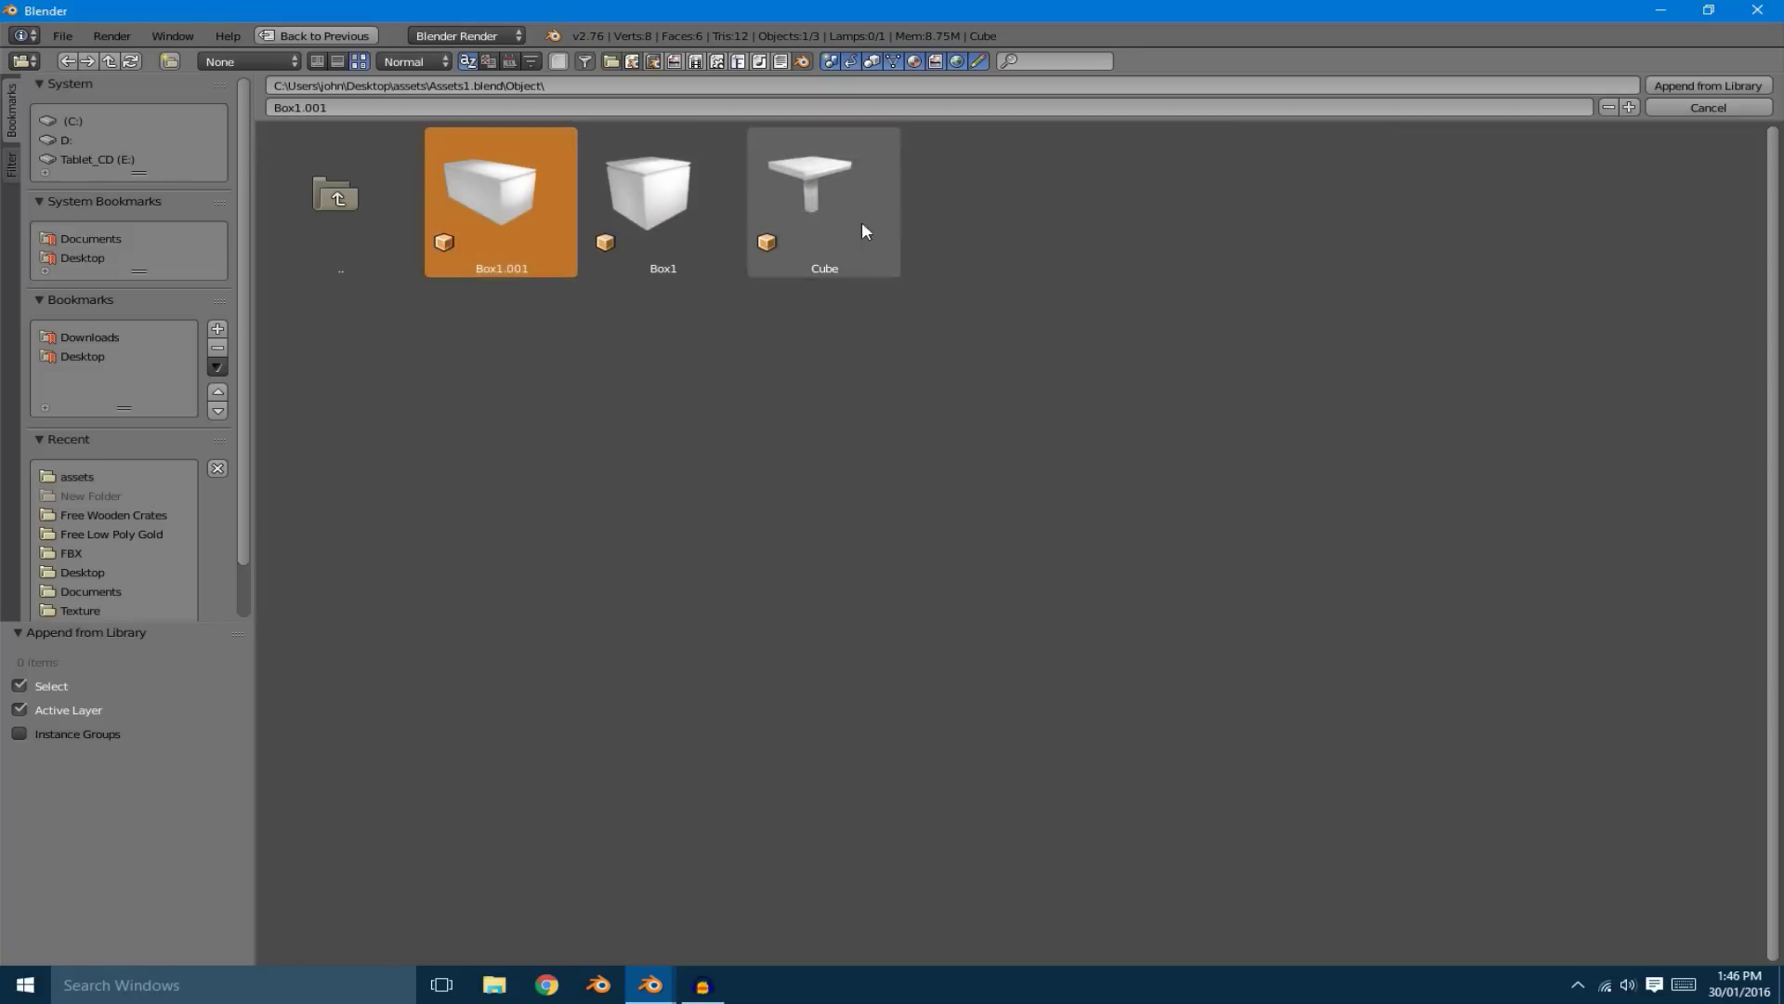
click(632, 207)
click(837, 220)
click(669, 221)
click(525, 234)
click(643, 223)
click(807, 208)
click(642, 212)
click(505, 215)
click(651, 209)
click(794, 198)
click(650, 214)
click(494, 217)
click(651, 212)
click(807, 204)
click(524, 220)
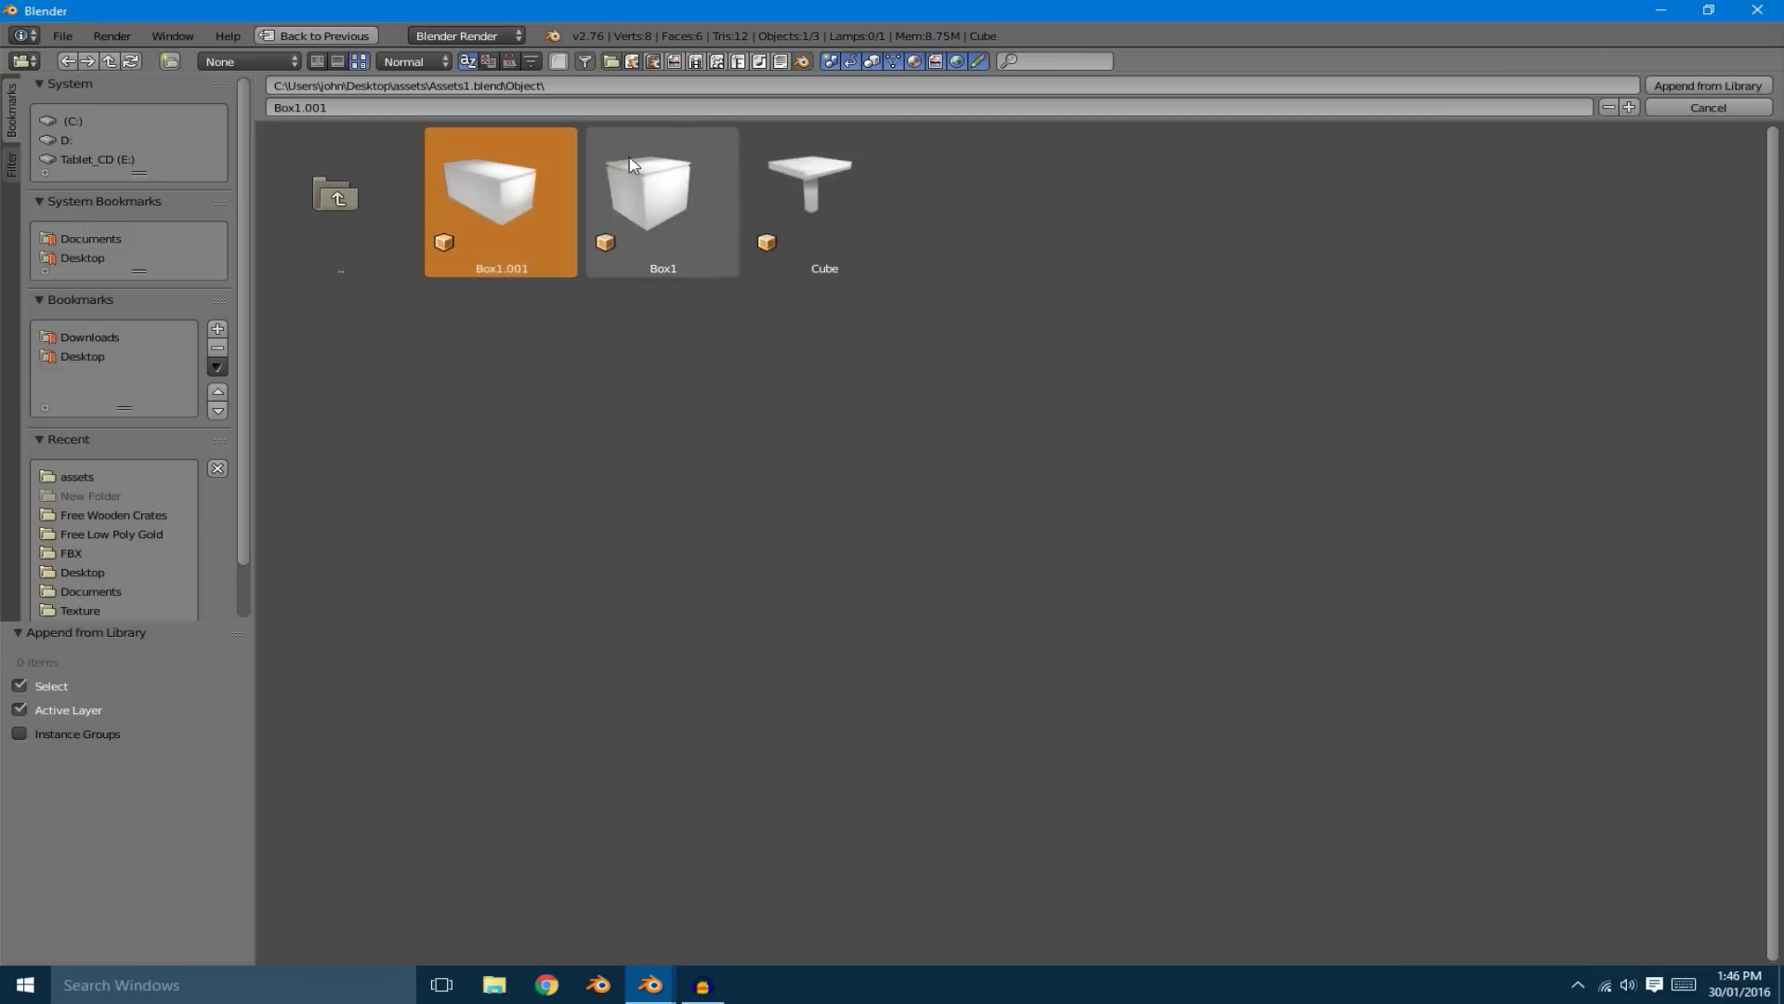
click(651, 206)
click(824, 194)
click(542, 223)
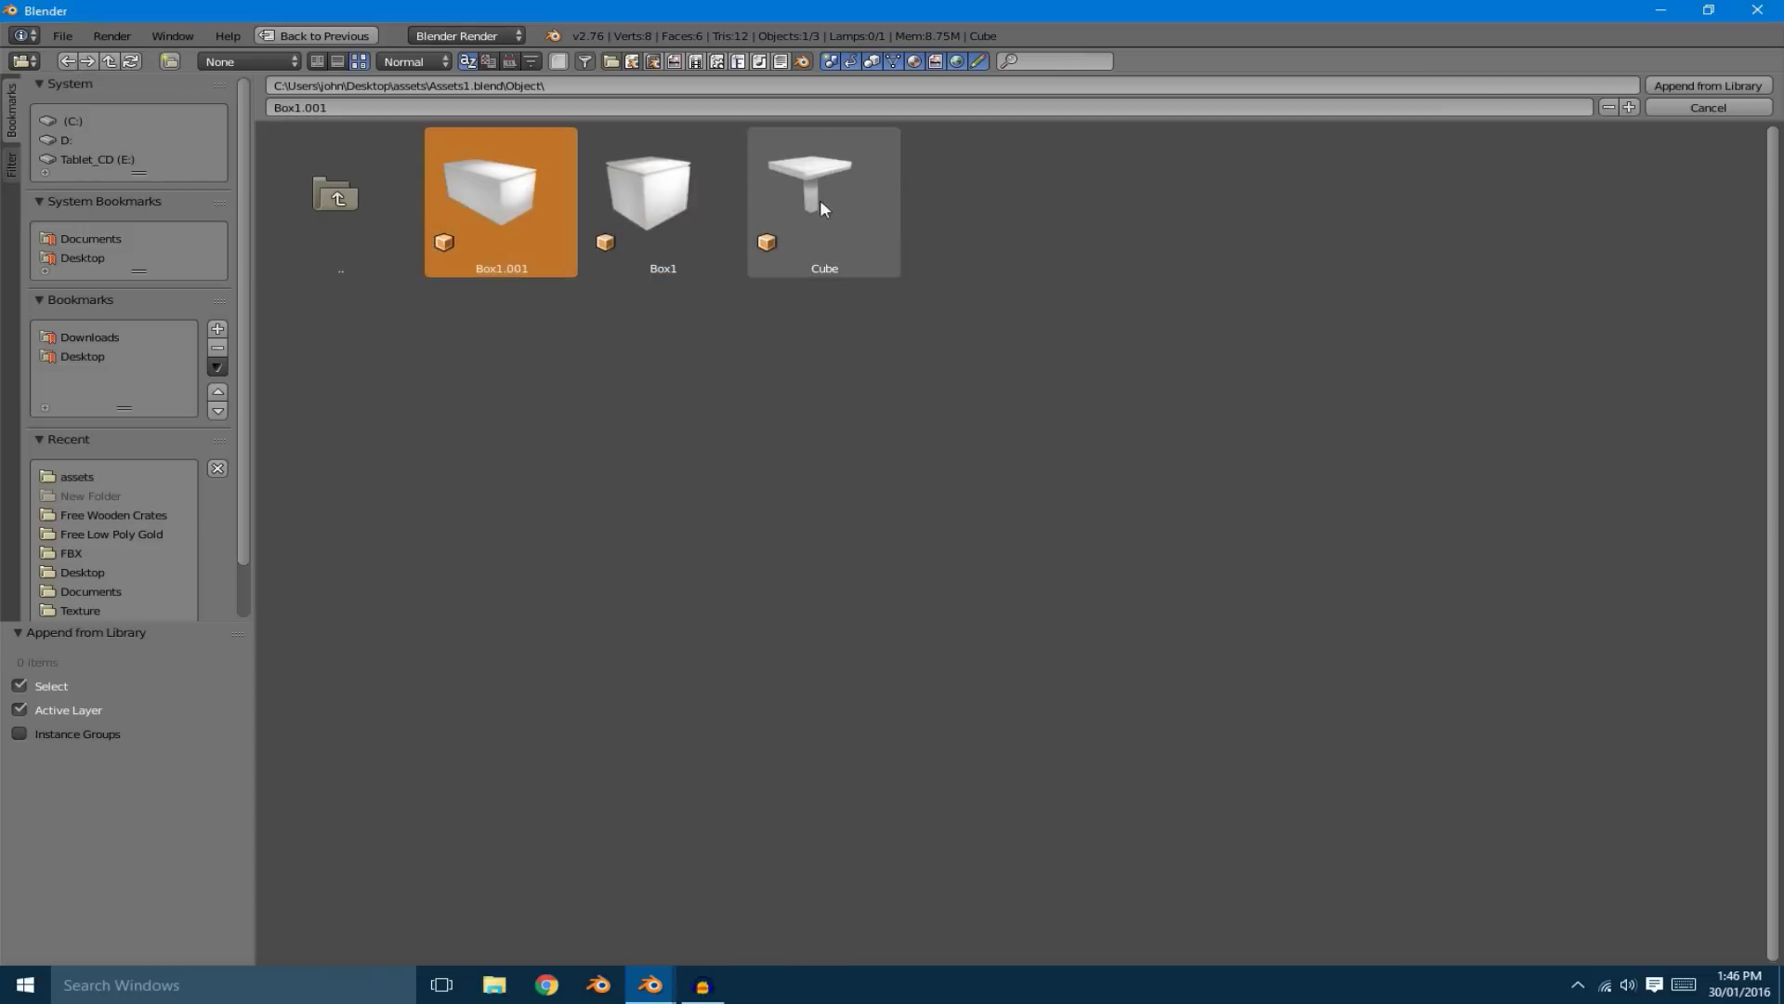
Examine the previews in the Material, Scene, Texture, World and Image categories of Assets1.blend
click(281, 177)
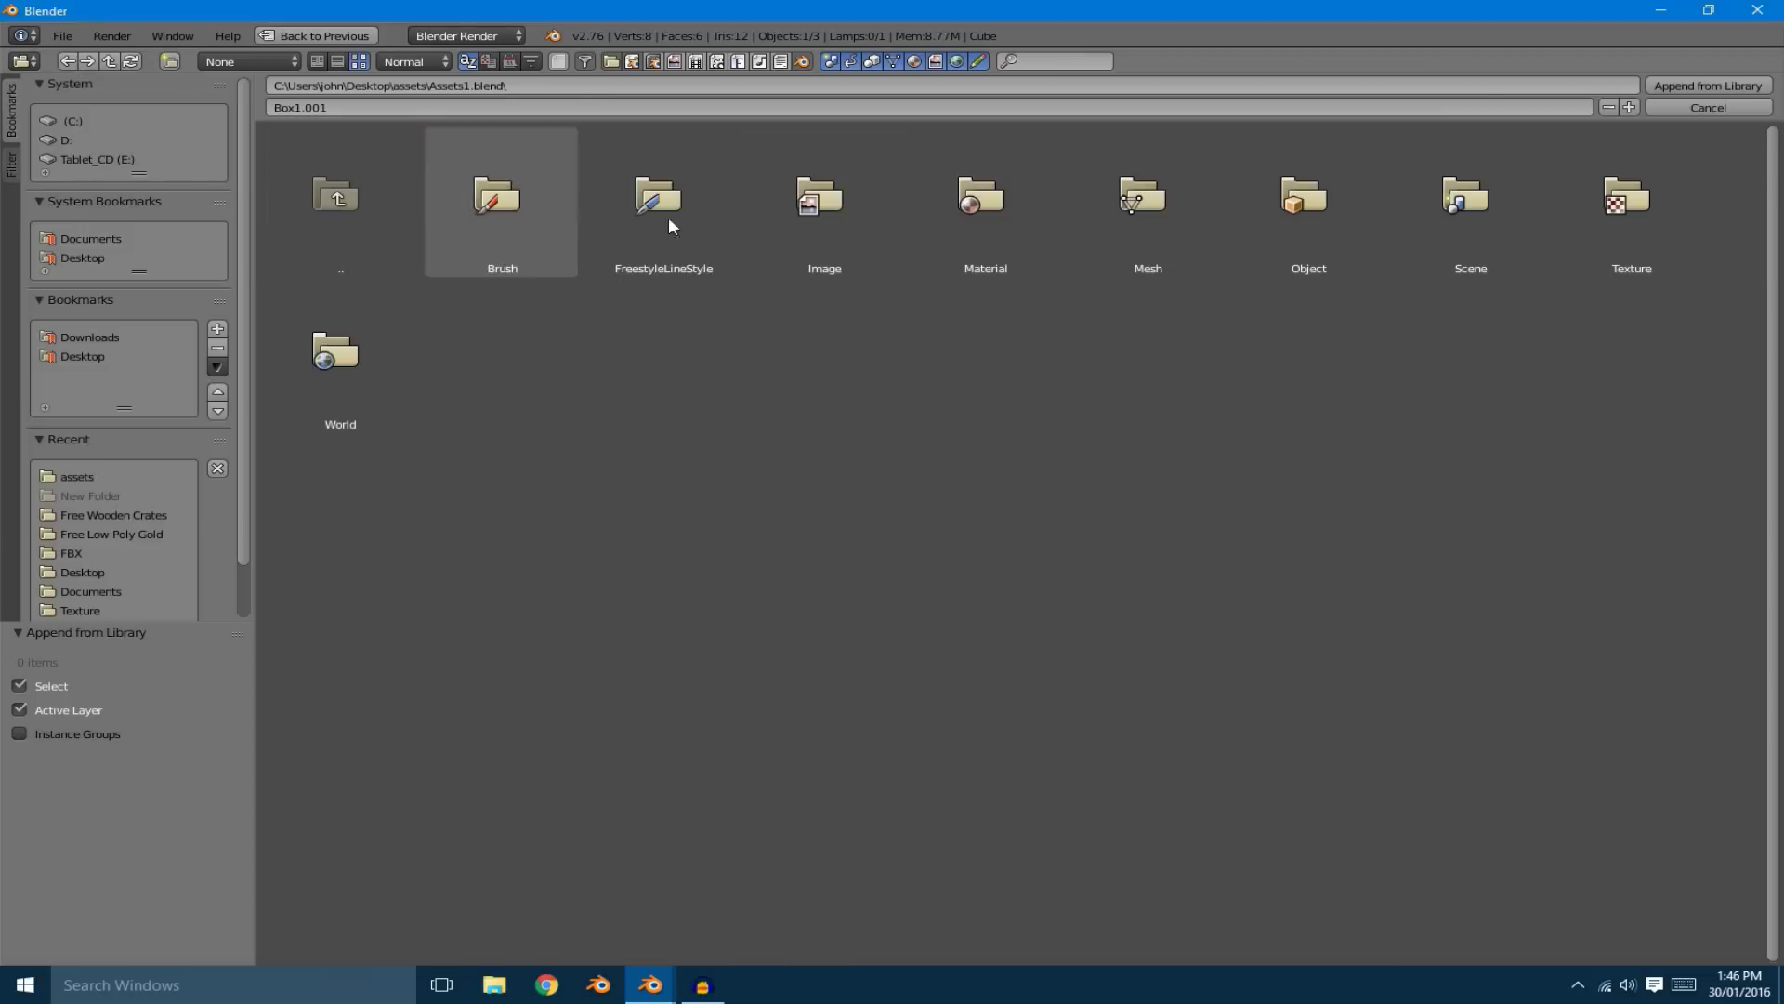
click(987, 240)
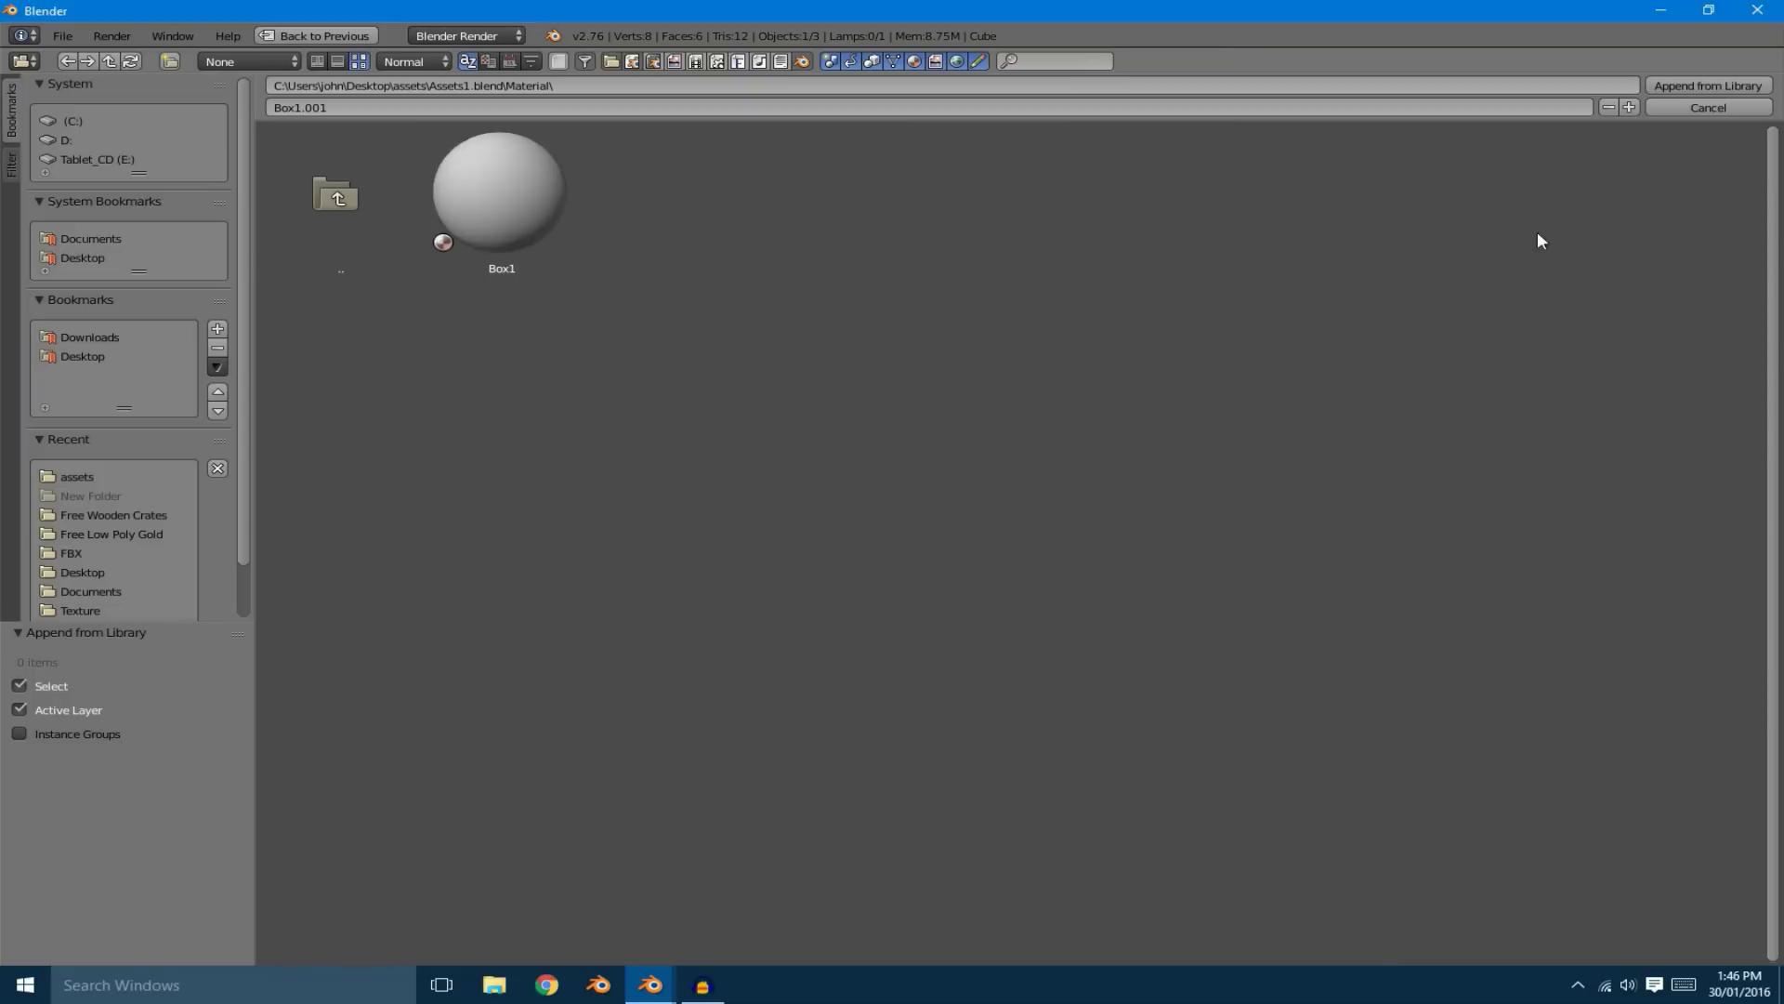
click(315, 233)
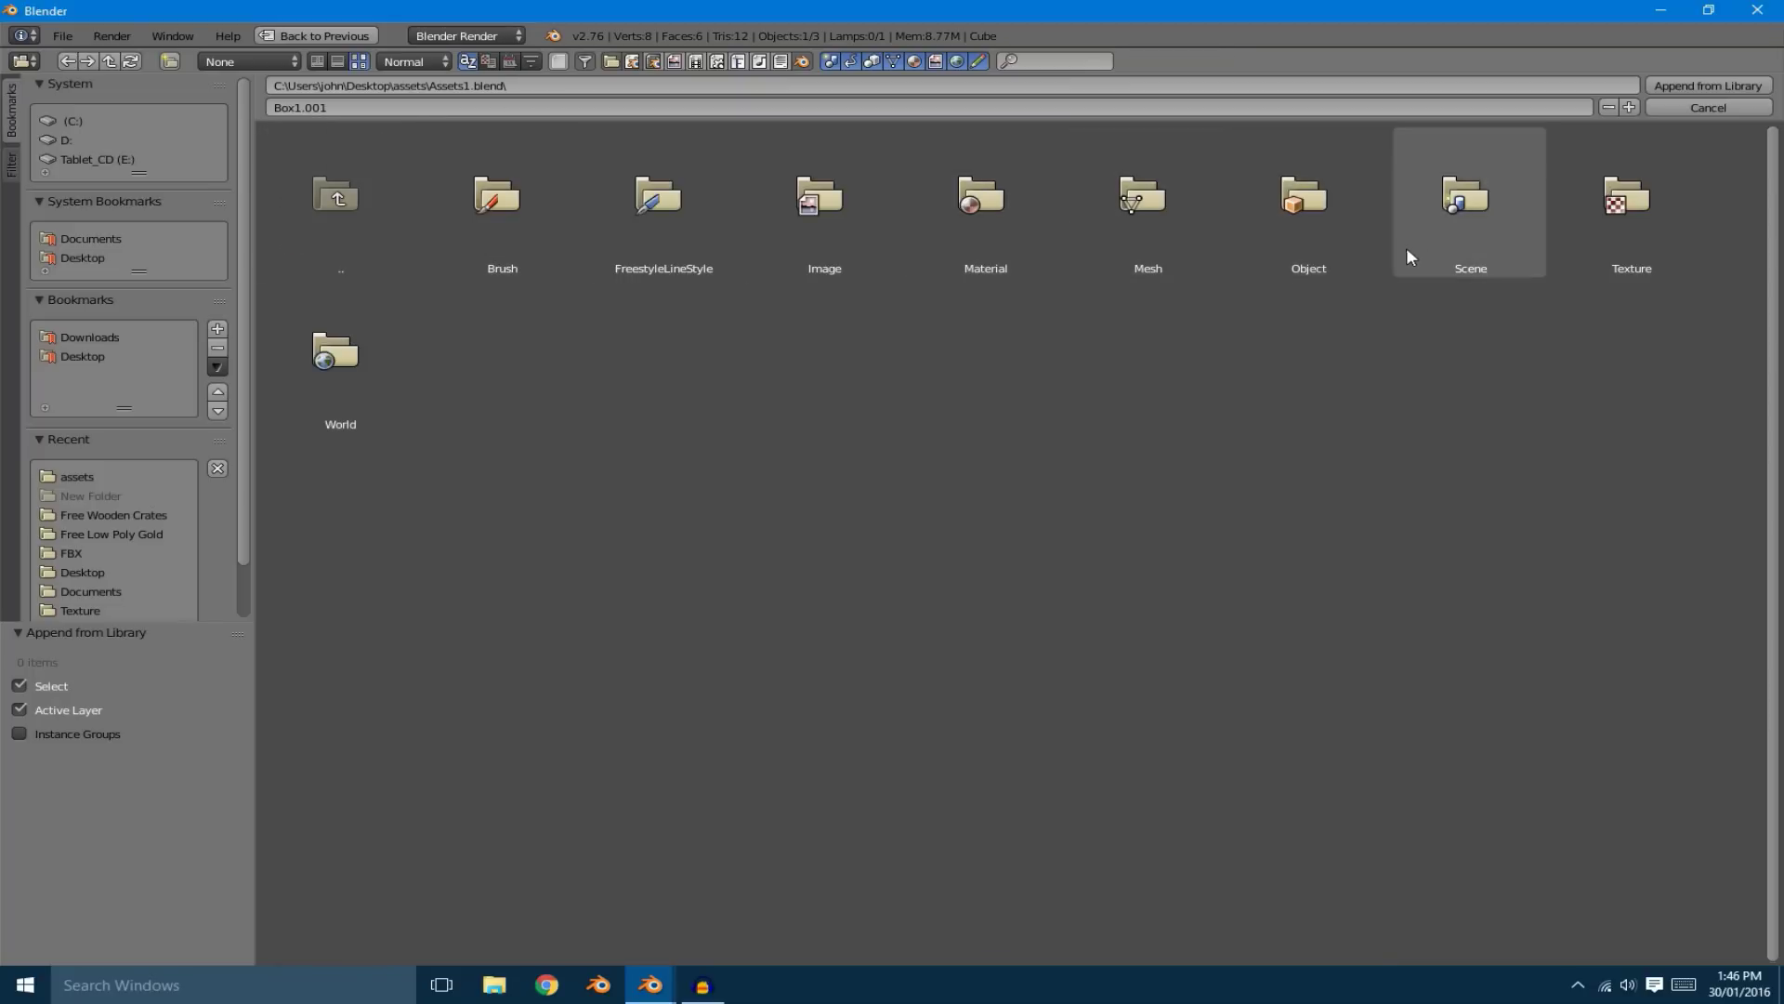
click(1493, 243)
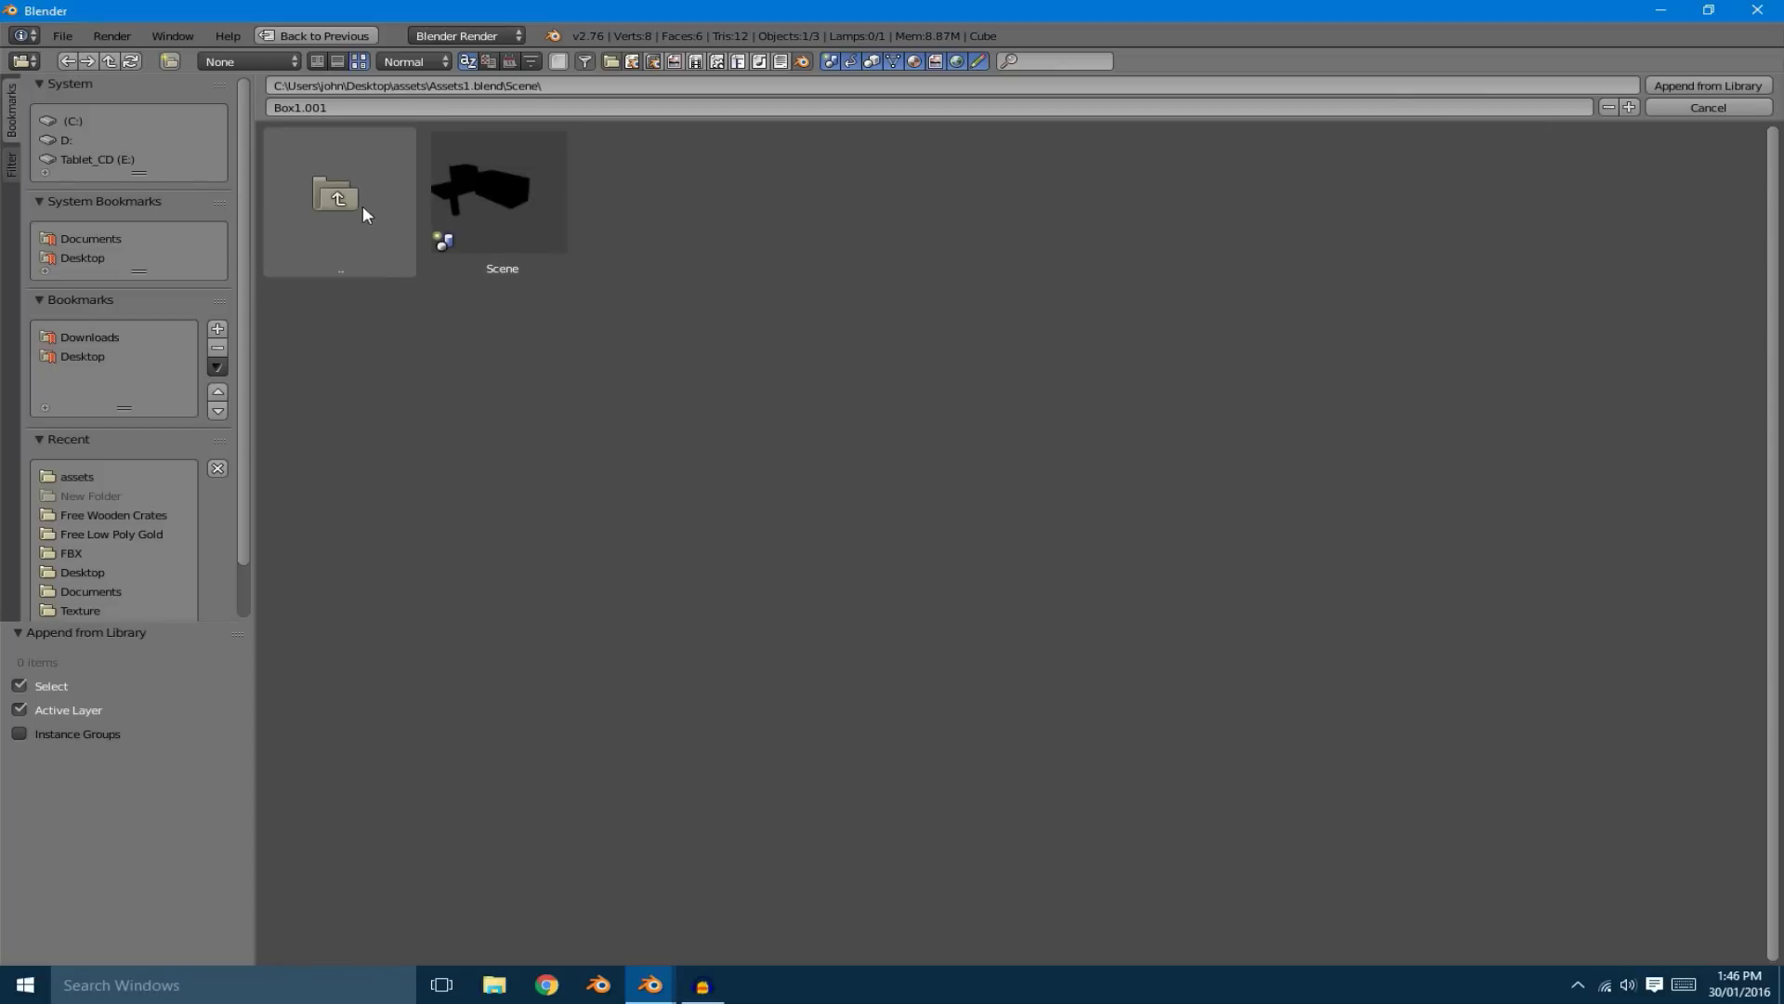
click(336, 197)
click(1632, 200)
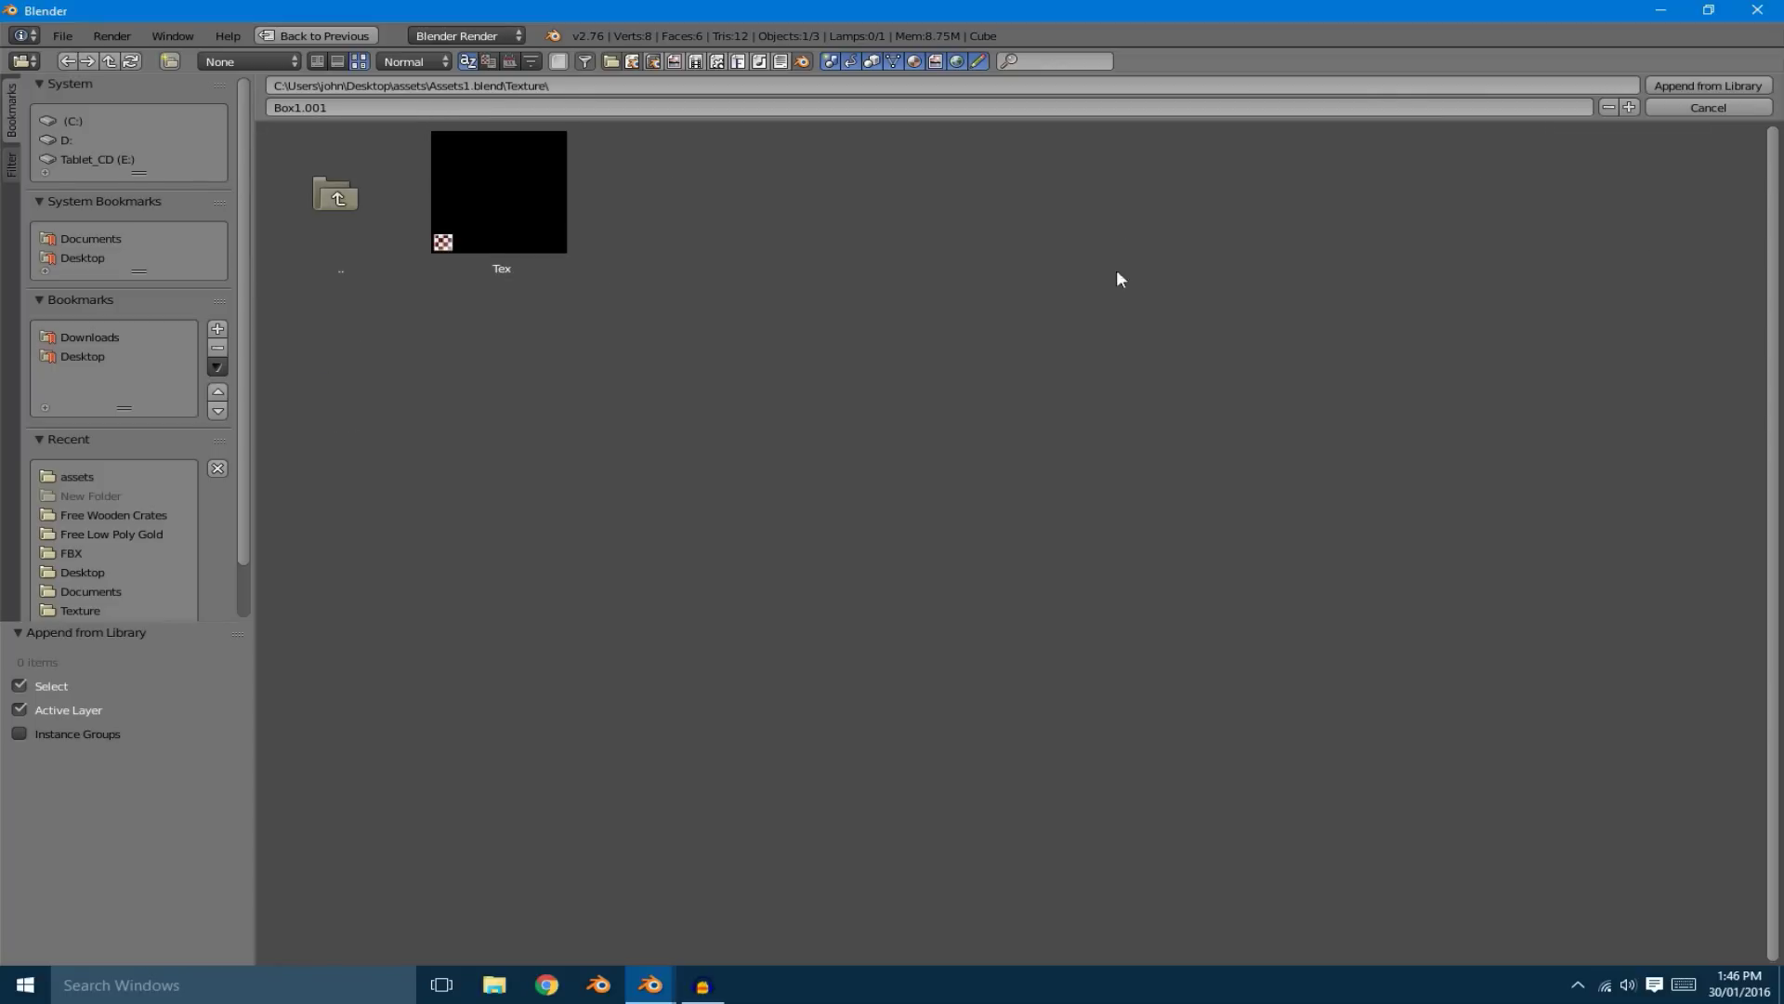
click(342, 226)
click(353, 398)
click(375, 216)
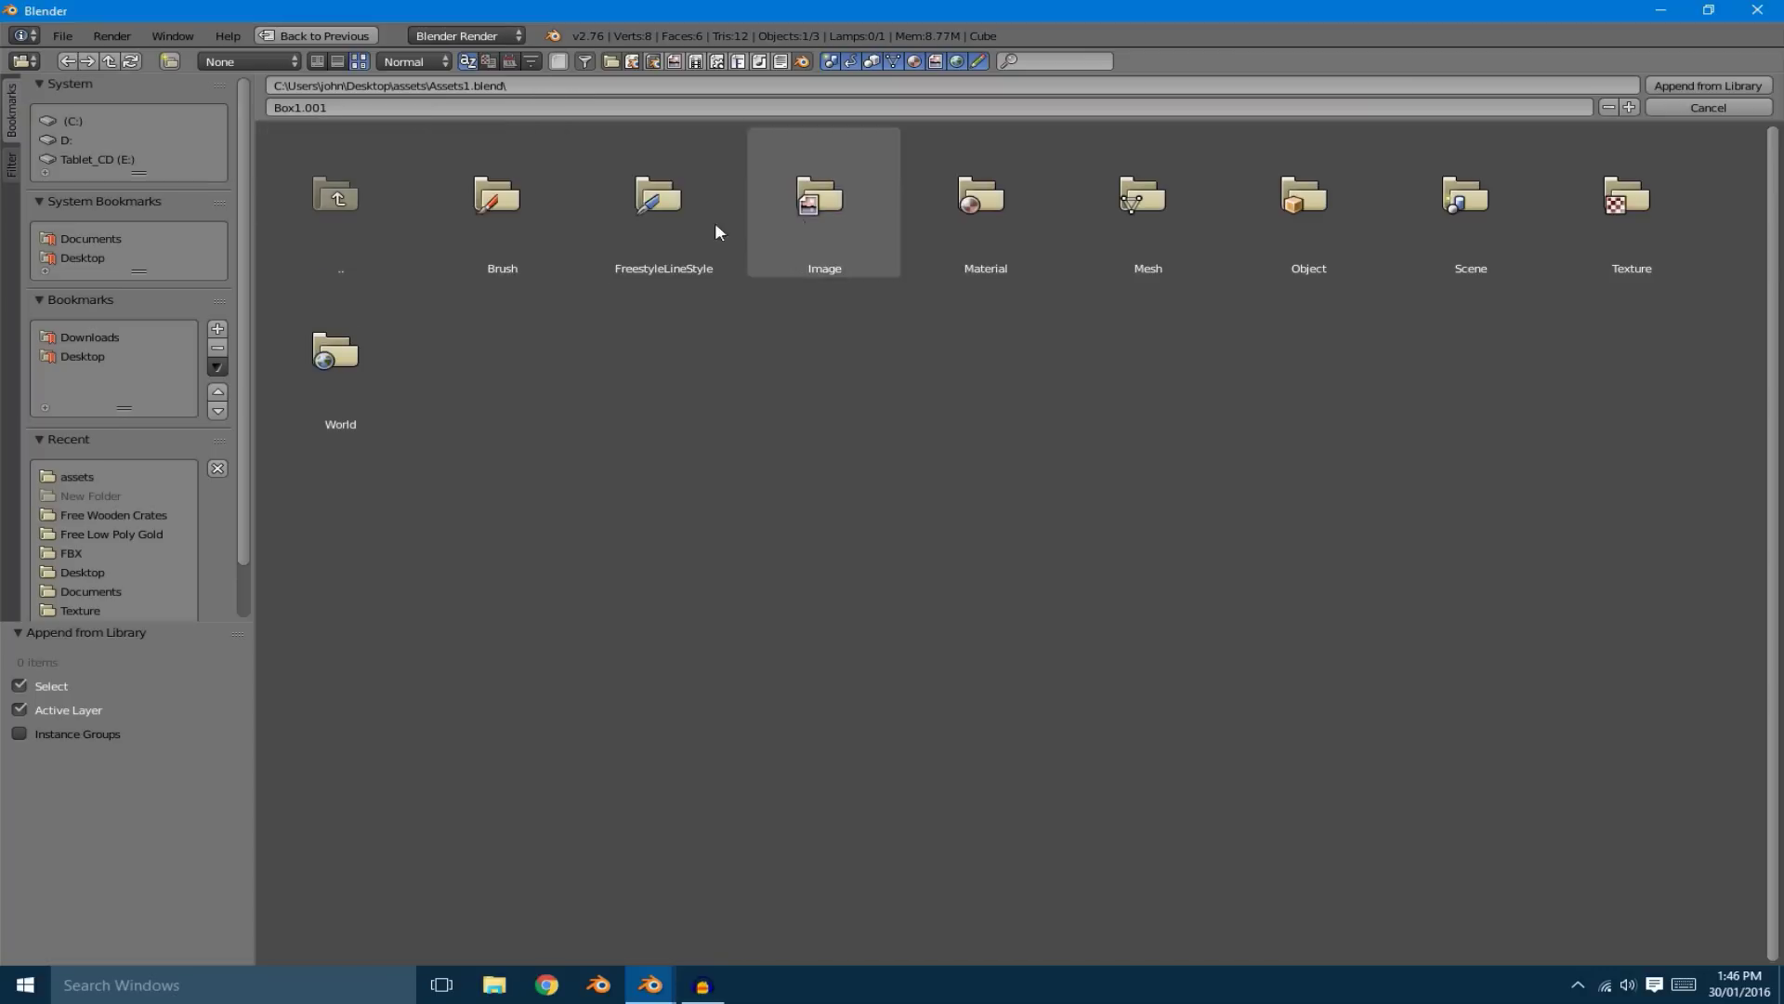
click(798, 243)
click(349, 208)
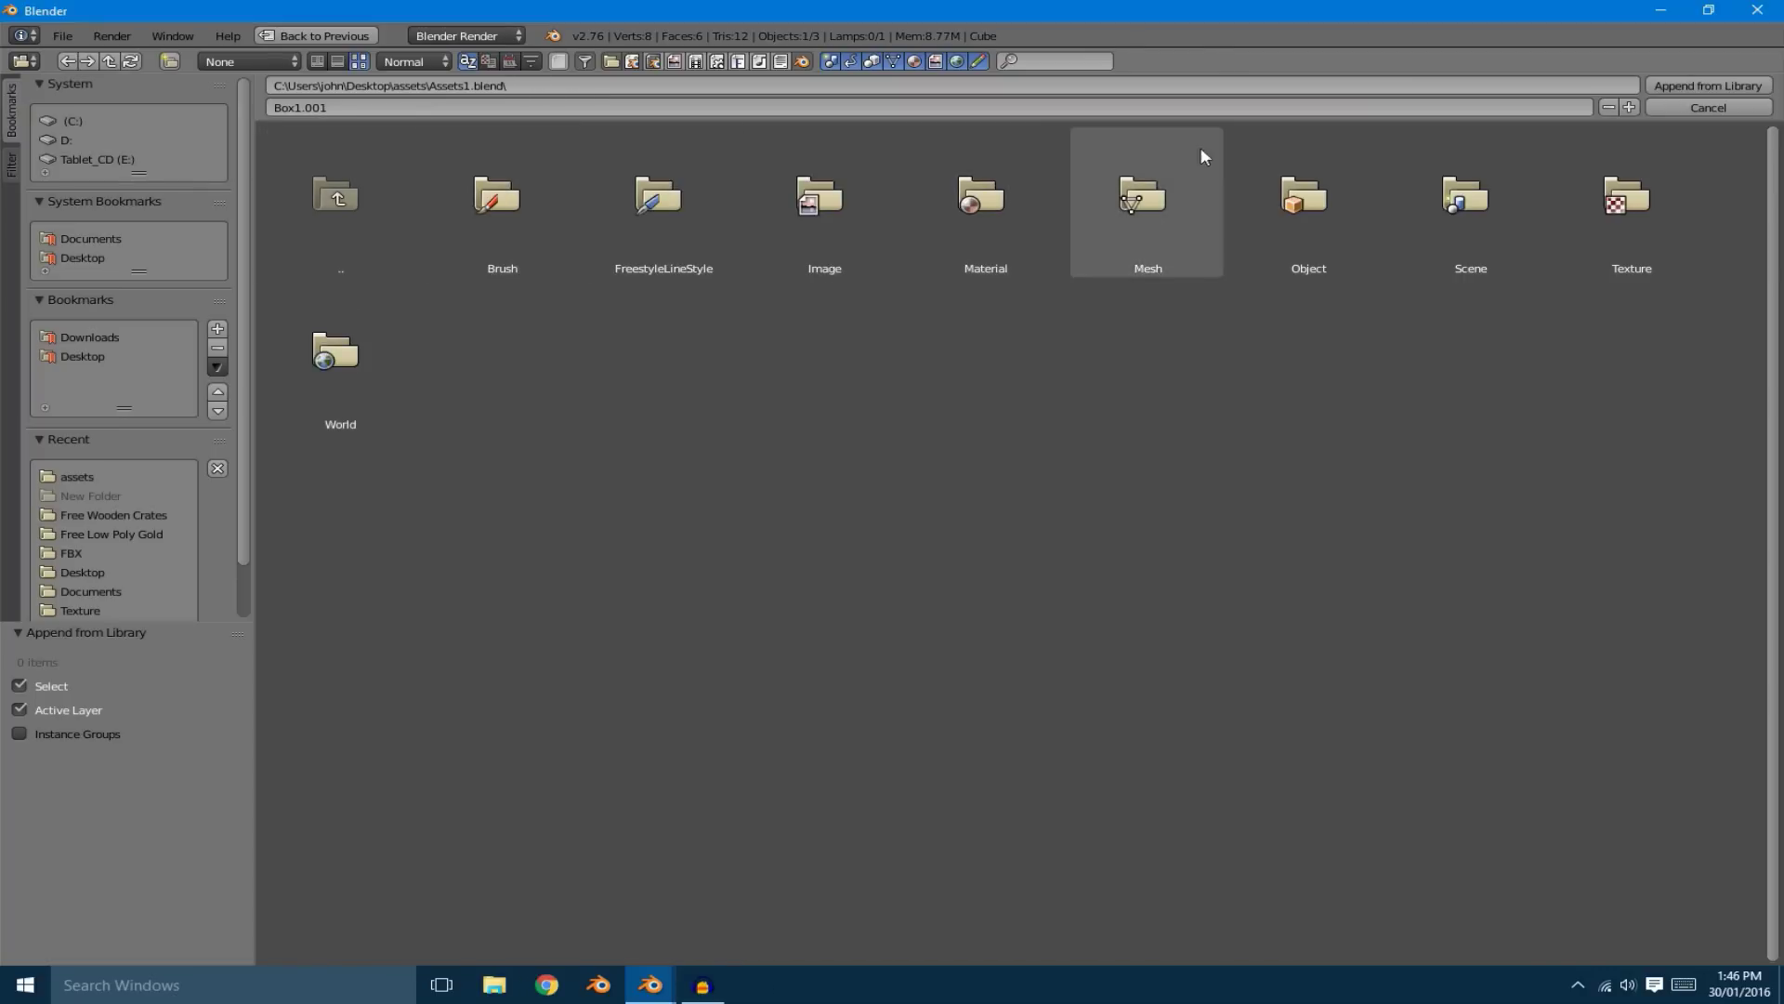
Append the Box1.001 object from the Object category of Assets1.blend to the new scene
click(1281, 237)
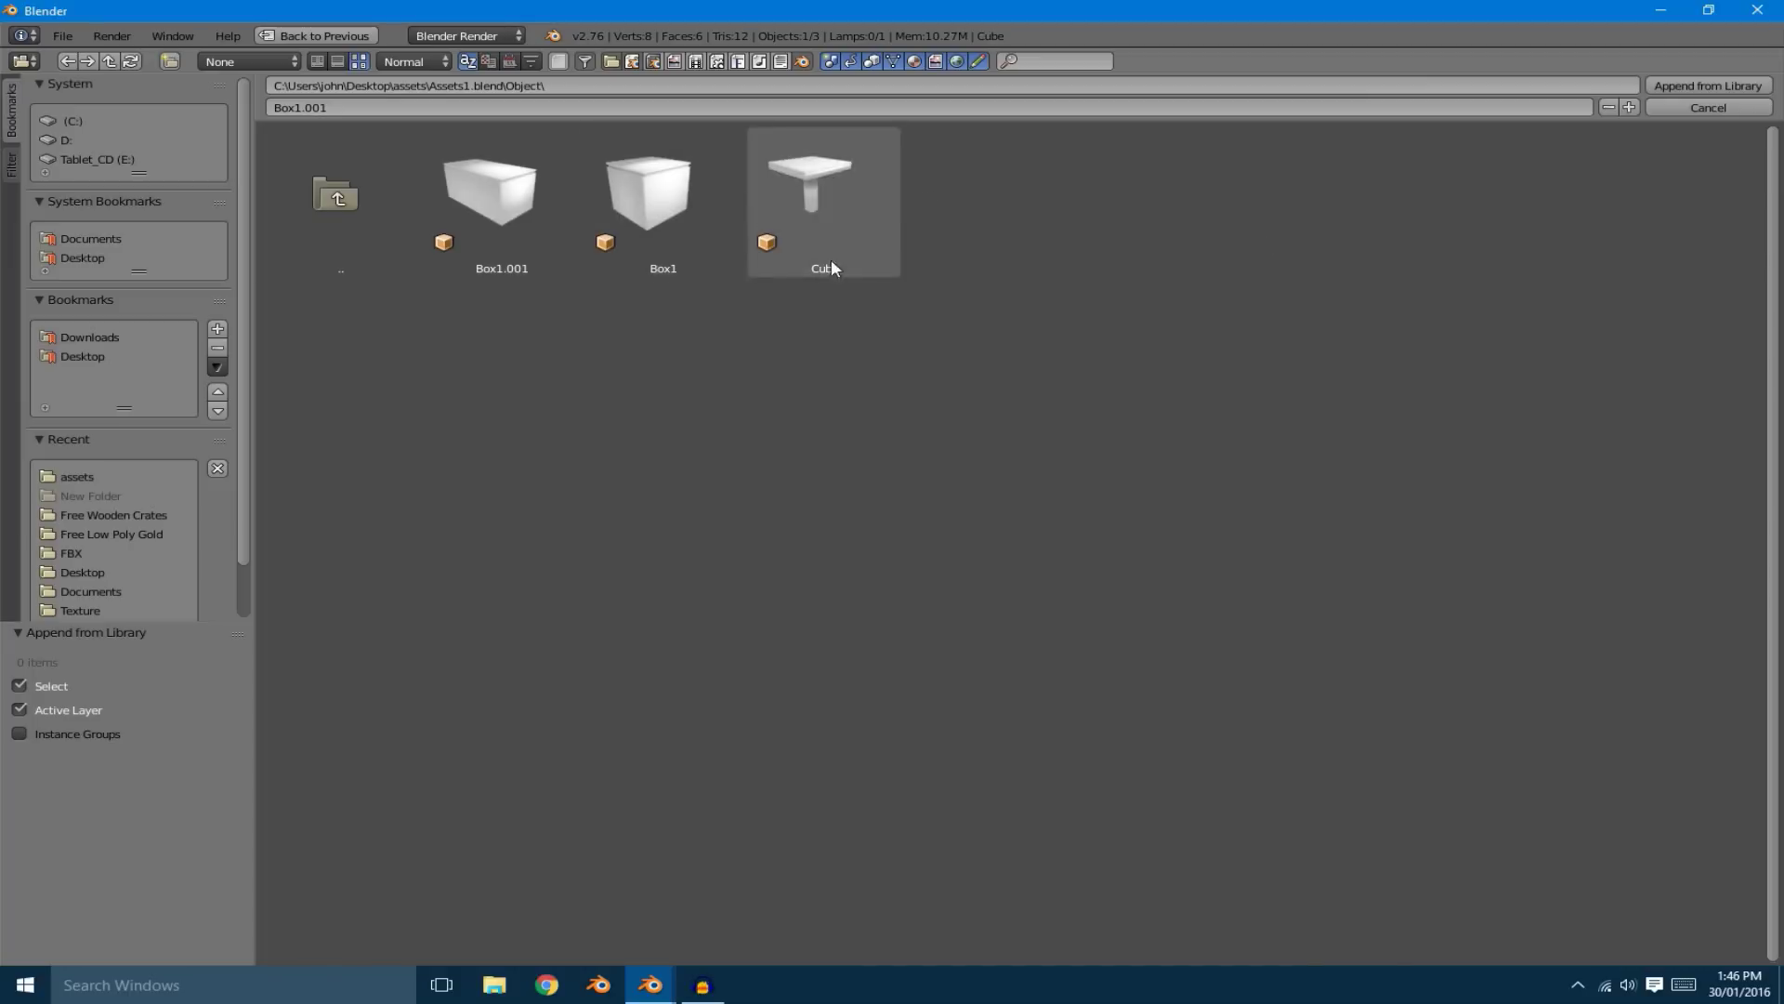
drag(992, 359, 520, 223)
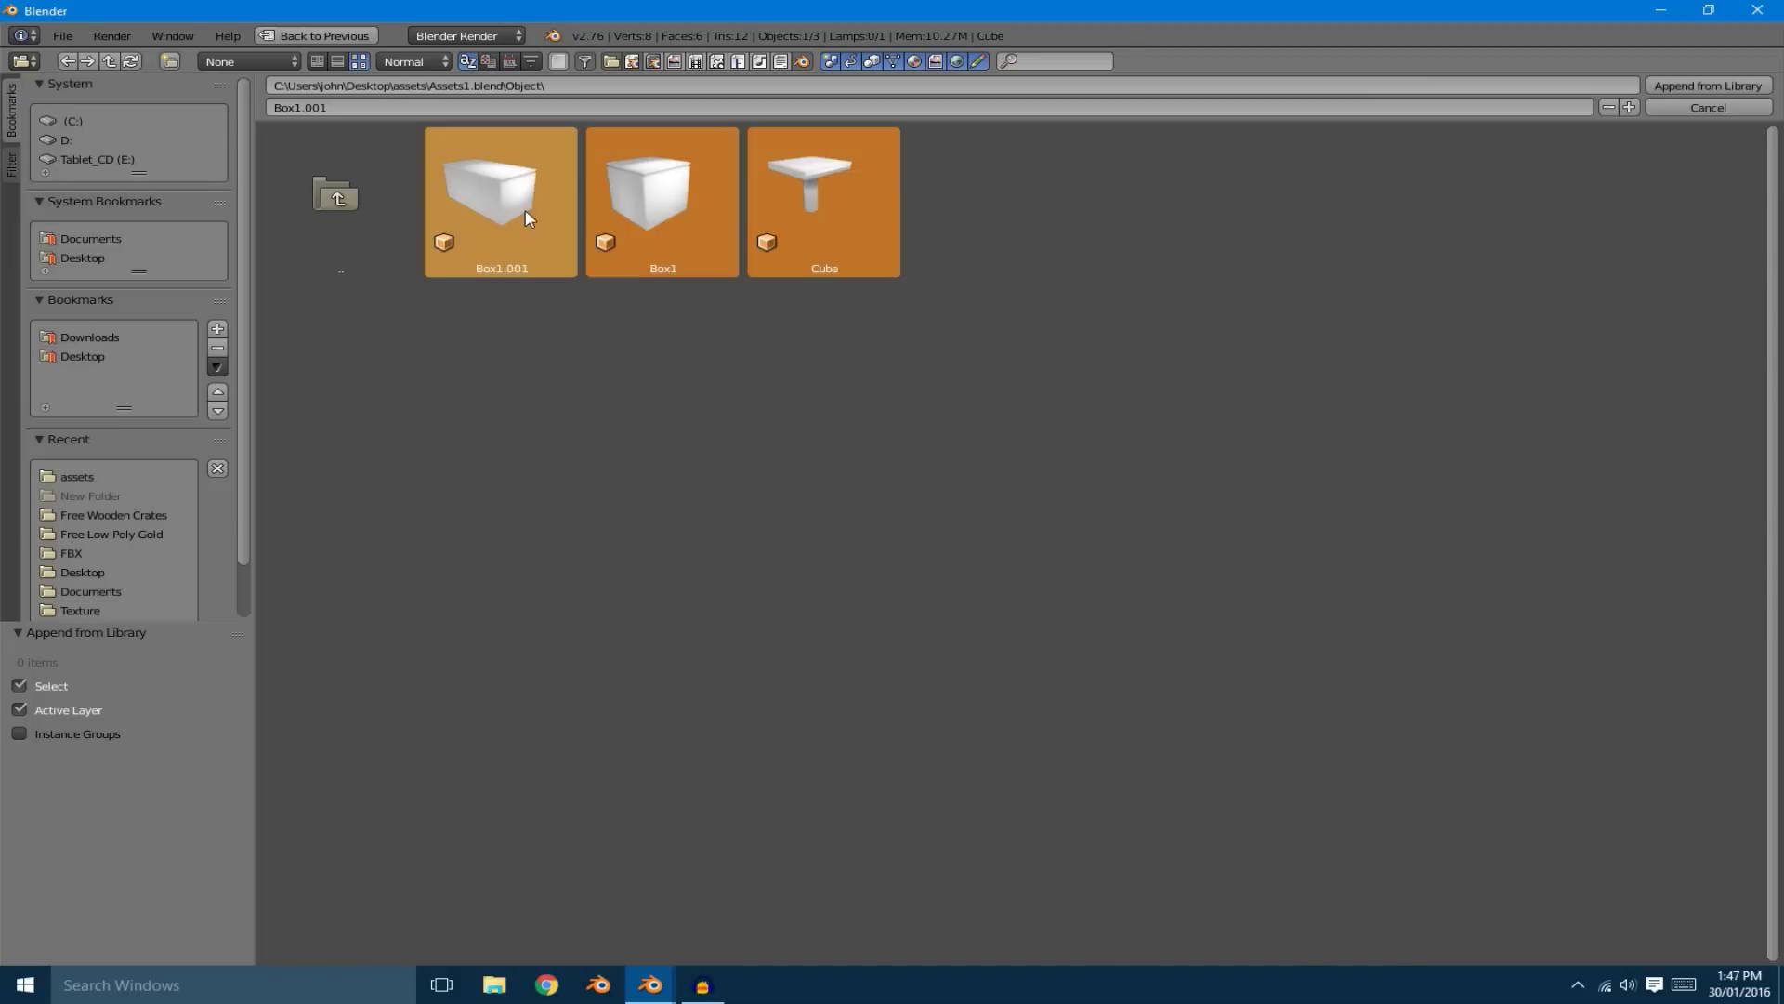
click(499, 224)
click(728, 232)
click(764, 230)
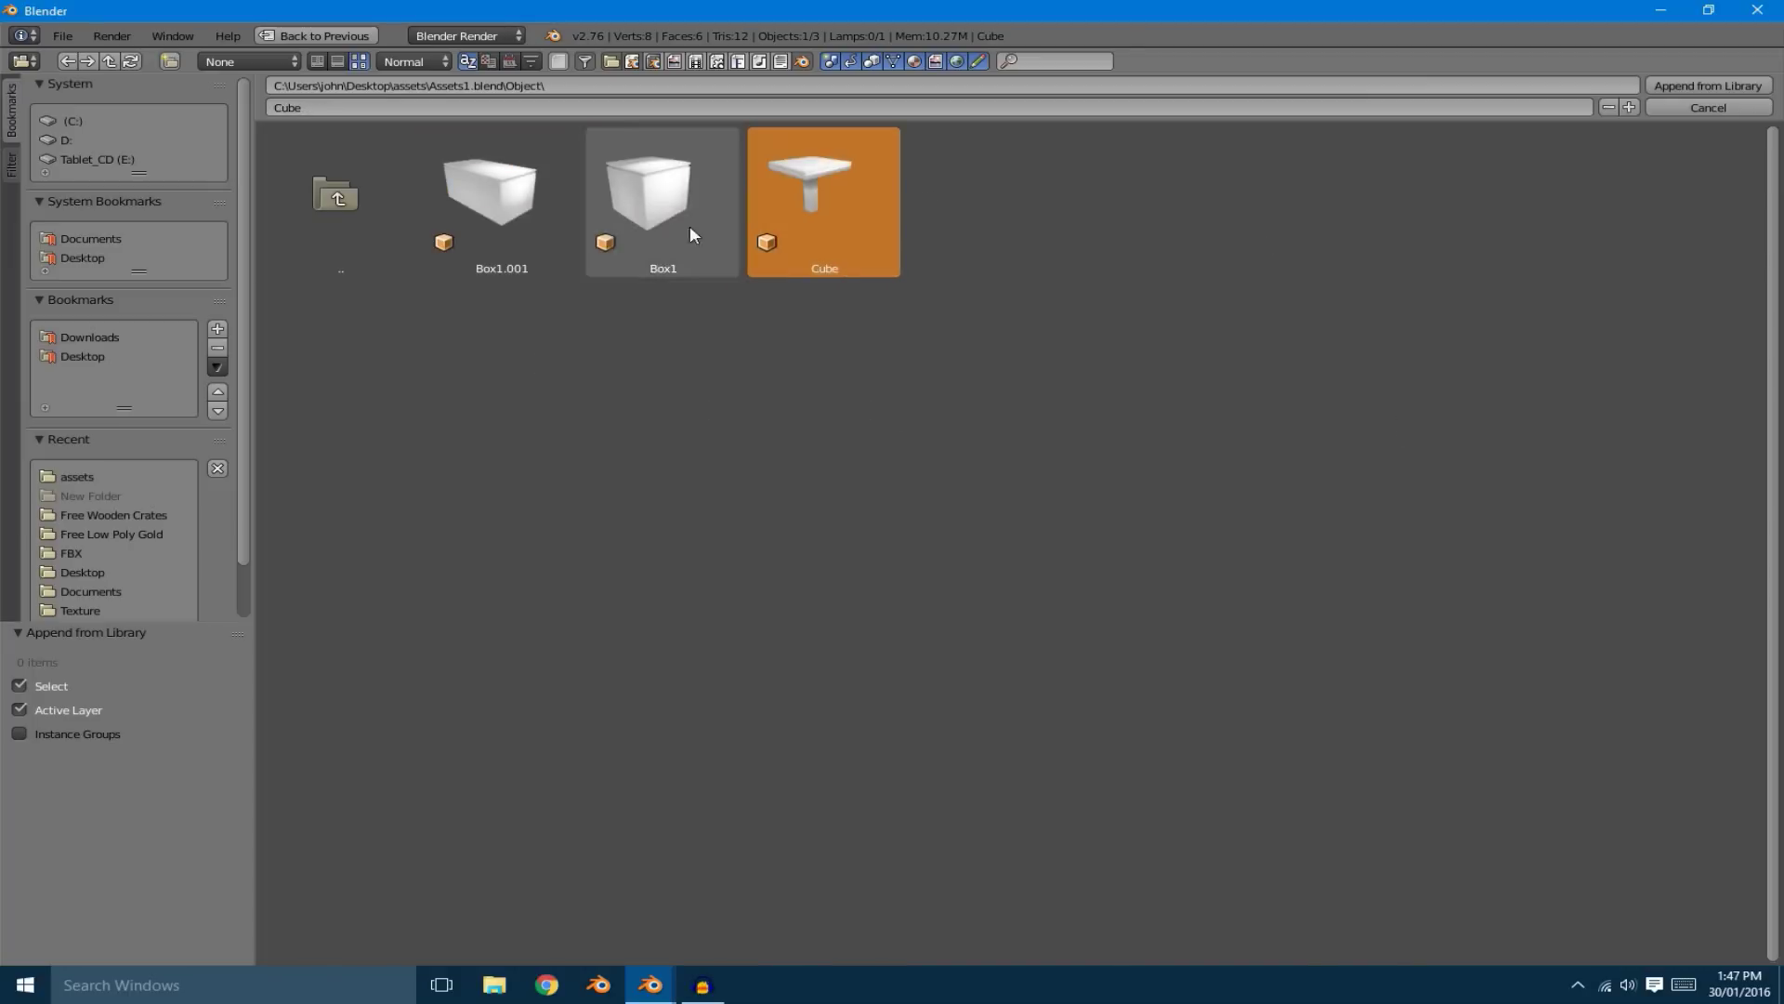
click(563, 221)
click(595, 223)
click(835, 203)
click(650, 212)
click(482, 199)
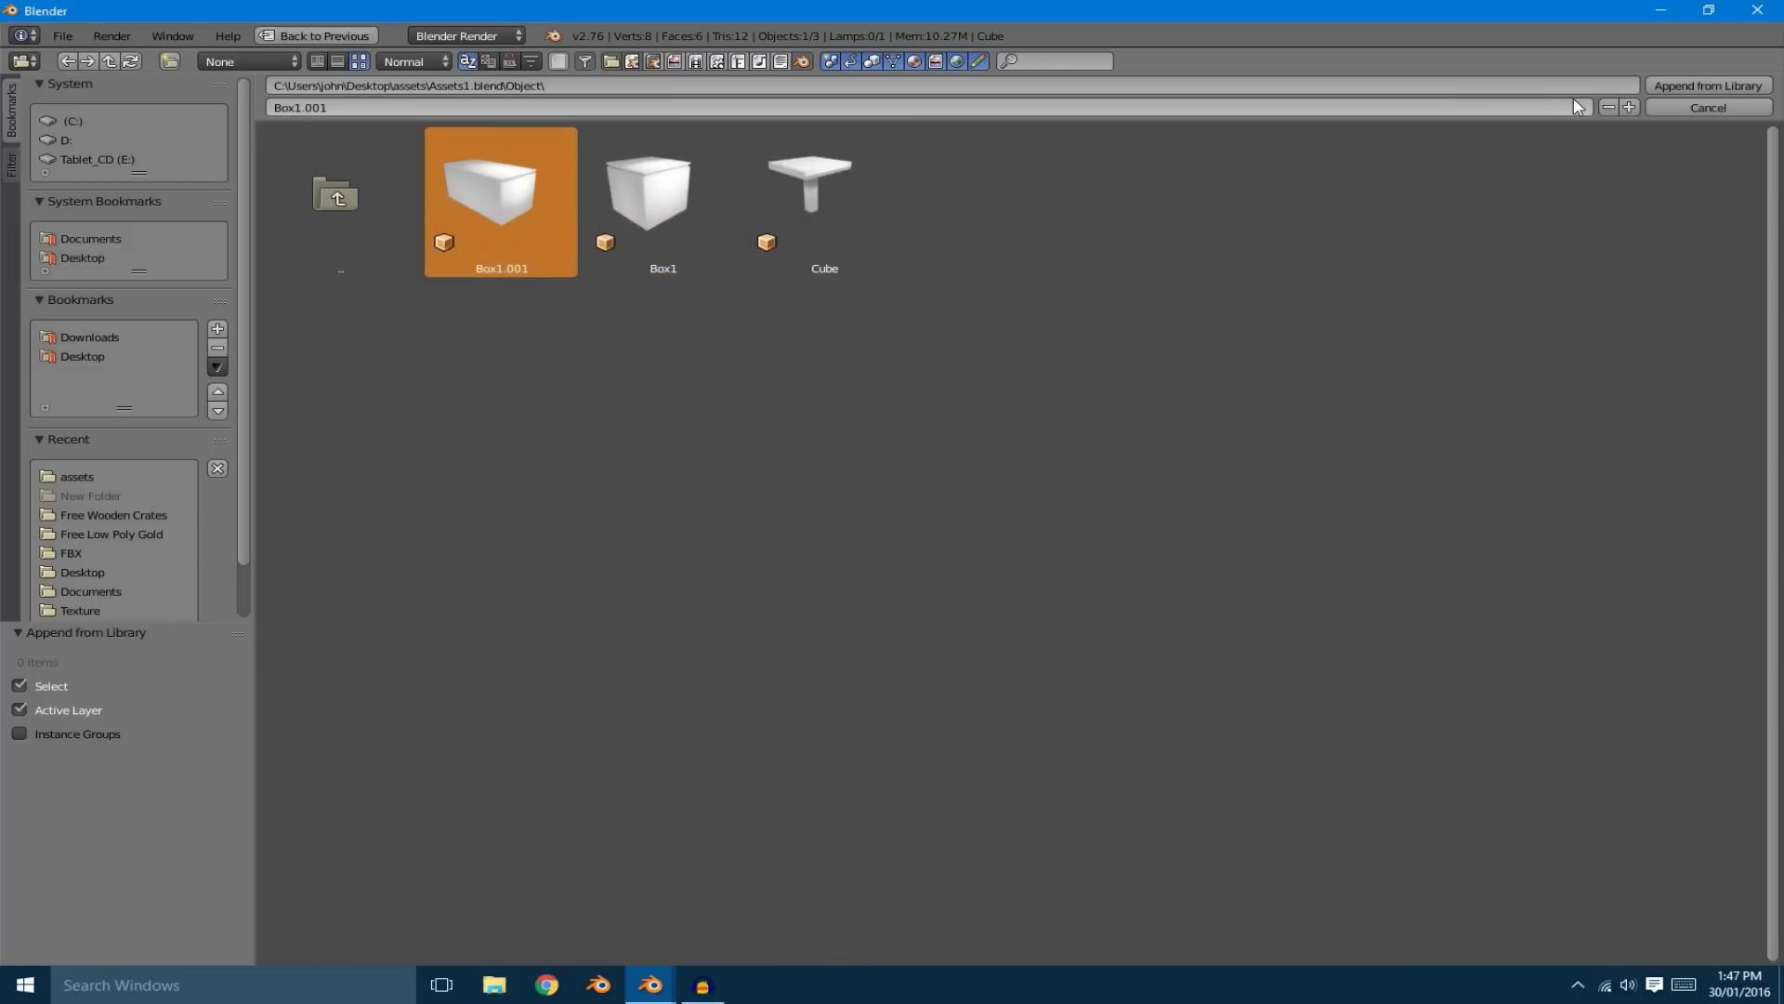
click(1746, 86)
Delete the default cube from the new scene, leaving the appended box in view
middle_drag(651, 385, 818, 450)
right_click(857, 536)
key(x)
click(857, 535)
middle_drag(528, 472, 886, 329)
scroll(893, 483, down, 3)
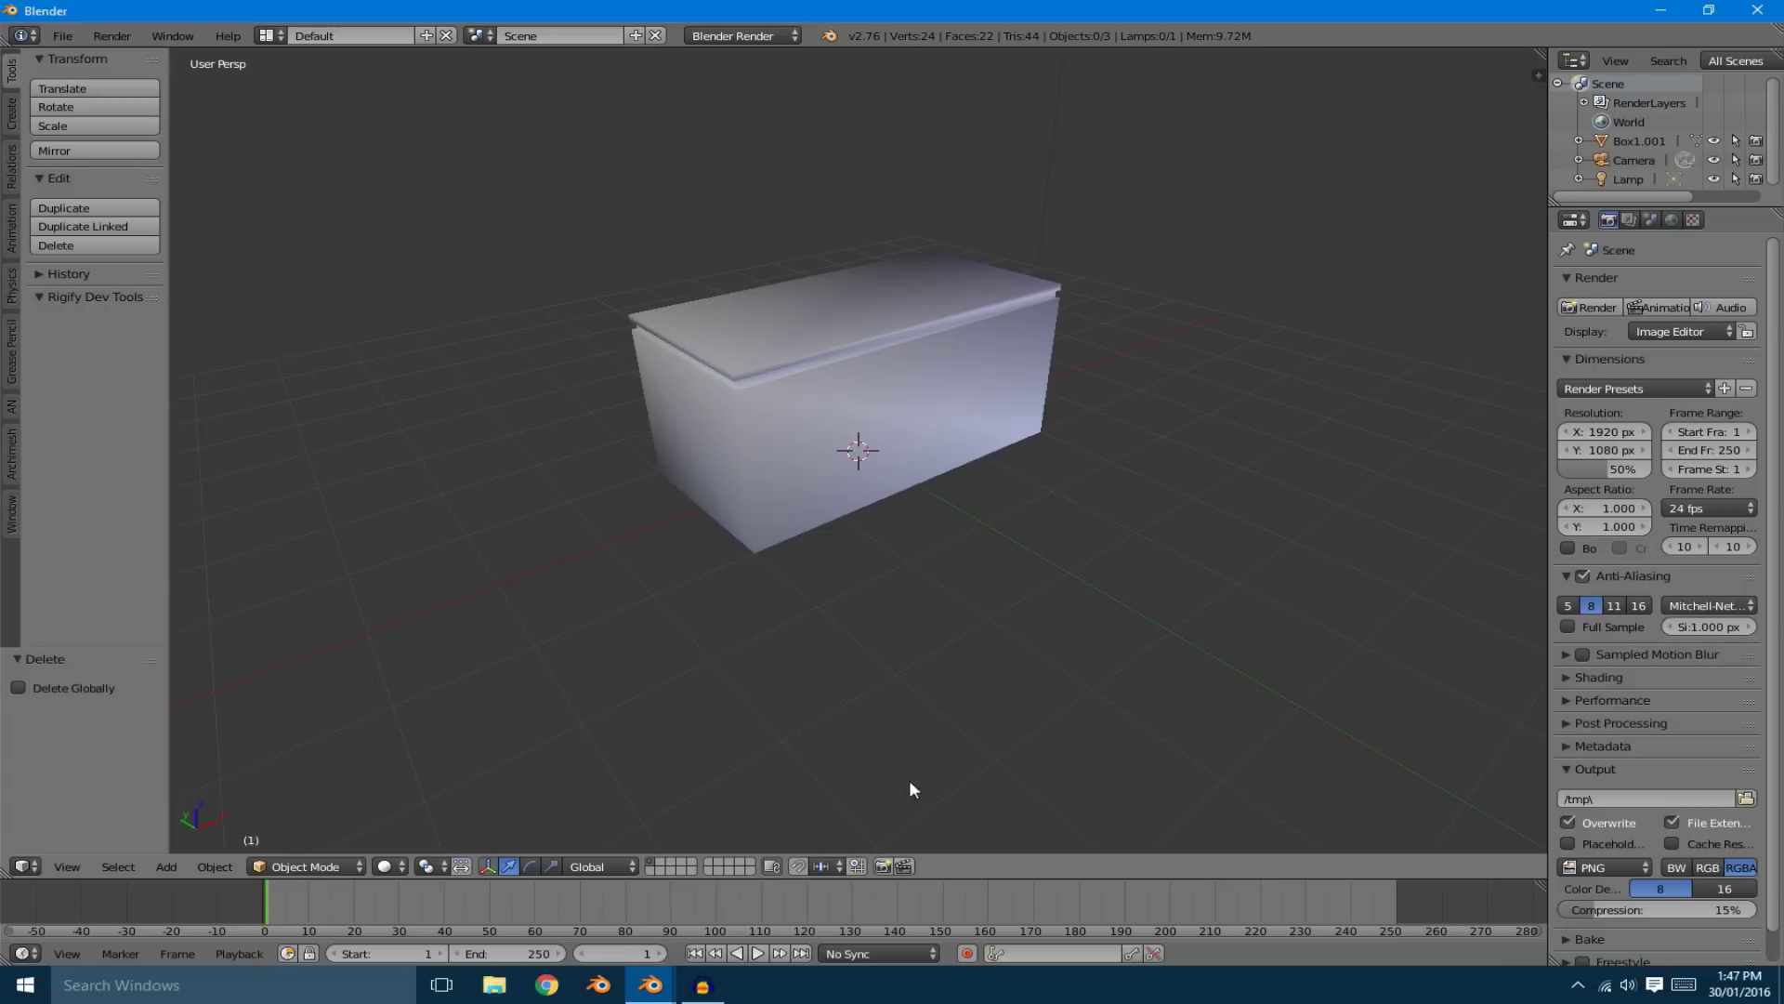
Return to the Assets1.blend scene and examine the 3D view's transform, view and shading properties
click(651, 986)
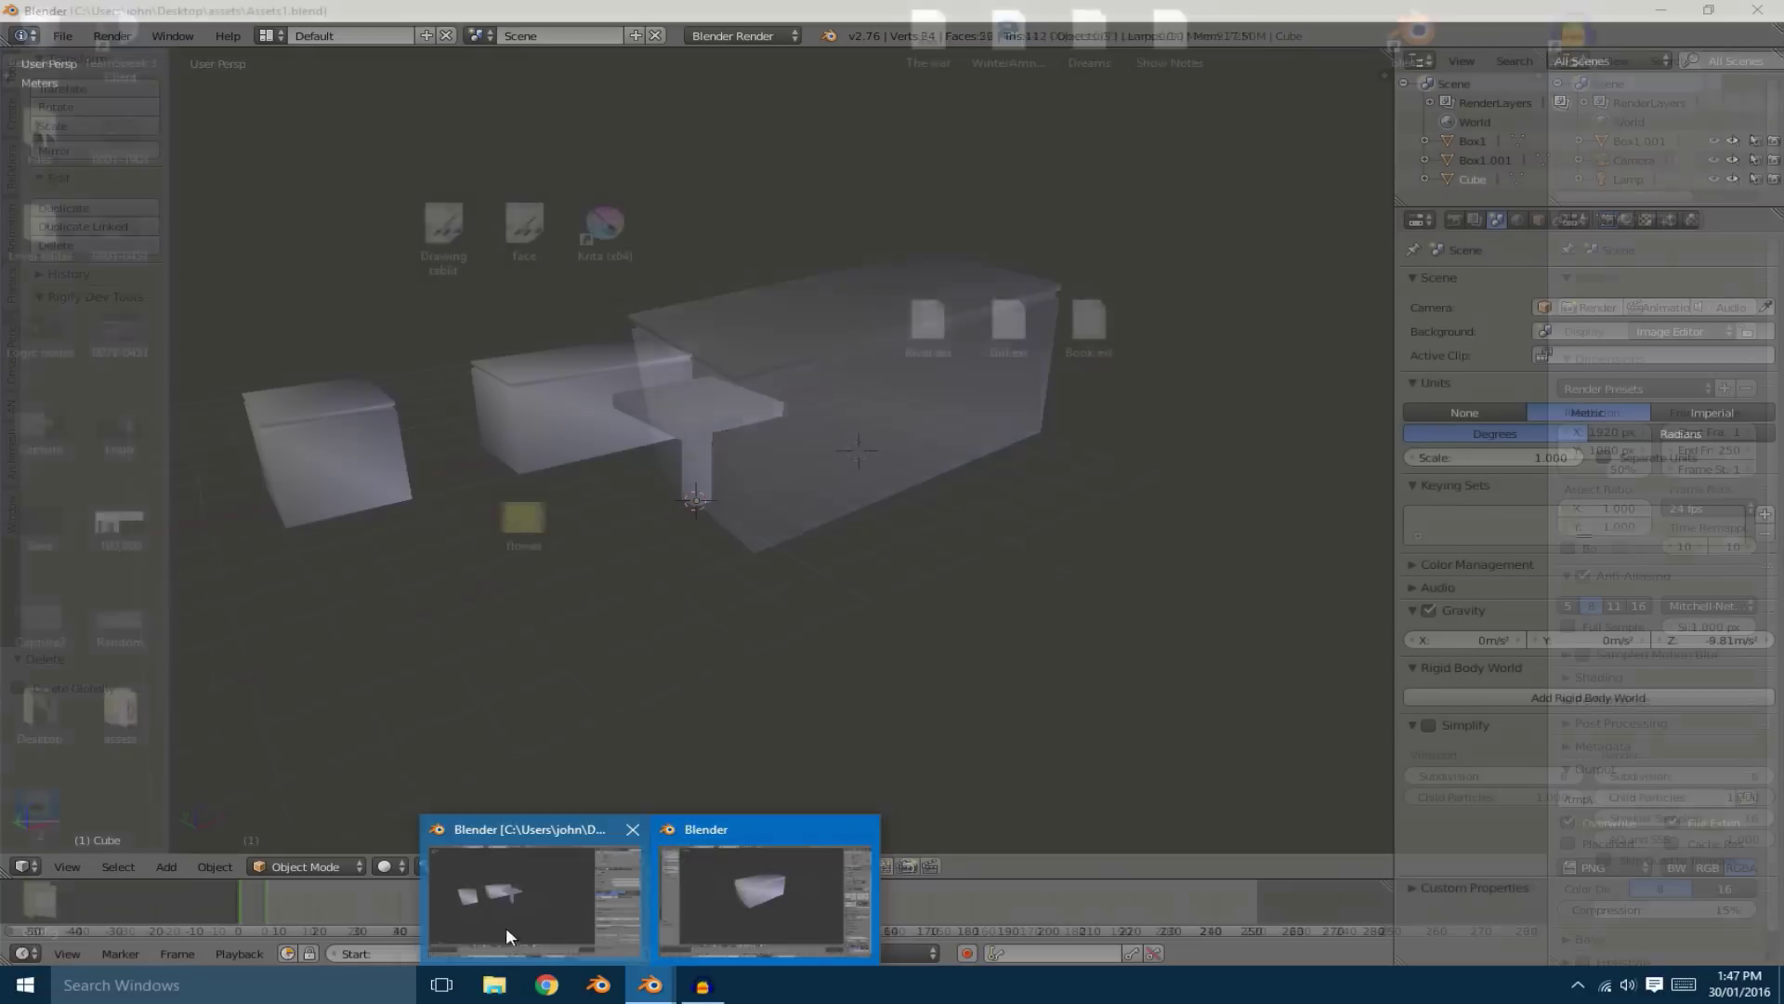
click(506, 927)
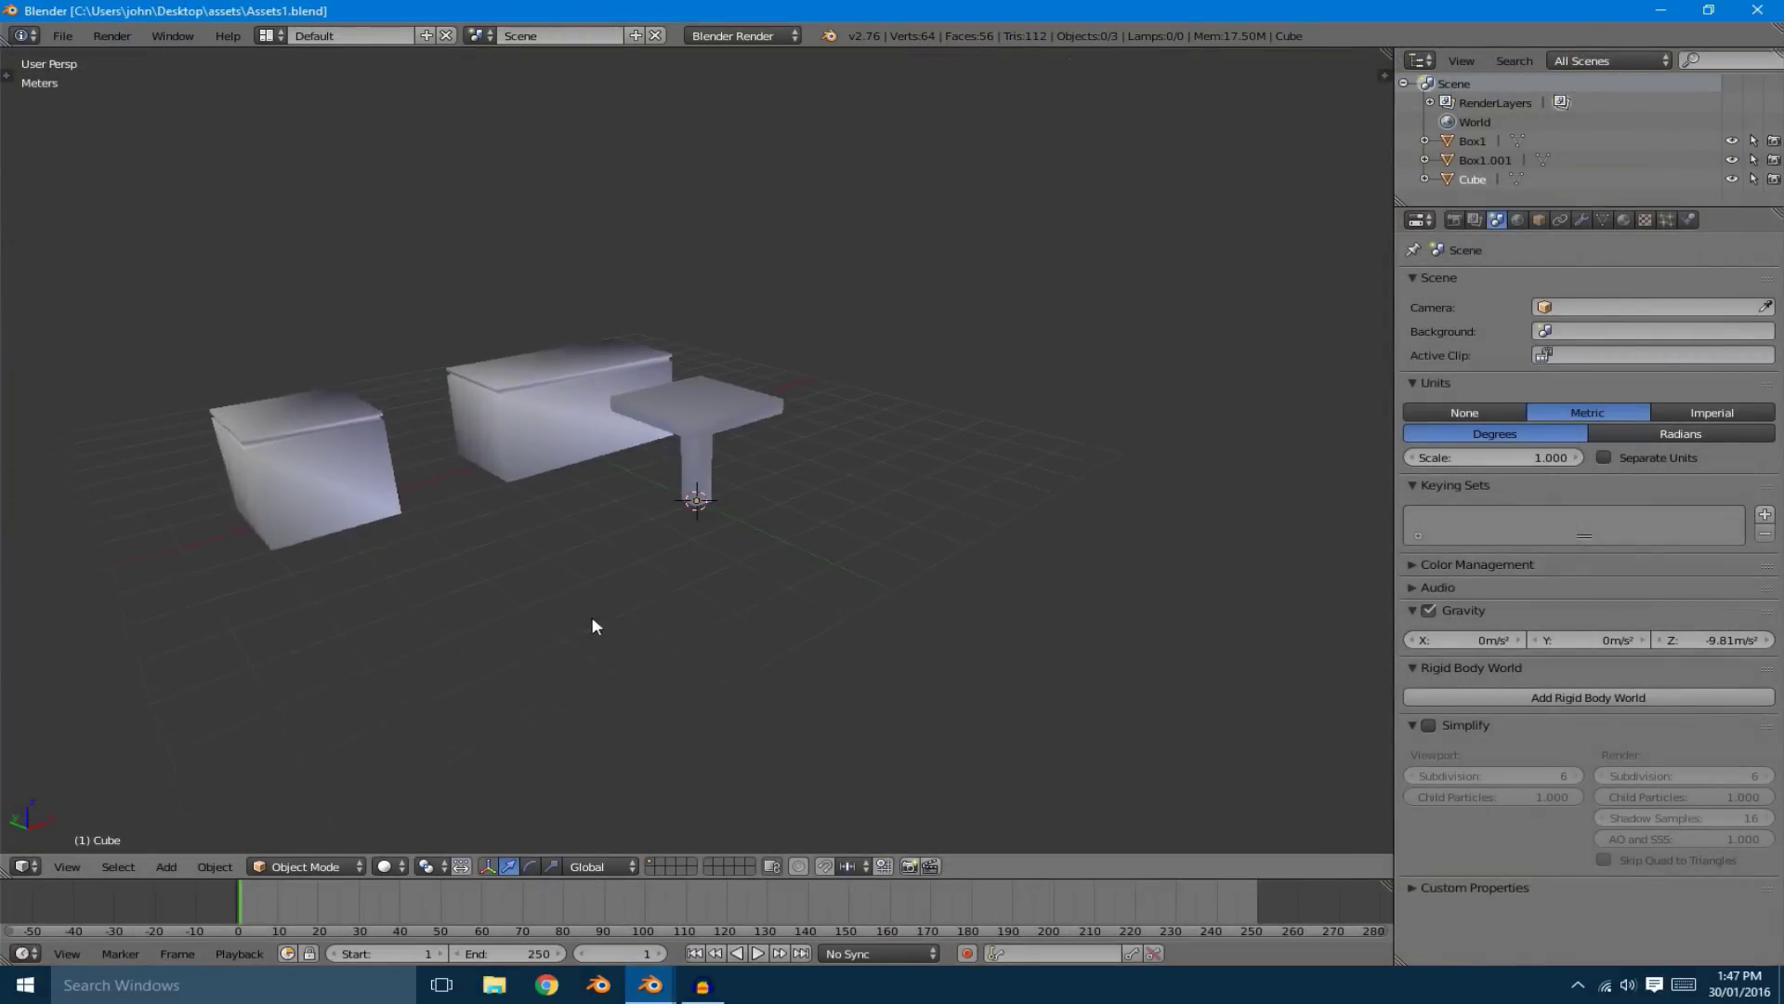
key(n)
scroll(1284, 595, down, 4)
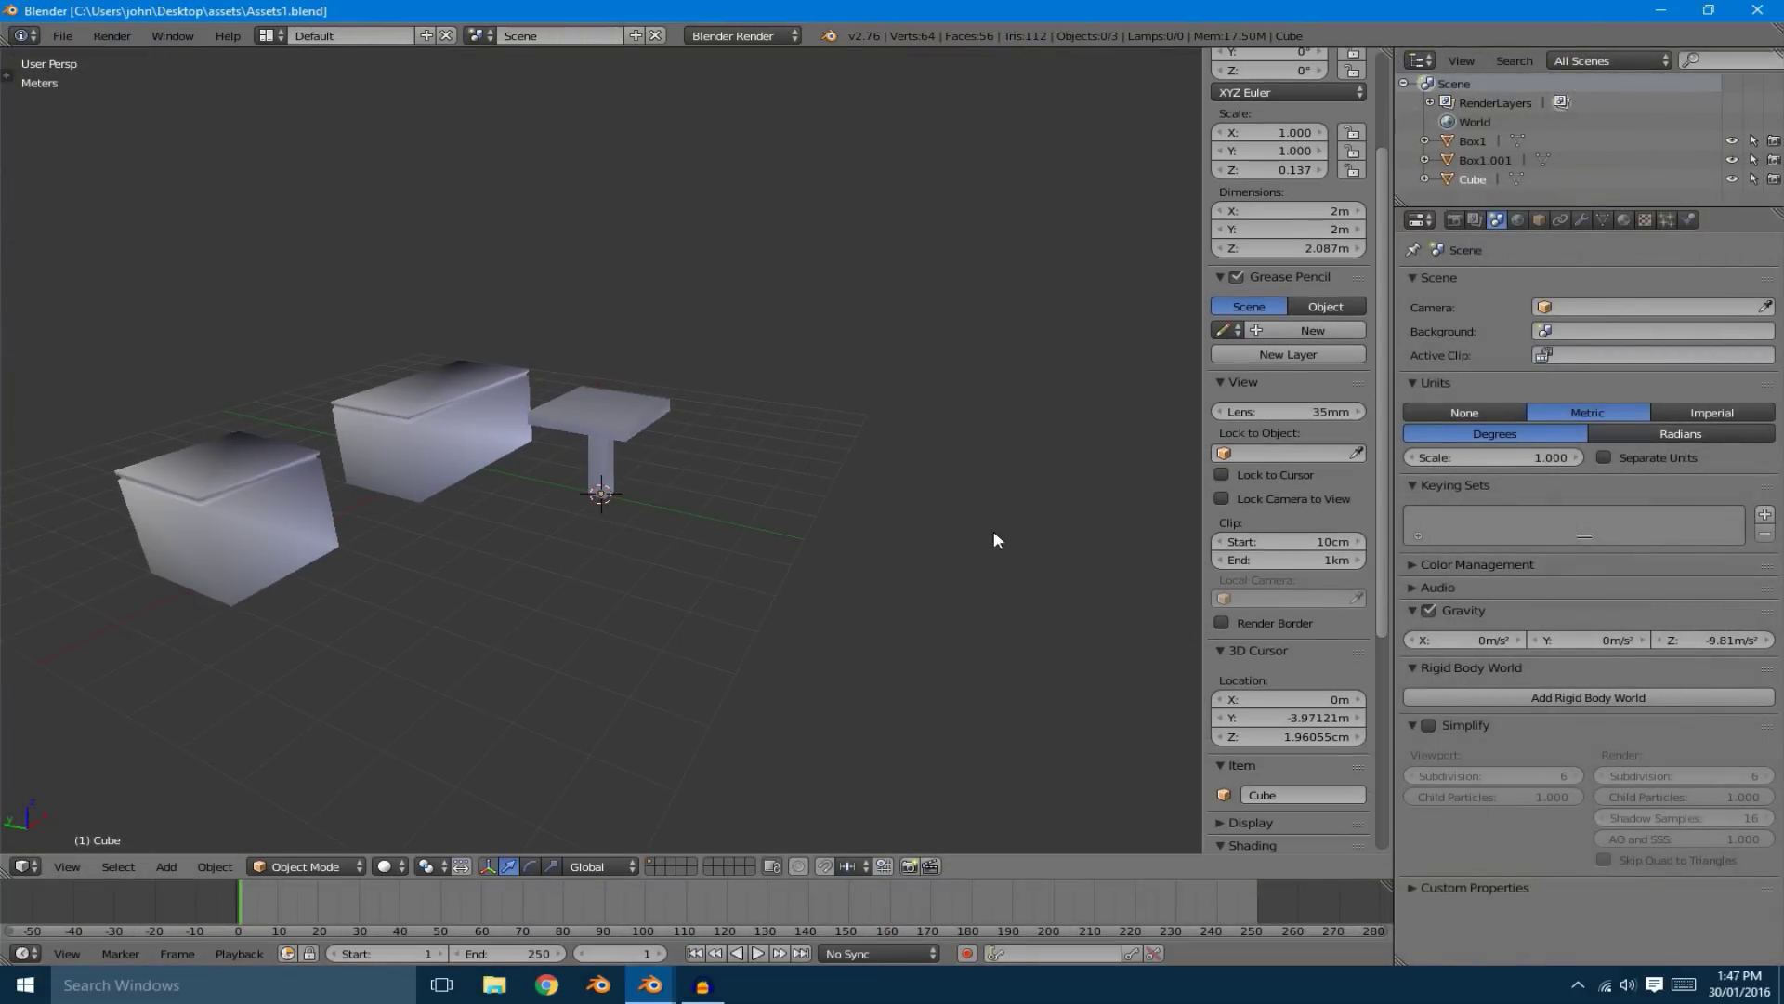
scroll(966, 529, down, 2)
scroll(823, 522, up, 4)
scroll(661, 470, down, 2)
scroll(1351, 651, down, 8)
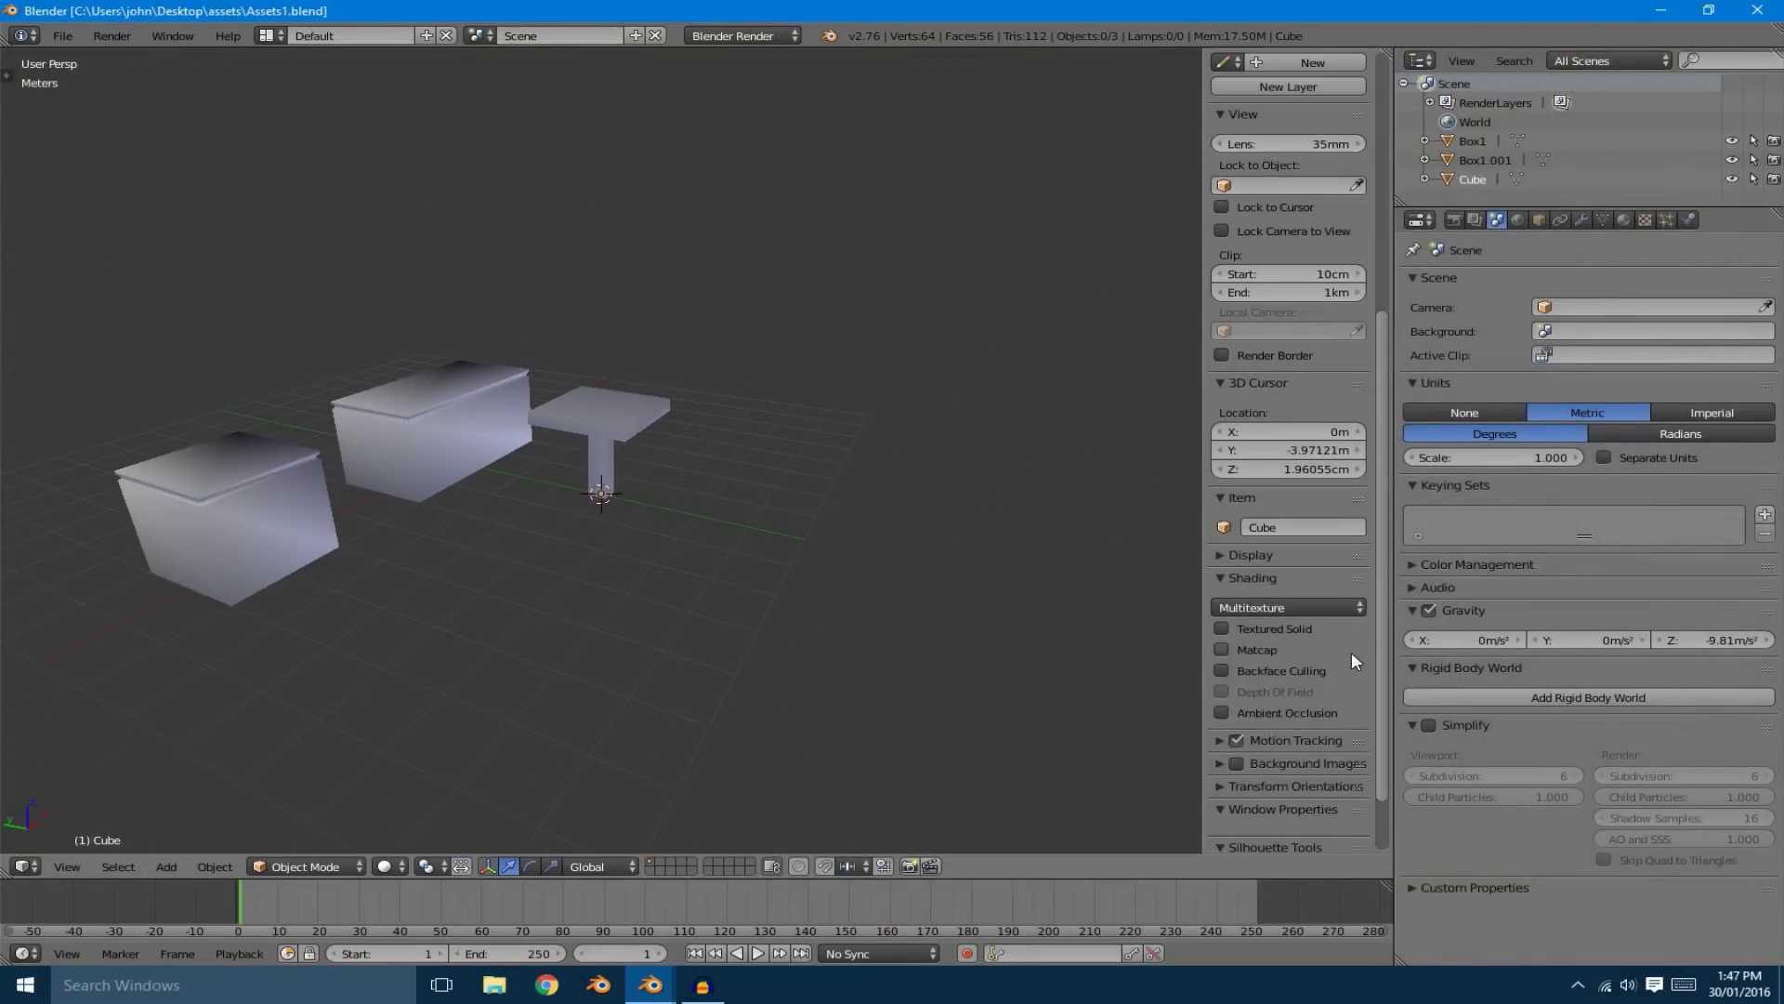
key(n)
Duplicate the table, place the copy beside the original on the side away from the boxes, and save over Assets1.blend
key(shift+d)
key(x)
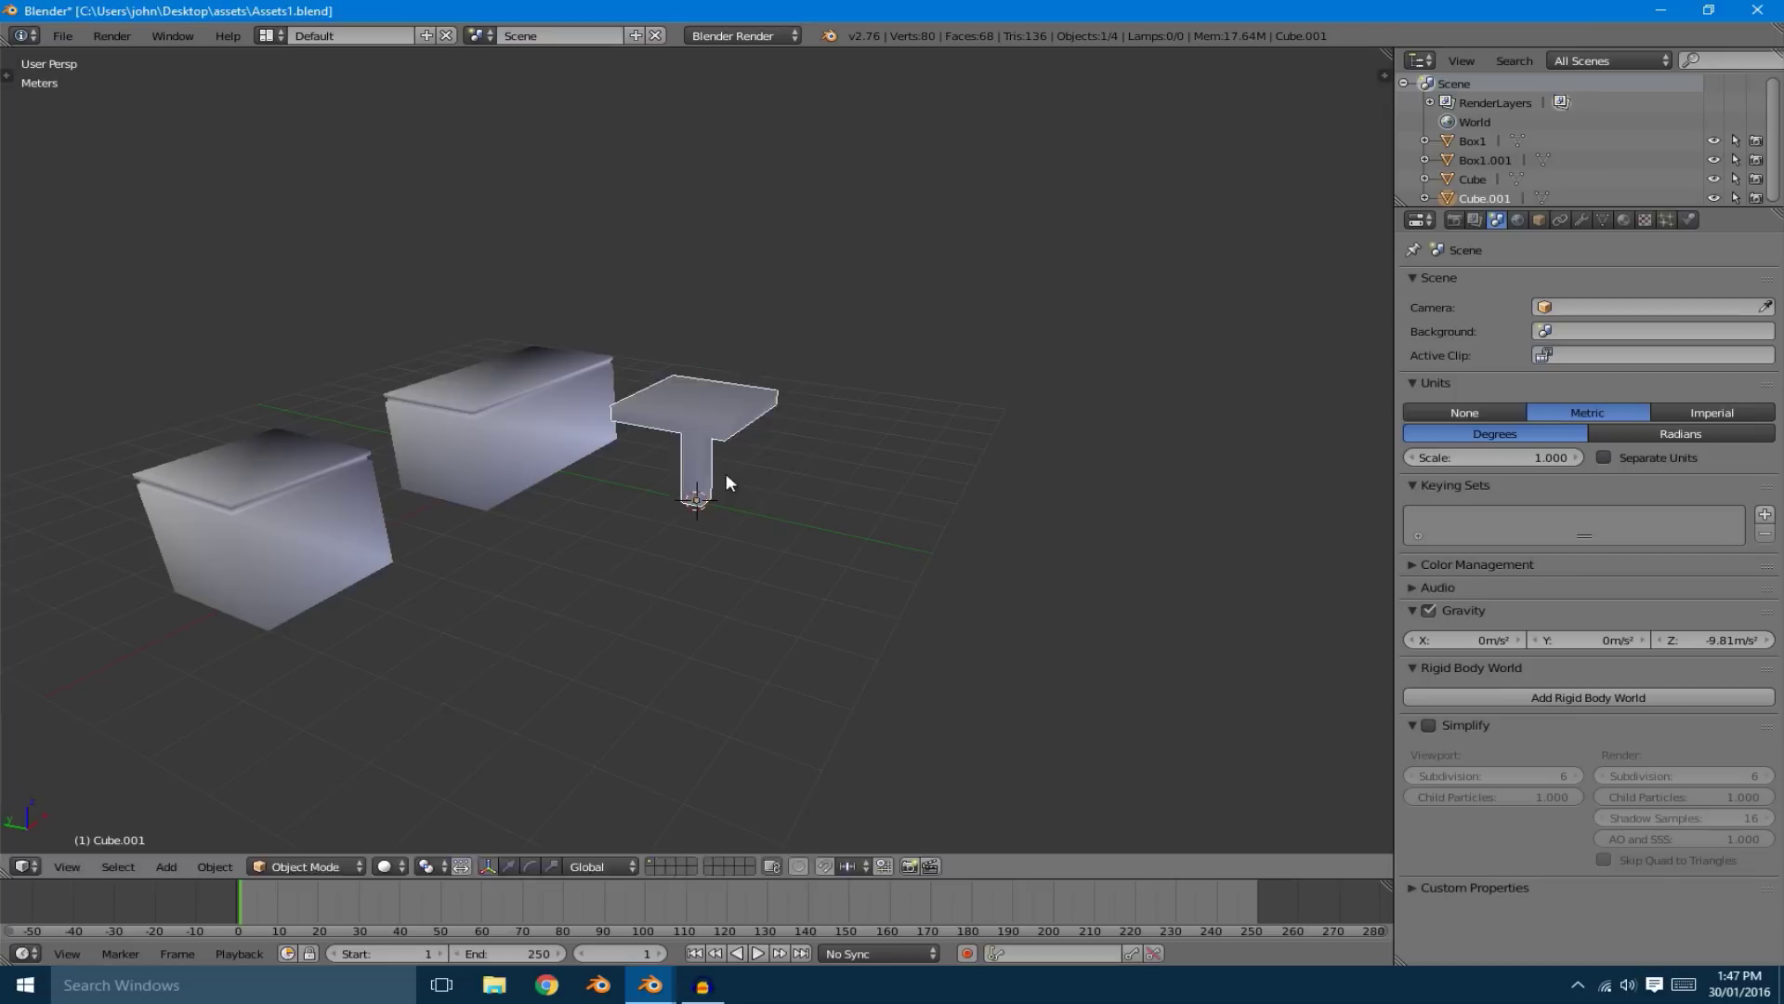
click(894, 539)
key(ctrl+s)
click(890, 541)
Switch to the new scene and delete the appended box
mouse_move(650, 985)
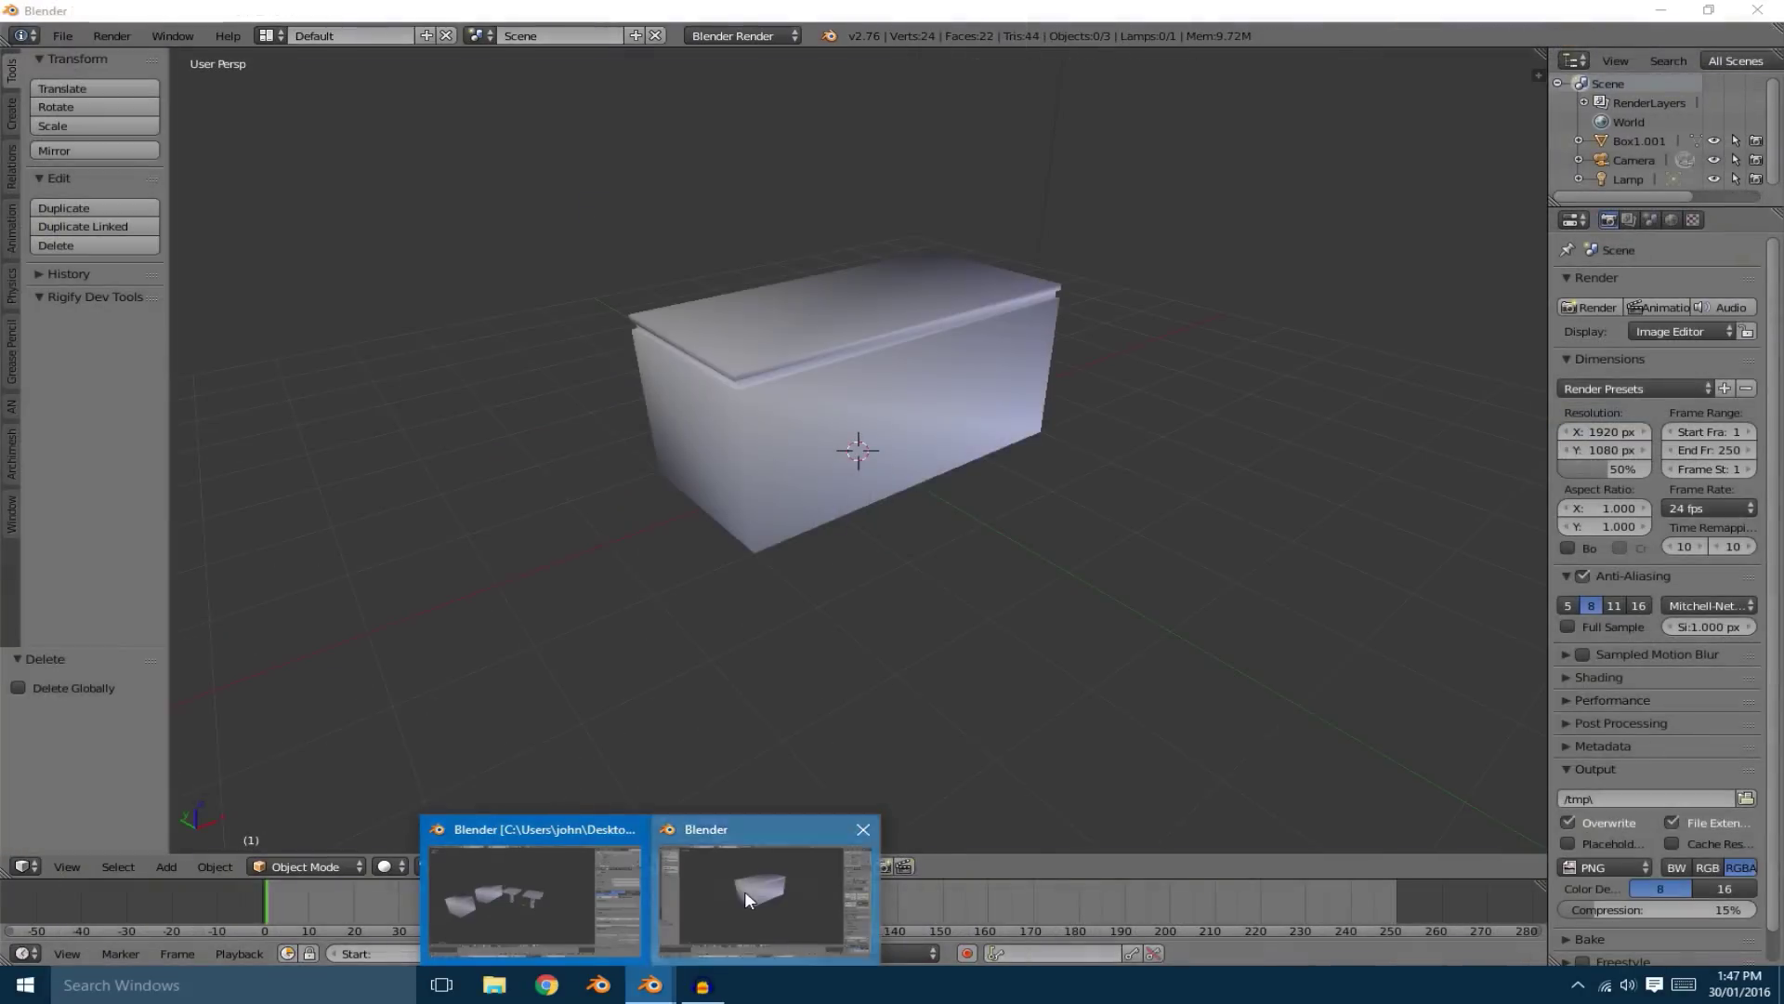
click(745, 891)
right_click(944, 461)
key(Delete)
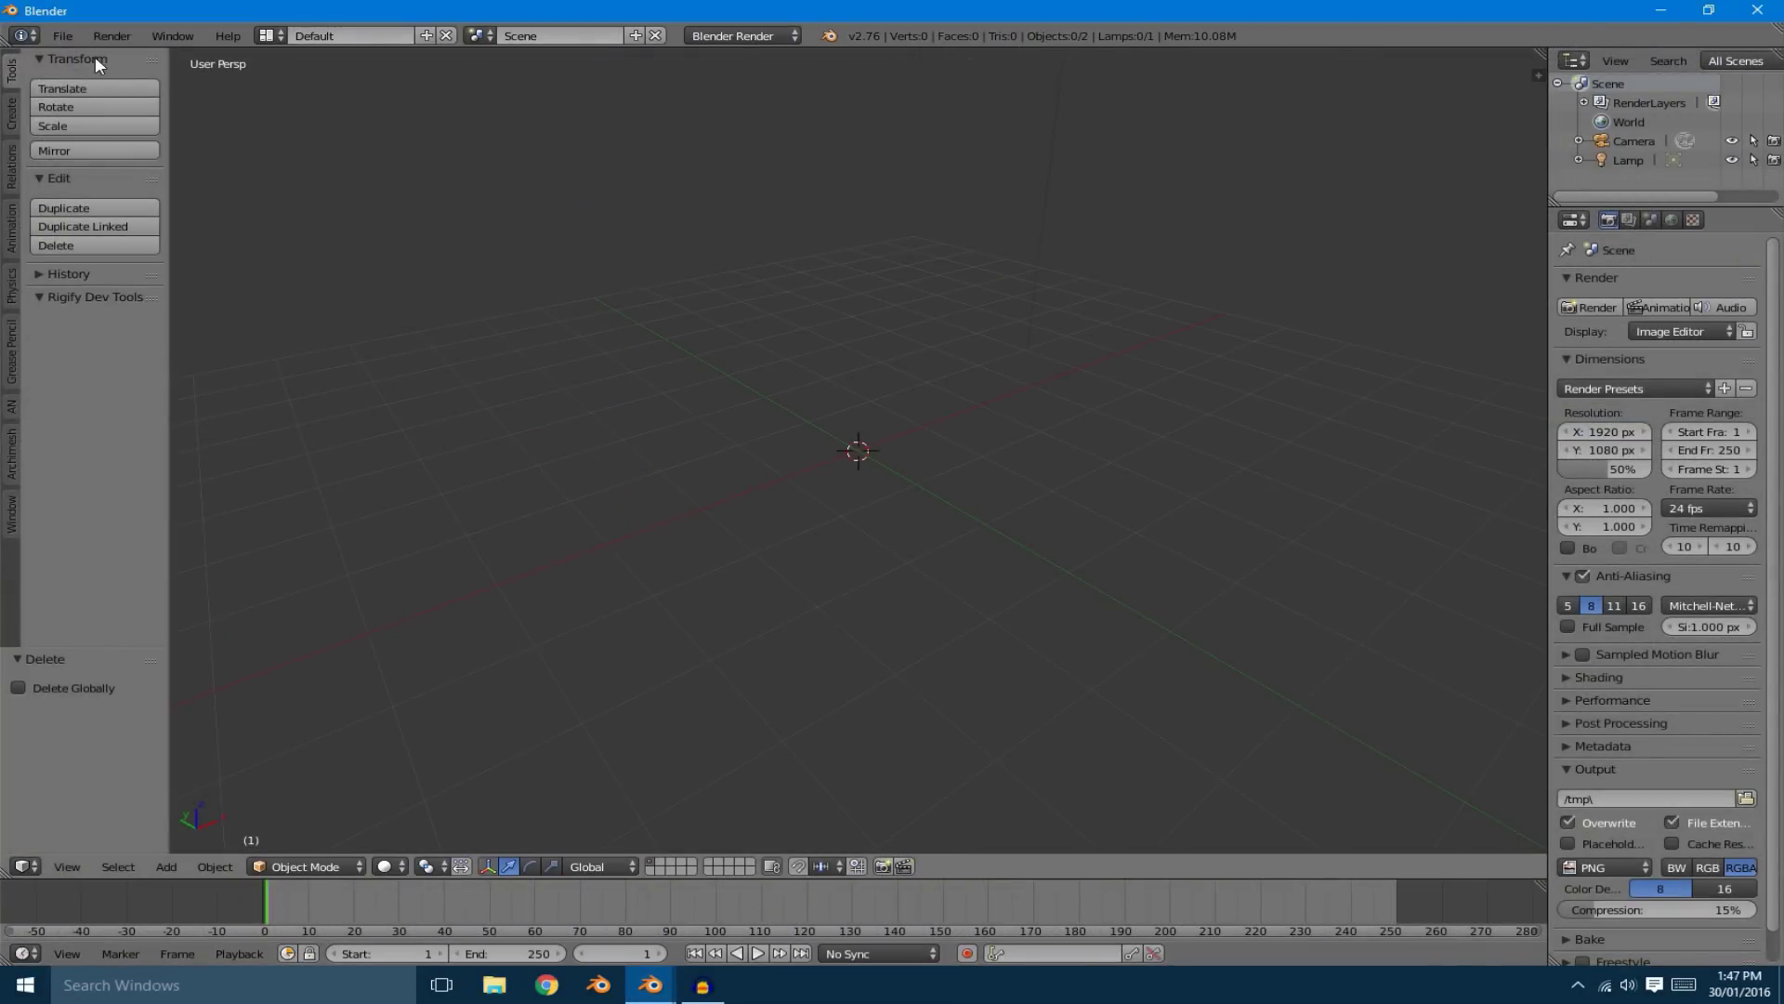
Open the append browser at the Object category of Assets1.blend and display its objects as thumbnails
click(58, 35)
click(96, 333)
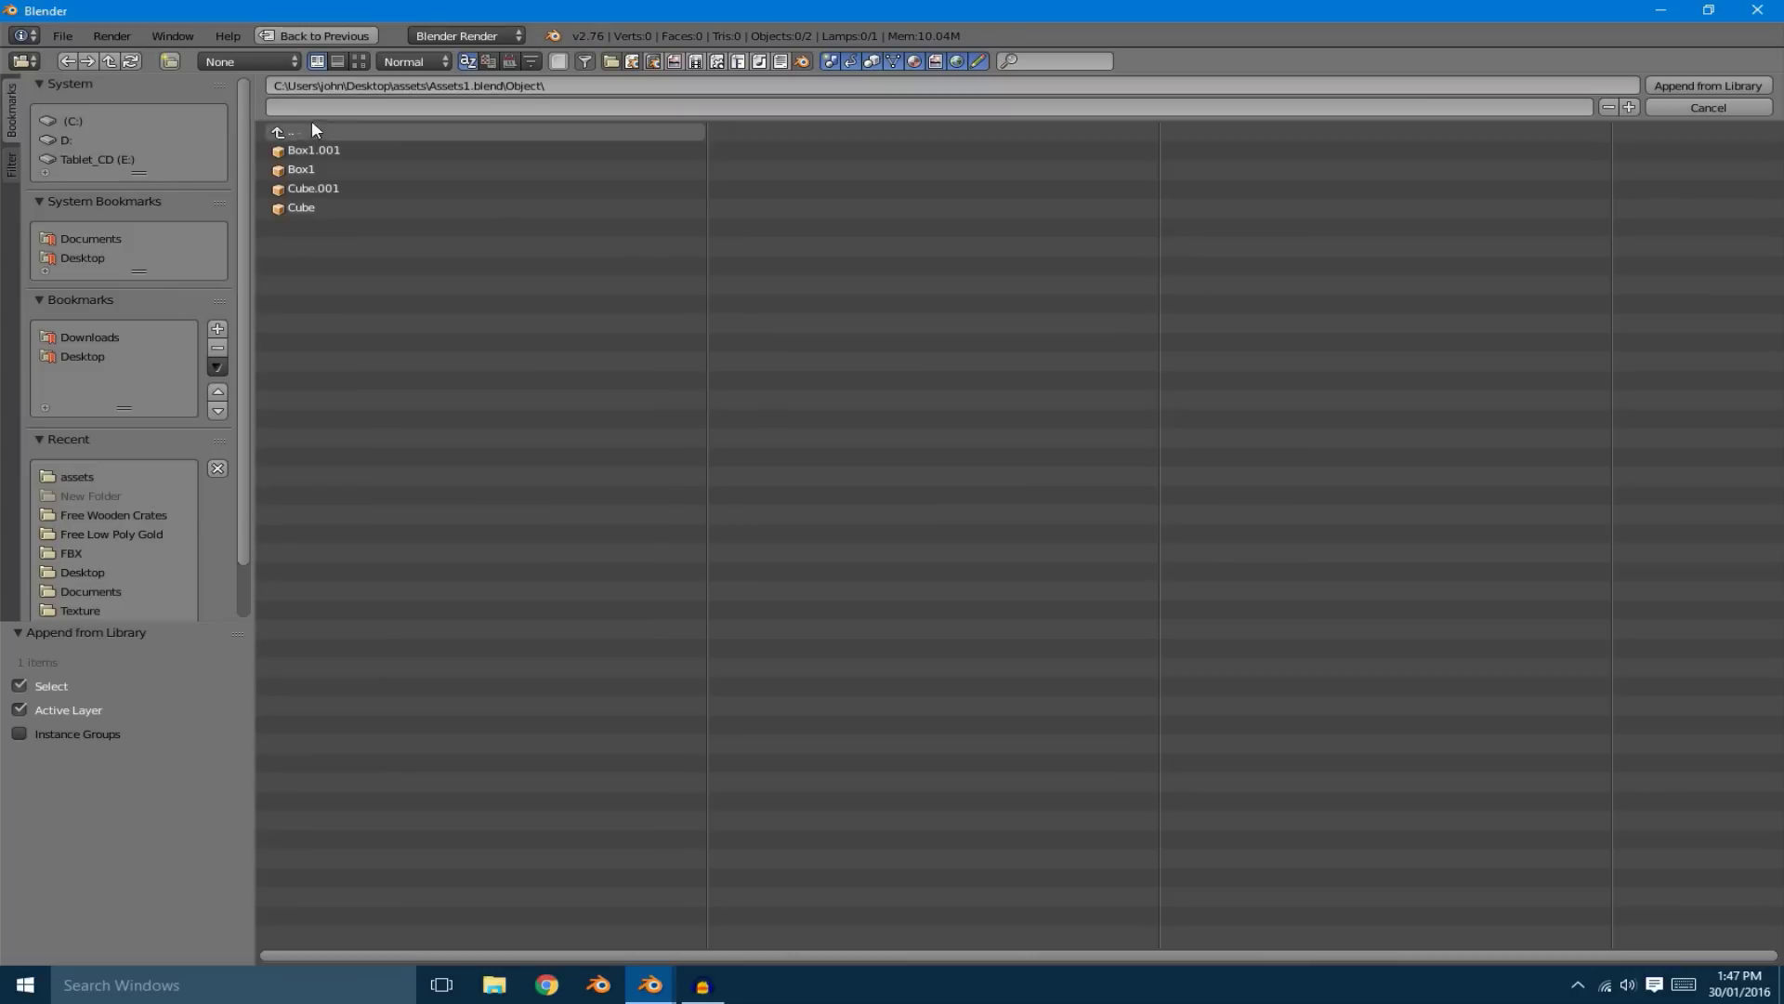
click(359, 61)
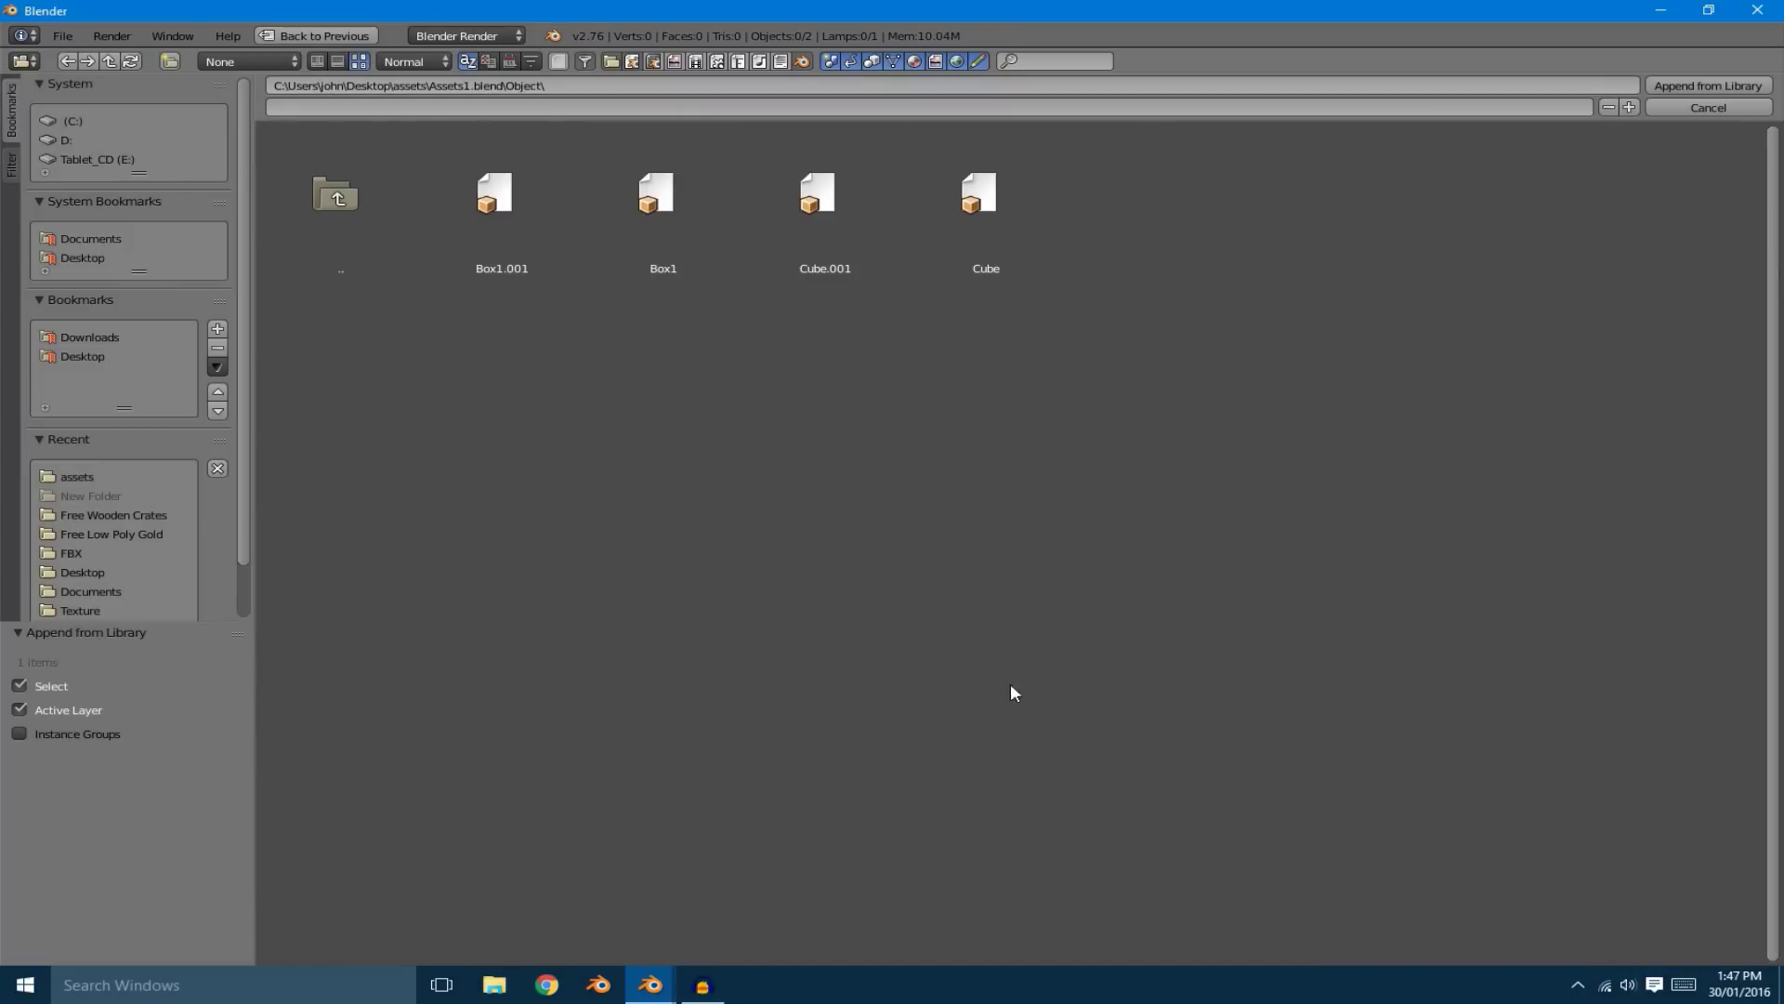
Go back to Assets1.blend and try to refresh its data-block previews
mouse_move(652, 987)
click(549, 884)
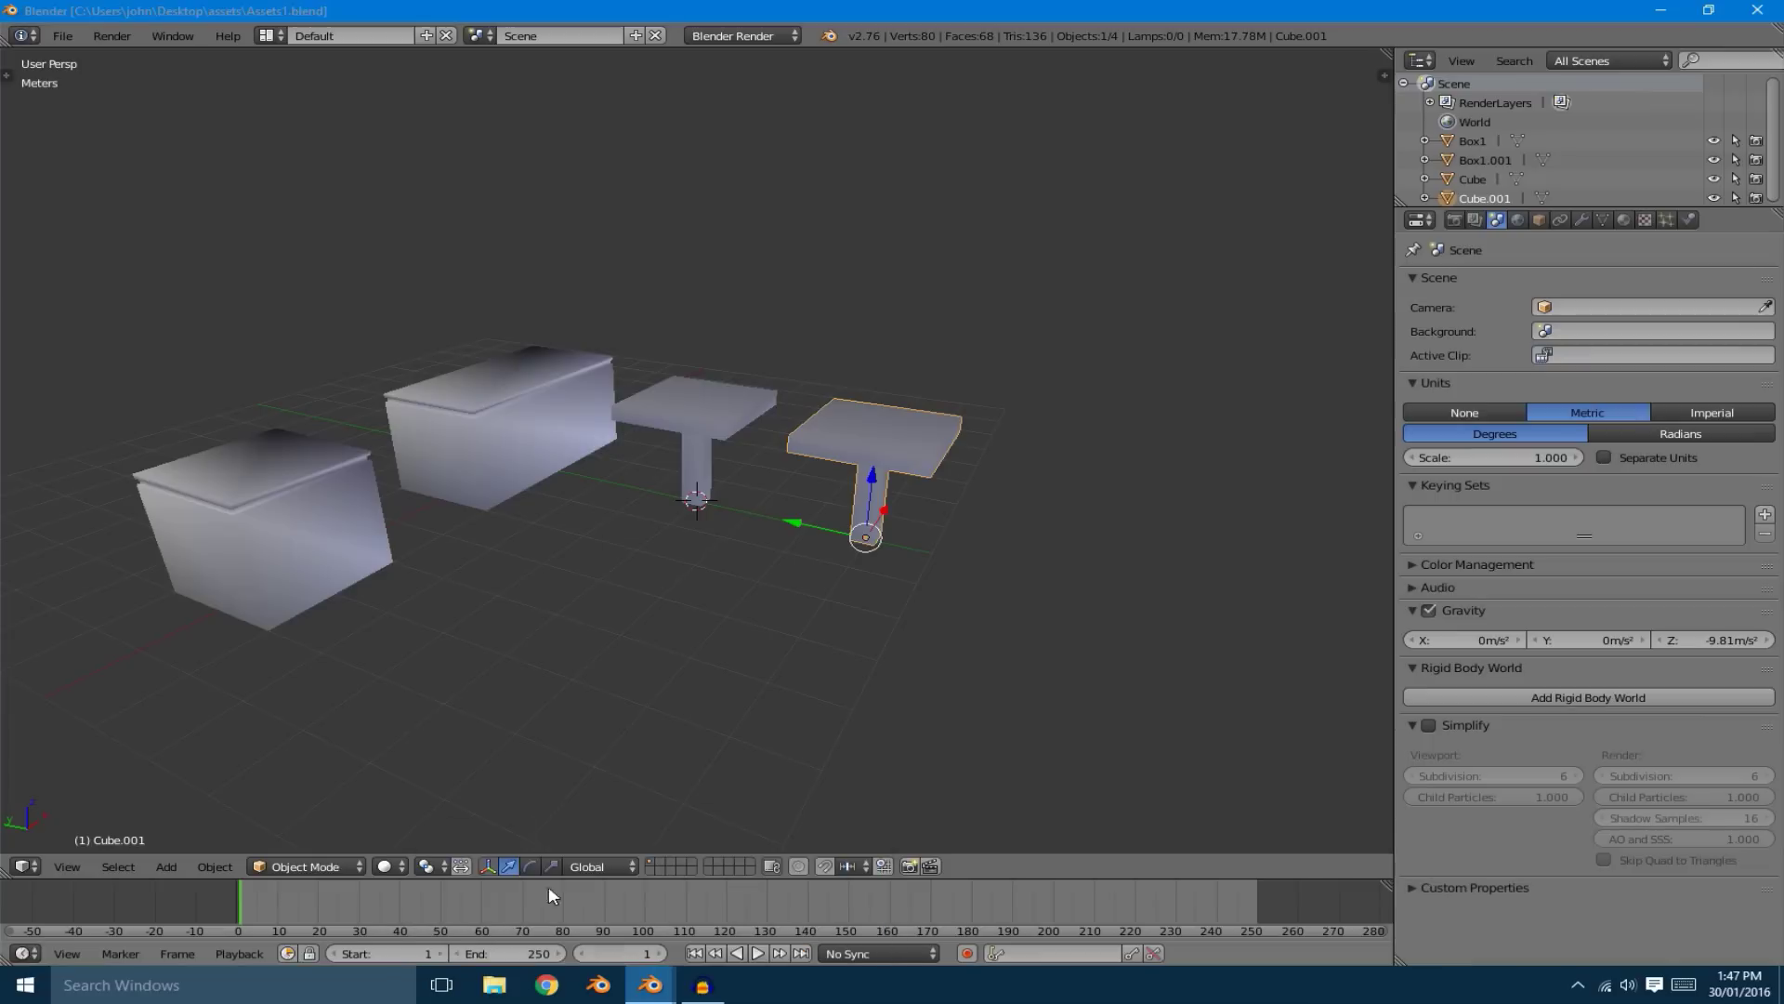
click(62, 35)
mouse_move(163, 356)
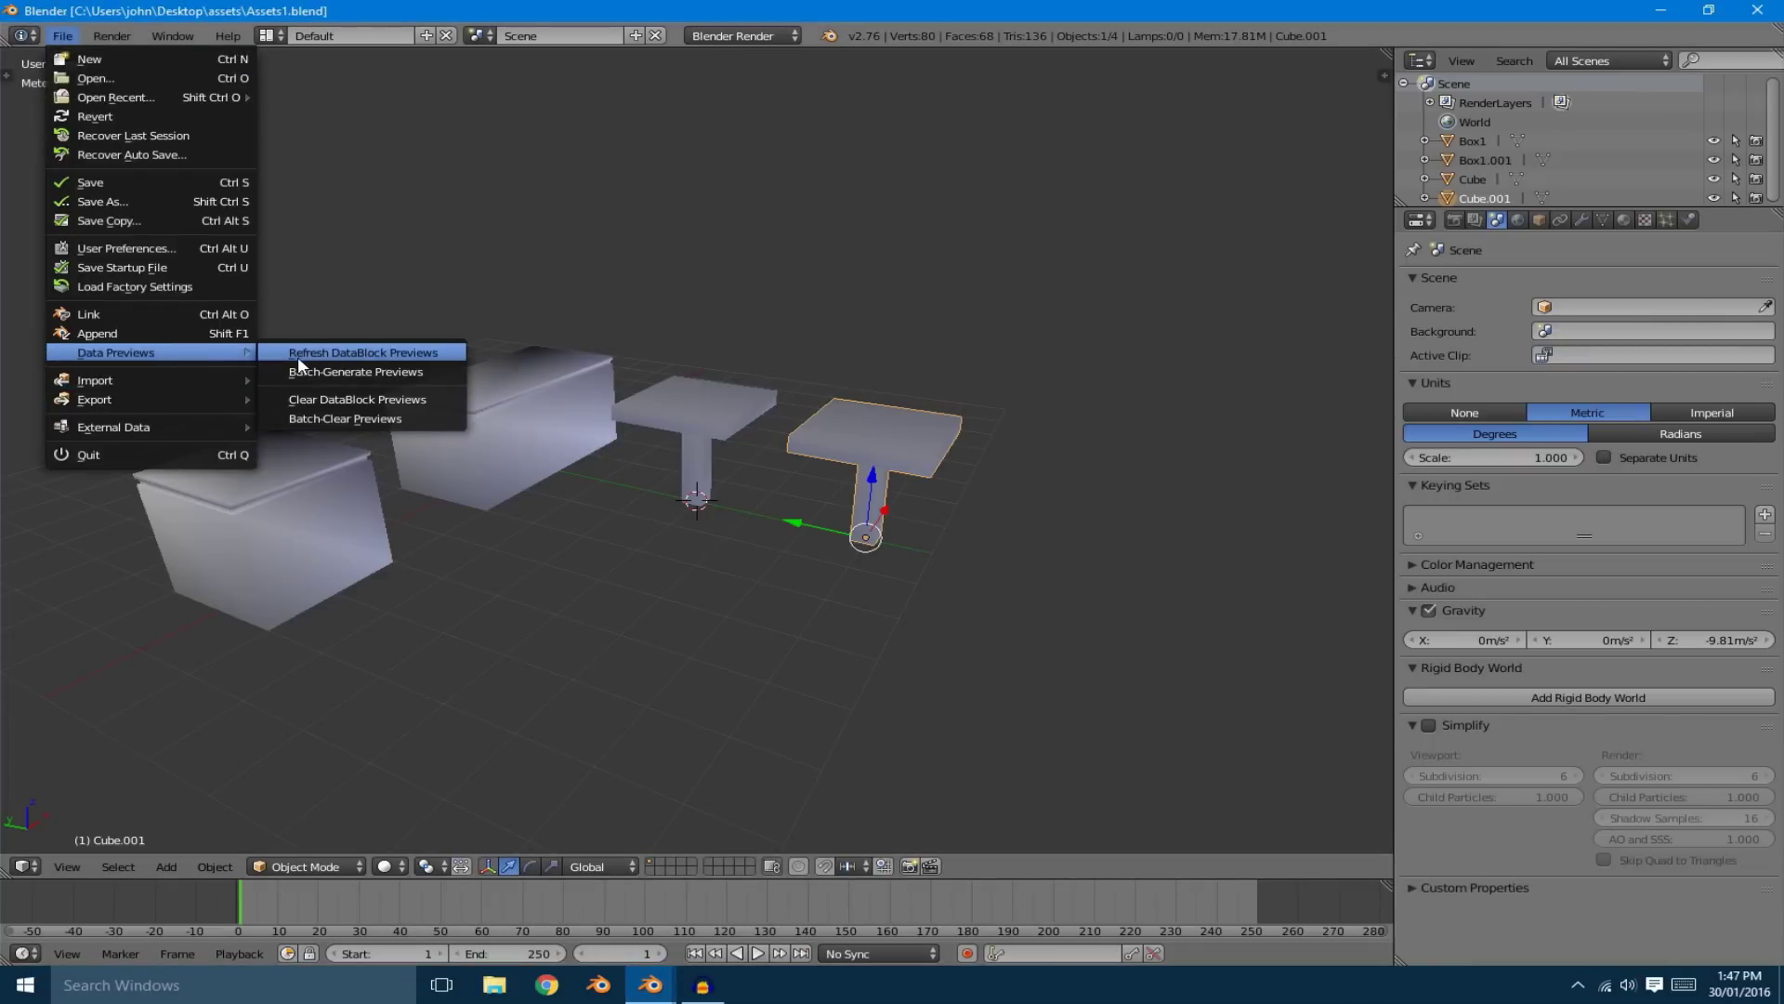
click(403, 351)
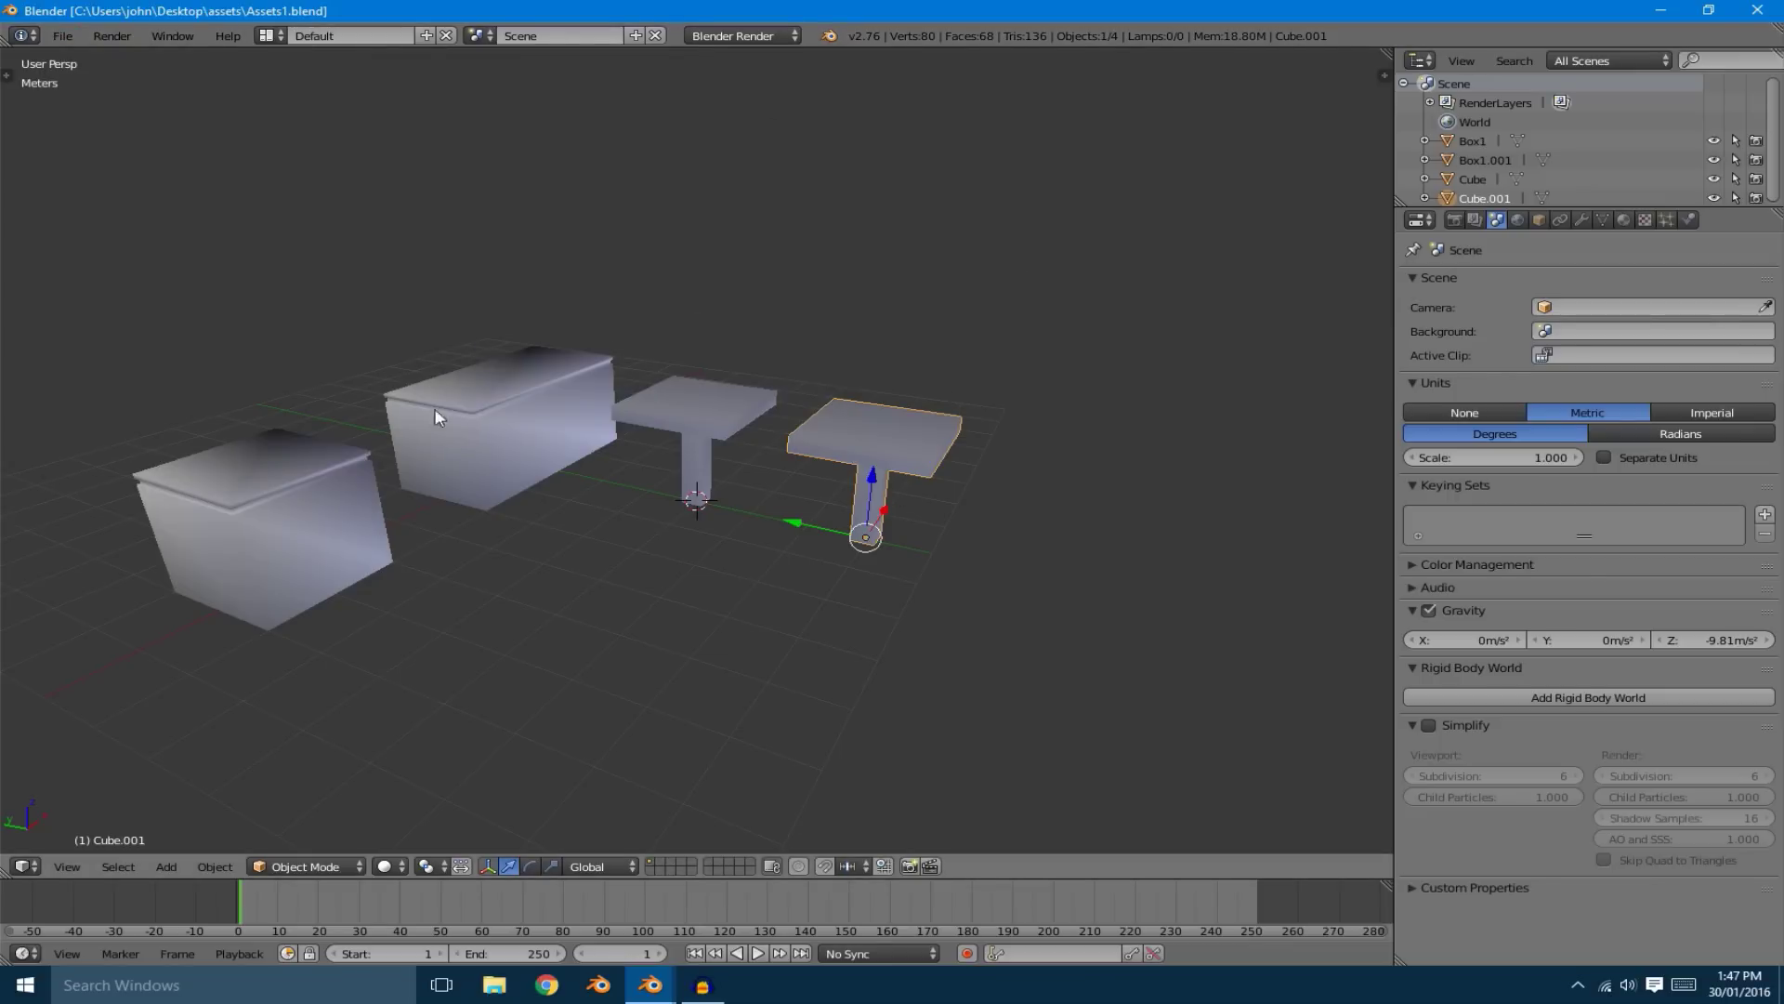
Return to the new scene's append browser and reopen the Object category to check the preview thumbnails
mouse_move(650, 985)
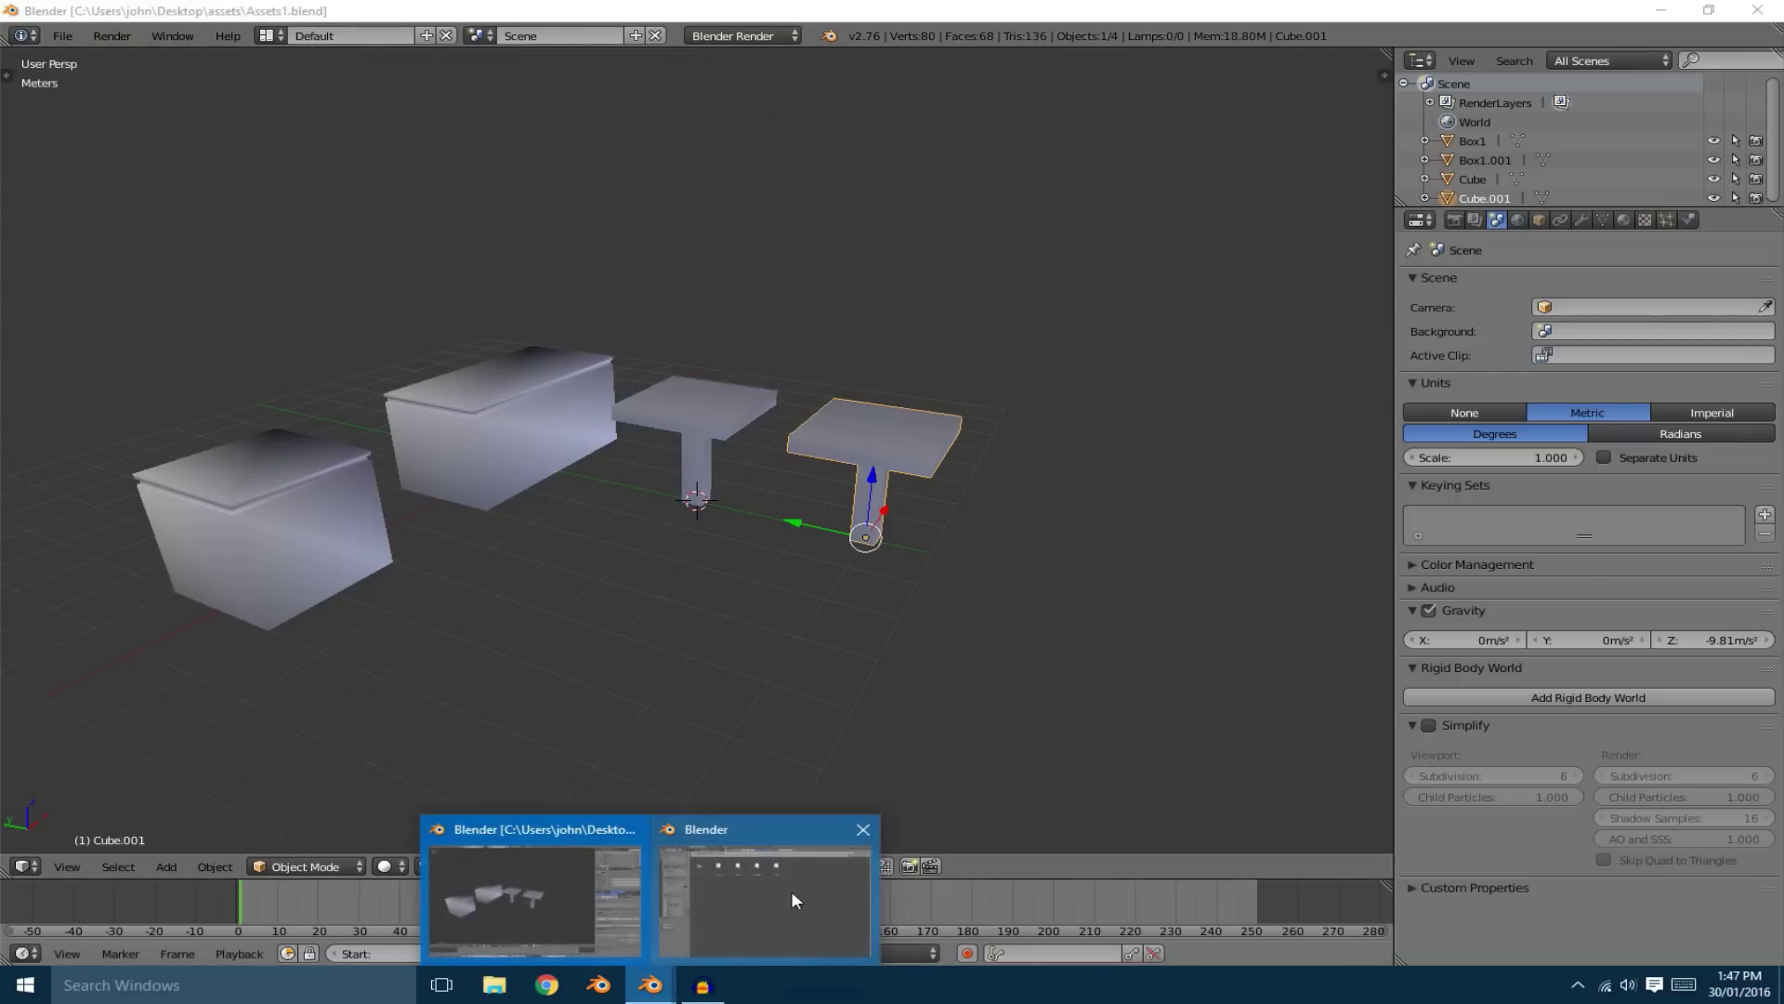
click(790, 891)
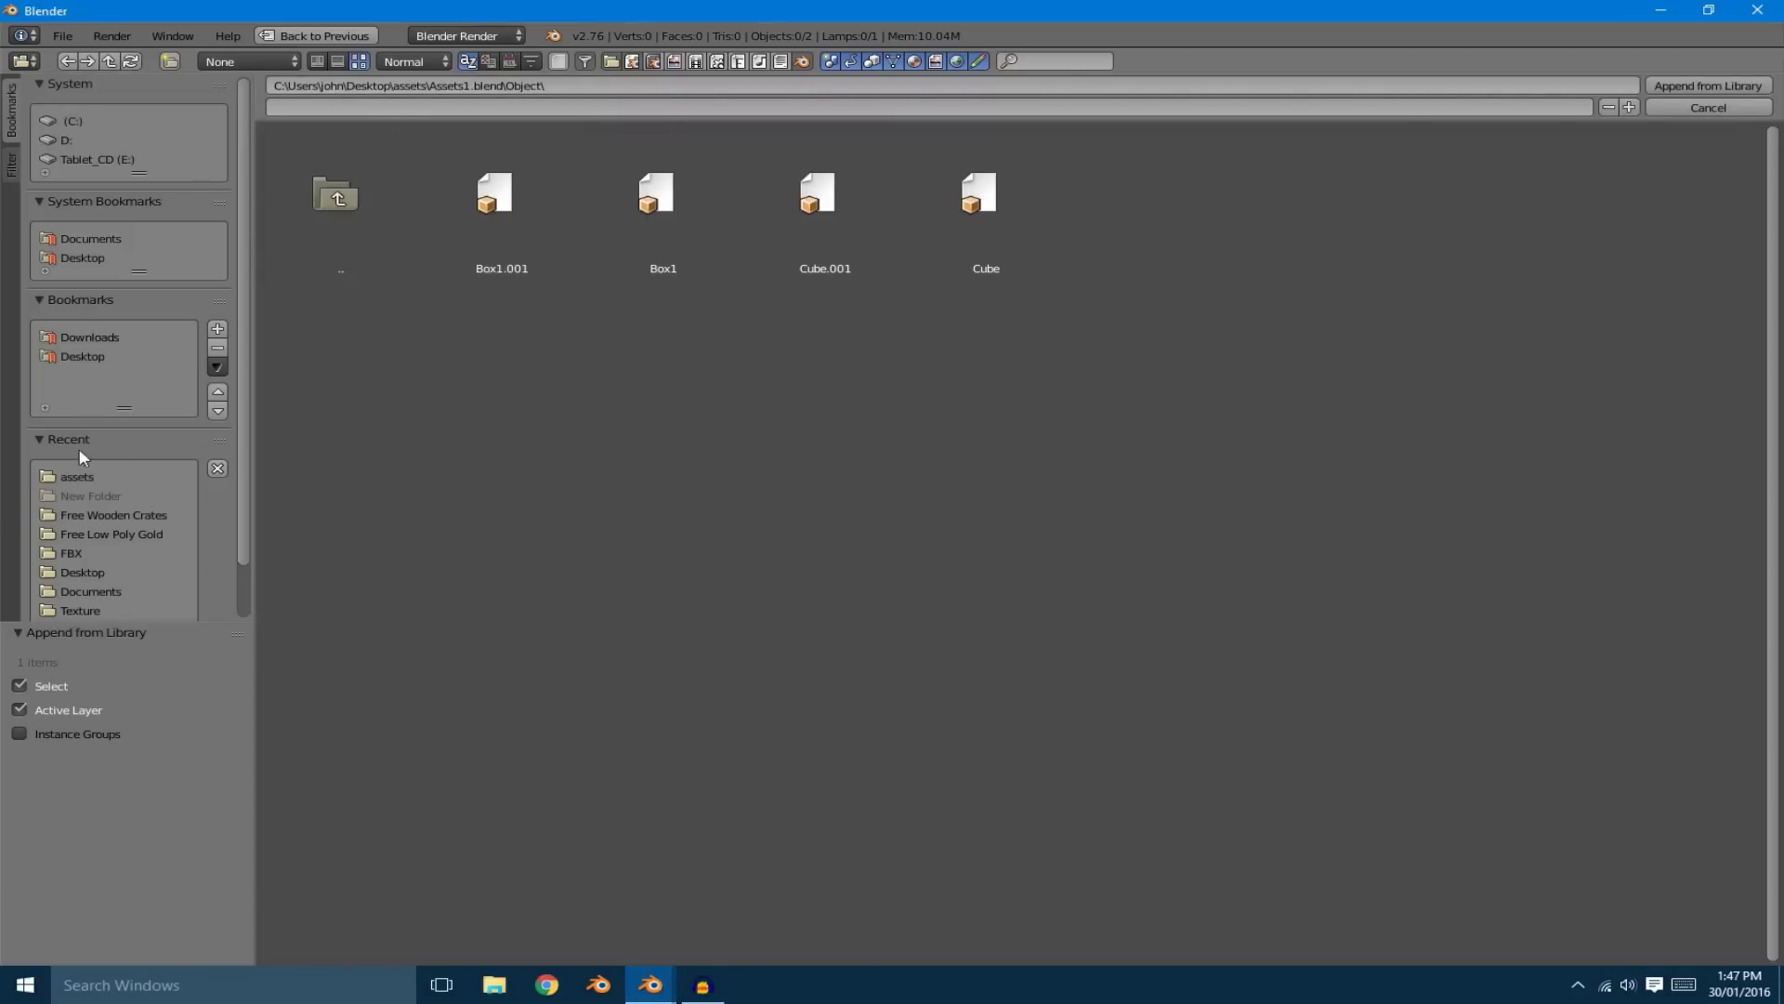
click(342, 197)
click(1156, 221)
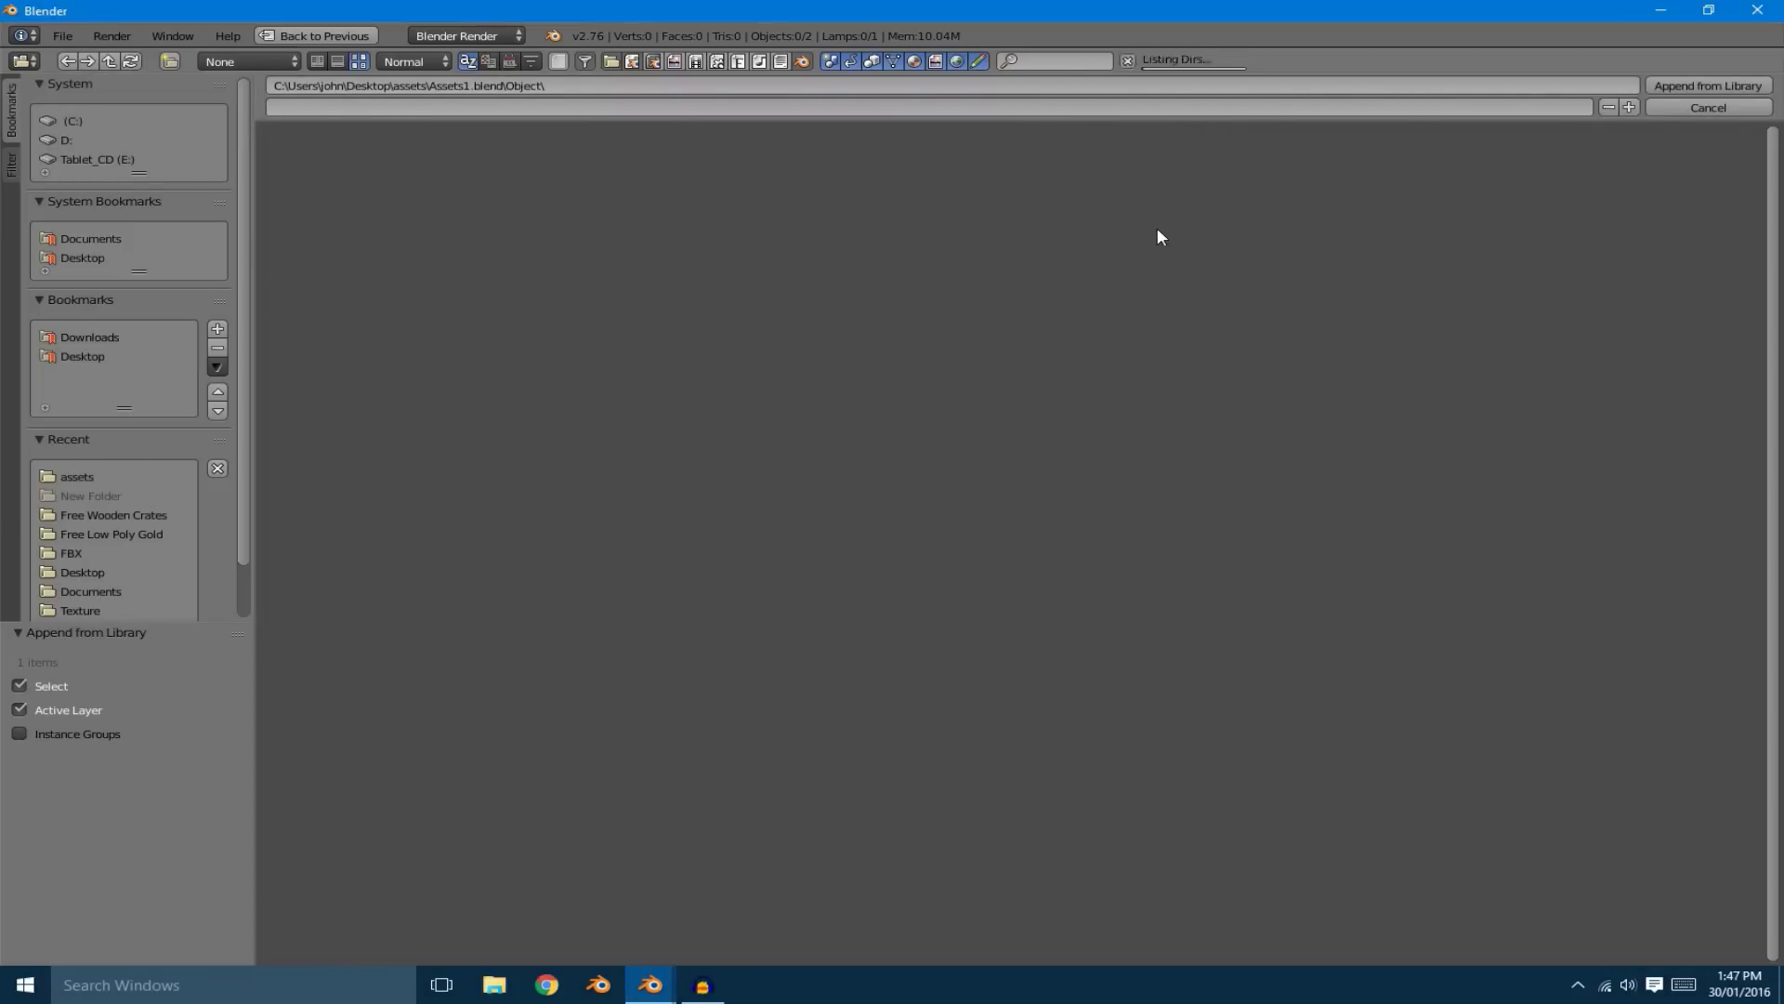
Switch to the asset scene and batch-generate previews for Assets1.blend from the assets folder
mouse_move(650, 986)
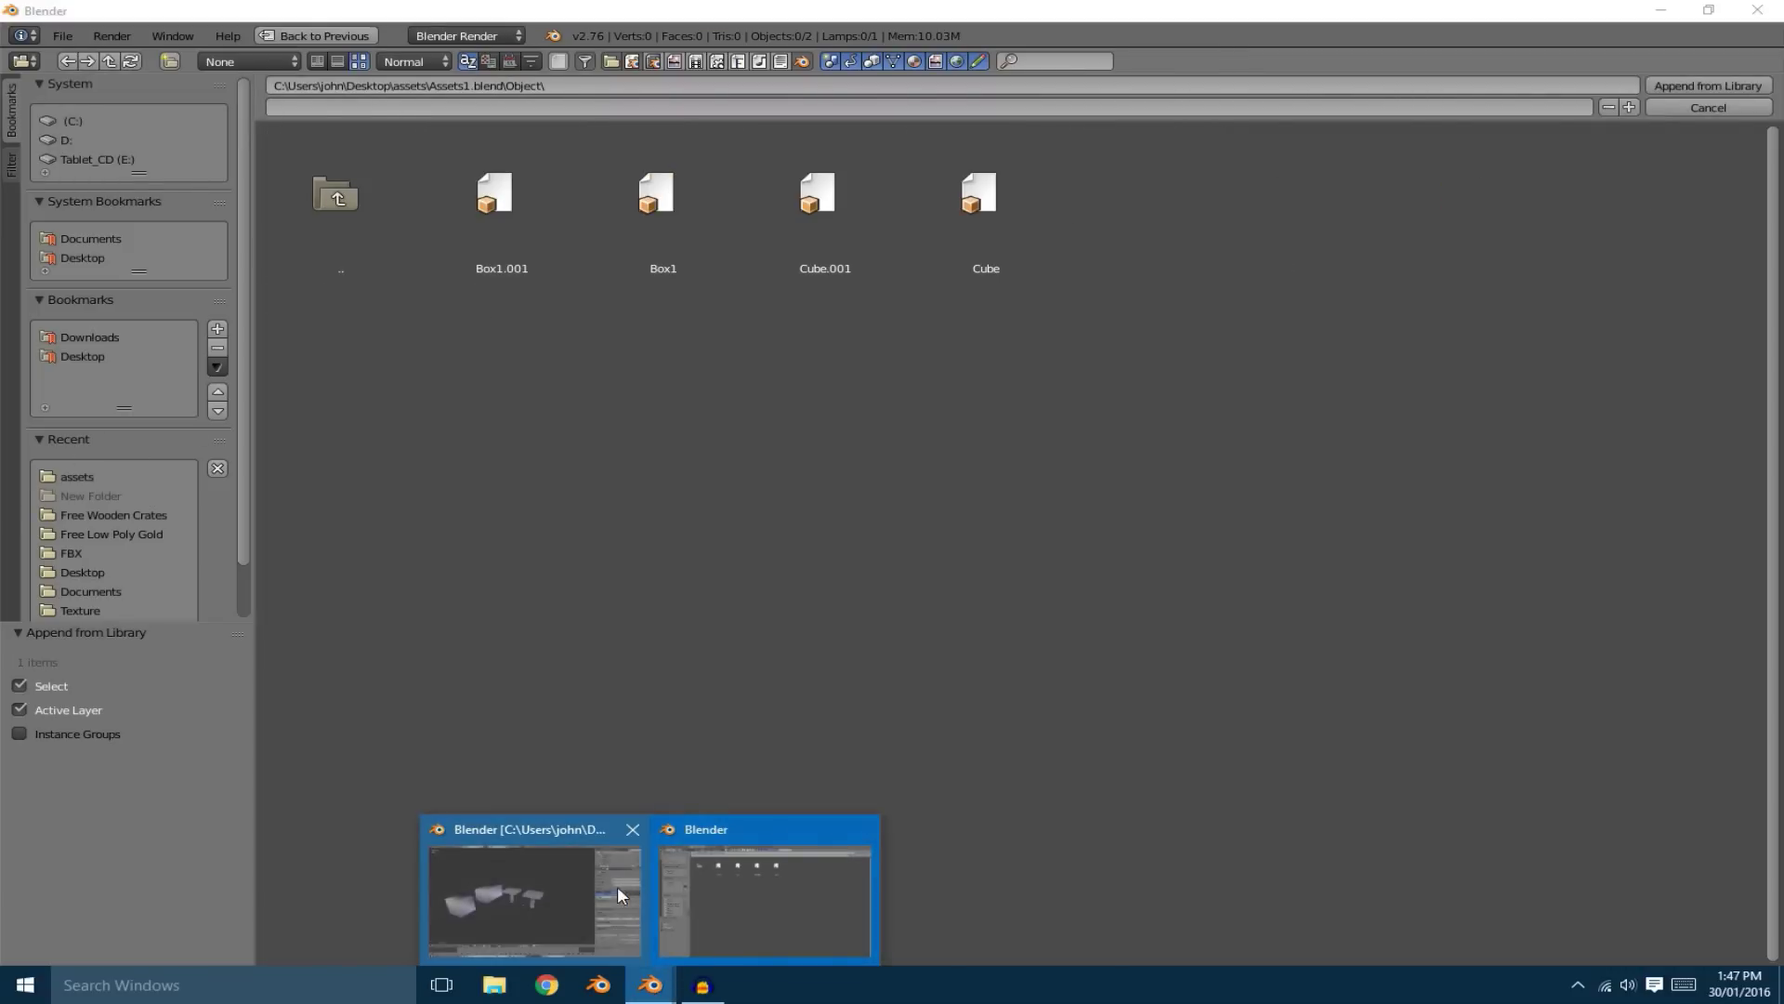
click(618, 891)
click(62, 35)
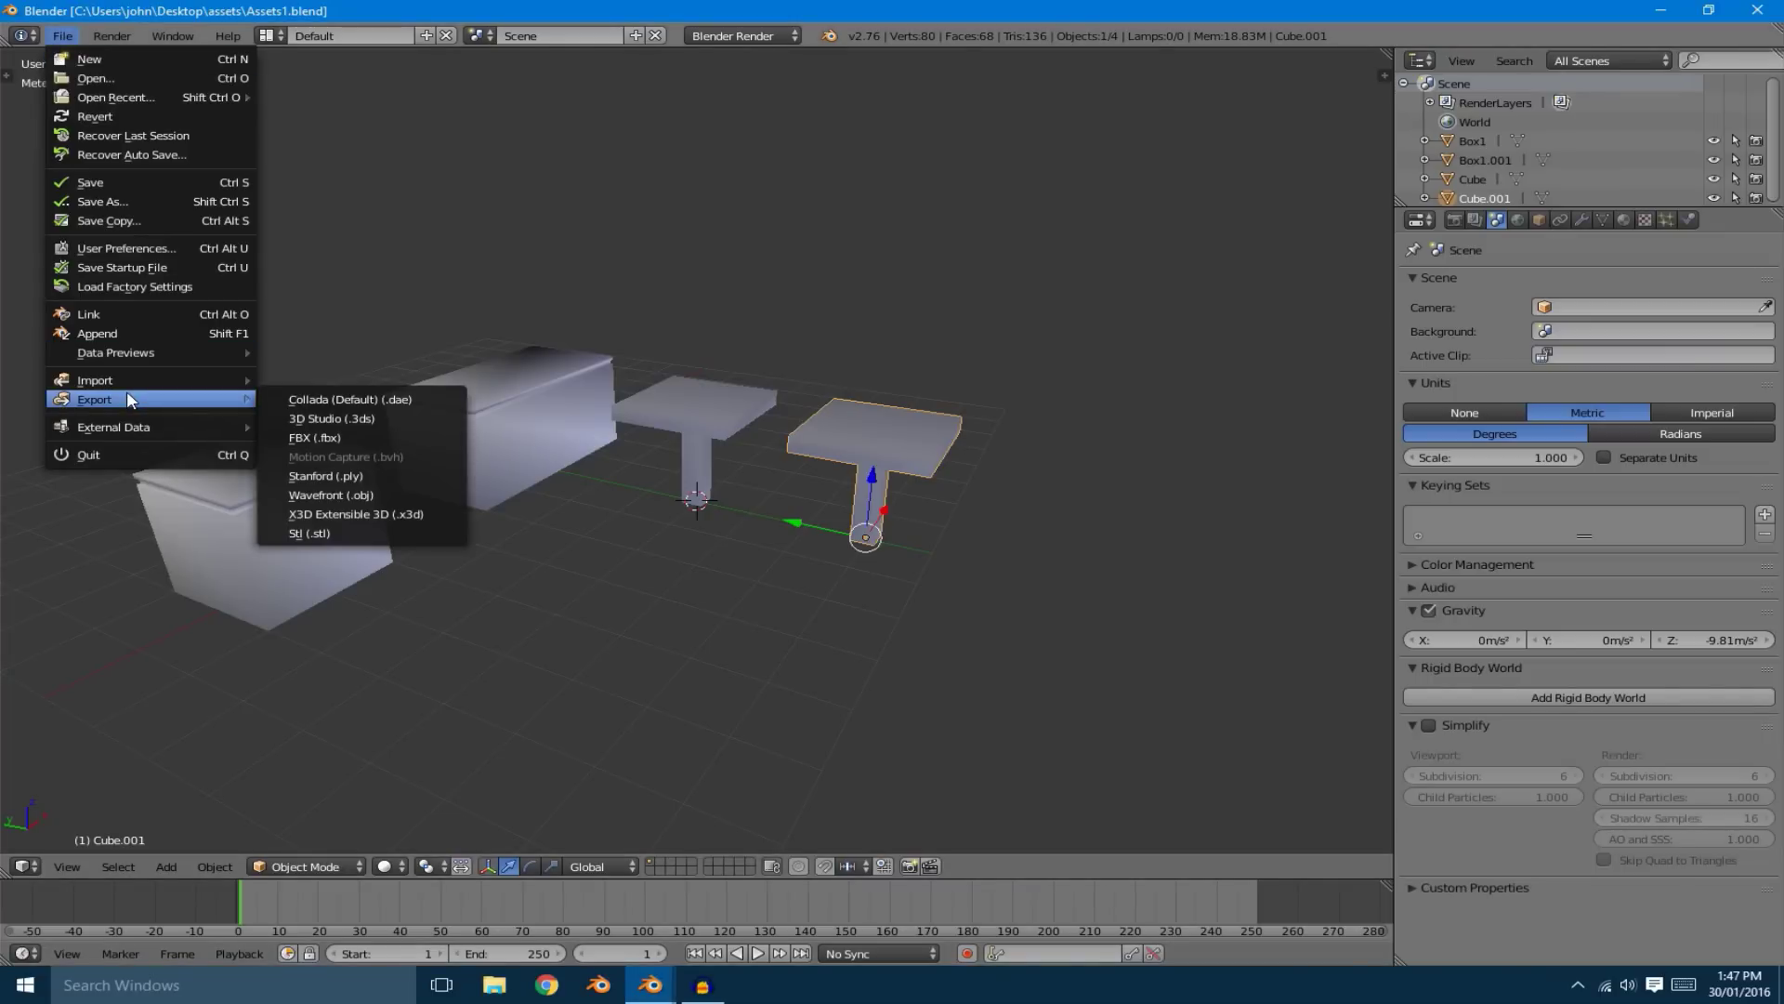
mouse_move(223, 353)
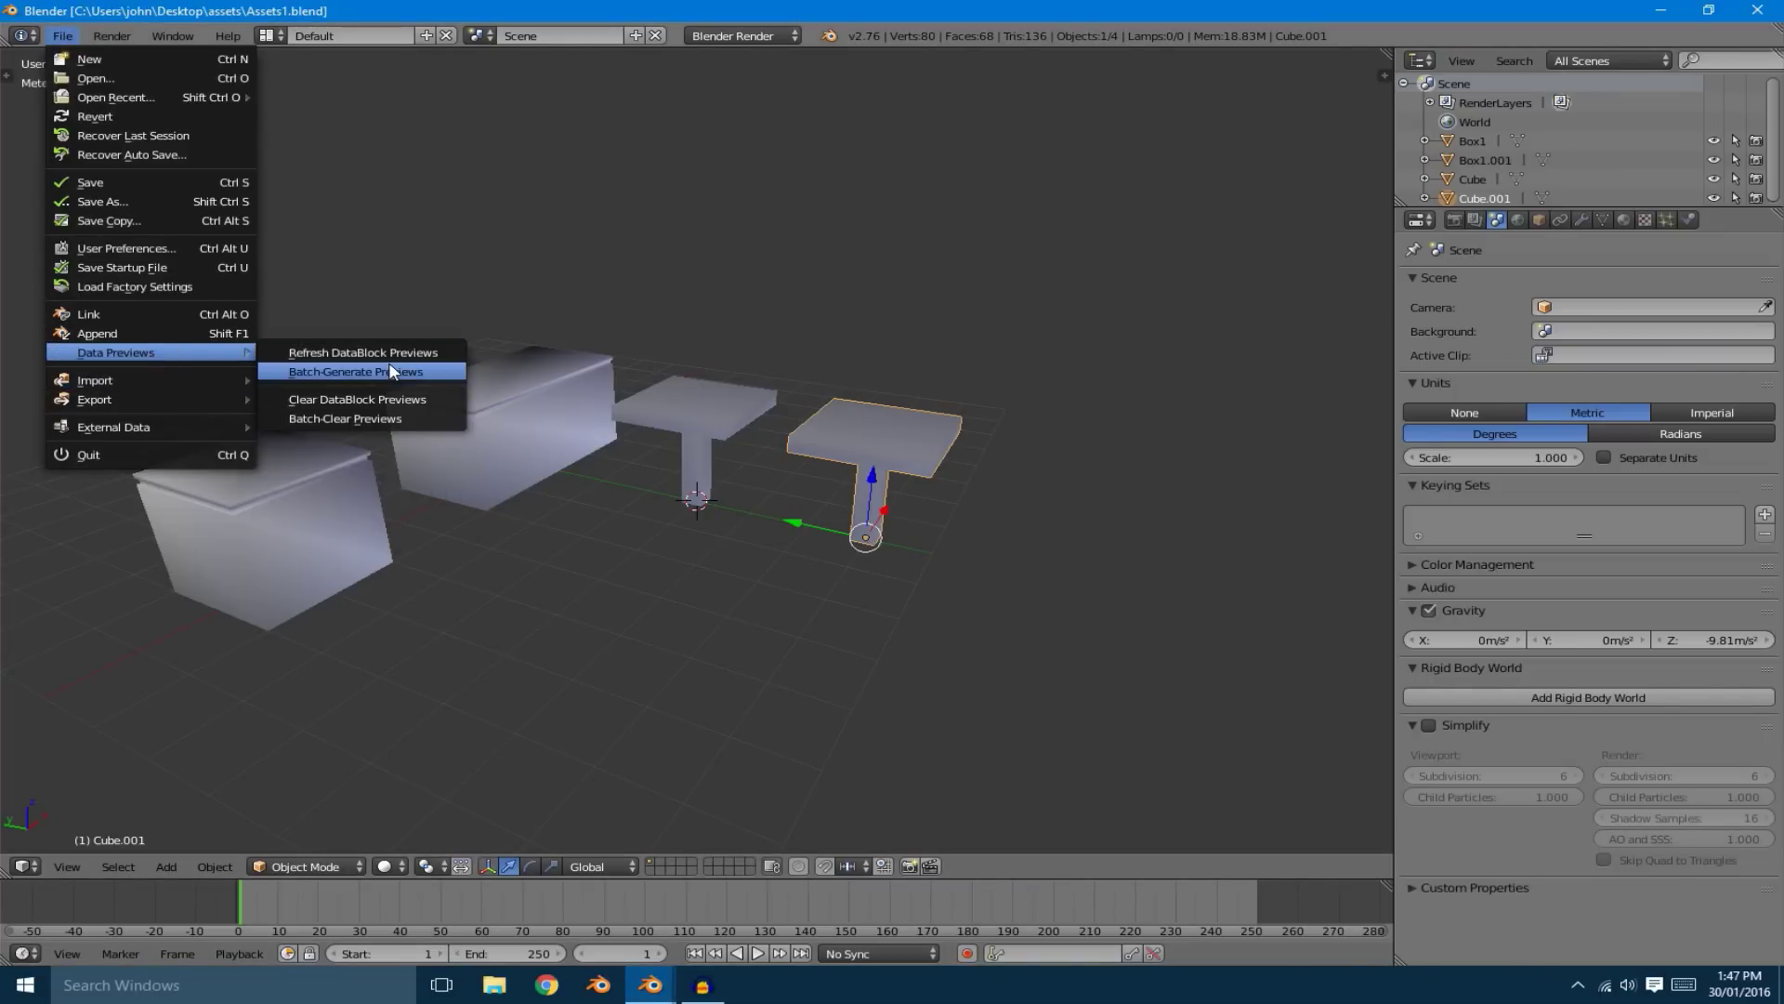
click(402, 372)
click(429, 171)
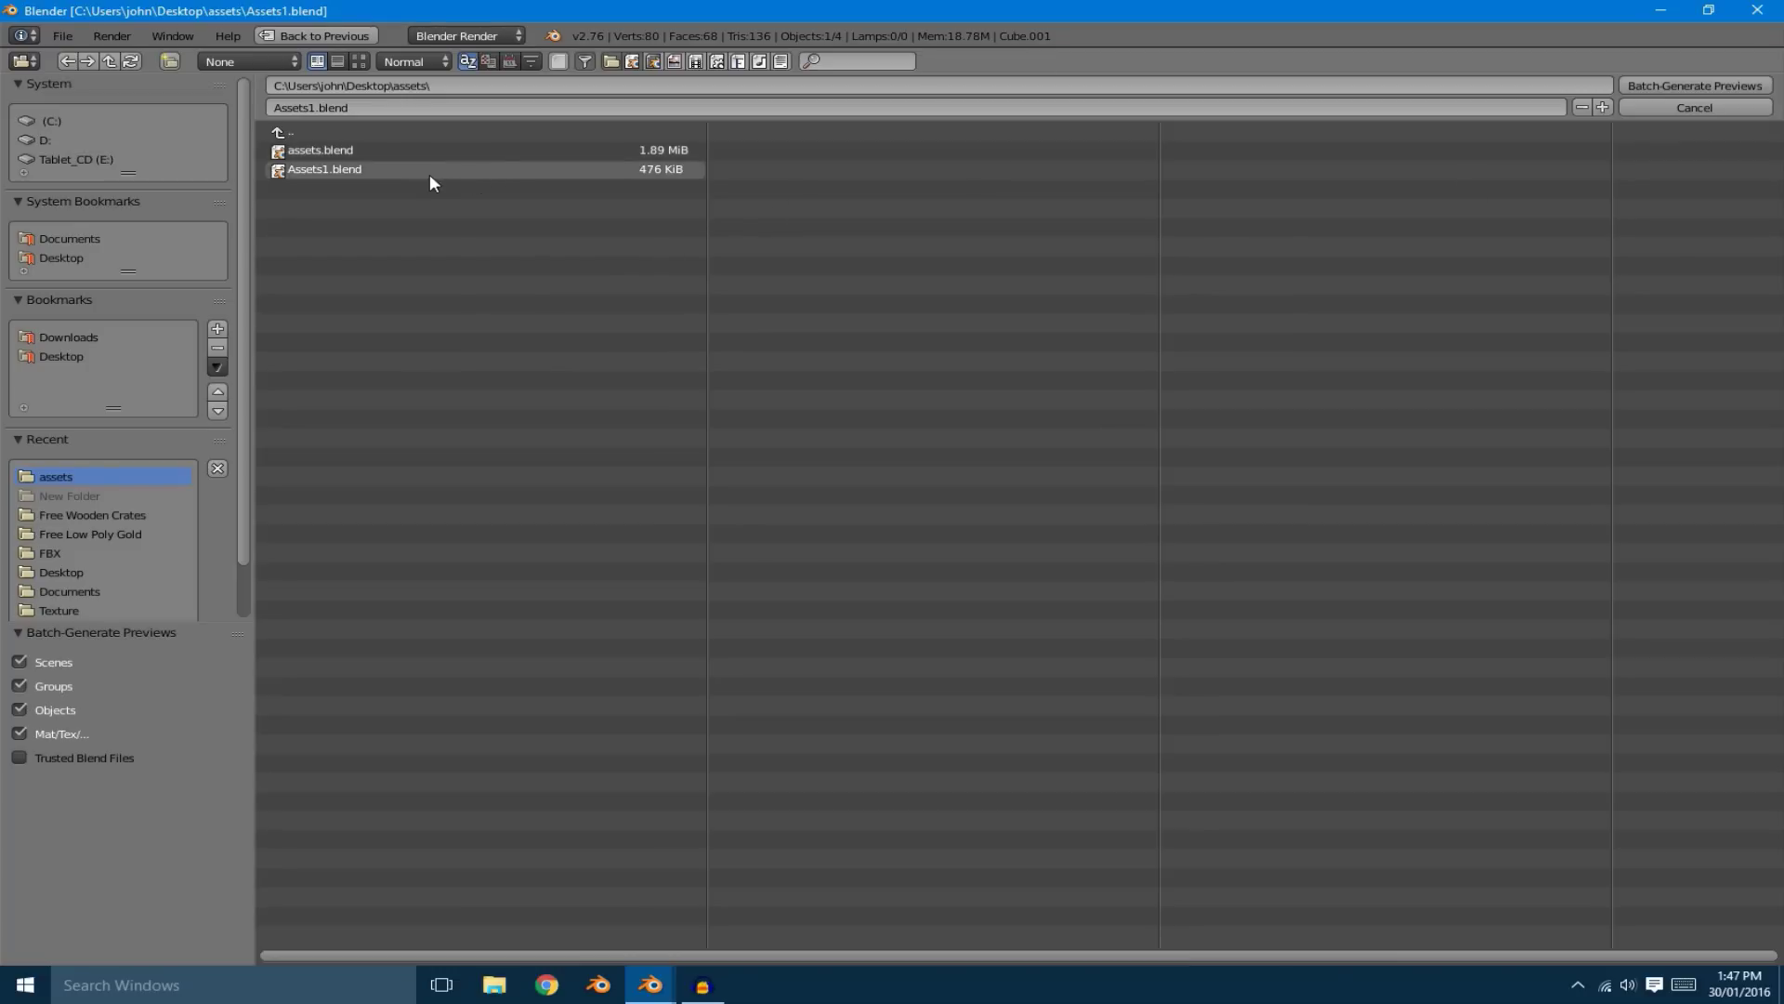
click(1682, 87)
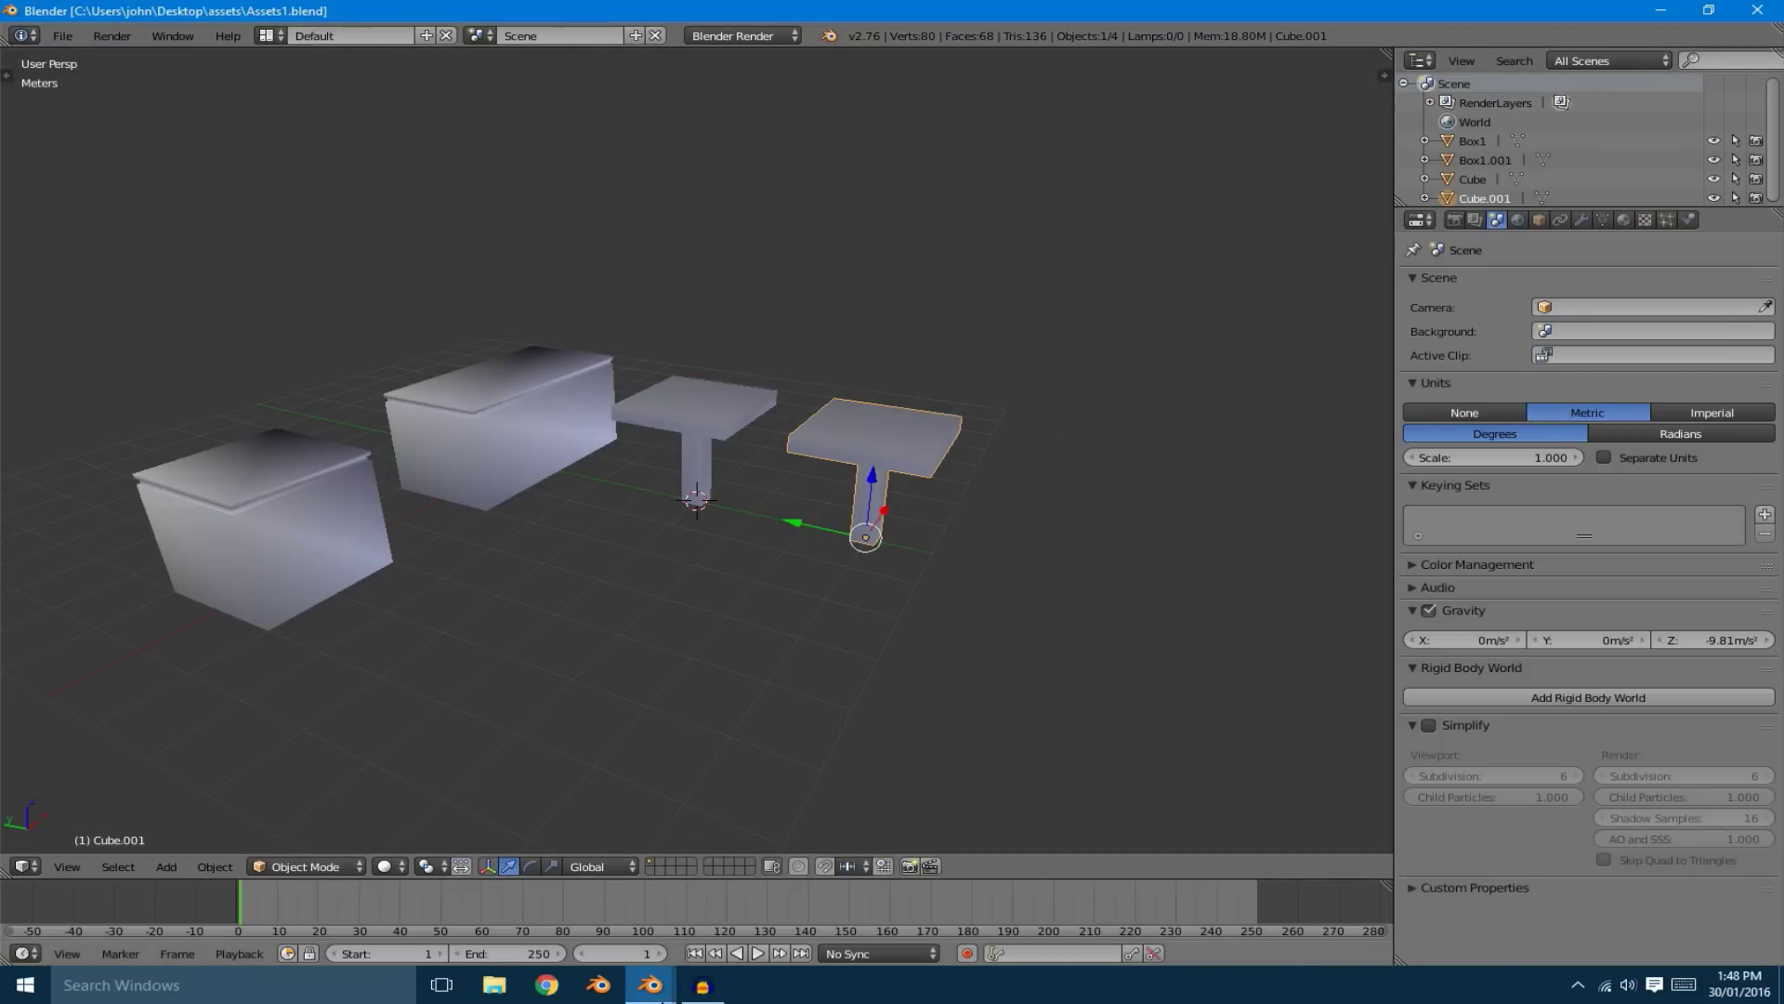
Return to the new scene's append browser and reload the thumbnail display of the Object category
mouse_move(651, 983)
click(767, 929)
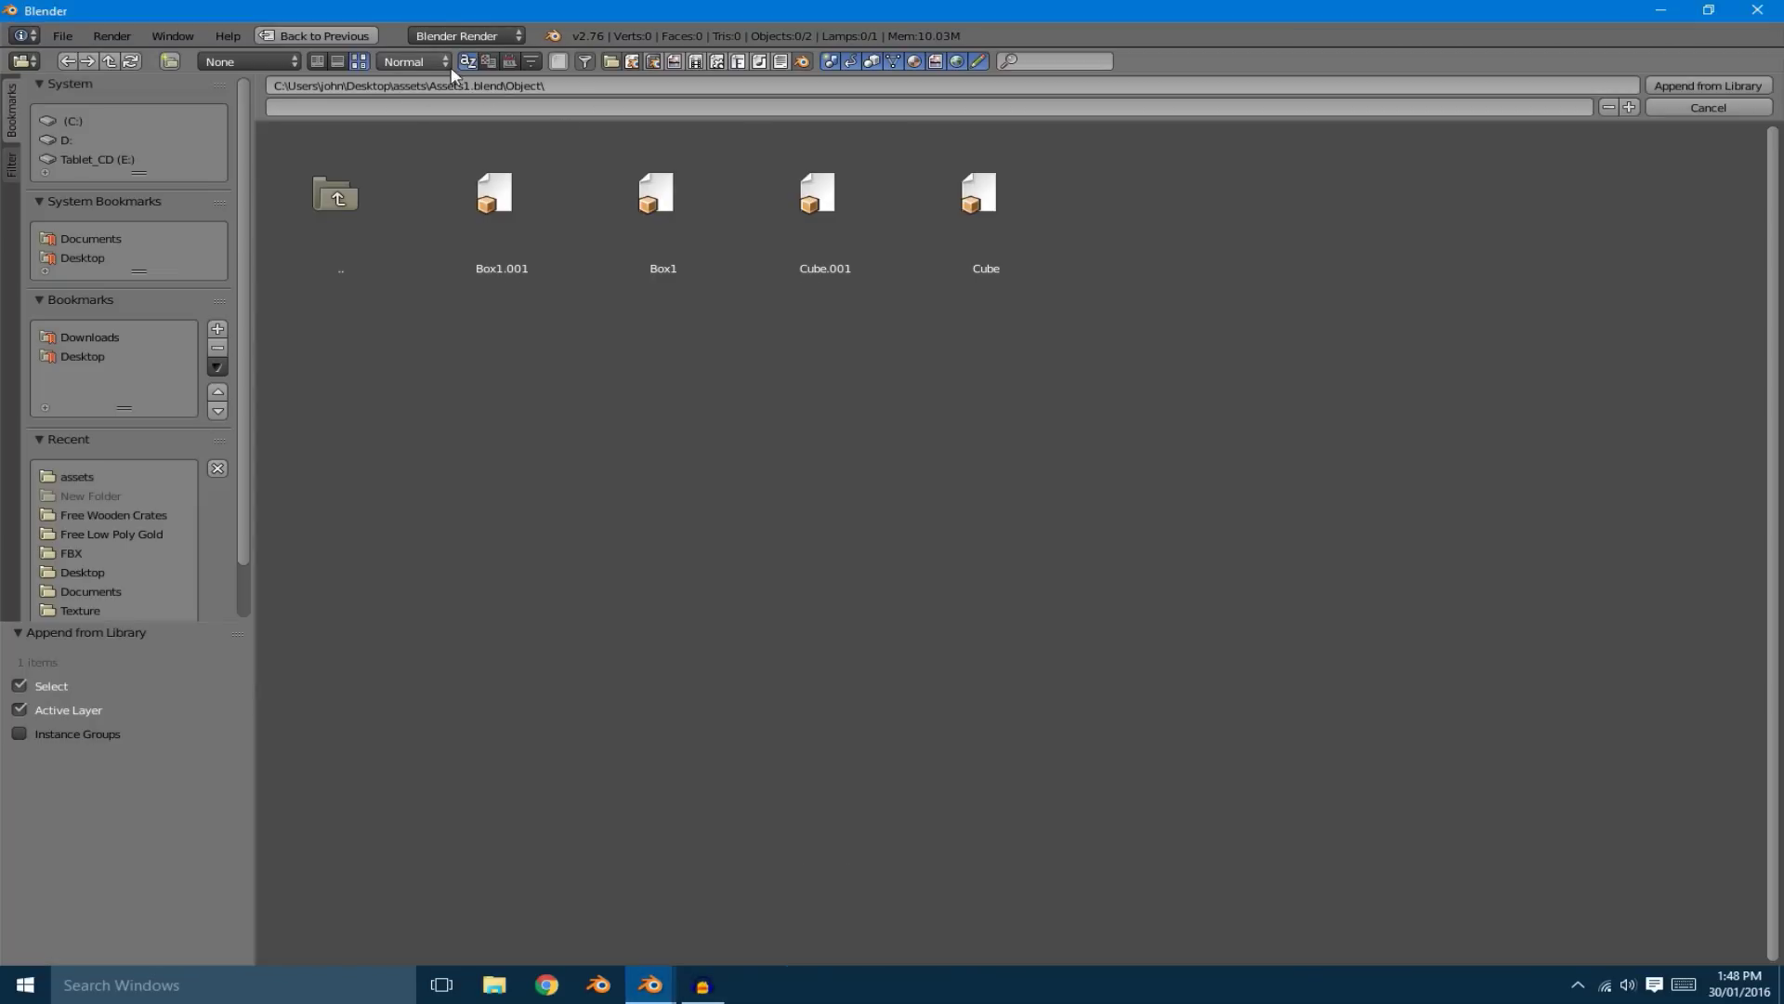
click(360, 63)
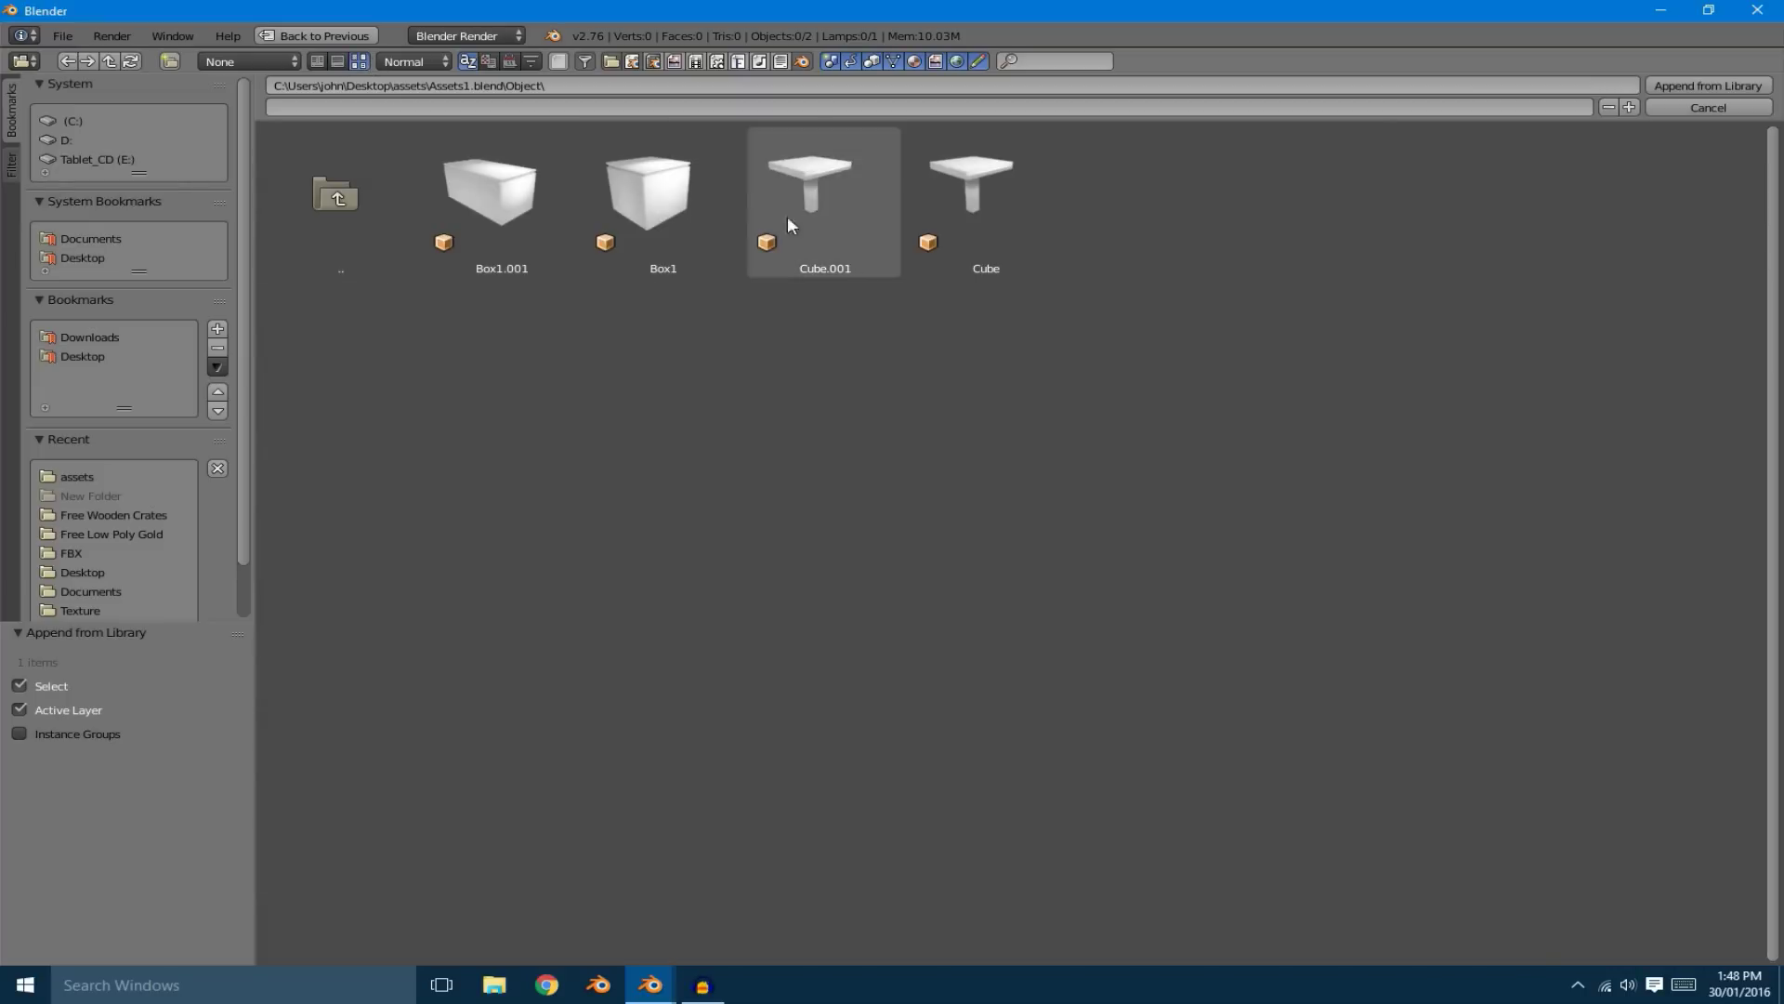
Examine the preview thumbnails of Box1.001, Box1, Cube.001 and Cube, selecting each object in turn
click(482, 216)
click(827, 223)
click(1035, 238)
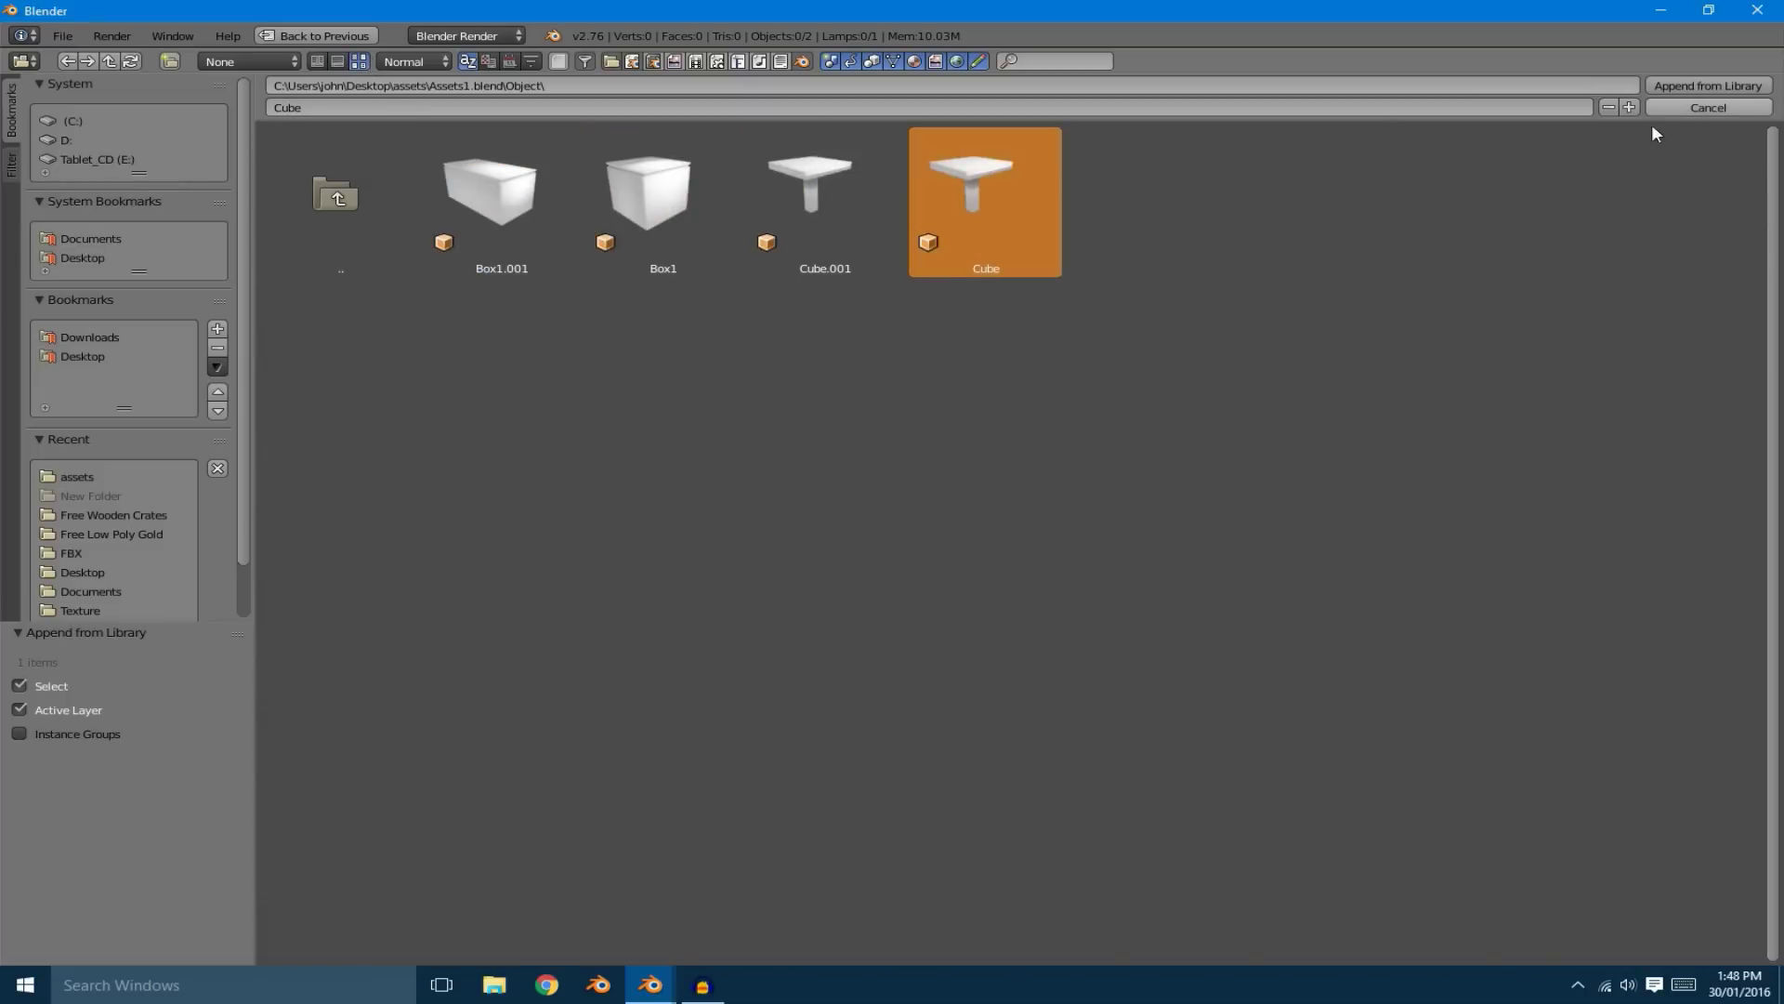
click(548, 208)
click(632, 204)
click(504, 205)
click(788, 170)
click(995, 183)
click(860, 181)
click(488, 193)
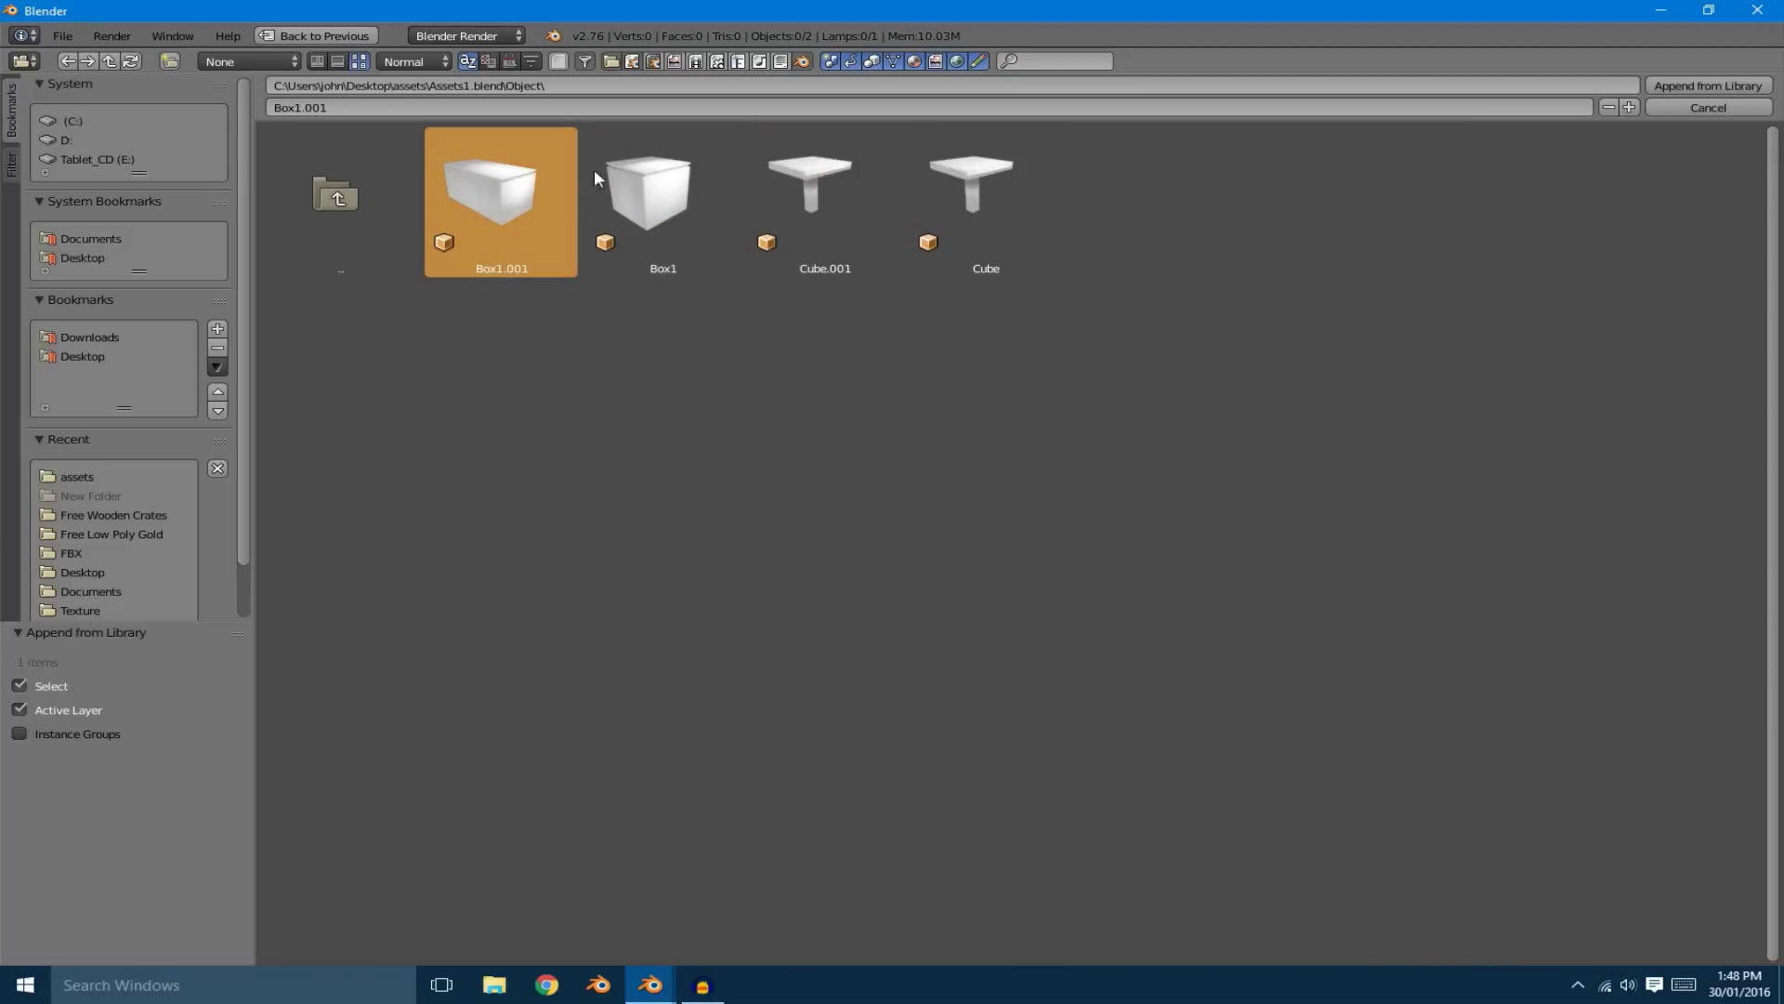
click(597, 190)
click(510, 204)
click(654, 200)
click(517, 202)
click(651, 195)
click(857, 190)
click(1001, 186)
click(823, 199)
click(544, 195)
click(655, 192)
click(818, 191)
click(956, 197)
click(829, 212)
click(651, 197)
click(484, 193)
click(650, 195)
click(818, 195)
click(974, 203)
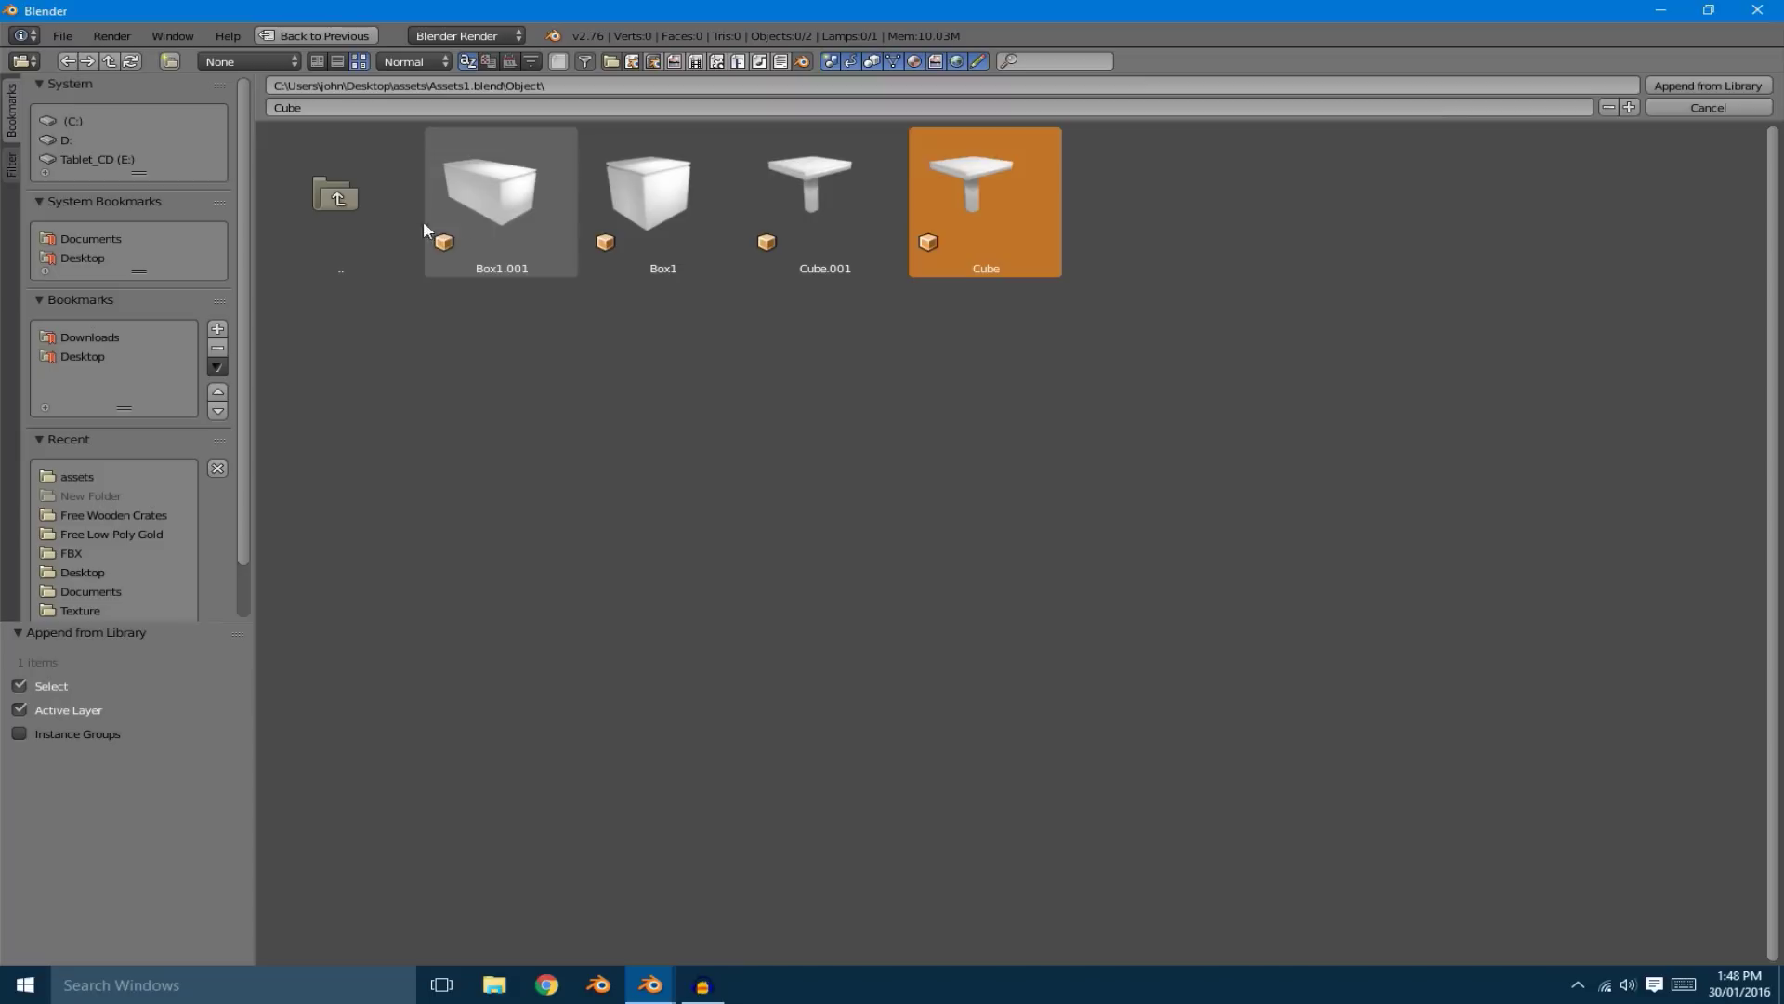
drag(1242, 451, 464, 184)
click(463, 184)
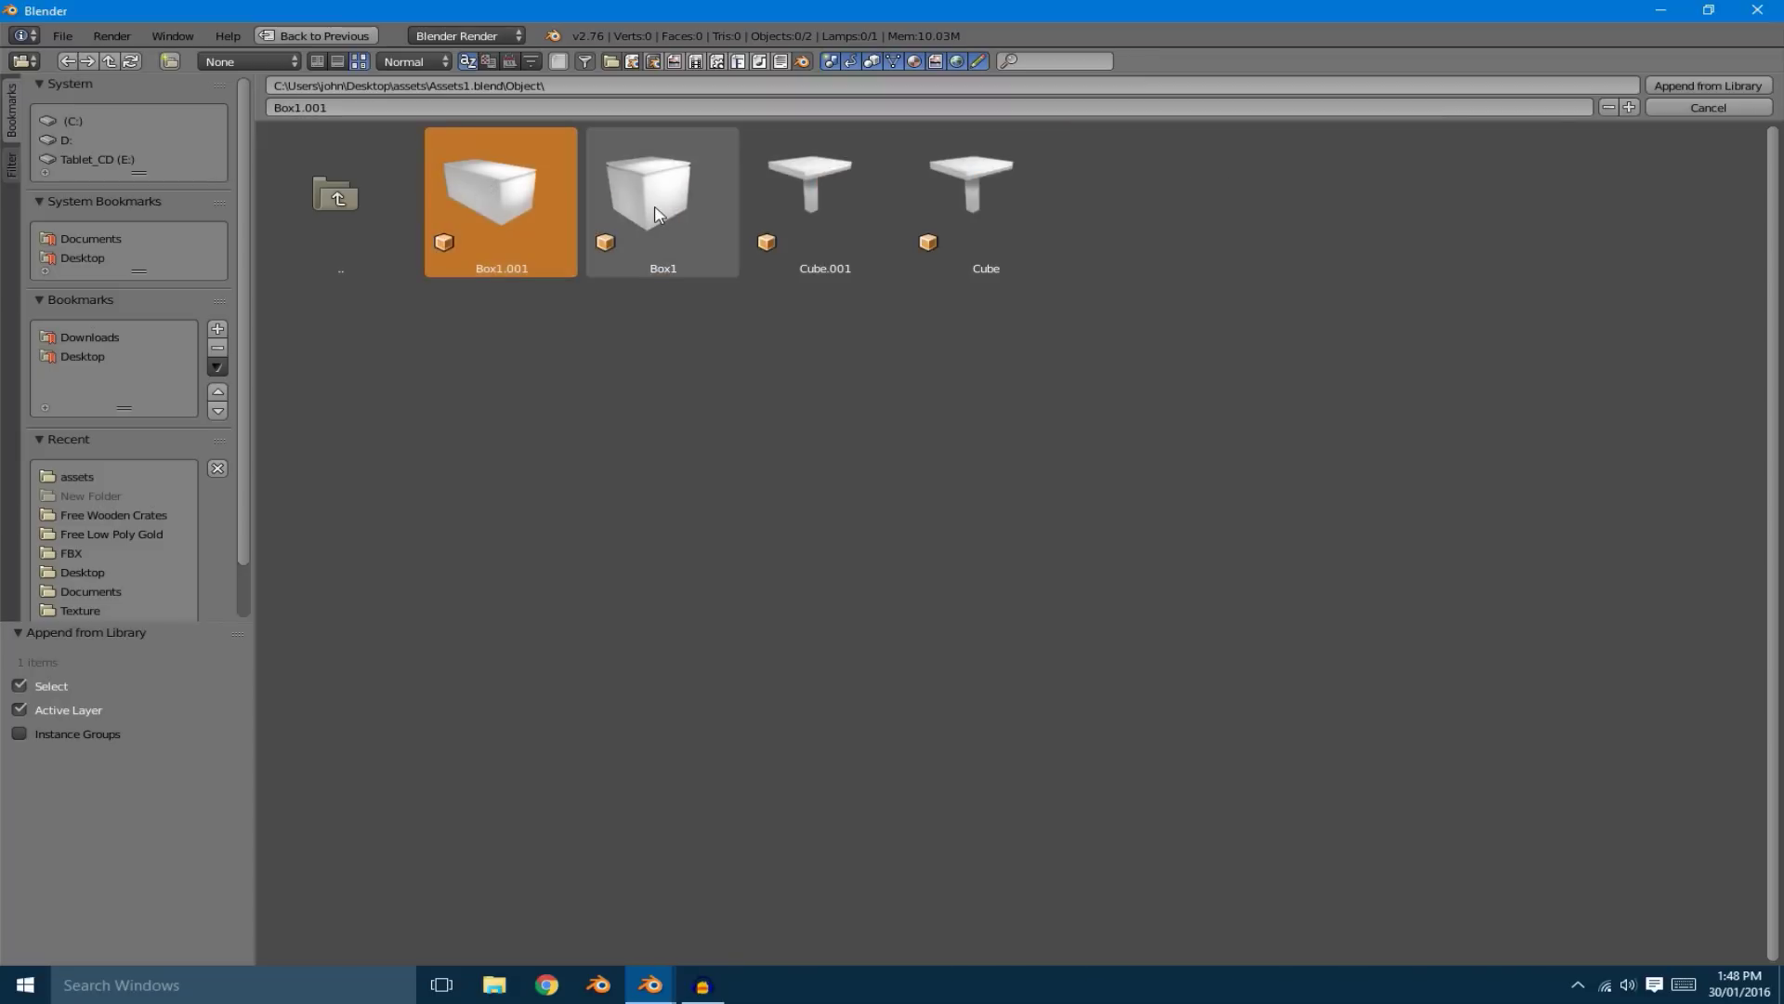